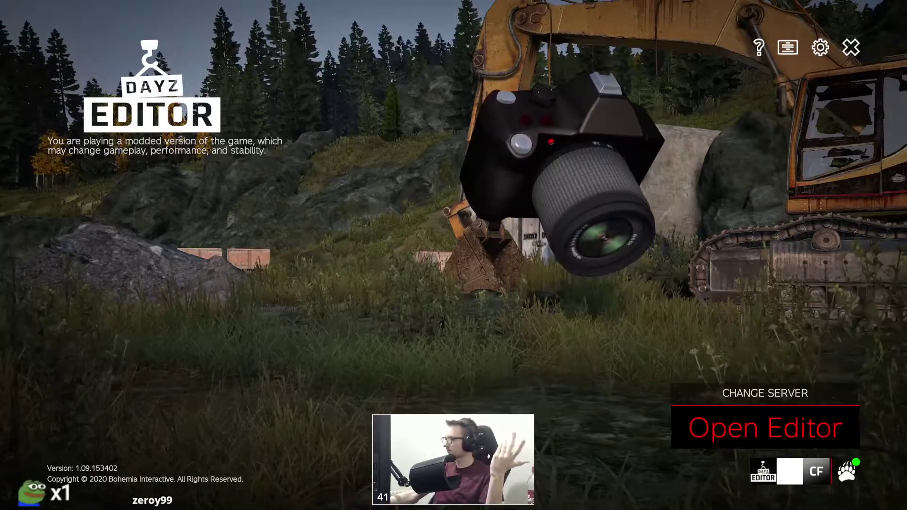
- Open the editor with the ChernarusPlus map
left_click(766, 427)
left_click_drag(454, 162, 463, 185)
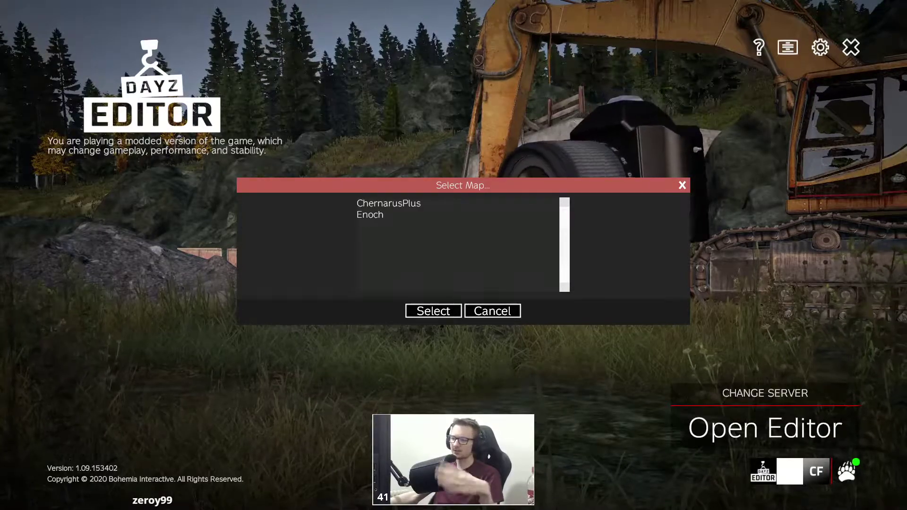
left_click_drag(462, 186, 467, 183)
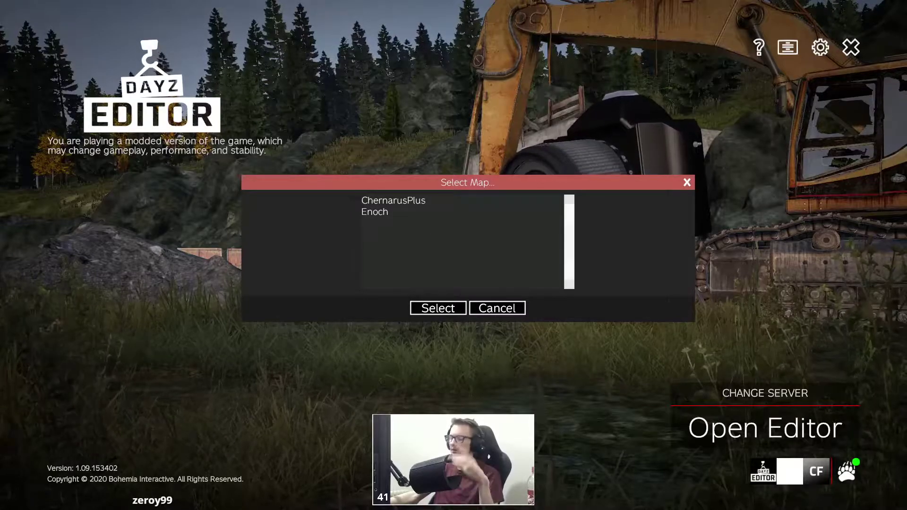
left_click(462, 200)
left_click(463, 212)
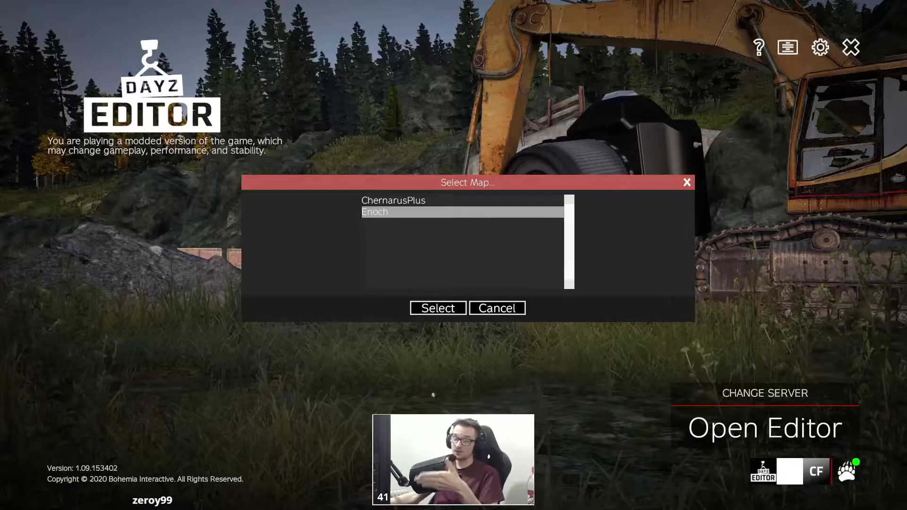
key("Up")
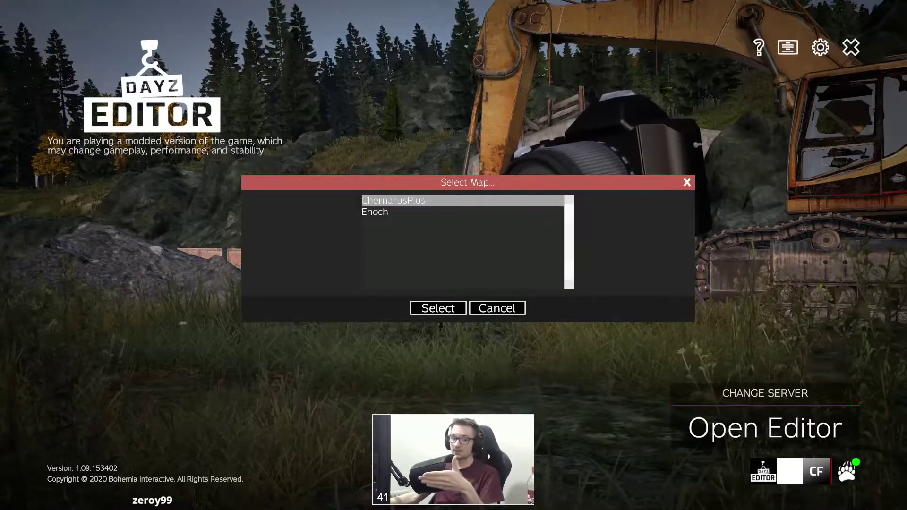
left_click(463, 212)
left_click(462, 201)
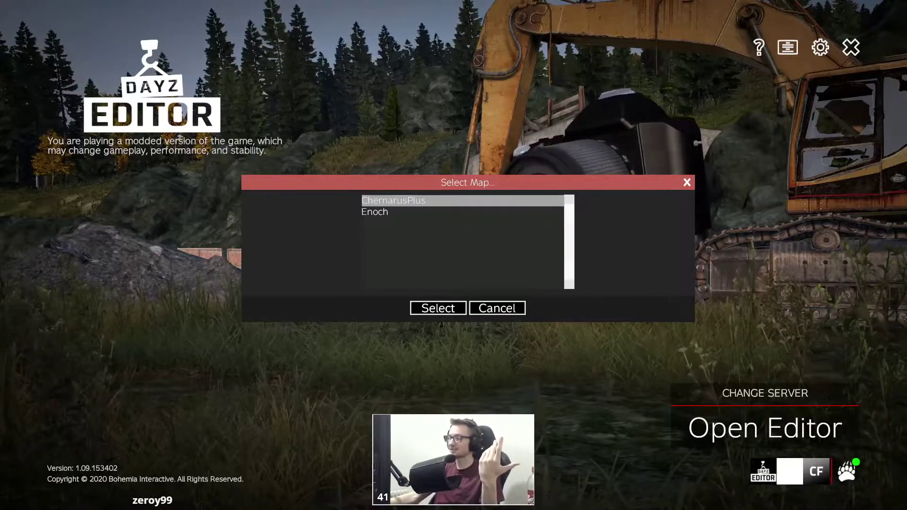
key("Return")
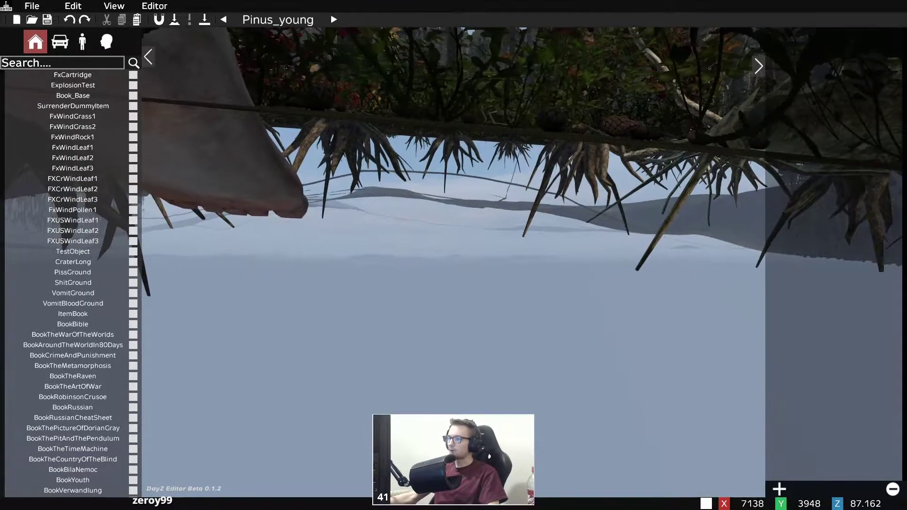
- Fly the free camera around the character and the fallen birch to view the forest floor from above
key("q")
key("s")
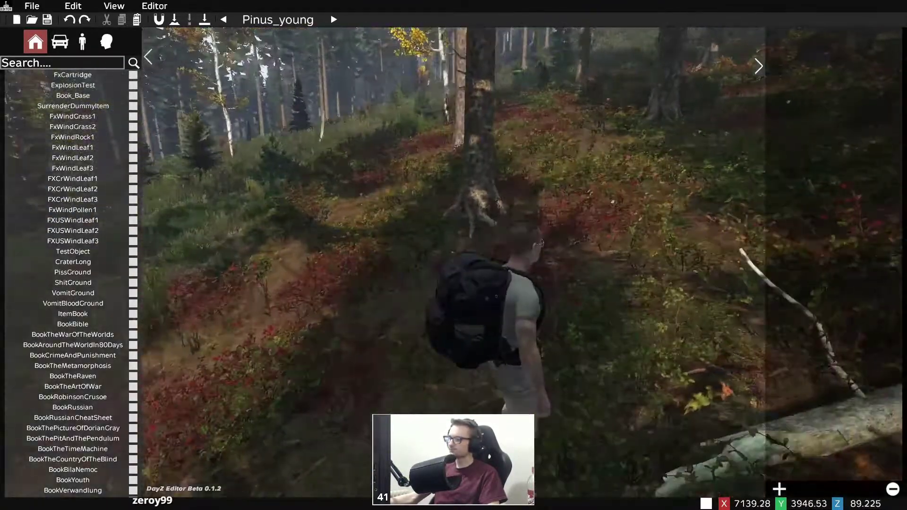
key("a")
key("d")
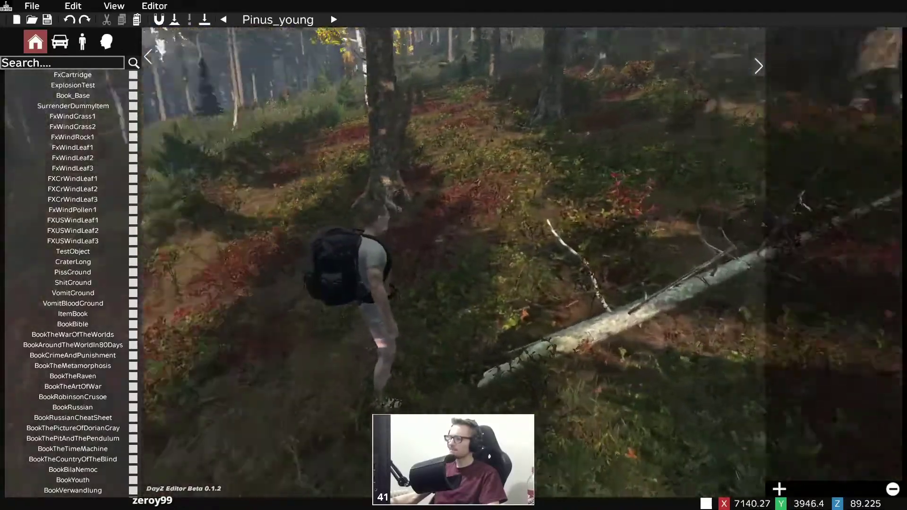
key("d")
key("s")
key("w")
key("w")
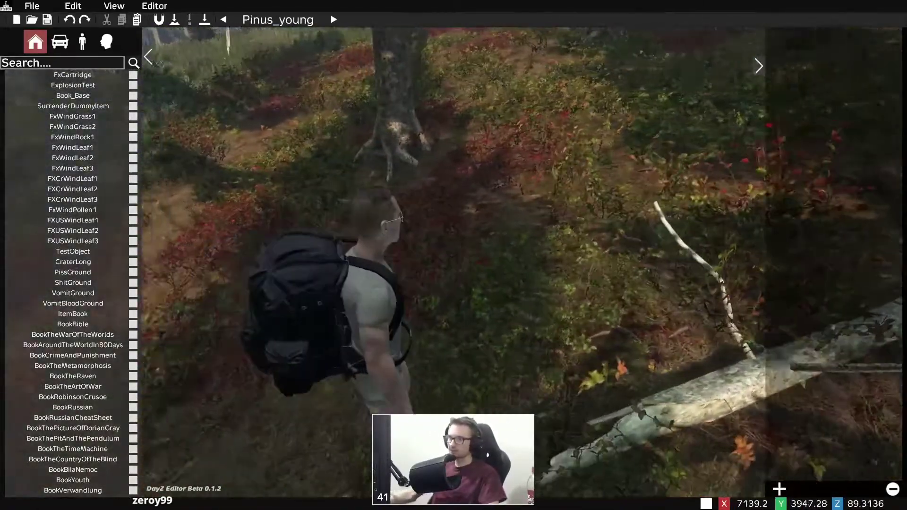
key("z")
key("s")
key("q")
key("z")
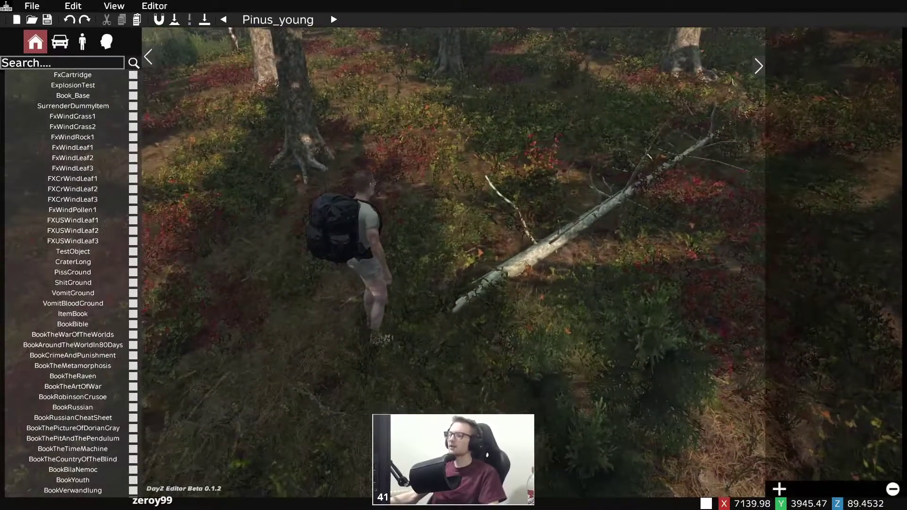
key("s")
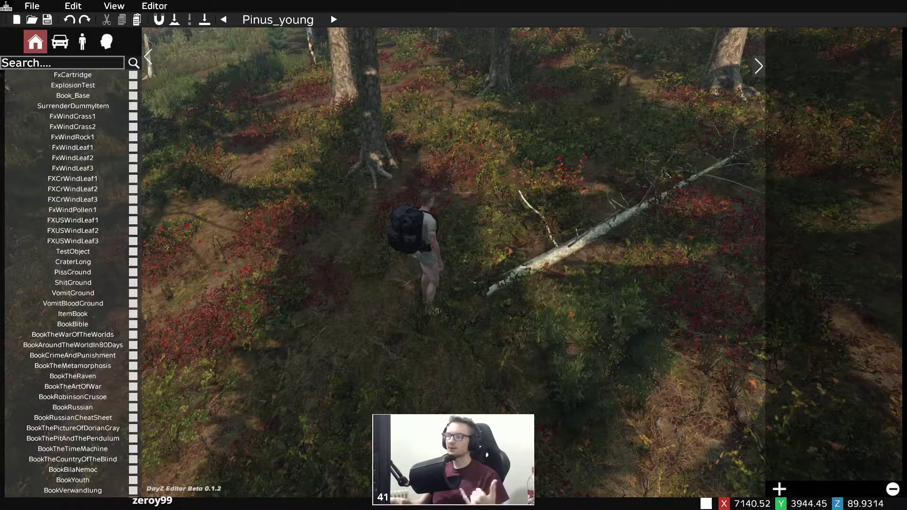
- Switch between the character's first-person view and the editor camera, walking the character forward through the forest, and return to the editor camera
key("y")
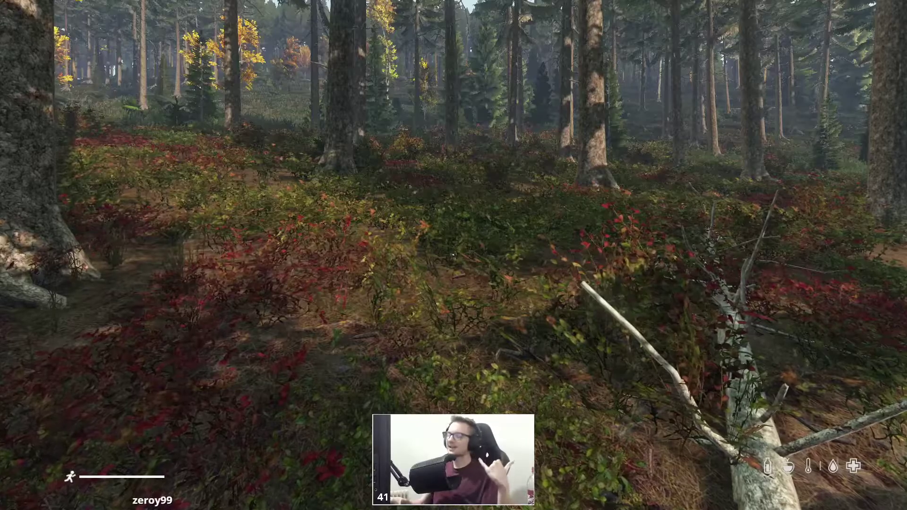
key("w")
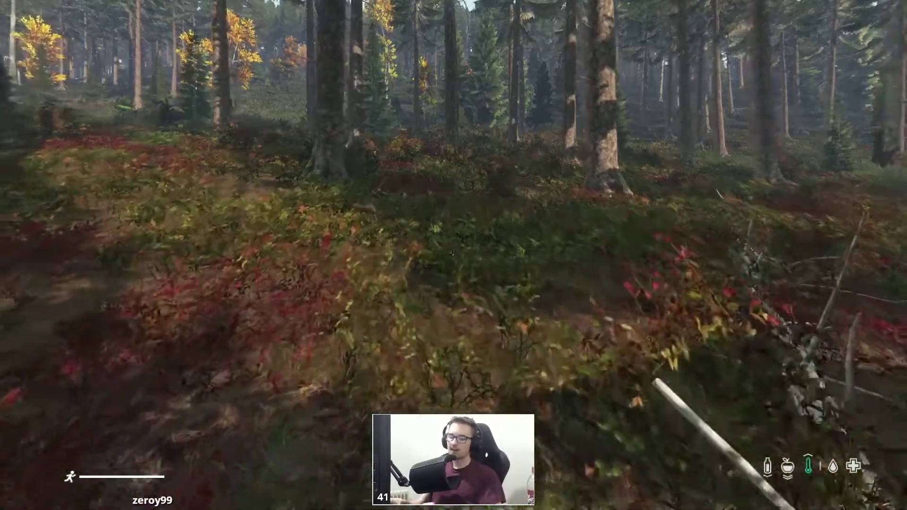
key("w")
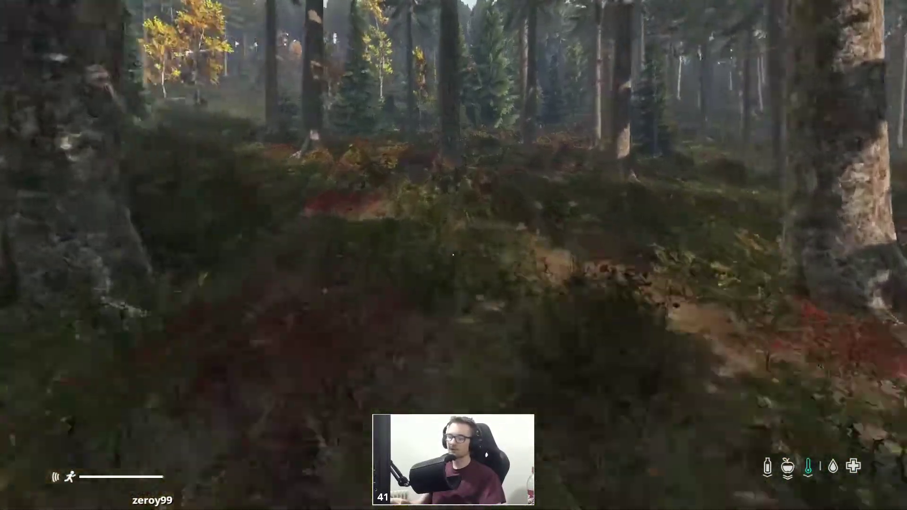
key("y")
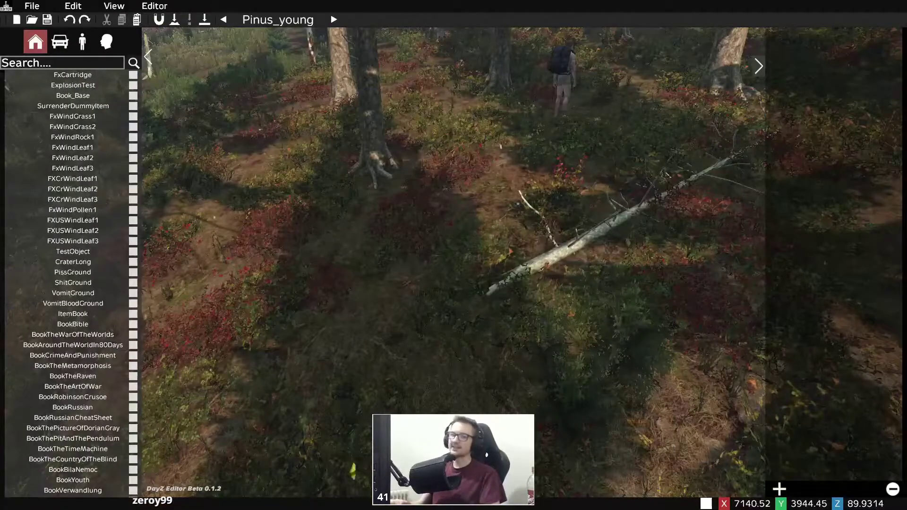
key("y")
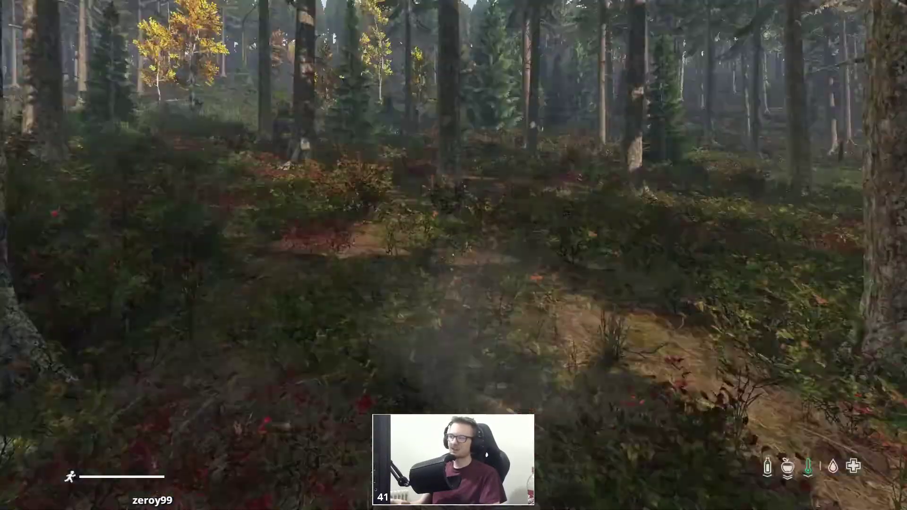
key("y")
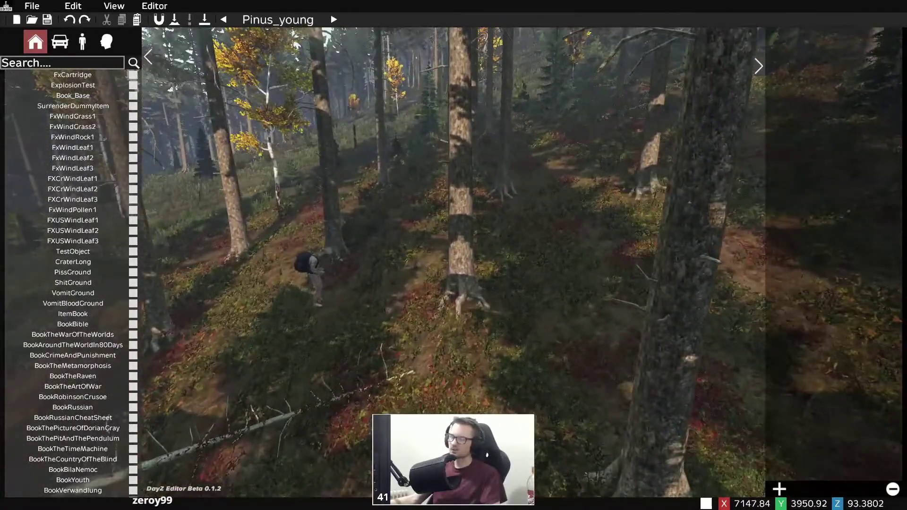
- Fly the free camera around the character's new position to view it and the surrounding trees from several heights and sides
key("w")
key("q")
key("a")
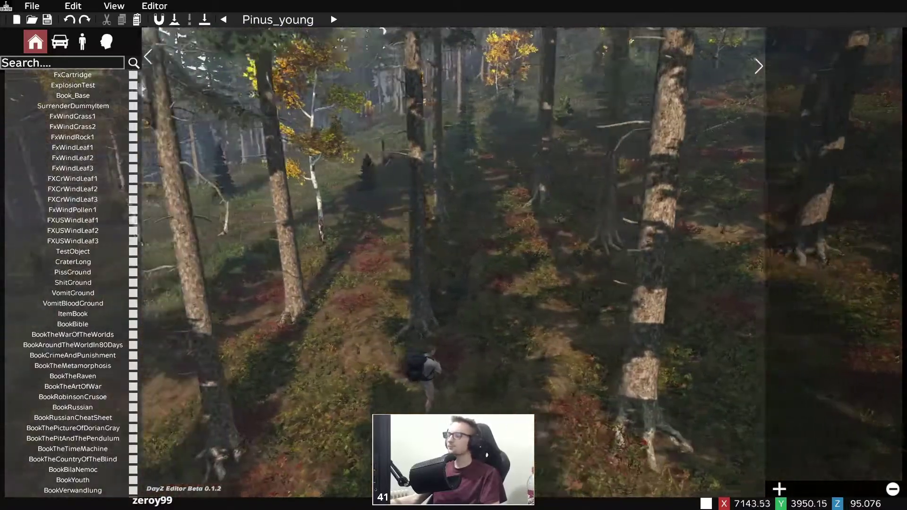
key("s")
key("q")
key("w")
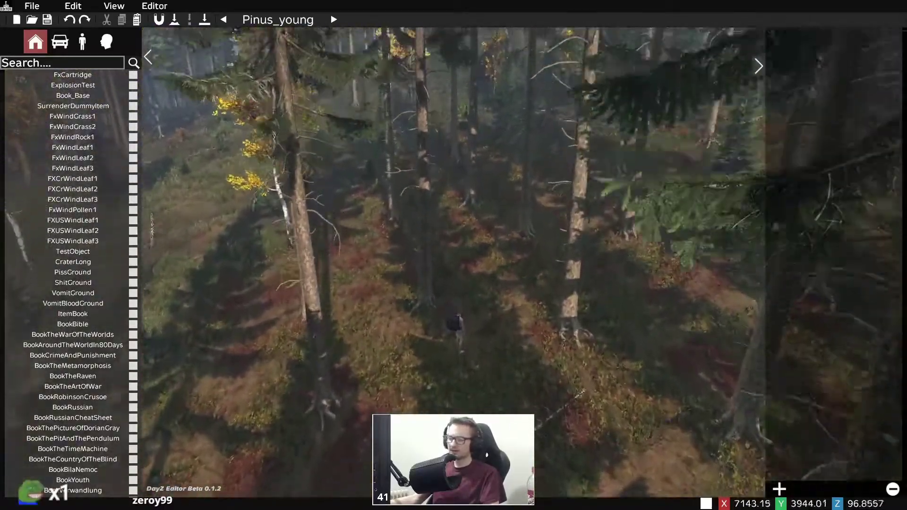
key("w")
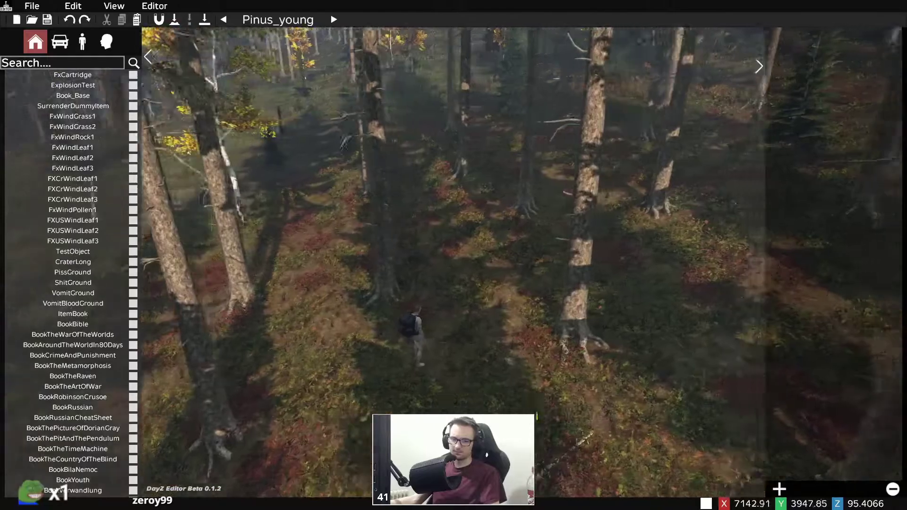
key("w")
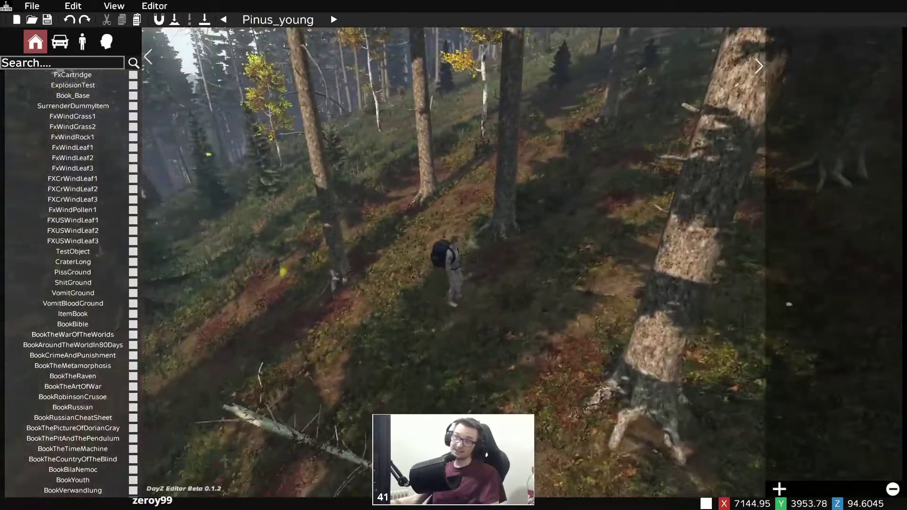
key("d")
key("z")
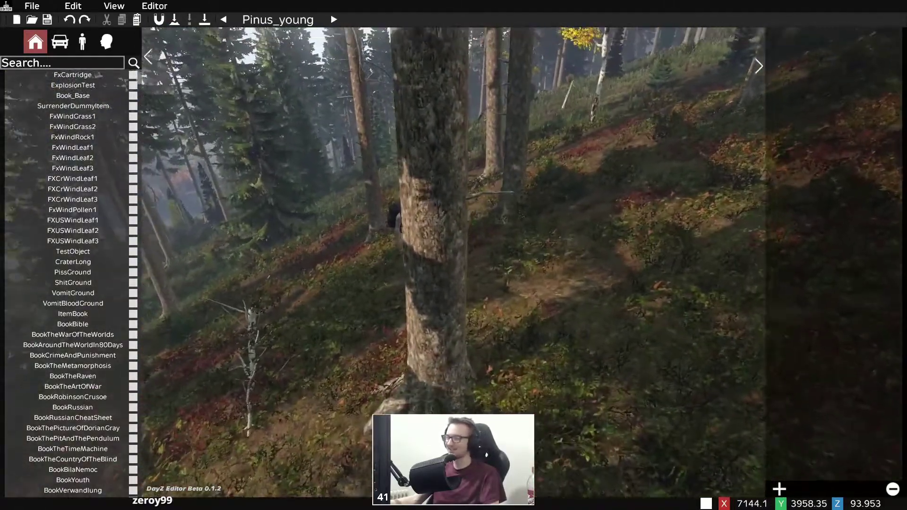
key("a")
key("w")
key("a")
key("d")
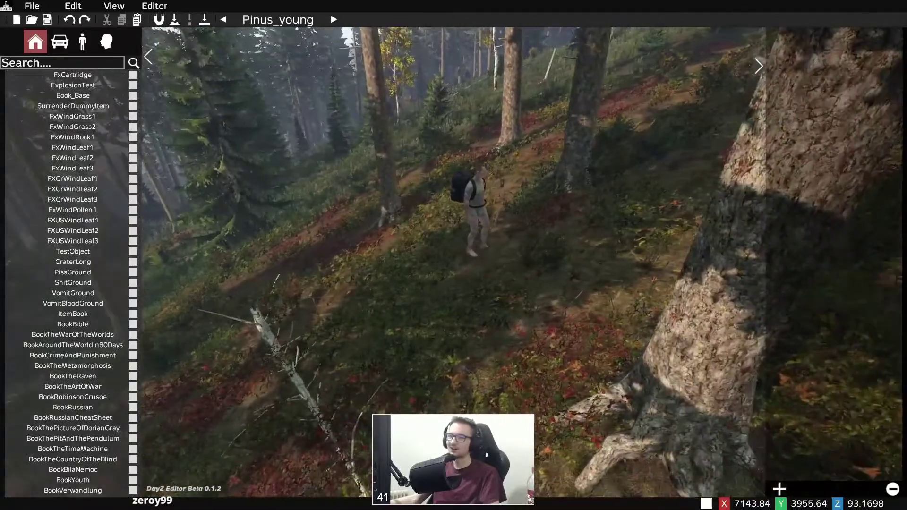
key("s")
key("s")
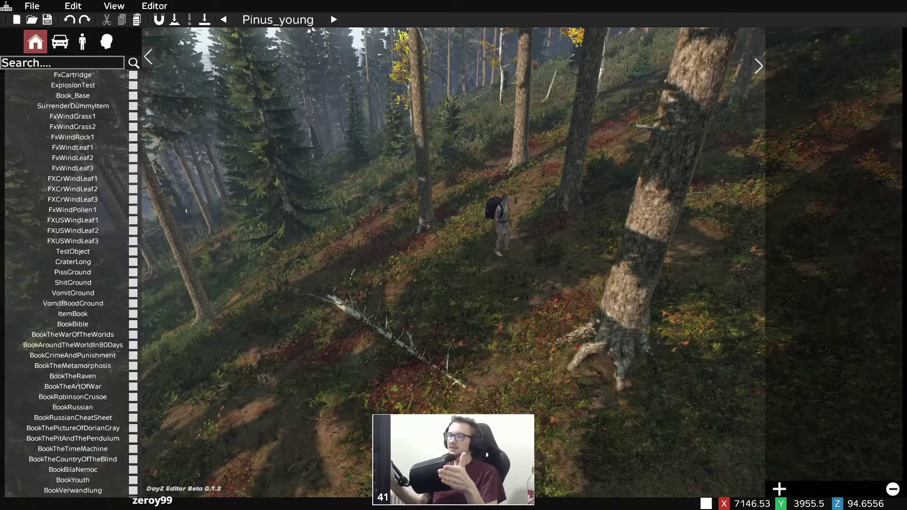
- Find the Land_House_1W02 building among the placeable objects and place it in the forest behind the character
scroll(73, 231, "down", 14)
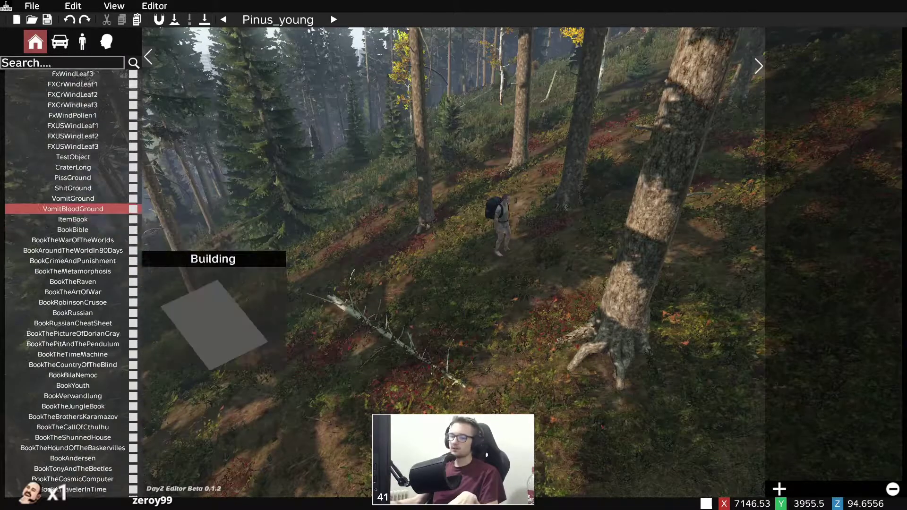
scroll(73, 189, "down", 15)
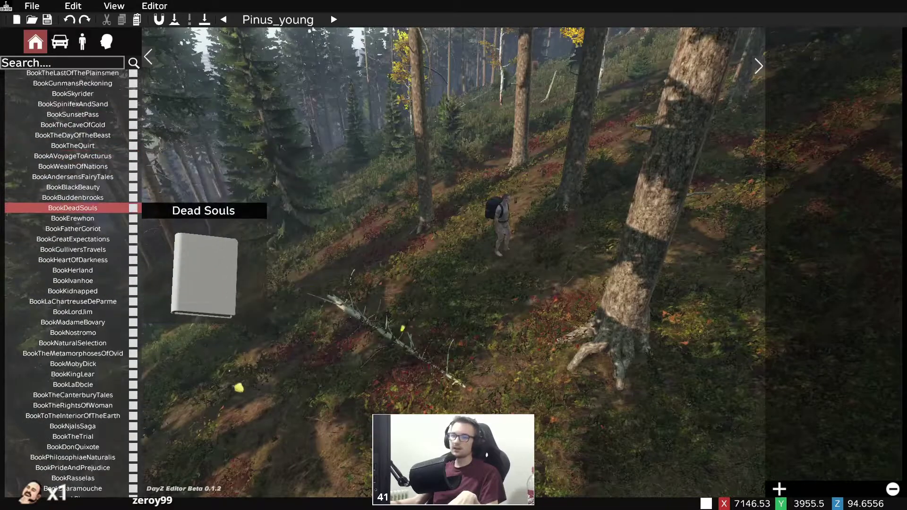
scroll(73, 227, "down", 15)
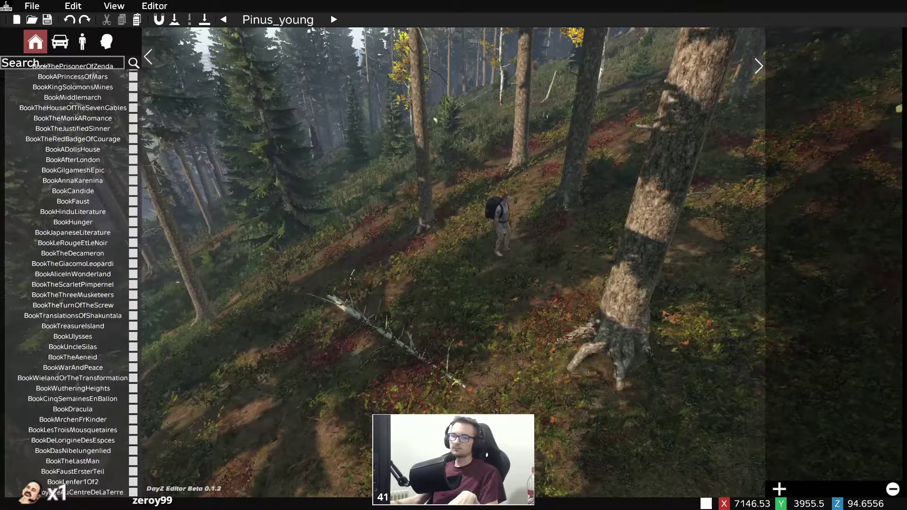
scroll(73, 284, "down", 10)
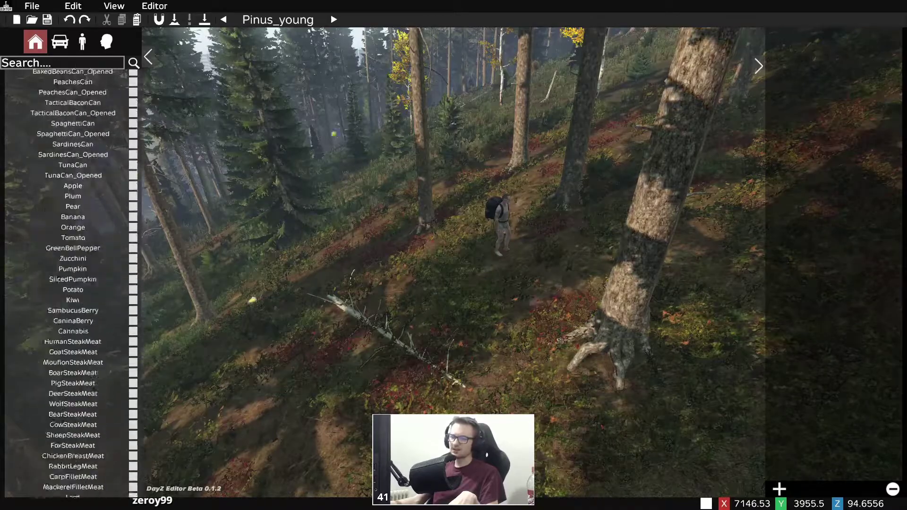
scroll(73, 284, "down", 20)
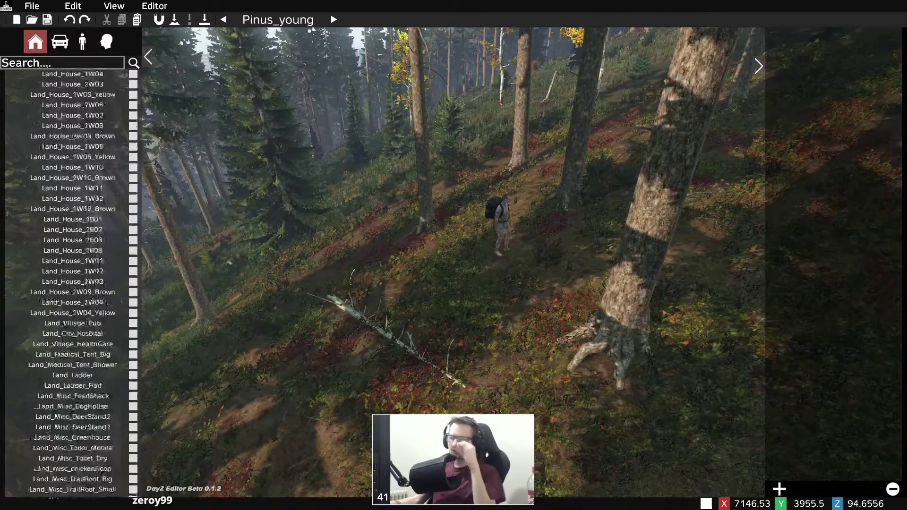
scroll(73, 283, "down", 20)
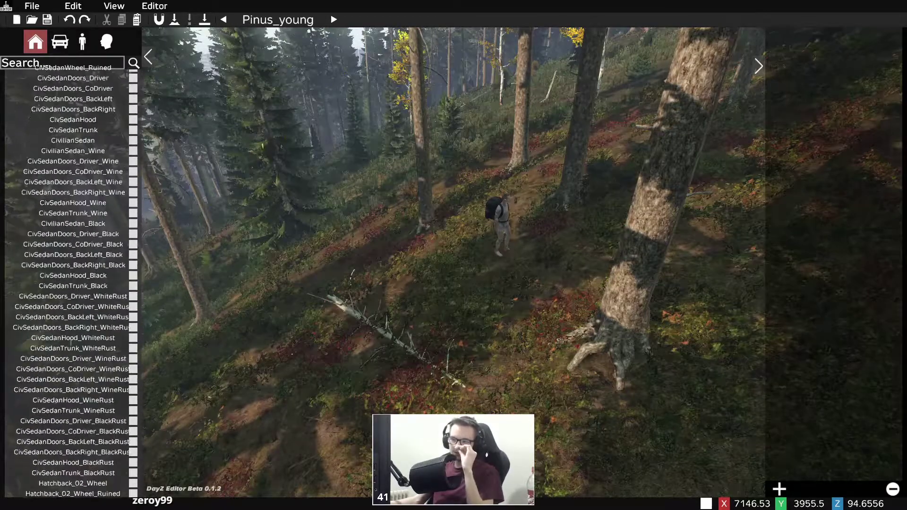
scroll(73, 283, "down", 20)
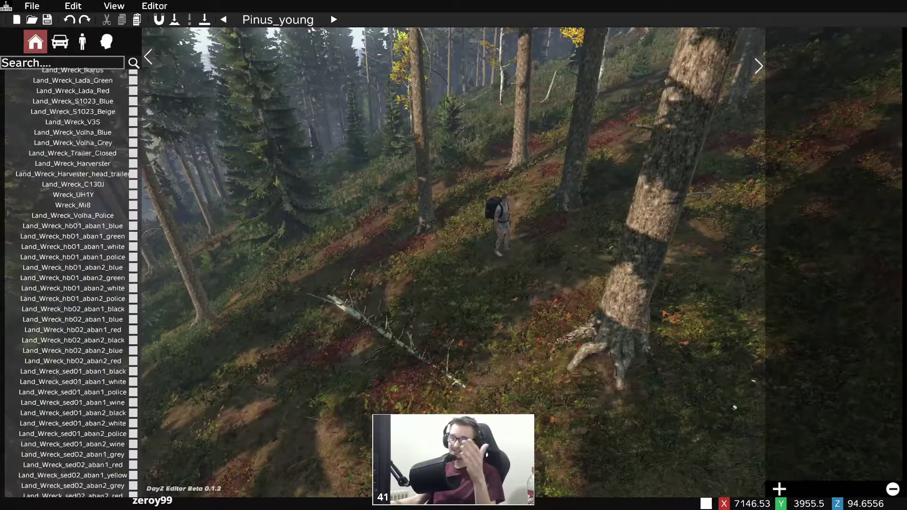
scroll(73, 284, "up", 6)
scroll(73, 283, "up", 20)
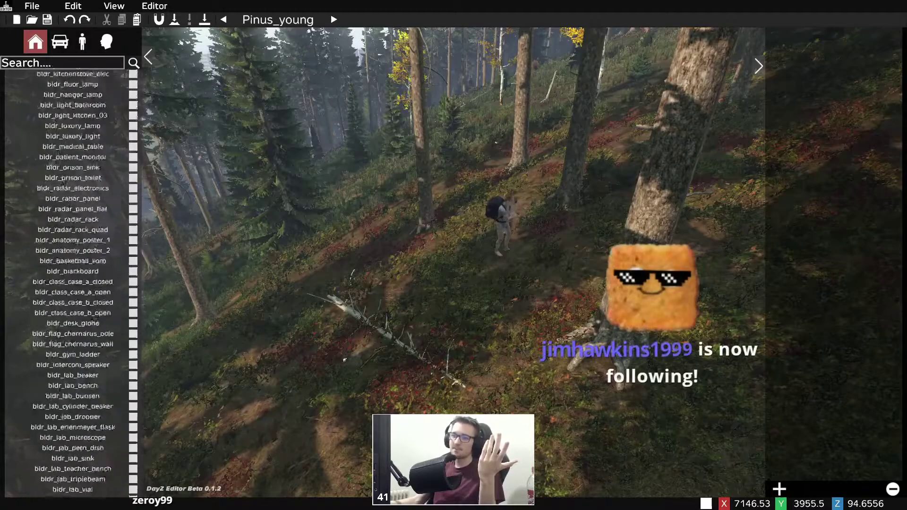
scroll(73, 283, "down", 20)
scroll(73, 146, "up", 20)
scroll(73, 146, "up", 5)
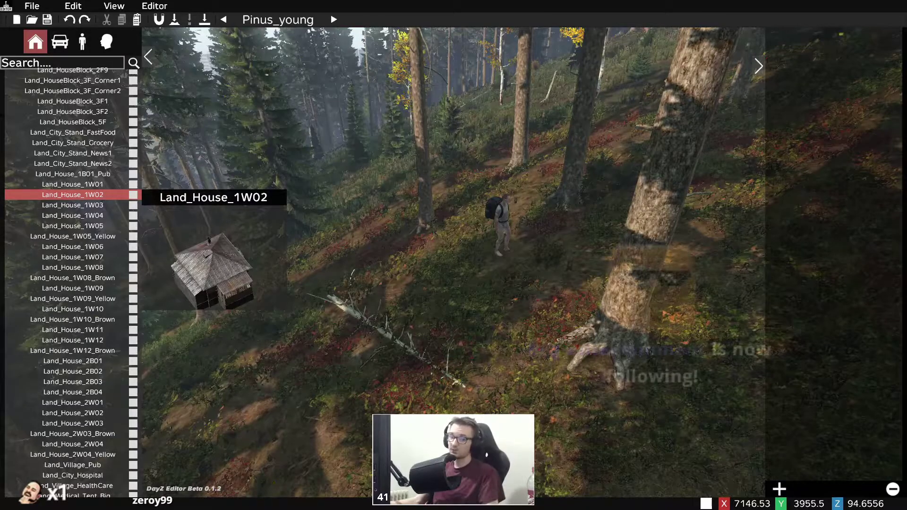
left_click(73, 195)
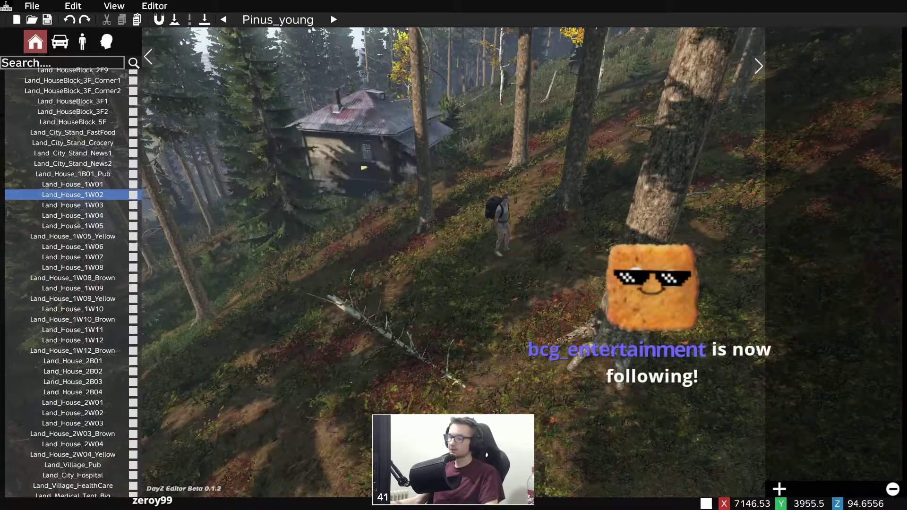
left_click(331, 156)
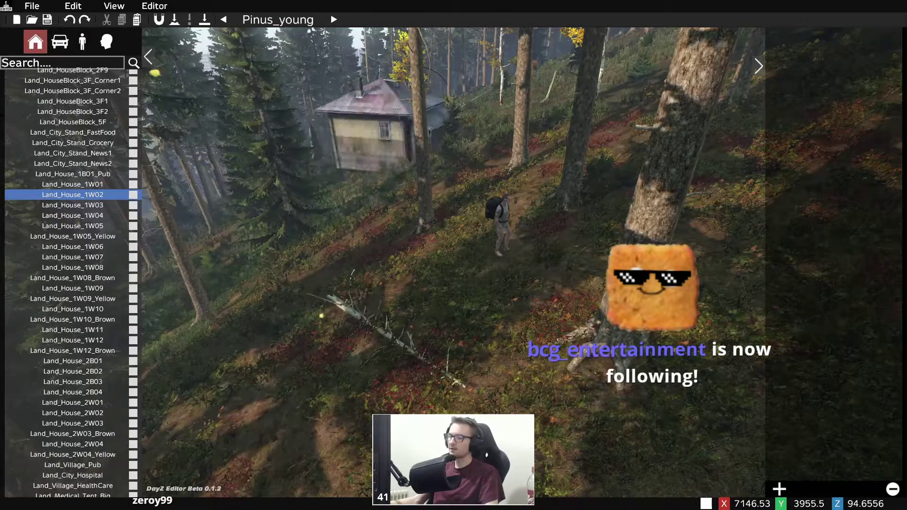
- Set the Land_House_1W02 building down at its spot on the slope behind the character and deselect it
left_click(390, 179)
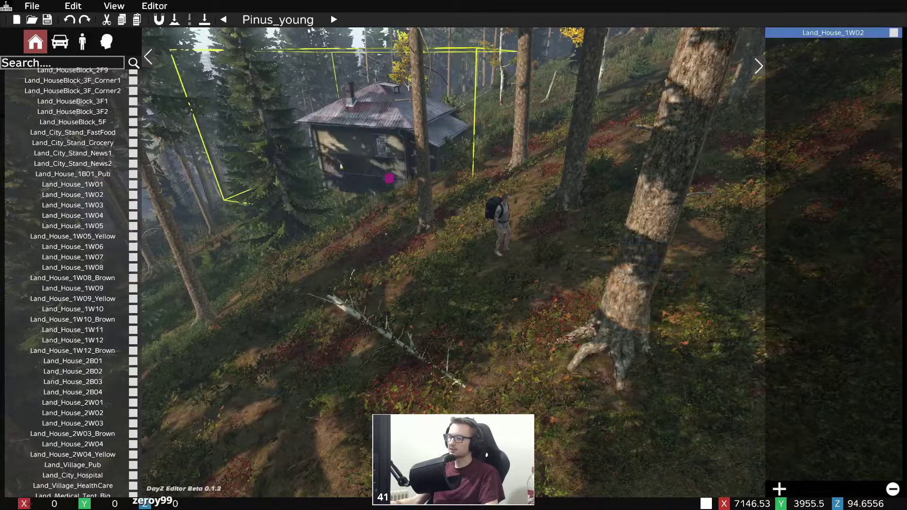
key("Escape")
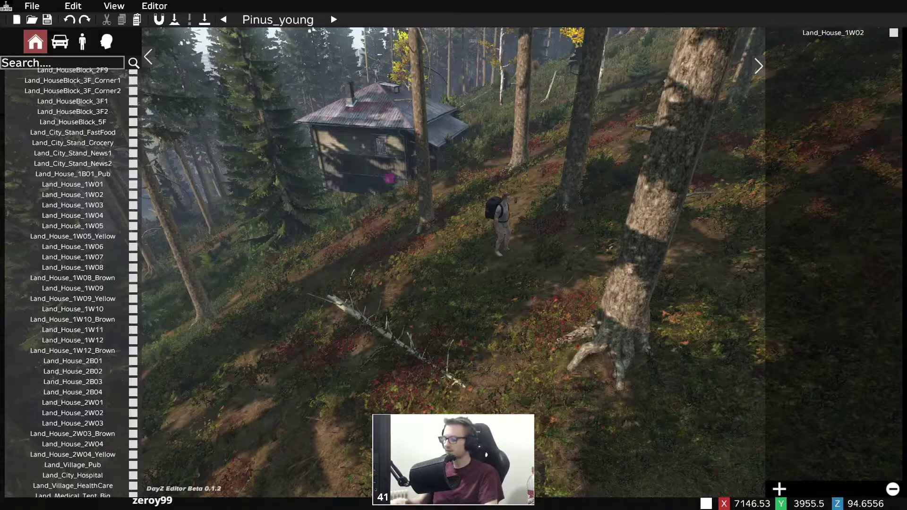
key("p")
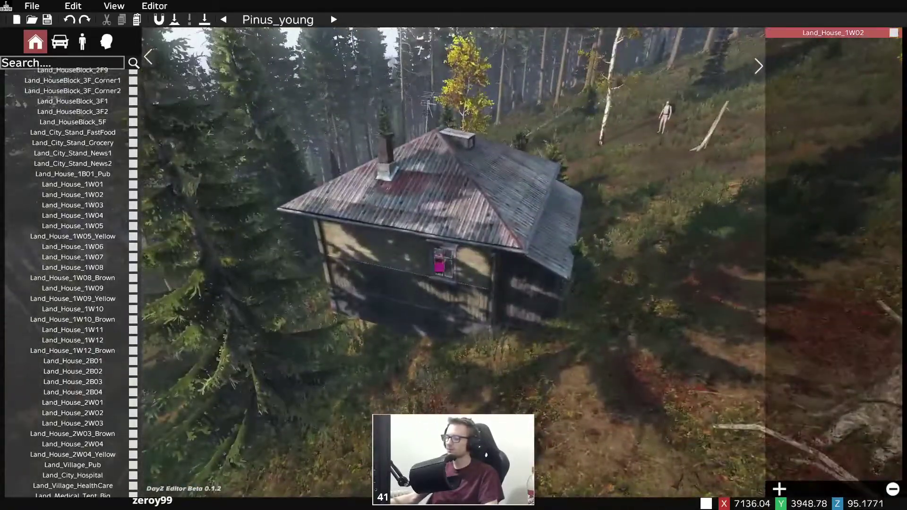
- Slide the placed house around the slope to a new spot between the spruces and the small bush
left_click_drag(439, 265, 430, 276)
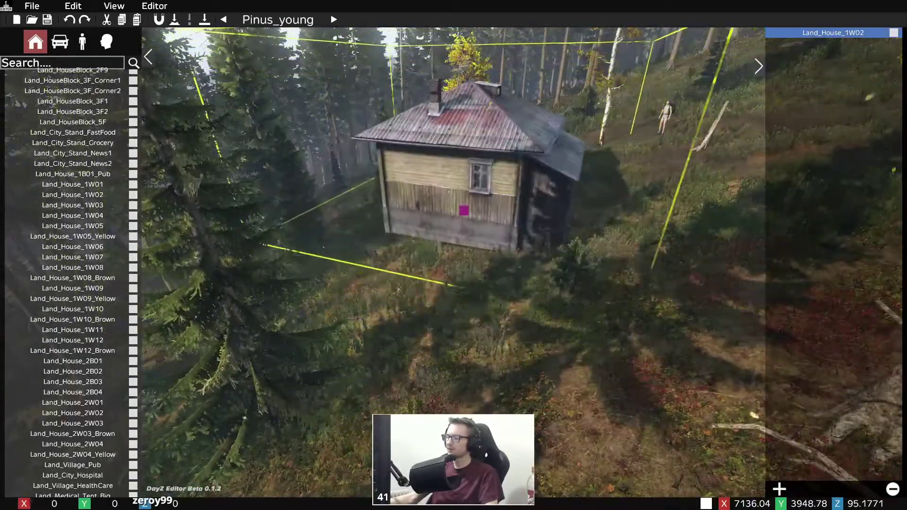
left_click(346, 256)
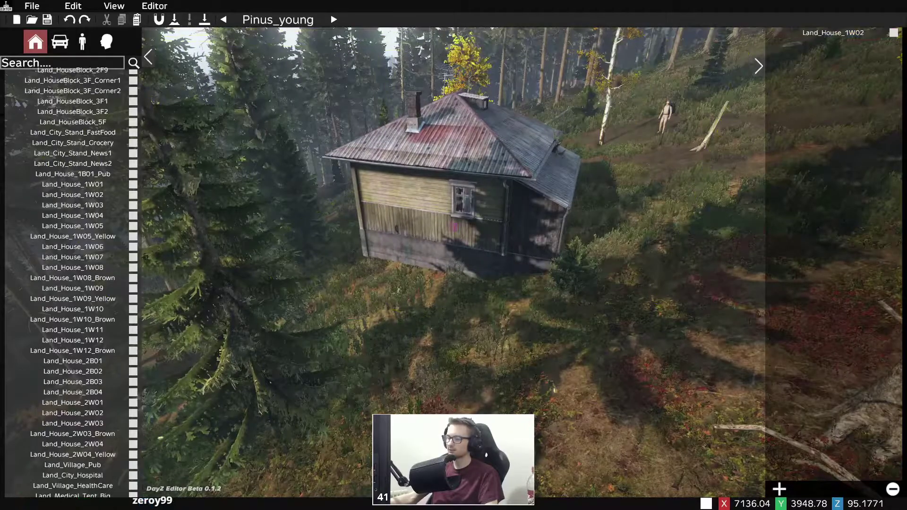
left_click(452, 228)
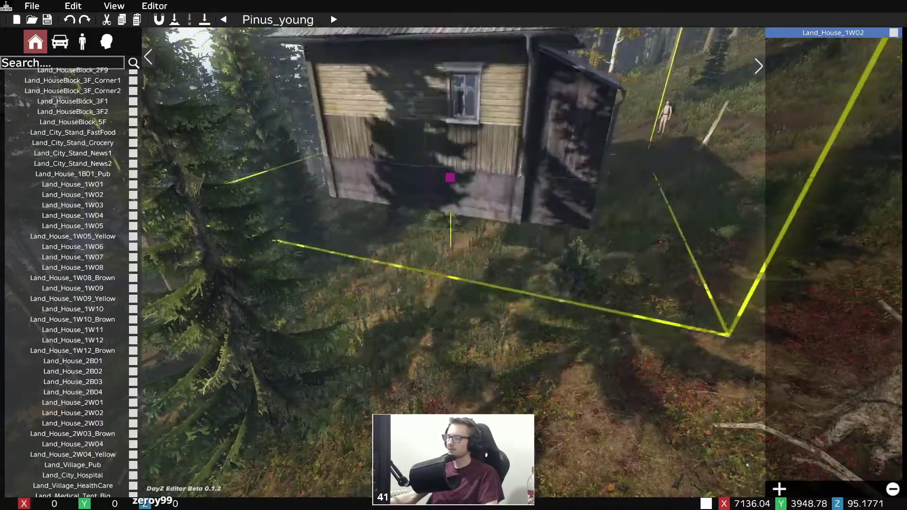
left_click_drag(511, 156, 436, 235)
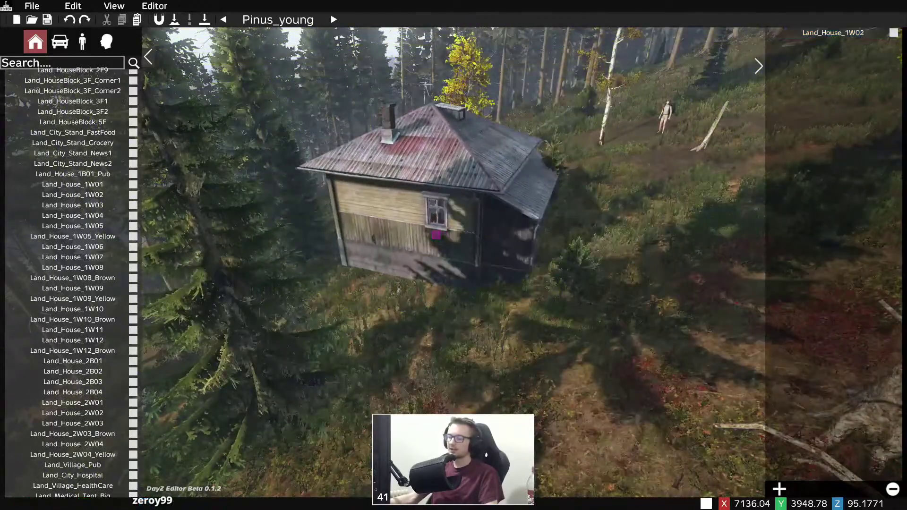
- Fly the camera around the house to view it from the opposite side and from high above the birches
key("d")
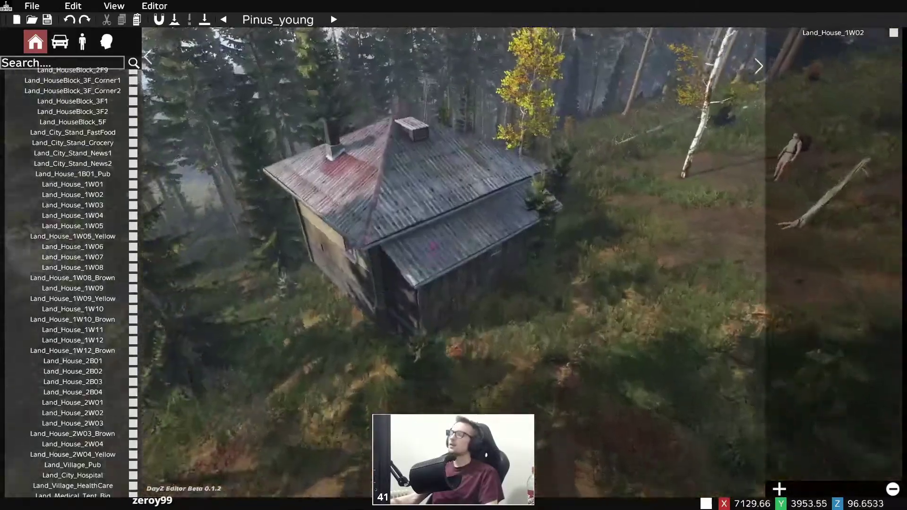
key("d")
key("d")
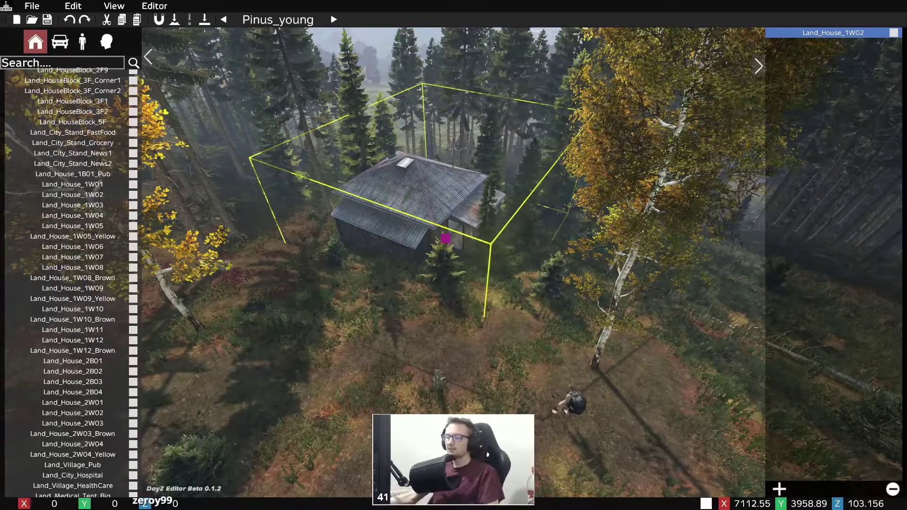
scroll(72, 361, "down", 1)
key("s")
key("Escape")
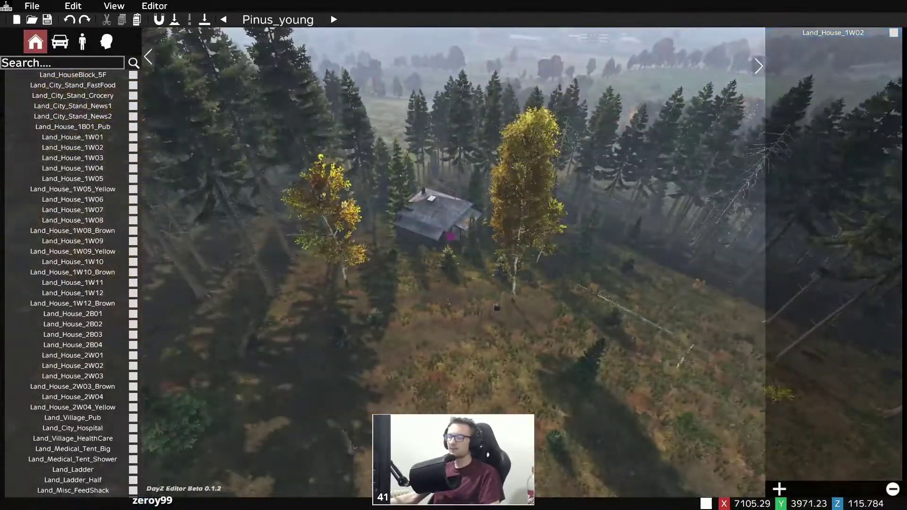
key("w")
key("w")
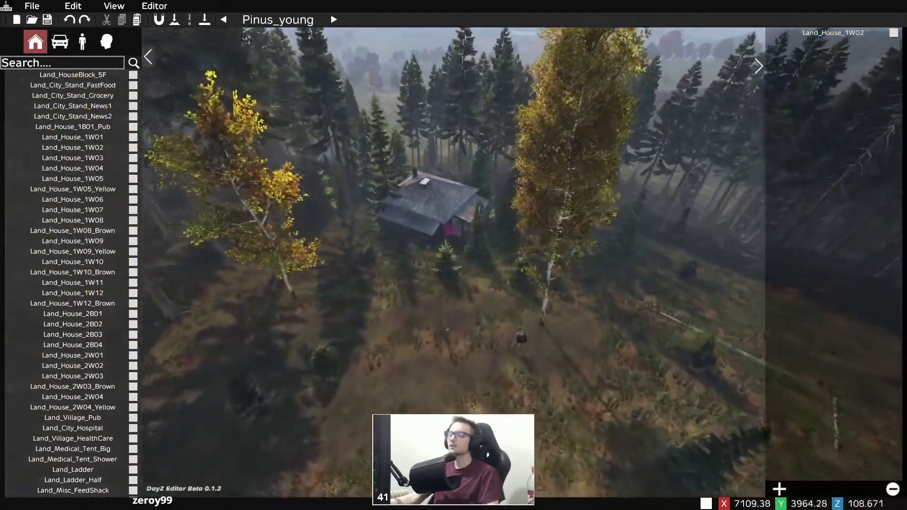
key("d")
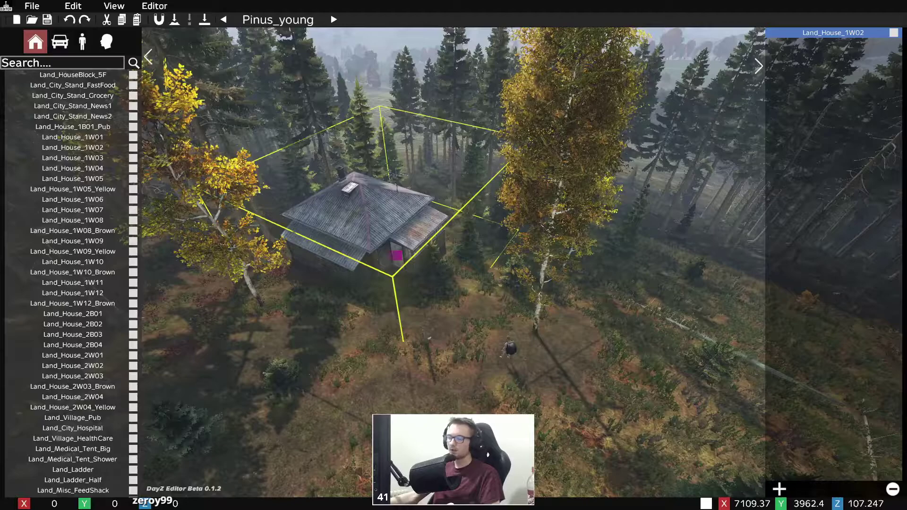
- Raise the house vertically off the forest floor and view its floating underside and open doorway from close by
left_click_drag(393, 227, 411, 166, "alt")
right_click_drag(411, 166, 502, 162)
key("w")
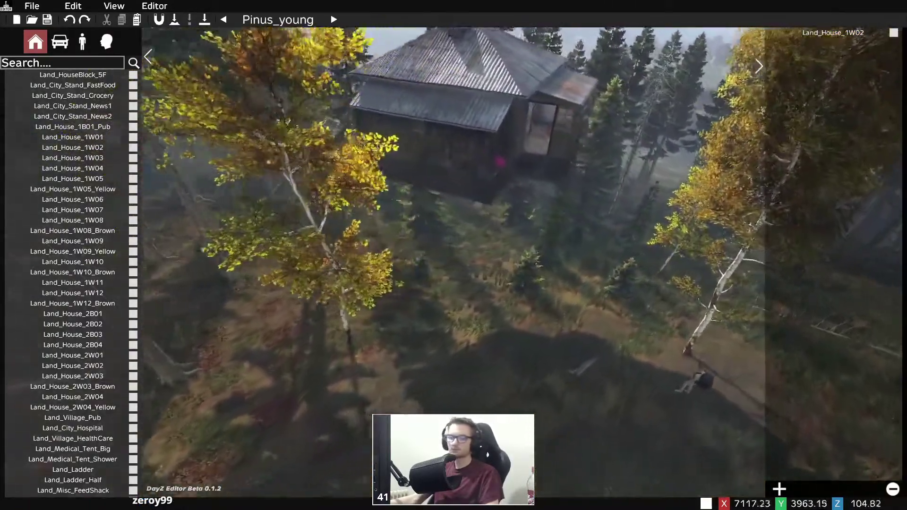
key("d")
key("w")
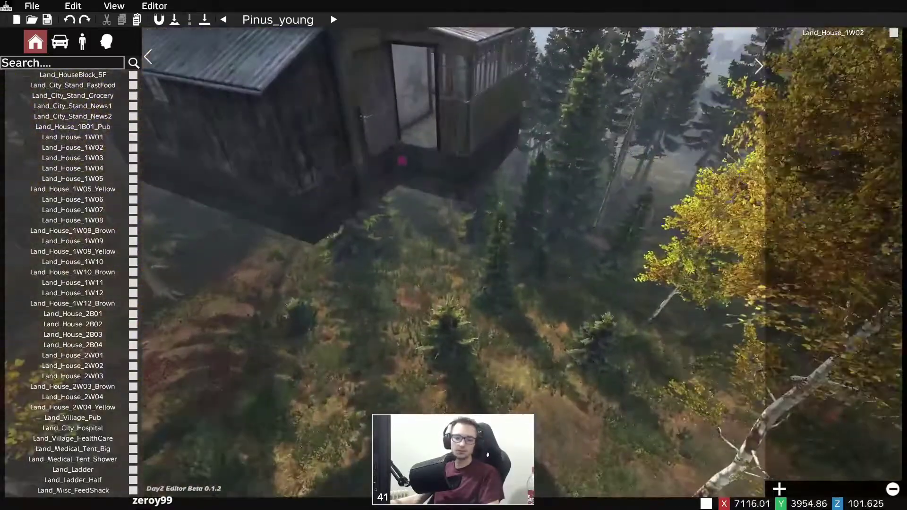
key("s")
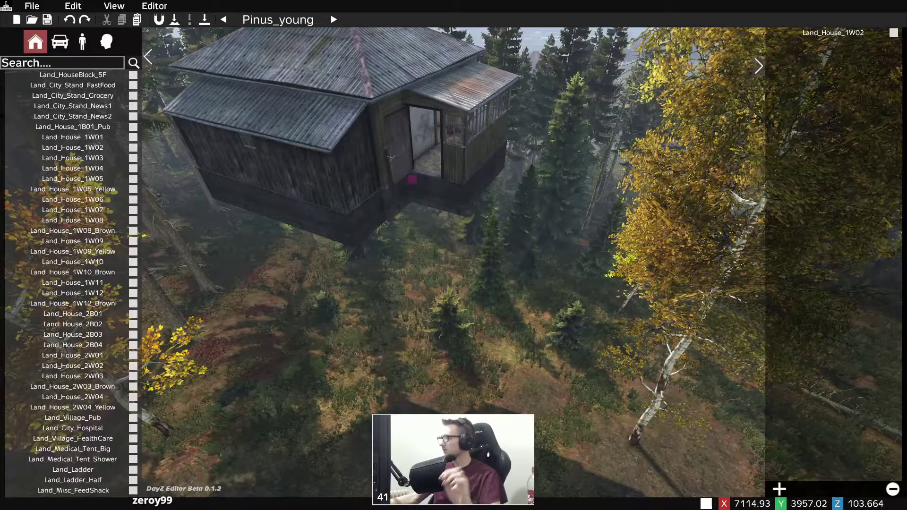
- Lower the house back onto the forest floor and view it from above
right_click_drag(565, 297, 404, 239)
left_click_drag(481, 200, 497, 294)
left_click(435, 359)
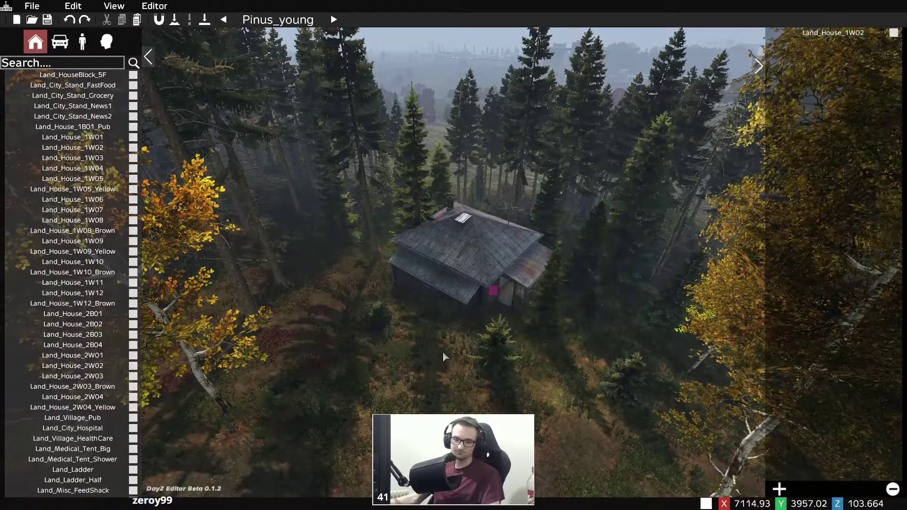
key("a")
middle_click_drag(443, 350, 494, 368)
key("w")
key("w")
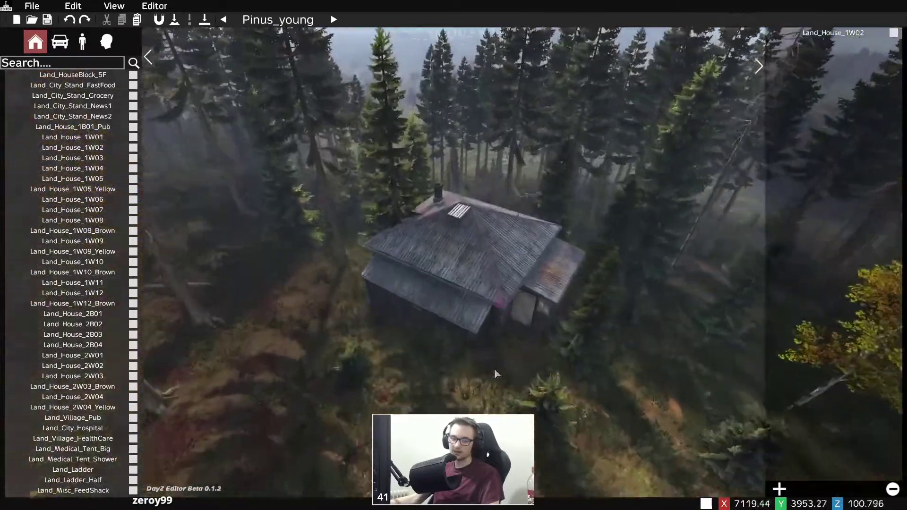
key("s")
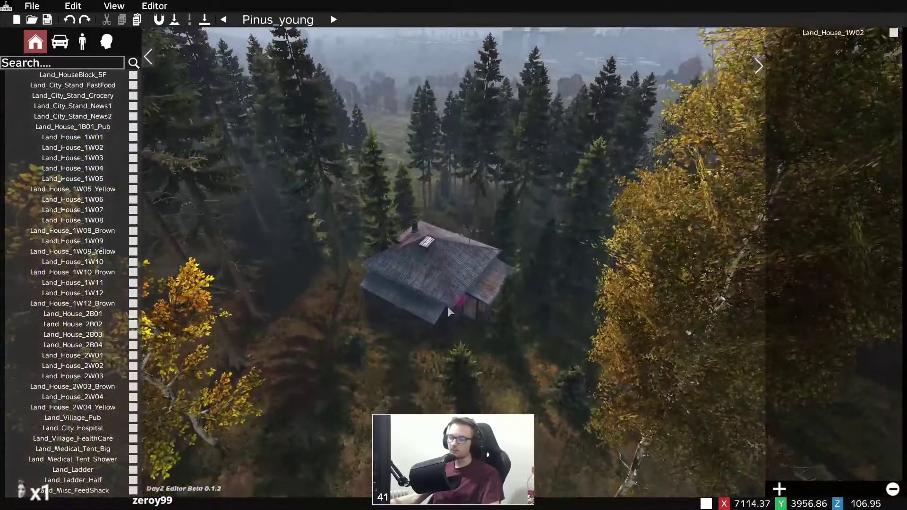
- Move the house across the clearing and rotate it so its porch faces away from the character, and deselect it
left_click(464, 308)
left_click_drag(487, 296, 429, 322)
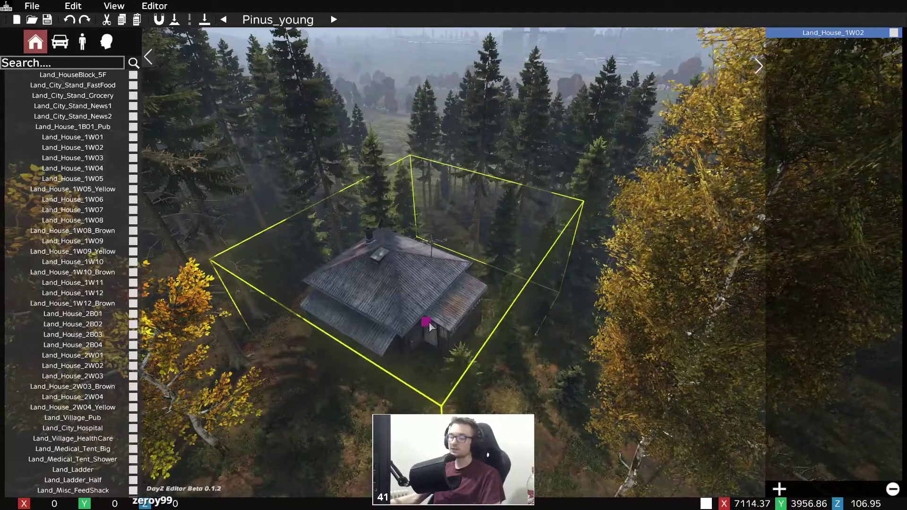
left_click_drag(429, 322, 313, 302, "shift")
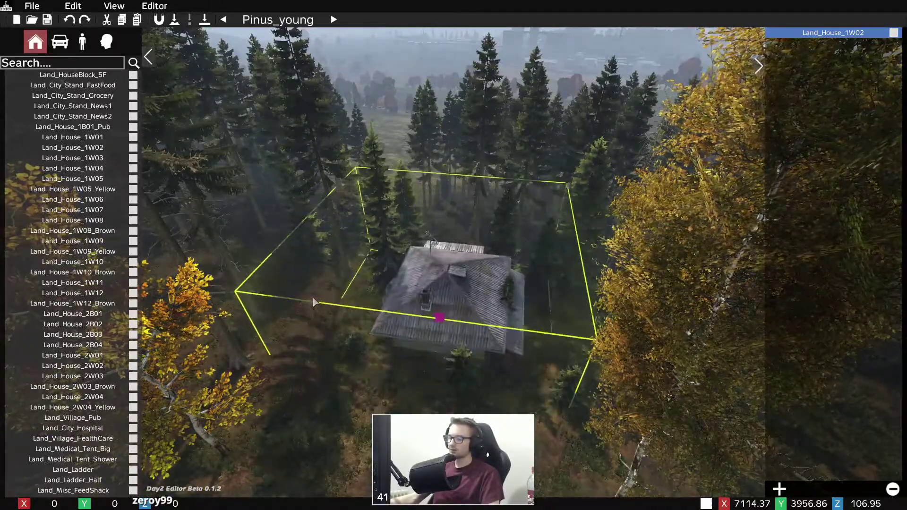
left_click_drag(435, 325, 403, 335)
left_click(500, 374)
- Fly the camera over the birches and down beside the rotated house to check it from above and up close
key("q")
key("w")
key("s")
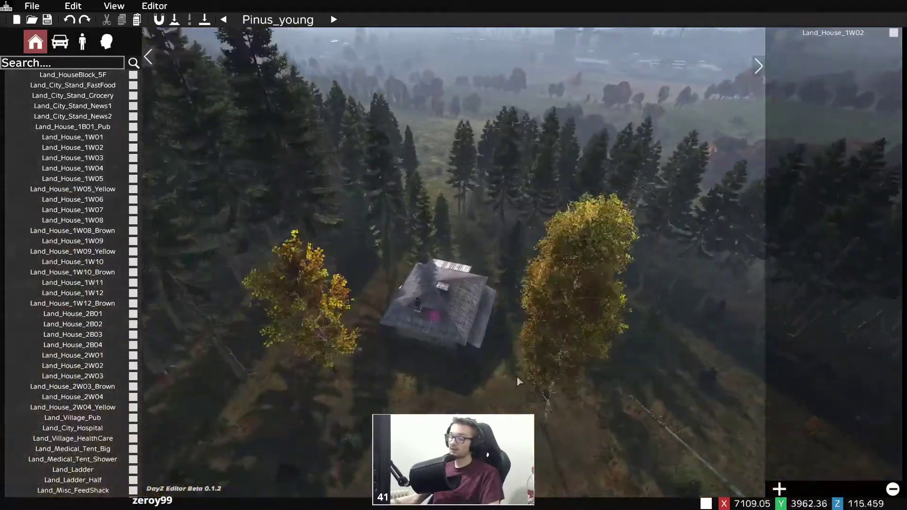
key("z")
key("w")
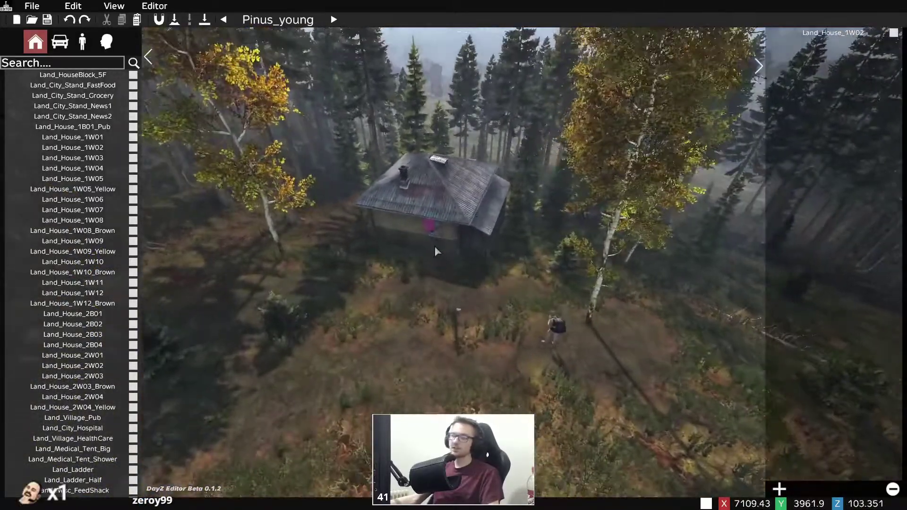
key("w")
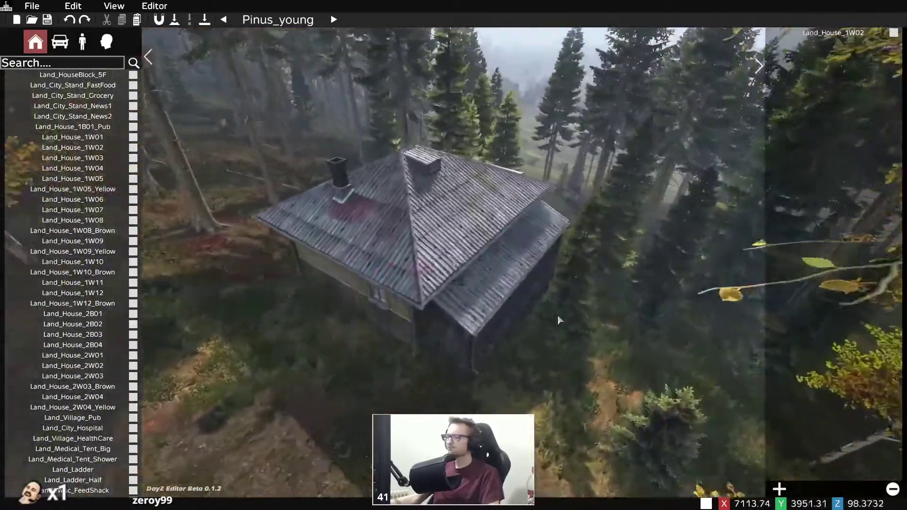
key("w")
- Find Land_Misc_Toilet_Dry among the placeable objects and place it beside the birch near the house
scroll(76, 331, "down", 8)
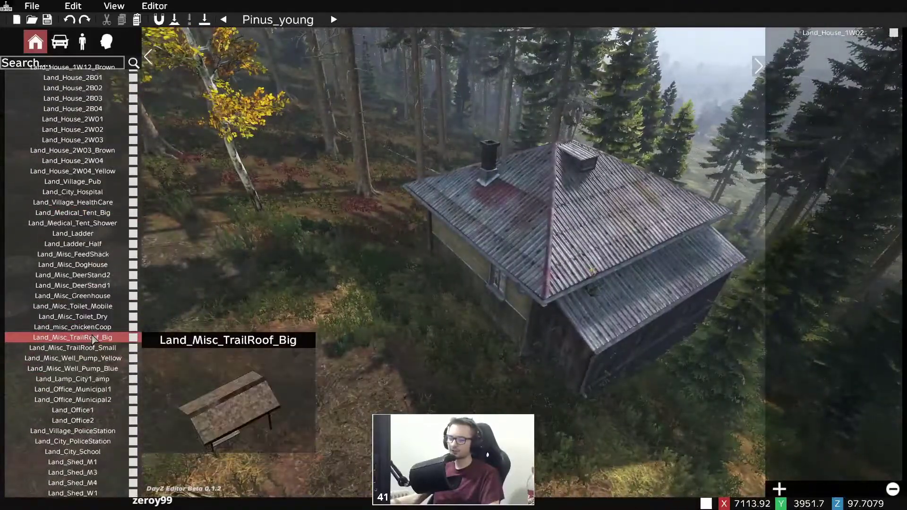
left_click(101, 320)
left_click(231, 236)
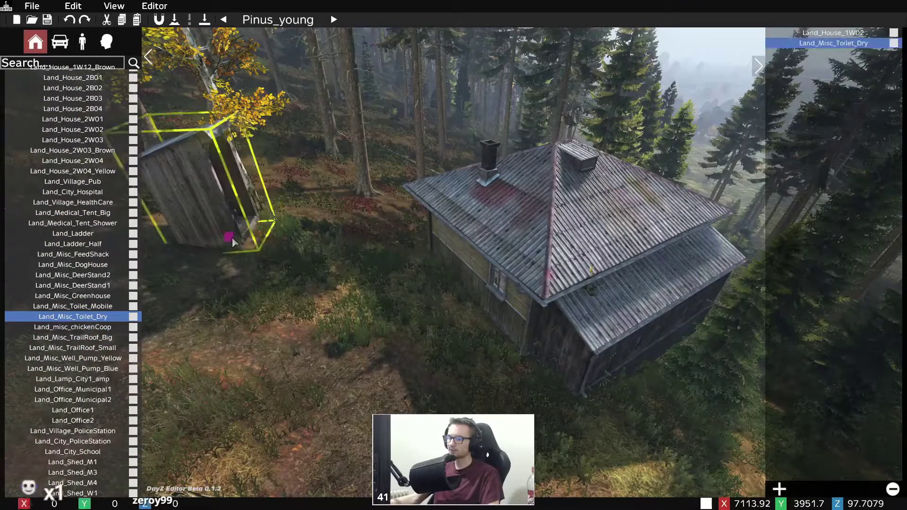
left_click(137, 316)
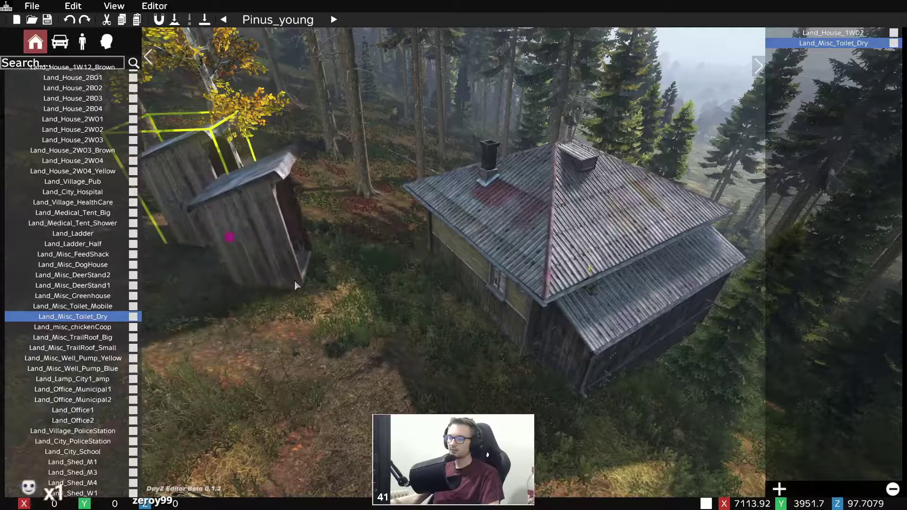
left_click(318, 306)
left_click(331, 329)
left_click(312, 300)
key("Delete")
right_click_drag(332, 375, 144, 342)
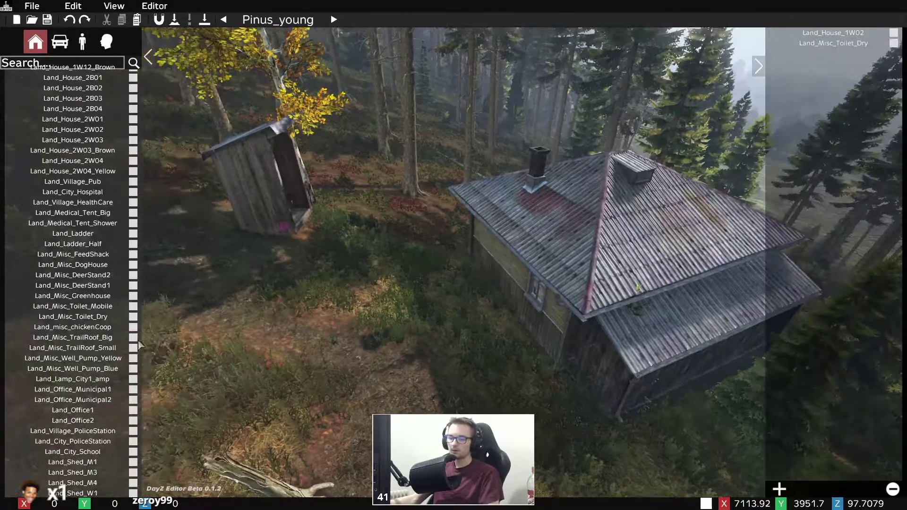
- Find Land_Rail_Warehouse_Small among the placeable objects, place it next to the house's porch side, and adjust its rotation
scroll(102, 245, "up", 9)
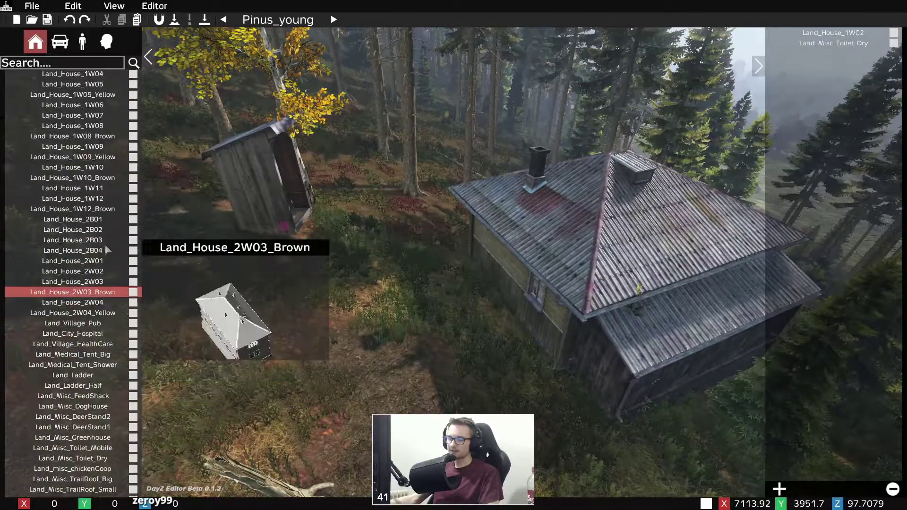
scroll(103, 228, "up", 8)
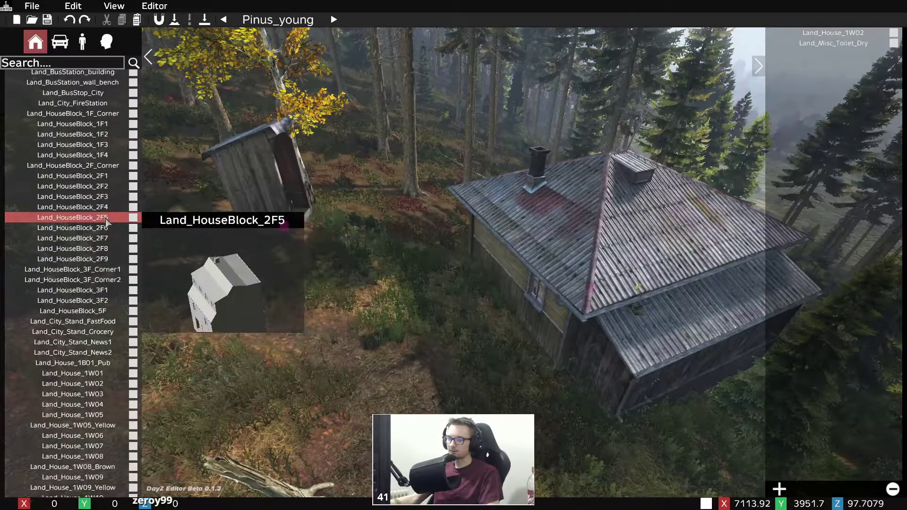
scroll(106, 223, "up", 5)
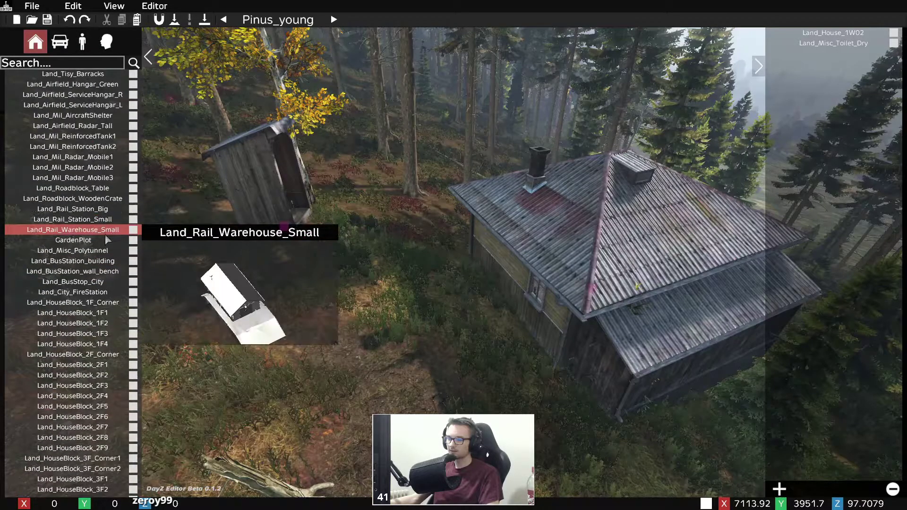
left_click(95, 229)
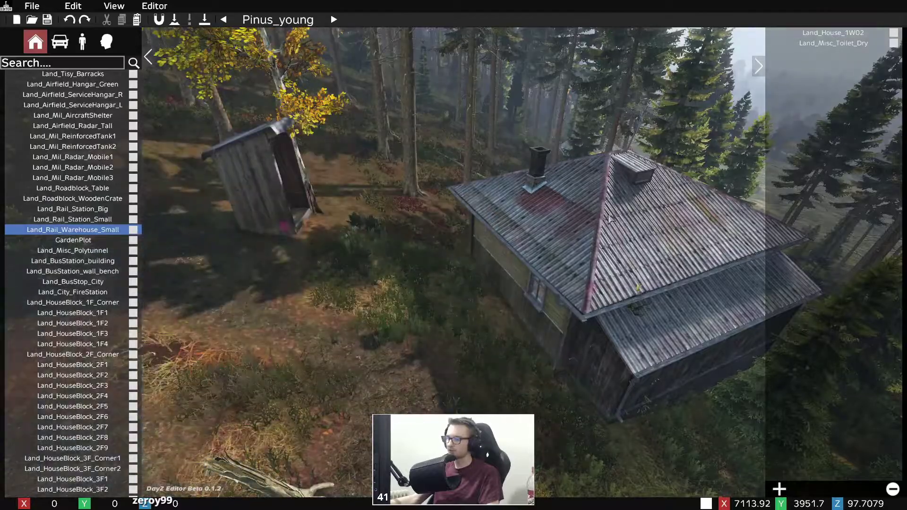
key("s")
key("d")
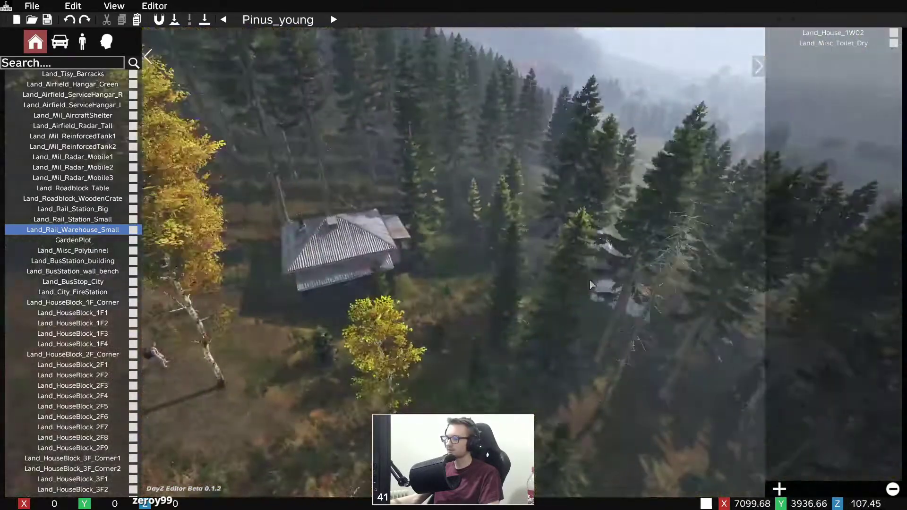
left_click(458, 286)
left_click_drag(472, 349, 622, 319, "shift")
left_click(624, 305)
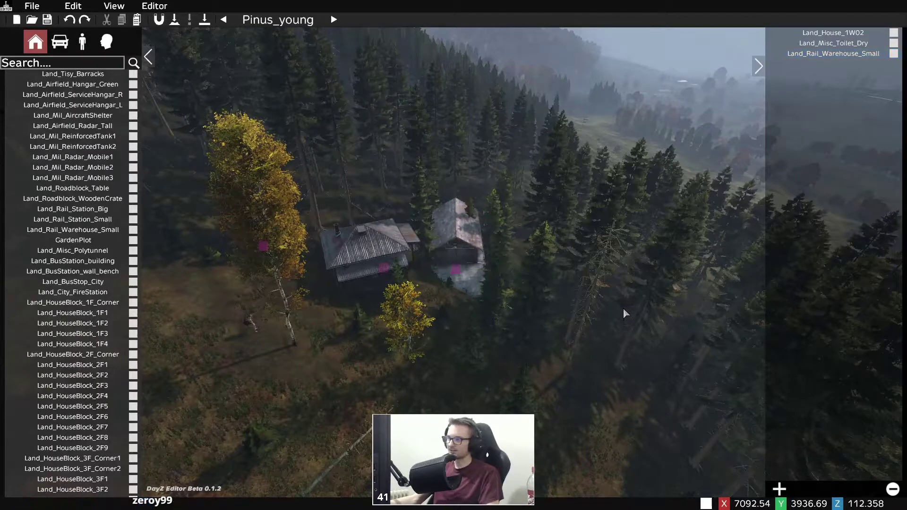
- Fly the camera closer to view the house, outhouse and warehouse together from above
key("w")
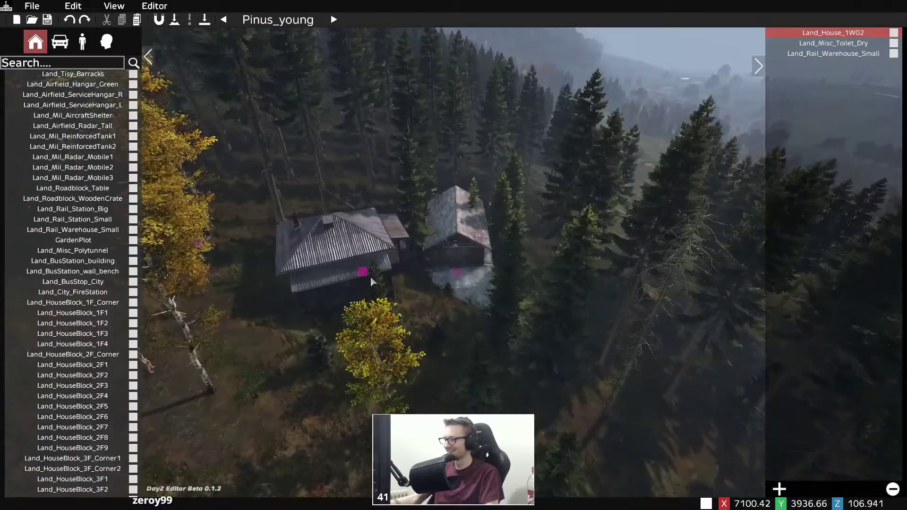
key("w")
right_click_drag(442, 338, 498, 368)
key("d")
key("q")
key("w")
key("w")
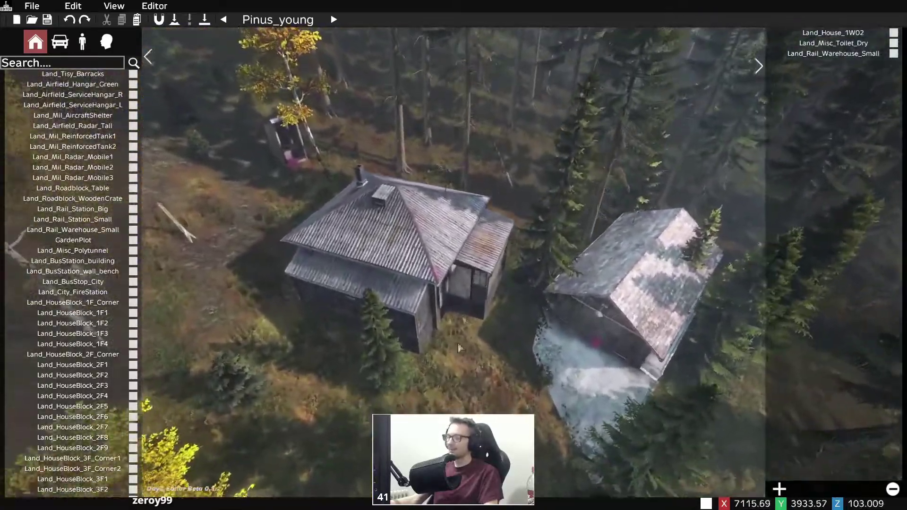
- Inspect the outhouse's base up close and move the outhouse slightly away from the birch
key("w")
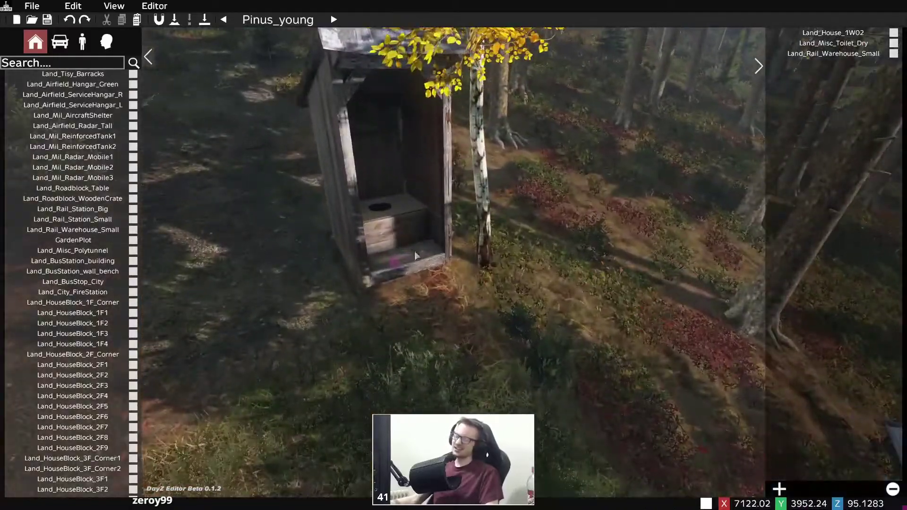
key("w")
key("w")
key("z")
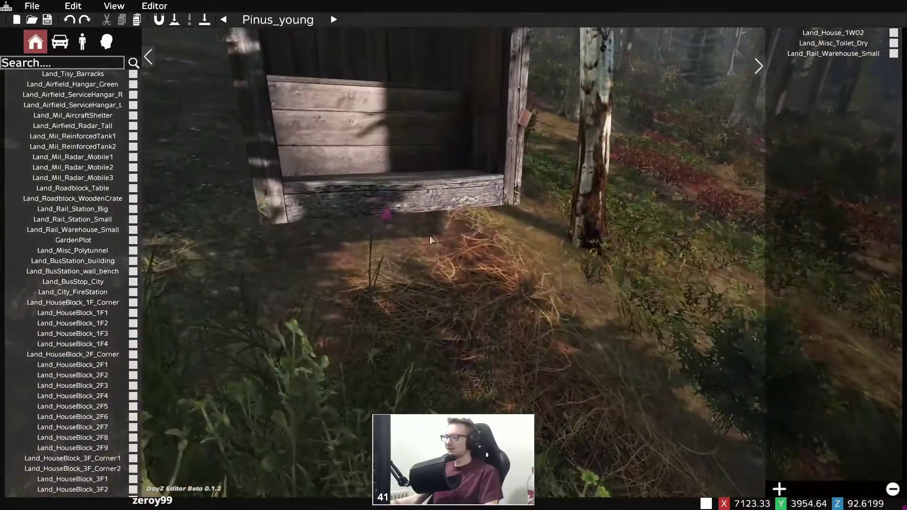
key("s")
key("q")
key("w")
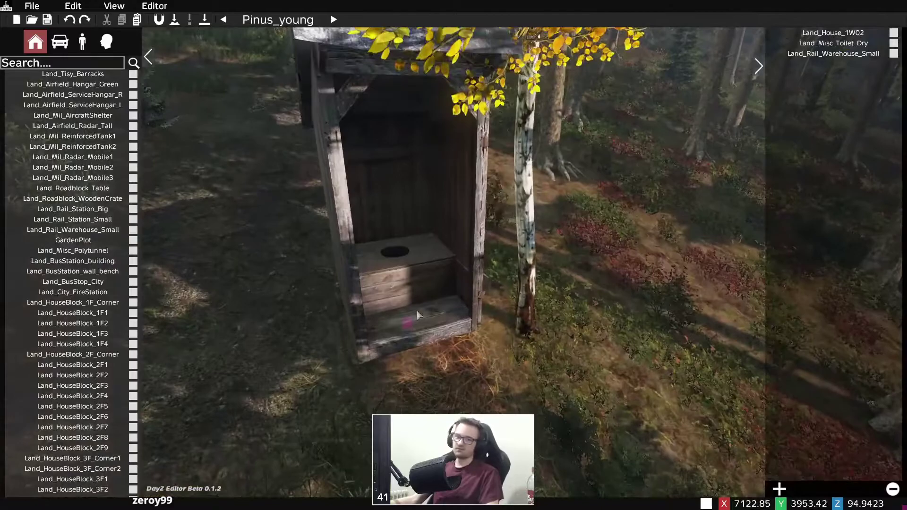
left_click_drag(409, 326, 363, 297)
left_click(446, 384)
- Turn on magnet mode and move the outhouse a little so it tilts with the sloping ground
key("z")
right_click_drag(446, 384, 457, 328)
key("a")
key("q")
key("w")
key("z")
key("q")
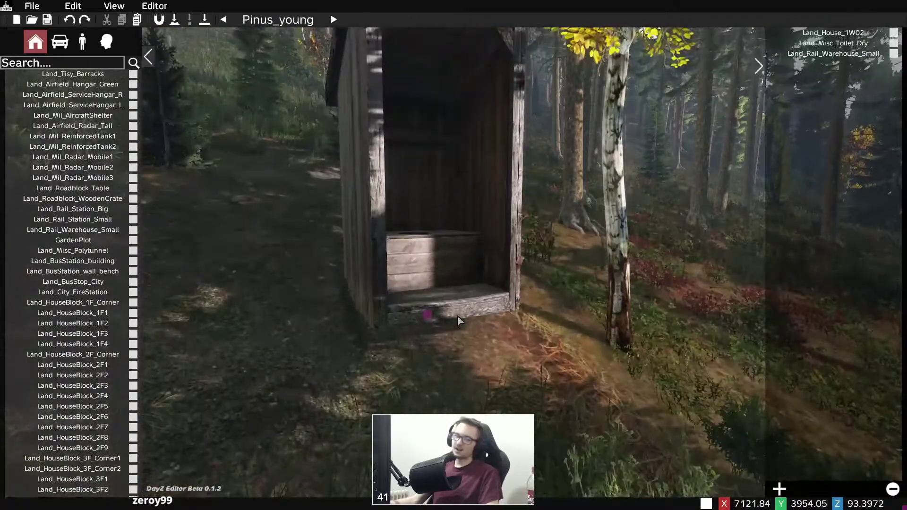
left_click(427, 316)
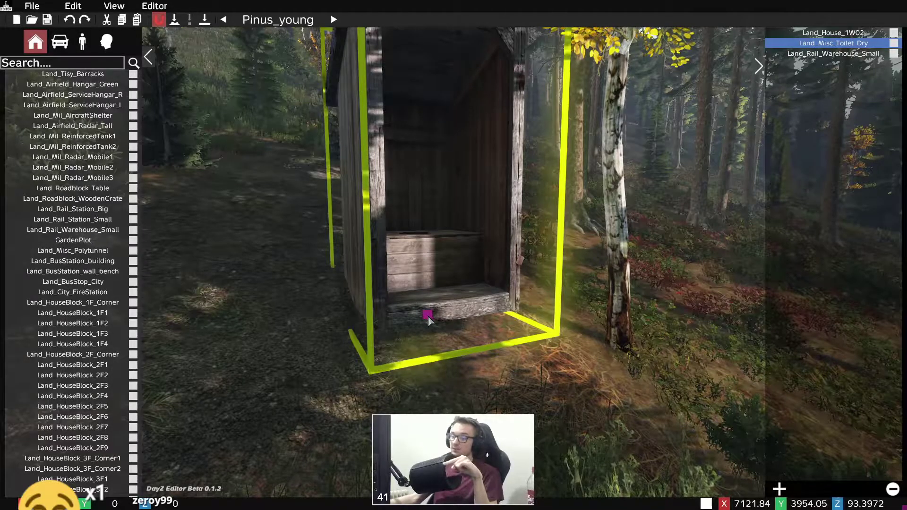
left_click_drag(428, 316, 425, 308)
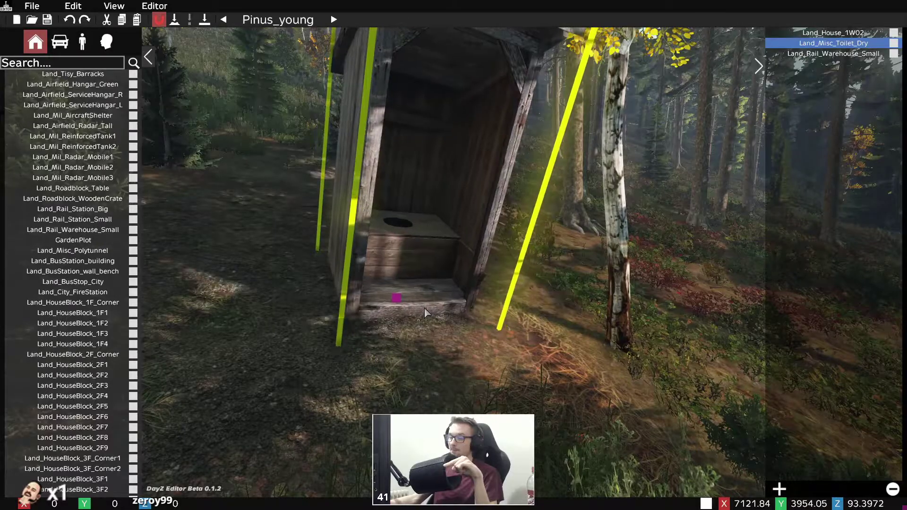
left_click(418, 345)
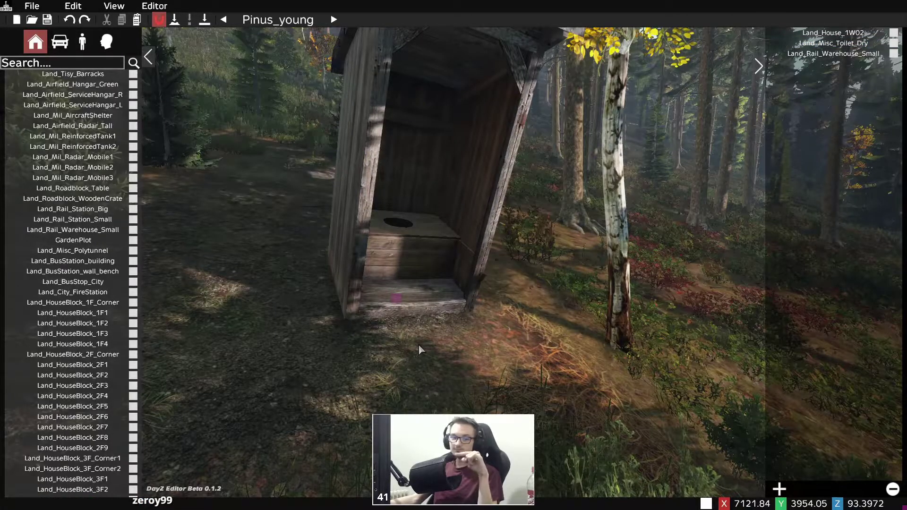
- Reposition the outhouse several times across the uneven ground near the dirt path, keeping it aligned to the slope
left_click(400, 299)
left_click_drag(399, 299, 362, 257)
right_click_drag(394, 286, 422, 279)
left_click(421, 292)
key("a")
key("s")
key("d")
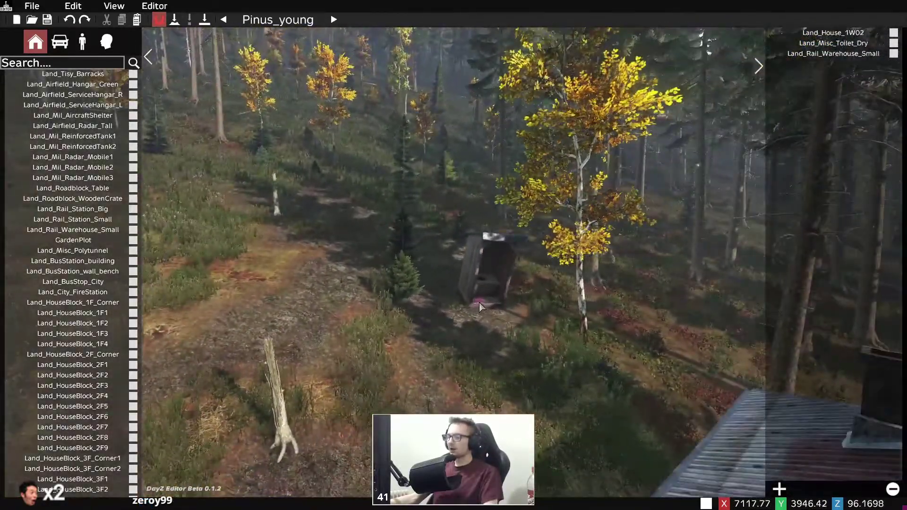
left_click_drag(481, 301, 416, 189)
left_click_drag(373, 111, 492, 336)
left_click(492, 336)
- Move the house and the small warehouse slightly in magnet mode so each one follows the slope
right_click_drag(492, 336, 567, 435)
key("s")
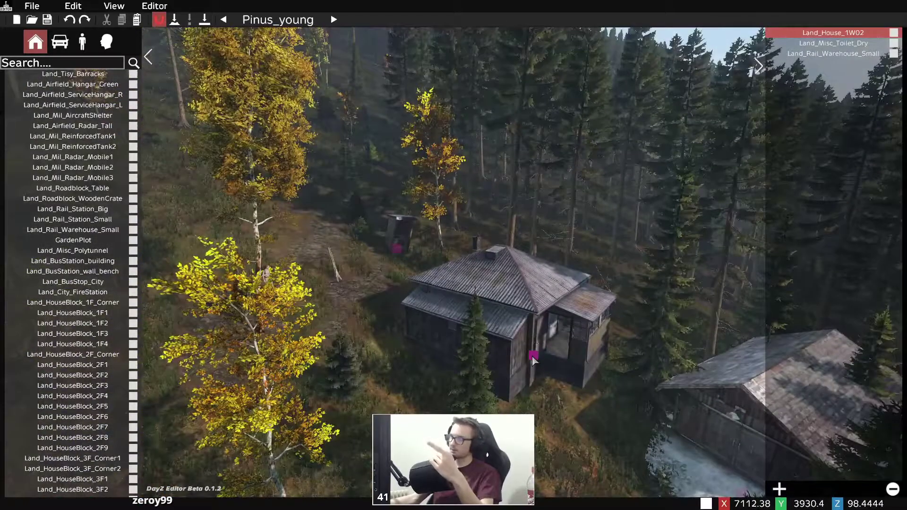
left_click_drag(532, 357, 523, 350)
left_click(521, 379)
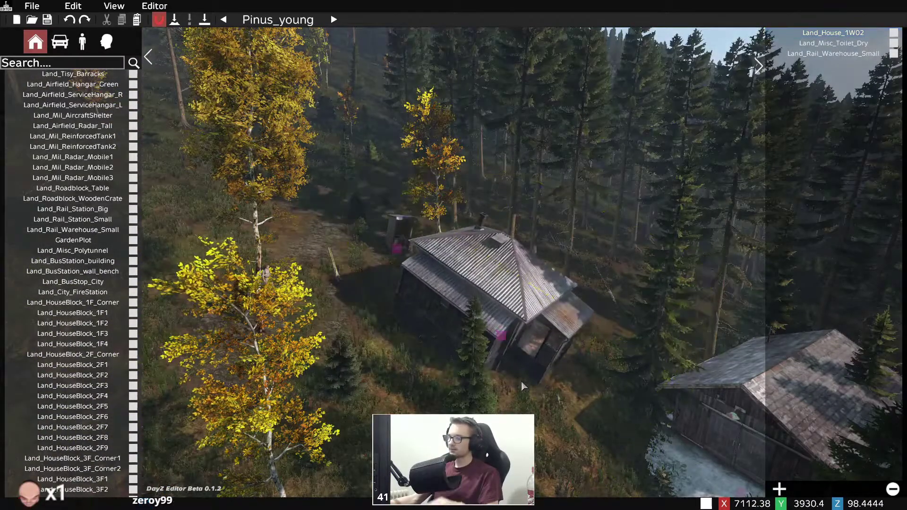
right_click_drag(521, 379, 618, 403)
left_click(580, 389)
left_click_drag(581, 391, 538, 375)
left_click(539, 377)
- Move the outhouse slightly downslope beside the house, using a view over all three buildings
key("s")
right_click_drag(538, 377, 590, 399)
key("q")
key("w")
key("d")
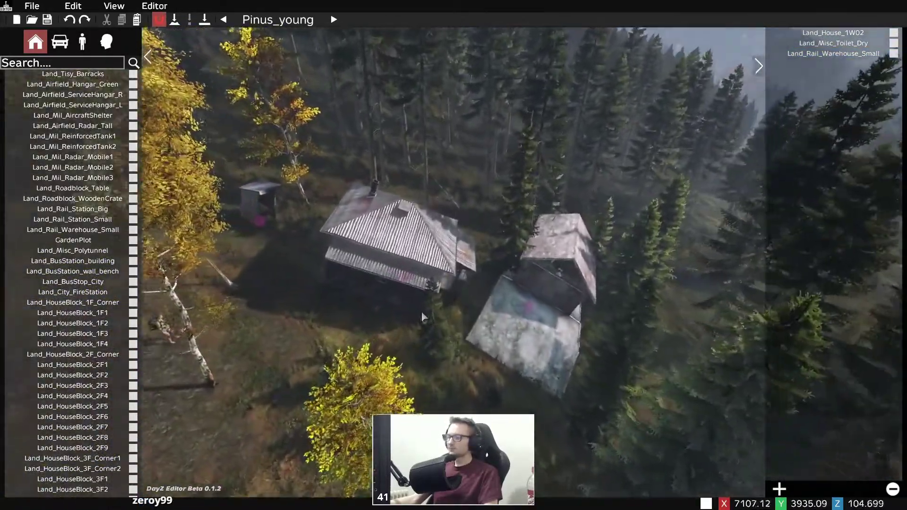
key("w")
right_click_drag(421, 311, 310, 295)
key("e")
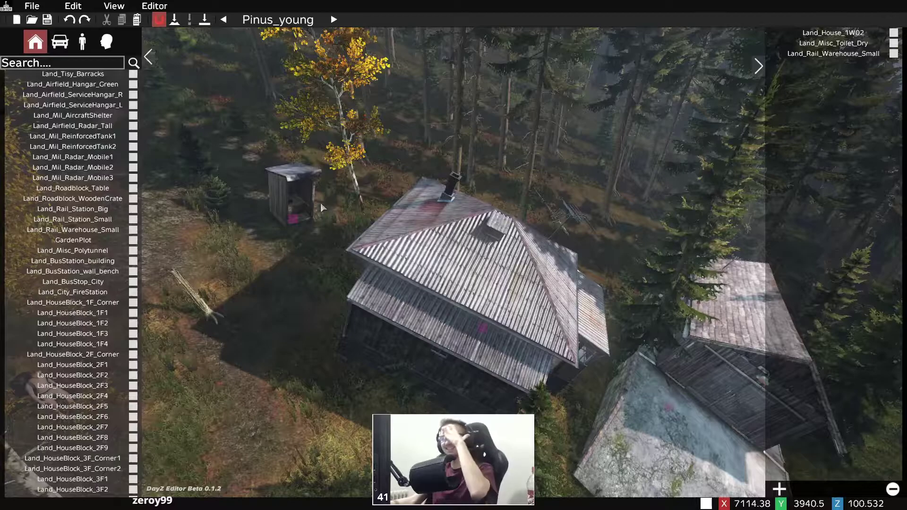
left_click_drag(294, 217, 300, 245)
left_click(306, 273)
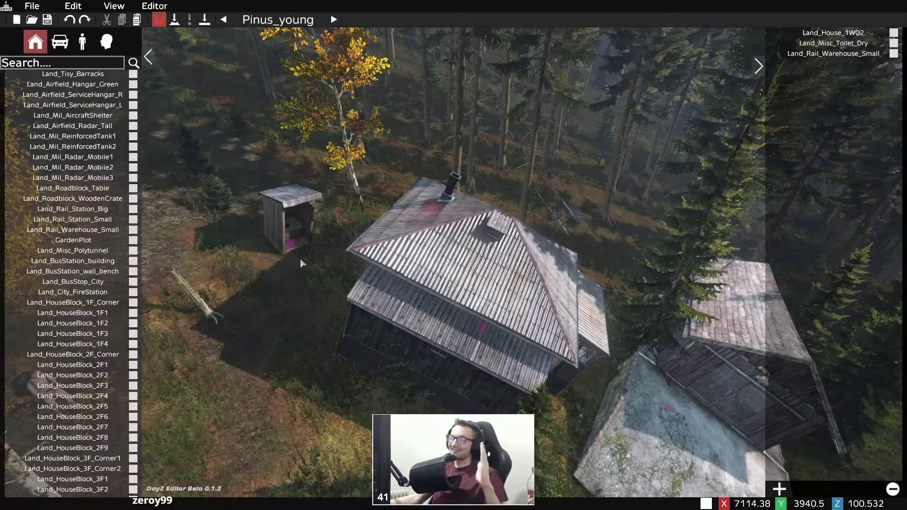
- Fly the camera closer over the outhouse and the house's roof to examine how they sit on the slope
key("a")
key("w")
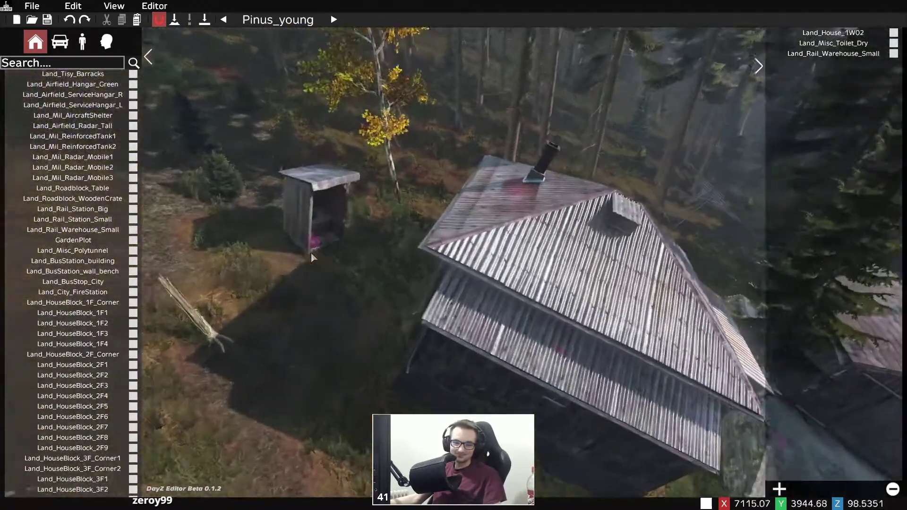
key("w")
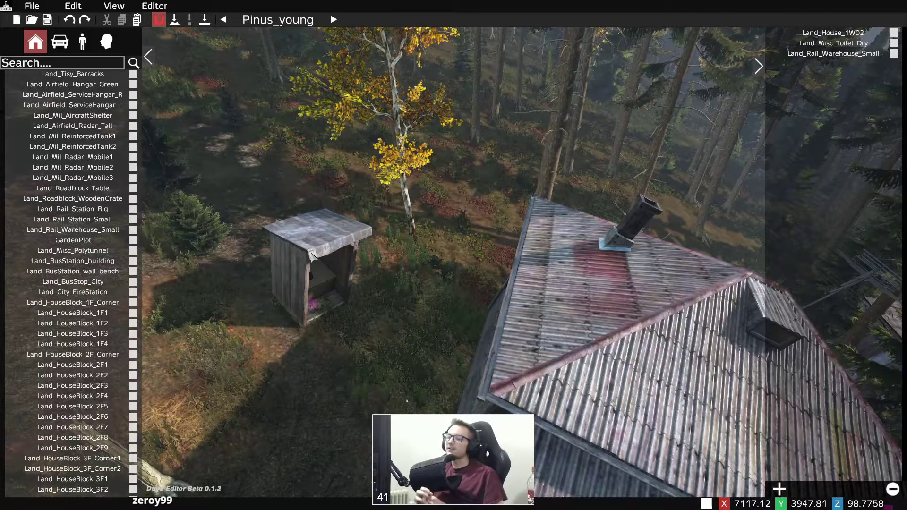
key("a")
right_click_drag(309, 180, 370, 336)
key("w")
key("s")
key("d")
key("w")
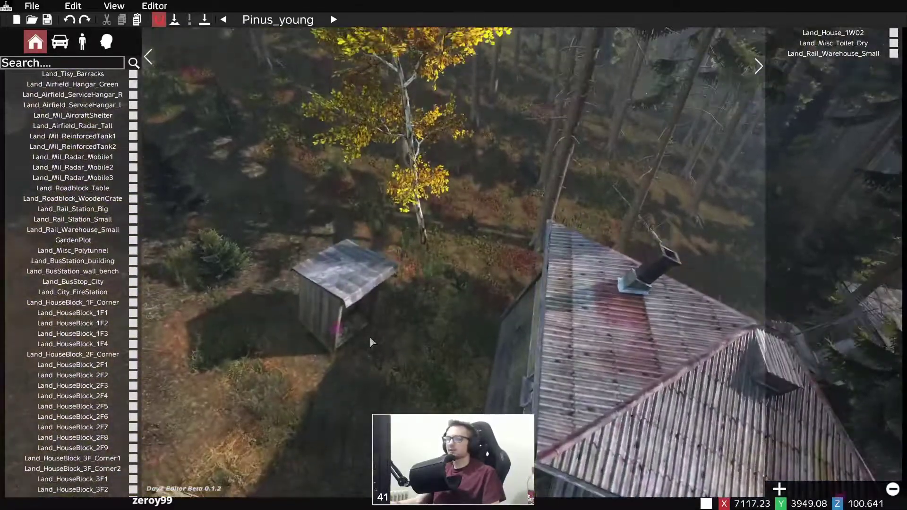
key("z")
key("w")
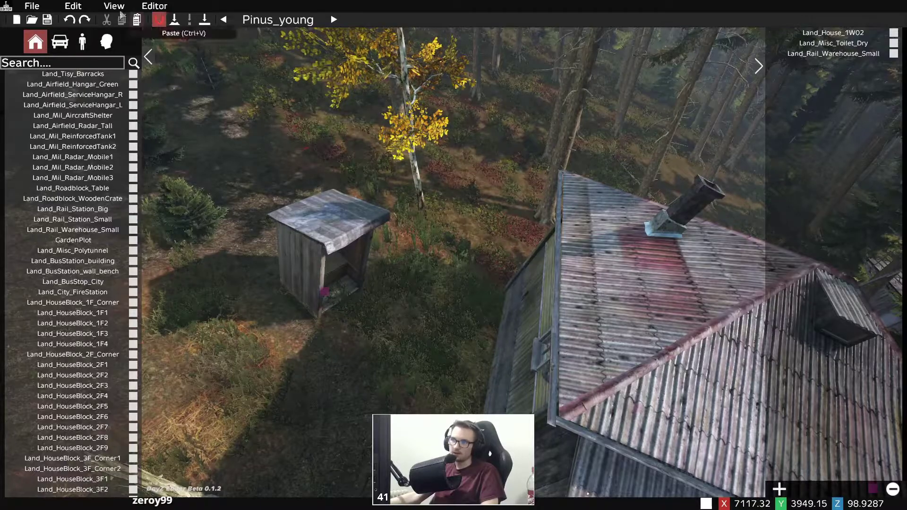
- Turn off magnet mode and turn on ground mode
left_click(77, 8)
mouse_move(104, 70)
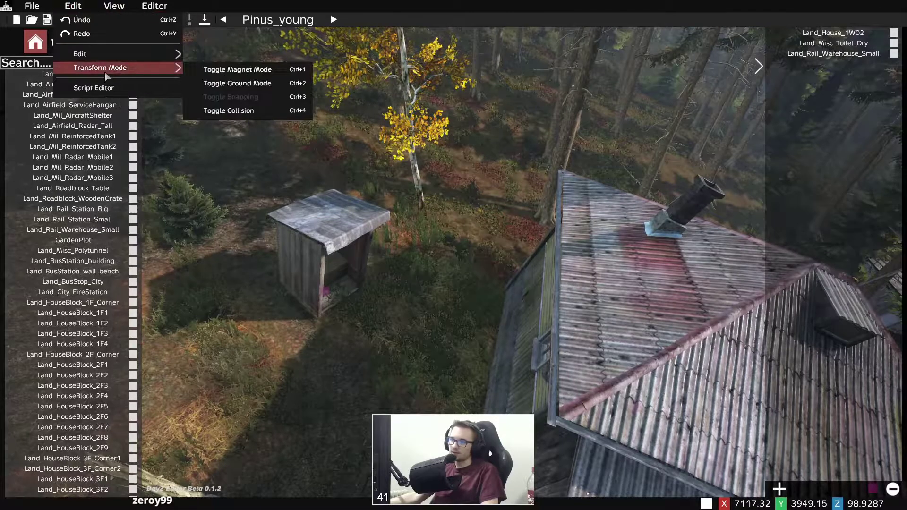
left_click(219, 70)
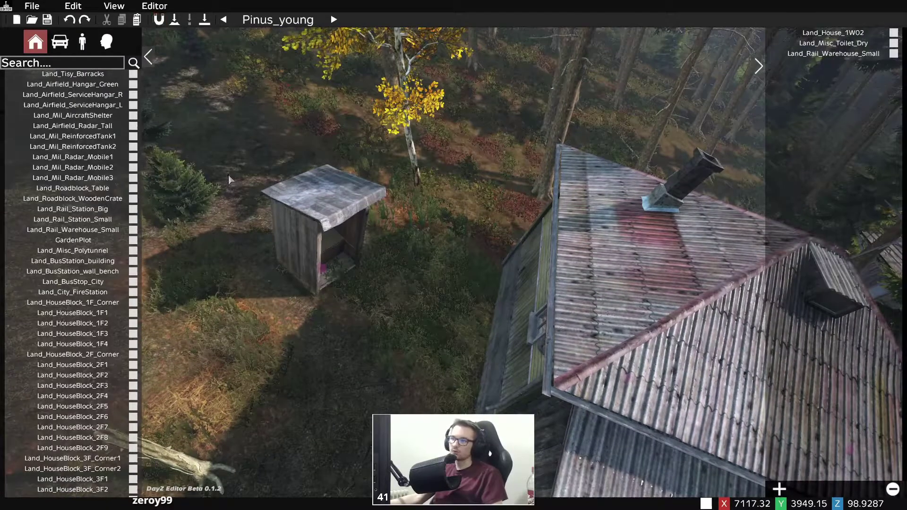
left_click(175, 20)
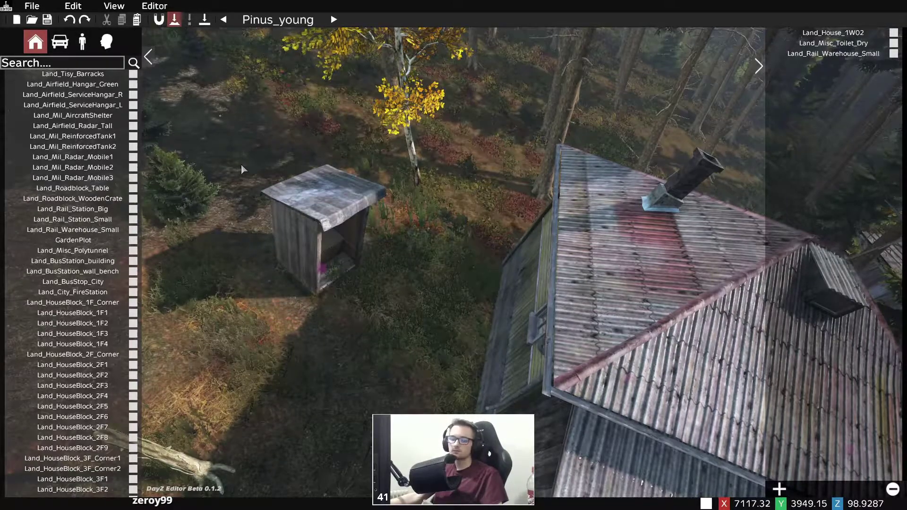
- Circle the camera around the outhouse and the house to view them from several heights and angles
key("a")
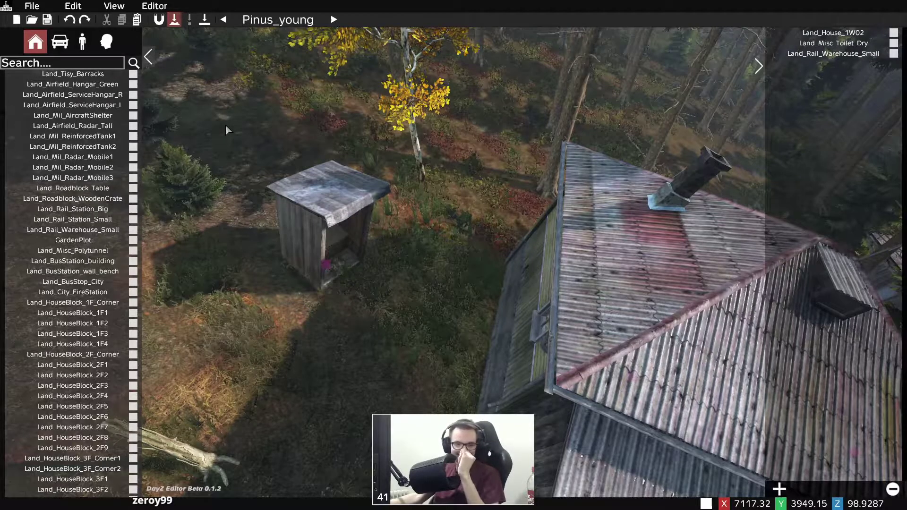
right_click_drag(404, 264, 407, 217)
key("s")
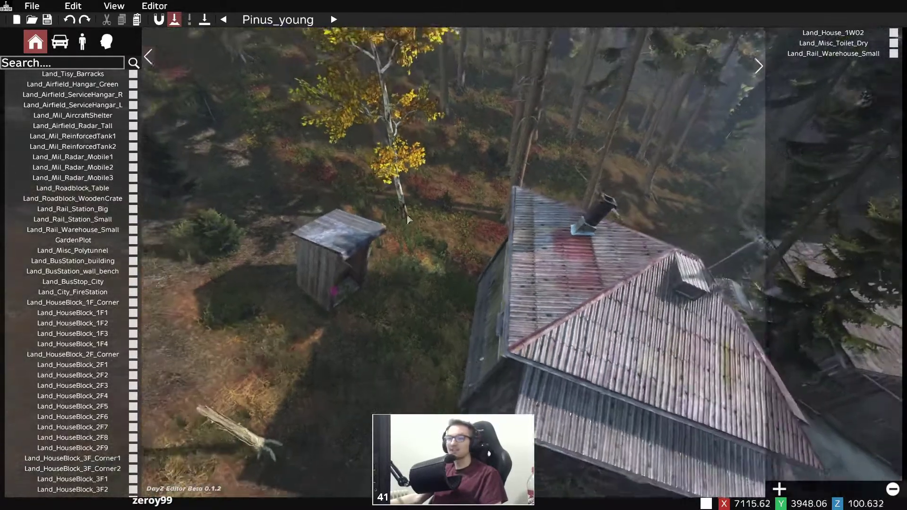
key("s")
key("w")
right_click_drag(379, 294, 233, 101)
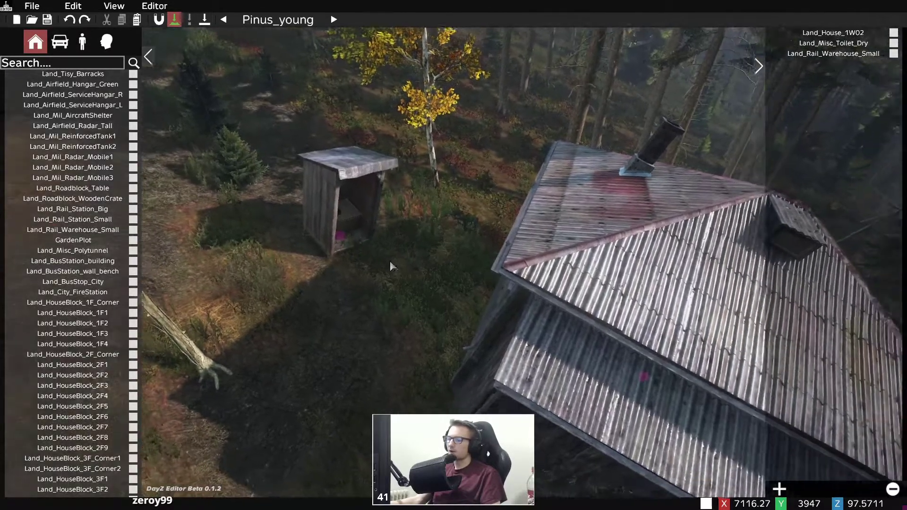
key("s")
key("q")
key("s")
key("z")
middle_click_drag(403, 290, 508, 221)
key("w")
key("q")
mouse_move(509, 225)
right_mouse_down()
mouse_move(398, 226)
mouse_move(350, 254)
mouse_move(371, 250)
mouse_move(324, 248)
right_mouse_up()
key("d")
- Toggle ground mode and nudge the outhouse sideways on the ground near the house
left_click(365, 246)
left_click(174, 20)
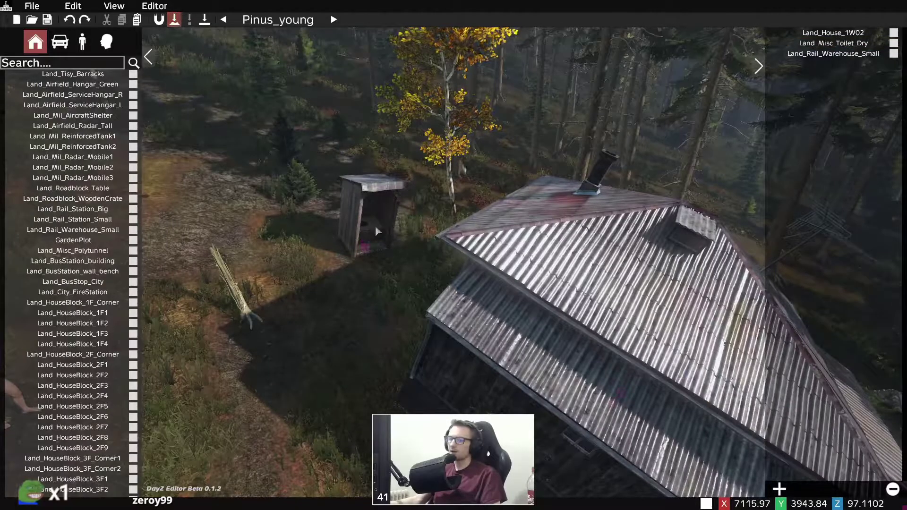
mouse_move(364, 247)
left_mouse_down()
mouse_move(367, 262)
mouse_move(350, 250)
left_mouse_up()
key("a")
left_click(509, 268)
- Raise the outhouse high into the air above its spot beside the house
key("d")
mouse_move(473, 255)
right_mouse_down()
mouse_move(416, 267)
mouse_move(381, 251)
mouse_move(394, 257)
right_mouse_up()
left_click_drag(413, 261, 420, 72)
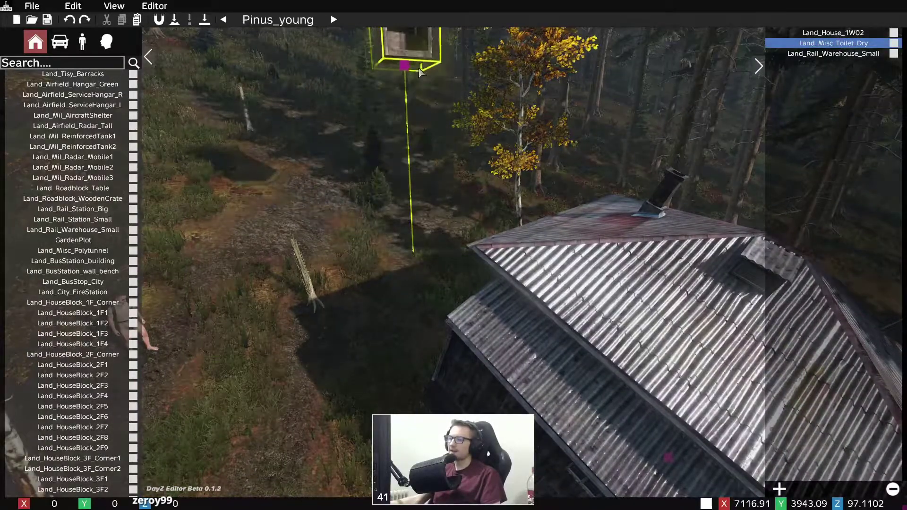
- Toggle ground mode again and move the floating outhouse by its ground marker toward the dead trunk
right_click_drag(417, 212, 410, 138)
key("a")
key("w")
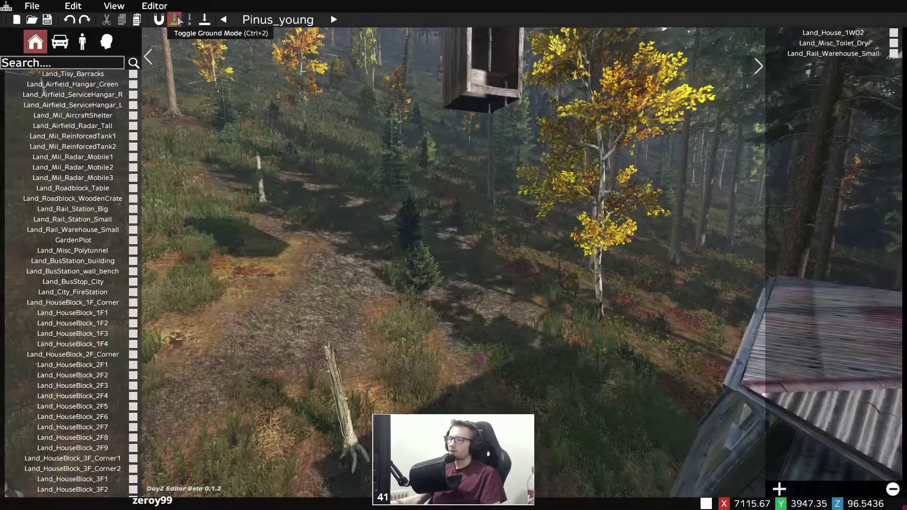
left_click(485, 361)
right_click_drag(494, 393, 487, 414)
key("s")
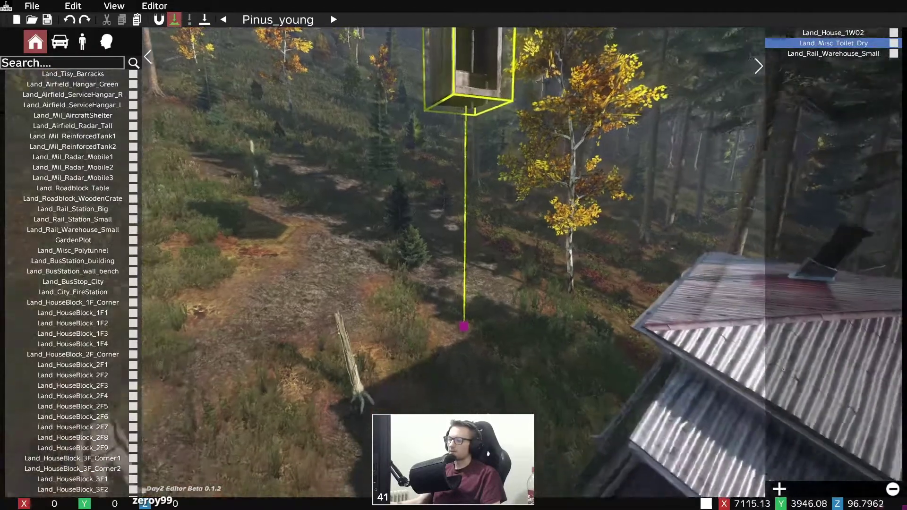
key("s")
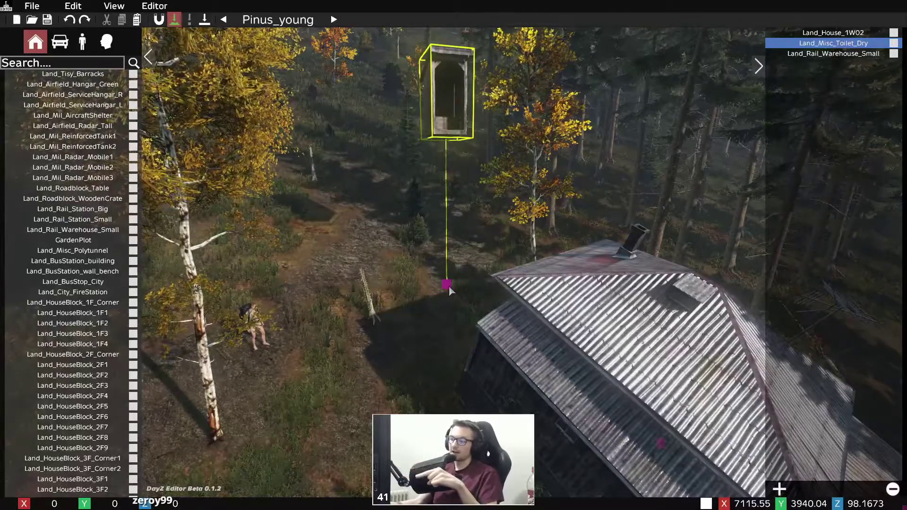
left_click(453, 239)
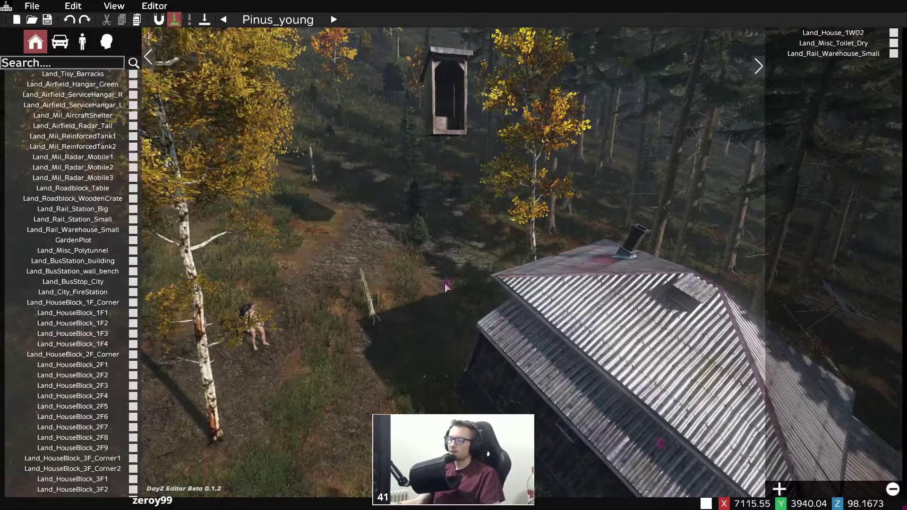
left_click_drag(448, 291, 415, 306)
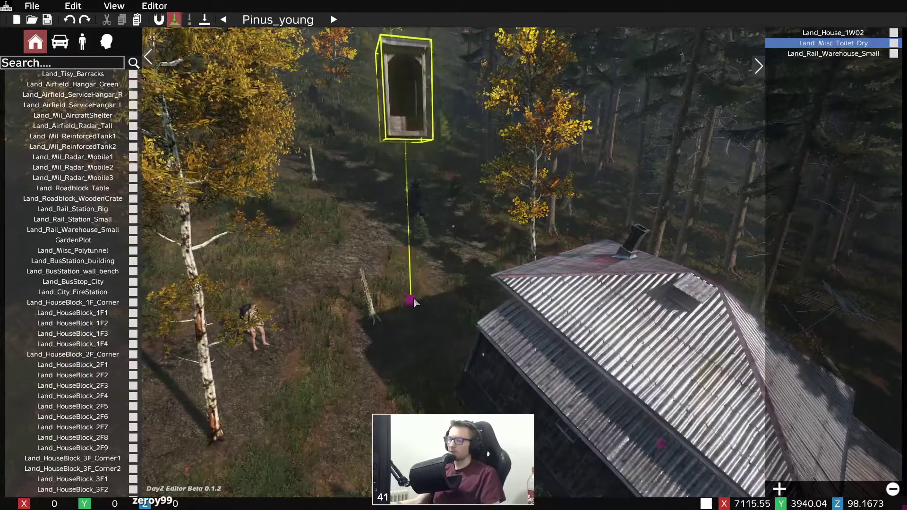
left_click(504, 360)
- Raise the house off the ground and move it together with the floating outhouse
key("s")
left_click_drag(519, 319, 522, 217, "alt")
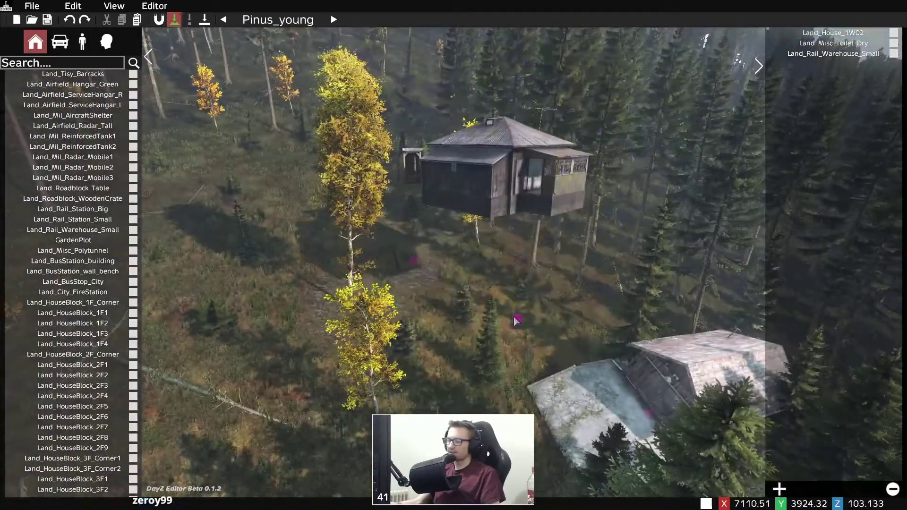
left_click_drag(548, 366, 366, 204)
left_click_drag(416, 261, 435, 277)
left_click(435, 276)
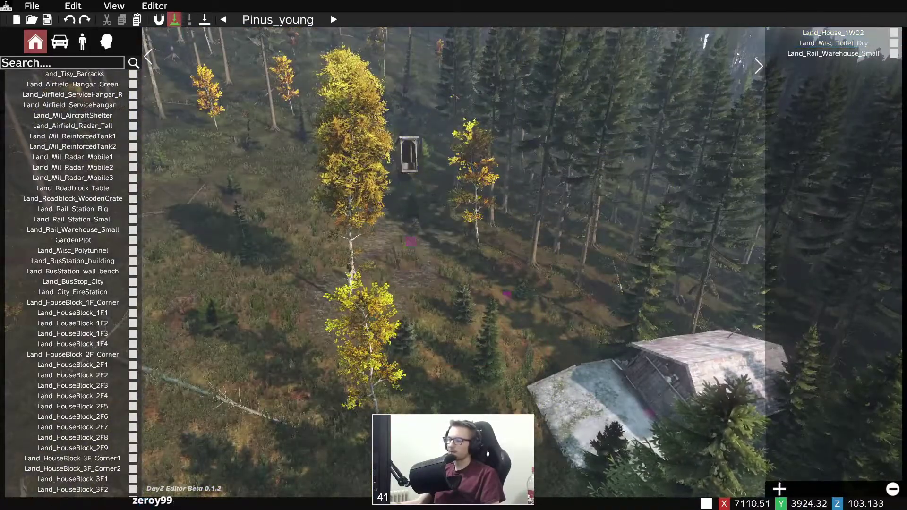
- Select the raised house in the sky and bring it back to hover among the trees near the outhouse
key("space")
key("space")
left_click(454, 220)
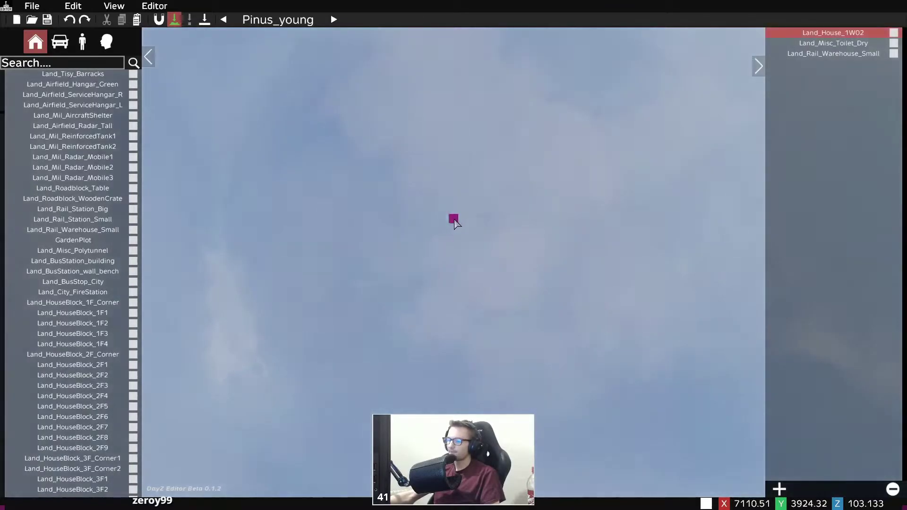
key("space")
key("space")
left_click_drag(282, 187, 426, 313)
key("space")
key("space")
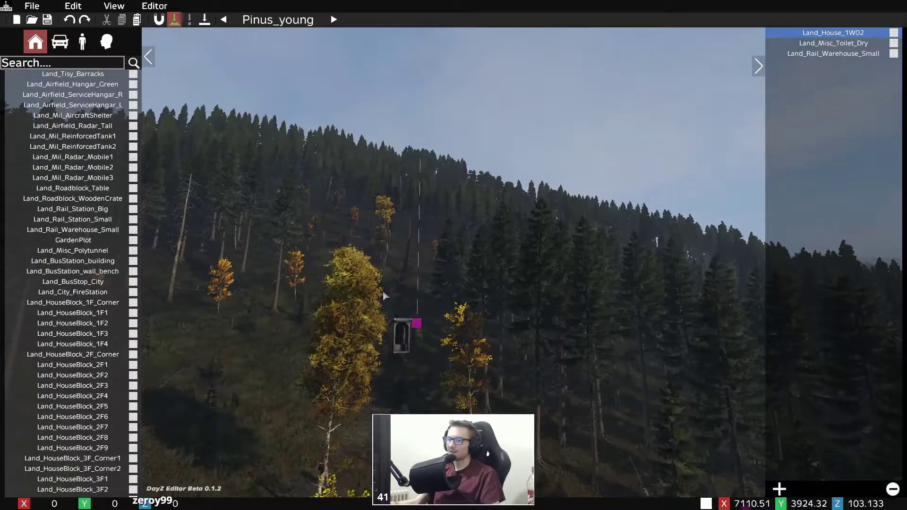
left_click_drag(427, 329, 490, 326)
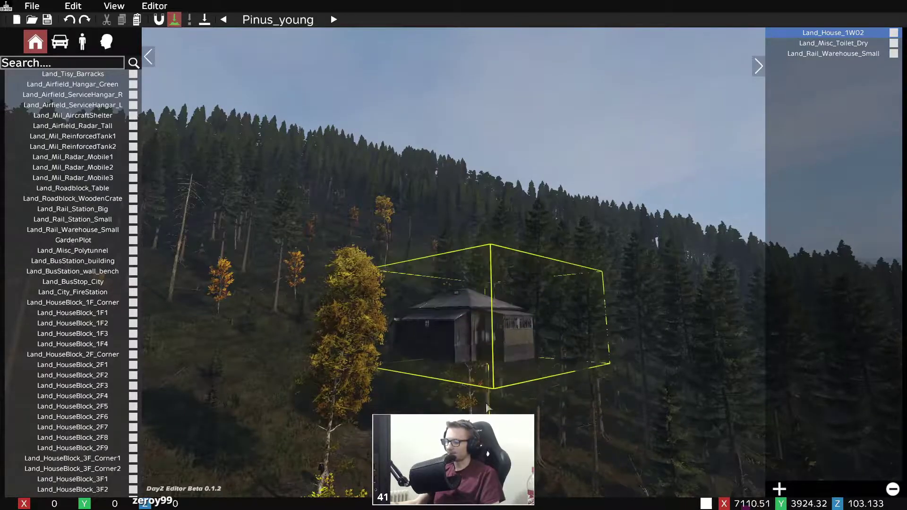
- Move the floating outhouse by its ground marker away from the house and across the clearing
key("space")
key("a")
key("w")
key("q")
key("w")
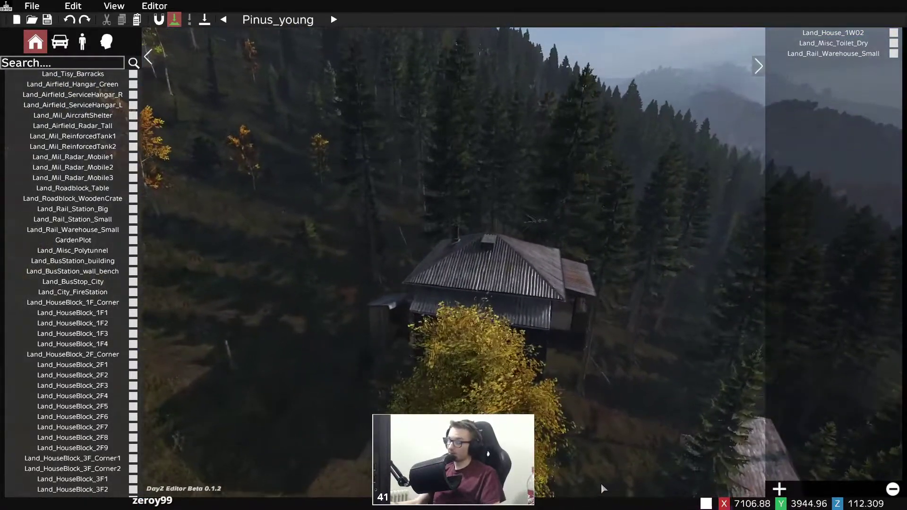
key("a")
key("s")
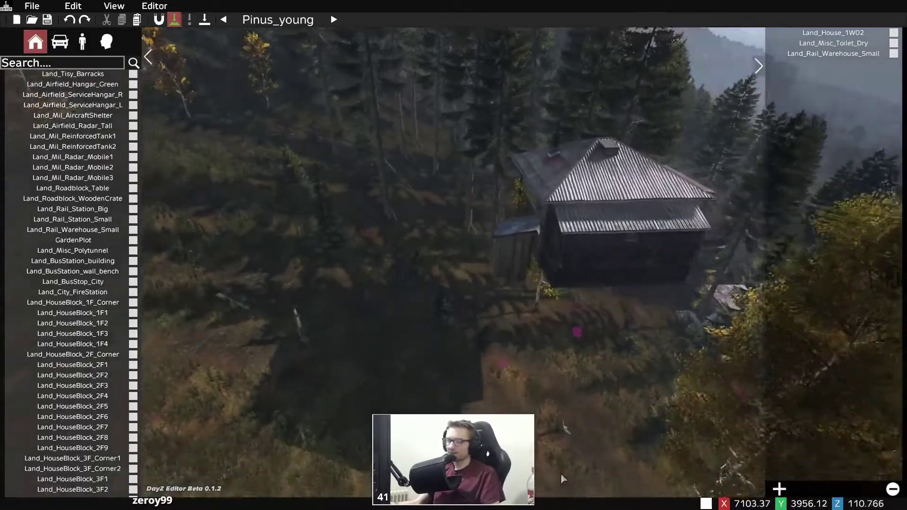
key("z")
left_click_drag(504, 360, 340, 300)
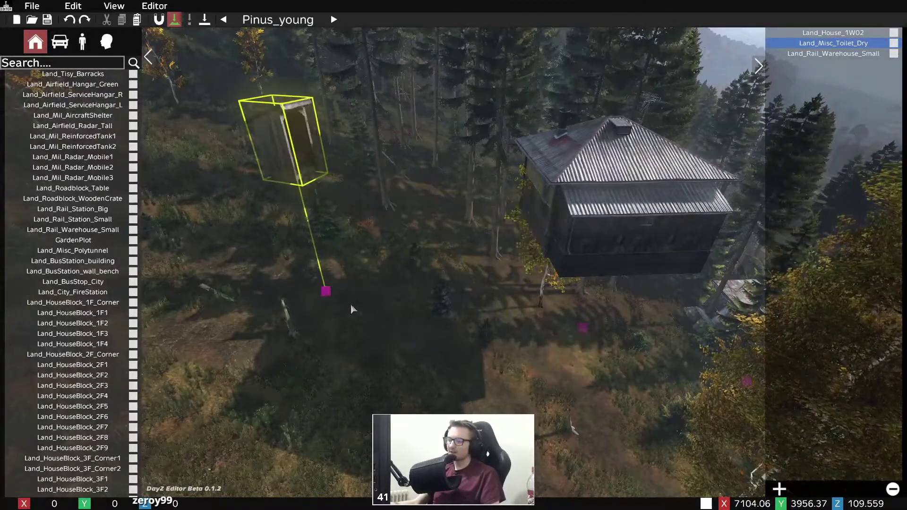
key("a")
key("s")
key("q")
left_click(454, 371)
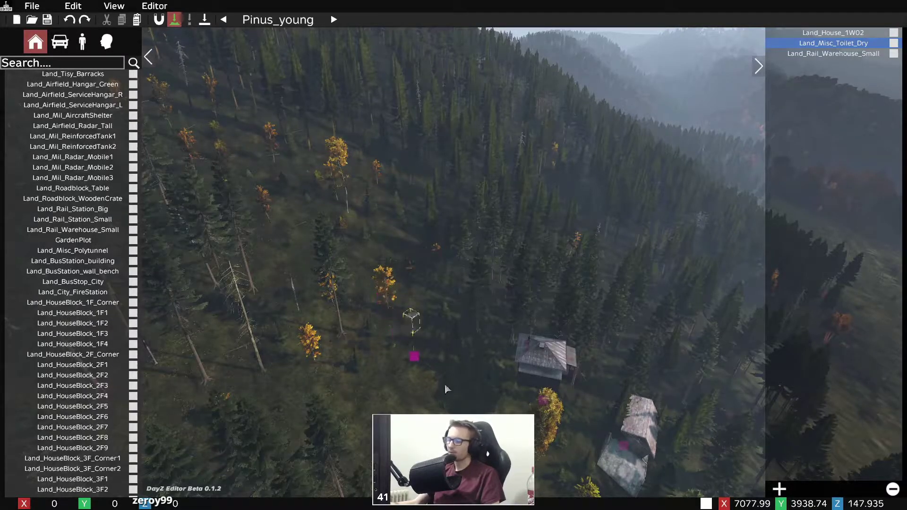
- Turn on magnet mode and rotate the floating outhouse above its ground marker
key("w")
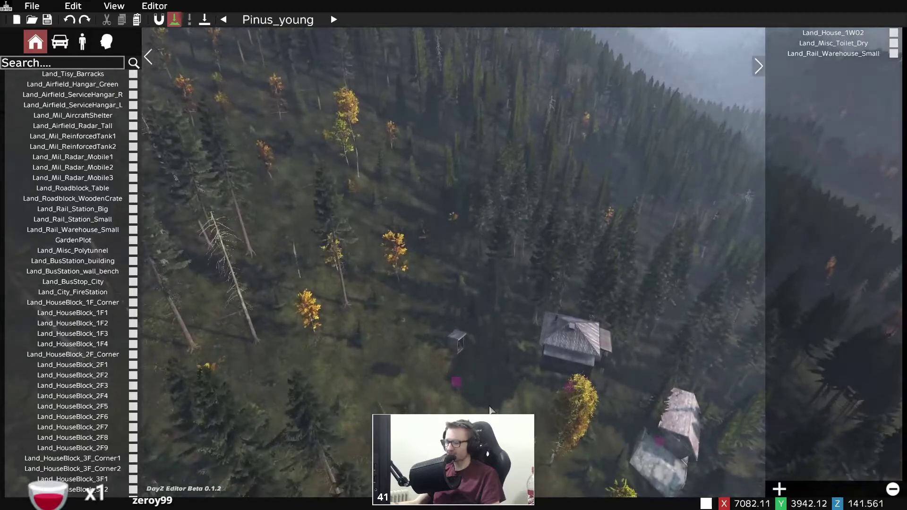
key("w")
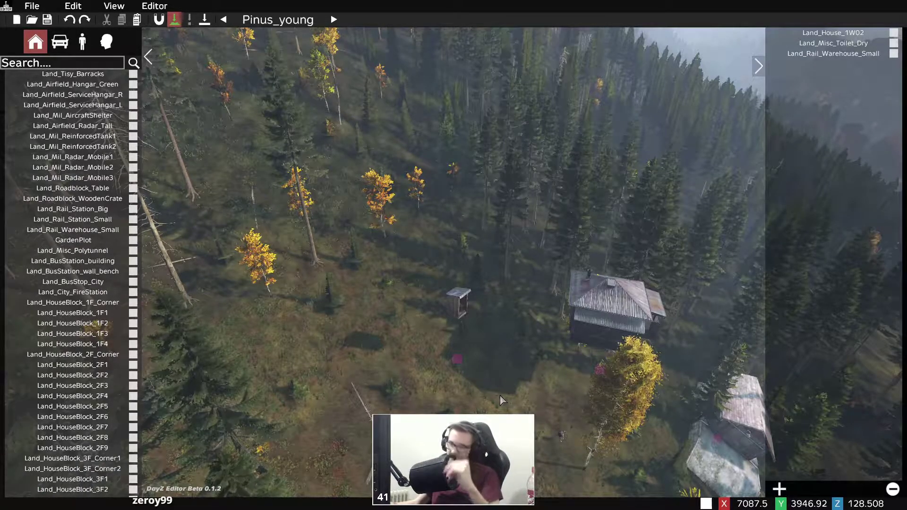
key("w")
key("z")
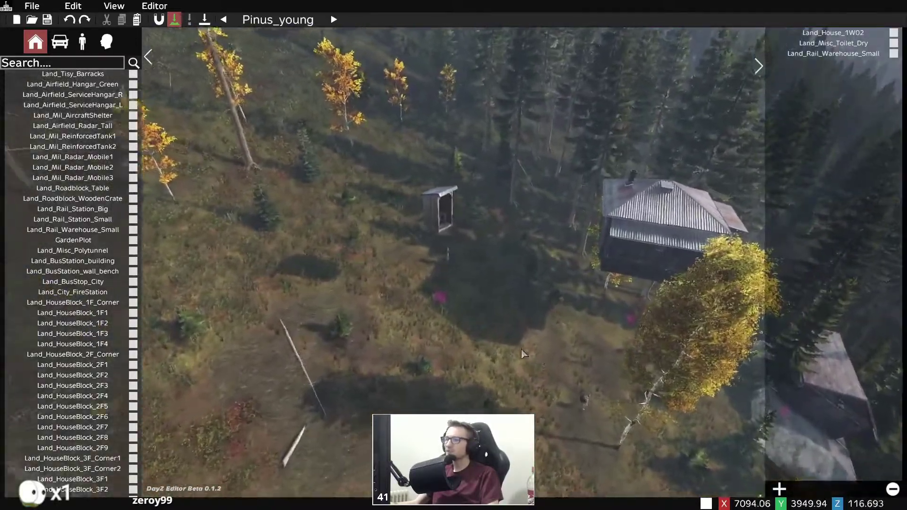
key("w")
key("d")
right_click_drag(546, 331, 341, 311)
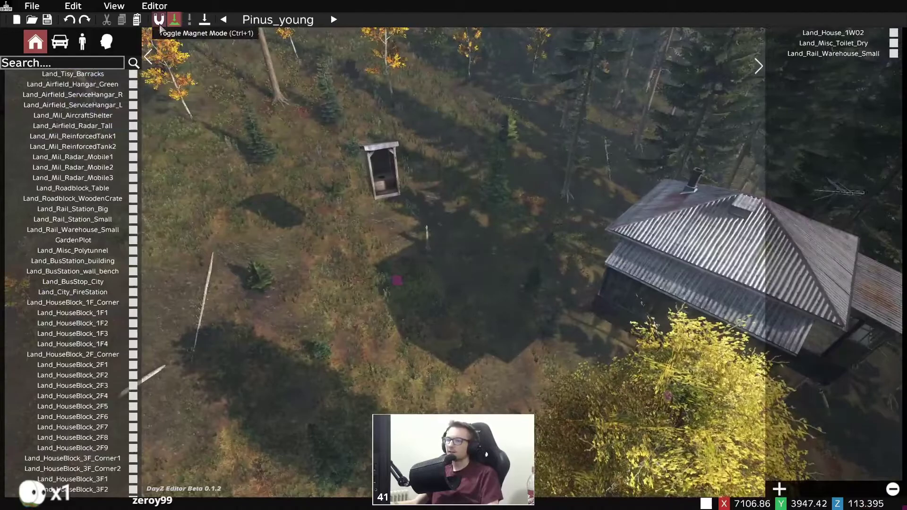
left_click(159, 19)
key("a")
right_click_drag(412, 280, 448, 280)
left_click_drag(436, 272, 442, 296, "shift")
key("a")
mouse_move(443, 297)
right_mouse_down()
mouse_move(559, 286)
mouse_move(581, 268)
right_mouse_up()
key("w")
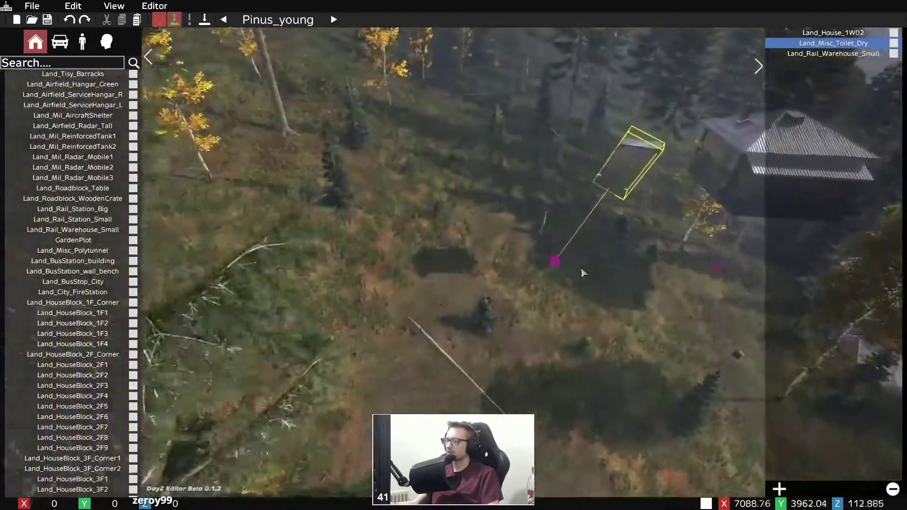
- Shift the outhouse sideways back and forth across the slope by its ground marker with magnet mode on
mouse_move(530, 262)
left_mouse_down()
mouse_move(491, 257)
mouse_move(413, 211)
mouse_move(373, 159)
mouse_move(369, 200)
mouse_move(444, 242)
mouse_move(395, 238)
mouse_move(409, 270)
mouse_move(422, 276)
mouse_move(465, 265)
left_mouse_up()
key("d")
mouse_move(466, 265)
right_mouse_down()
mouse_move(369, 279)
mouse_move(394, 267)
right_mouse_up()
key("s")
key("s")
mouse_move(409, 266)
left_mouse_down()
mouse_move(449, 381)
mouse_move(407, 276)
mouse_move(336, 222)
mouse_move(309, 188)
mouse_move(348, 162)
mouse_move(307, 199)
mouse_move(327, 156)
mouse_move(386, 225)
mouse_move(446, 262)
left_mouse_up()
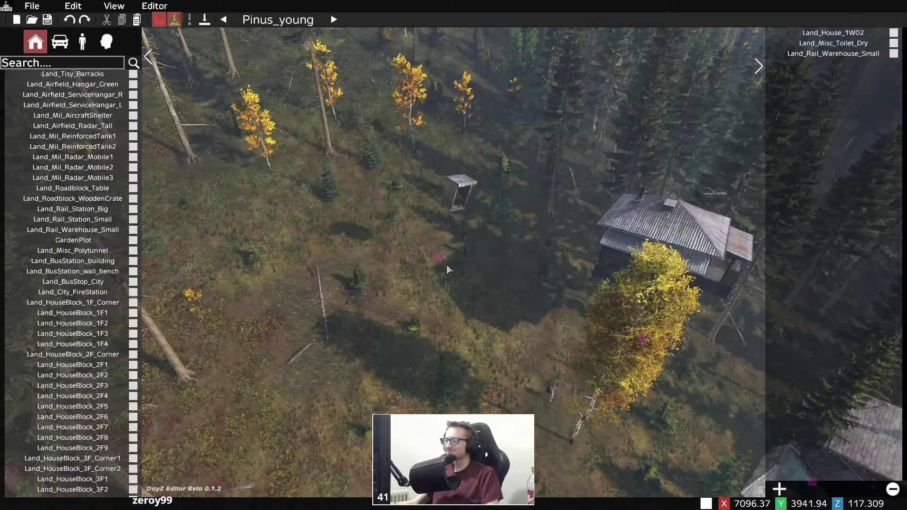
key("d")
left_click(422, 257)
key("w")
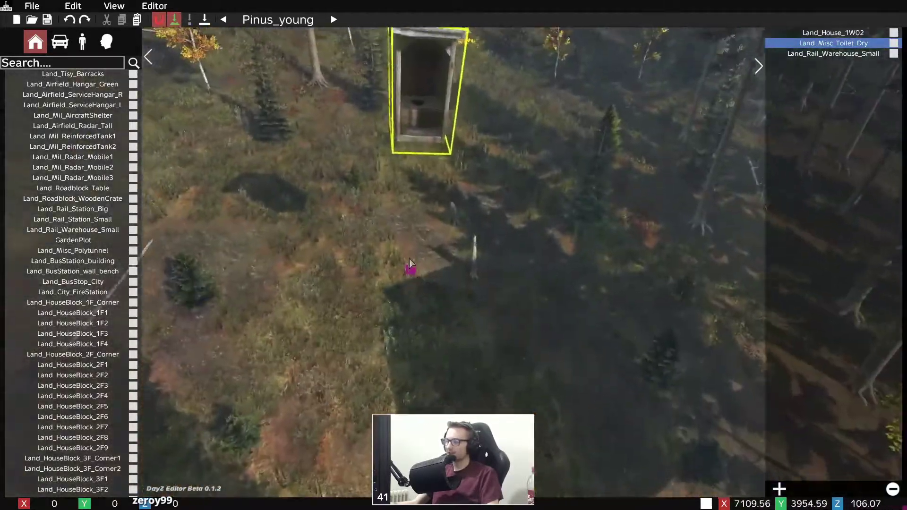
- Move the outhouse up the hillside and back to the clearing so it follows the slope's tilt
key("s")
key("a")
right_click_drag(392, 273, 463, 229)
mouse_move(443, 286)
left_mouse_down()
mouse_move(487, 254)
mouse_move(421, 285)
mouse_move(449, 161)
mouse_move(433, 266)
mouse_move(442, 198)
mouse_move(395, 296)
mouse_move(438, 52)
mouse_move(439, 139)
mouse_move(449, 33)
mouse_move(456, 52)
left_mouse_up()
left_click(386, 194)
key("w")
right_click_drag(387, 195, 453, 349)
left_click(452, 343)
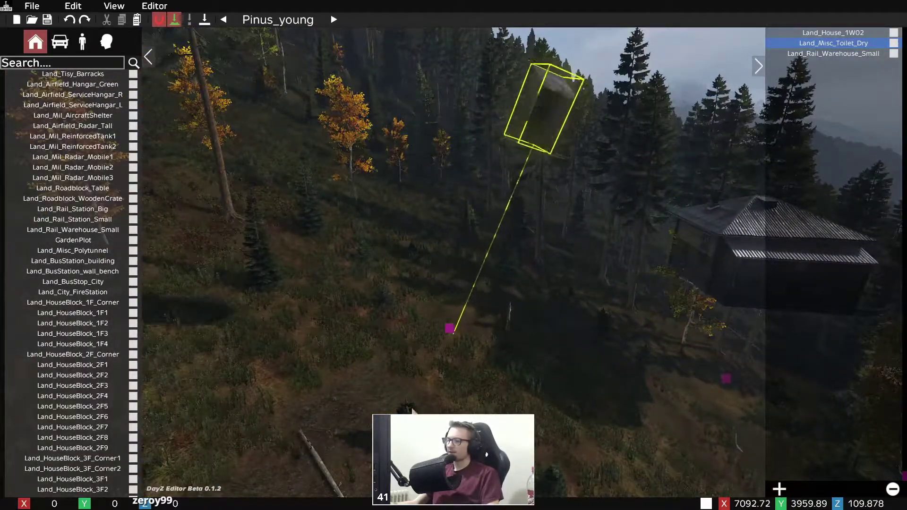
- Move the floating house by its ground marker toward the outhouse, letting magnet mode align it with the slope
right_click_drag(418, 251, 543, 340)
left_click(519, 328)
key("d")
key("d")
left_click_drag(648, 356, 549, 357)
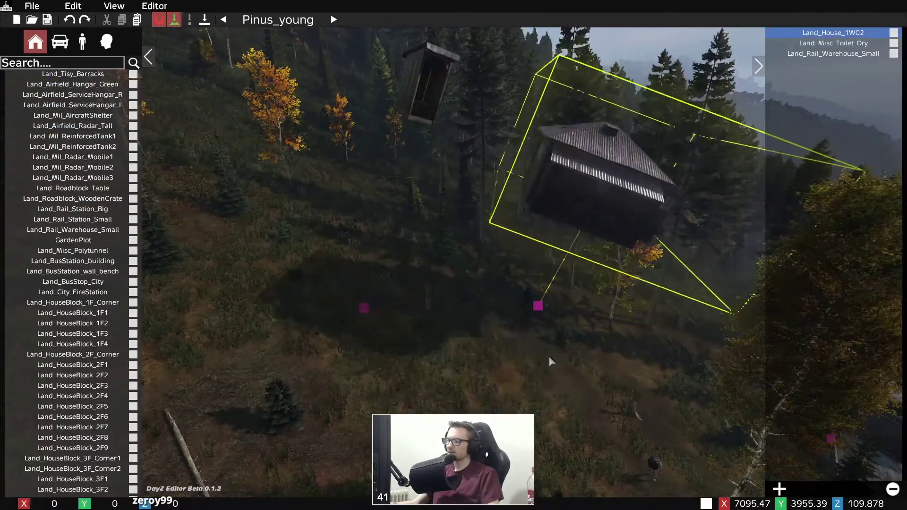
left_click(549, 357)
- Move the small rail warehouse by its ground marker so it also aligns with the slope
right_click_drag(550, 358, 616, 366)
key("s")
mouse_move(501, 309)
left_mouse_down()
mouse_move(427, 293)
mouse_move(451, 283)
mouse_move(467, 292)
left_mouse_up()
left_click(493, 326)
right_click_drag(493, 326, 381, 330)
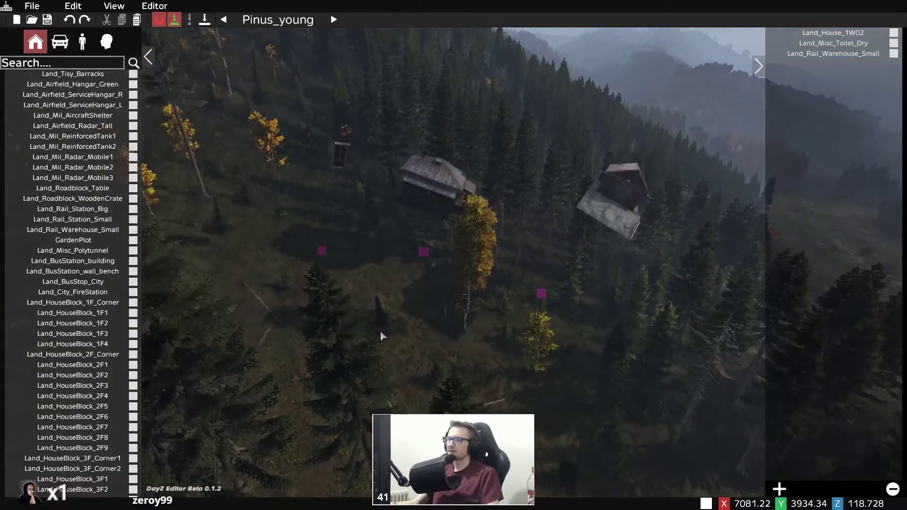
key("w")
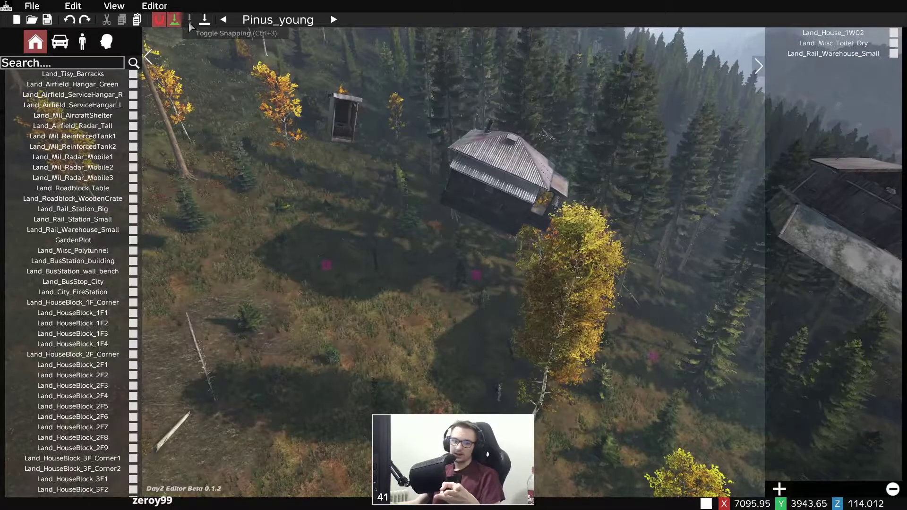
- Rotate the floating outhouse around its vertical axis
left_click(326, 265)
mouse_move(382, 252)
left_mouse_down("shift")
mouse_move(216, 328)
mouse_move(331, 250)
left_mouse_up("shift")
left_click(380, 294)
key("a")
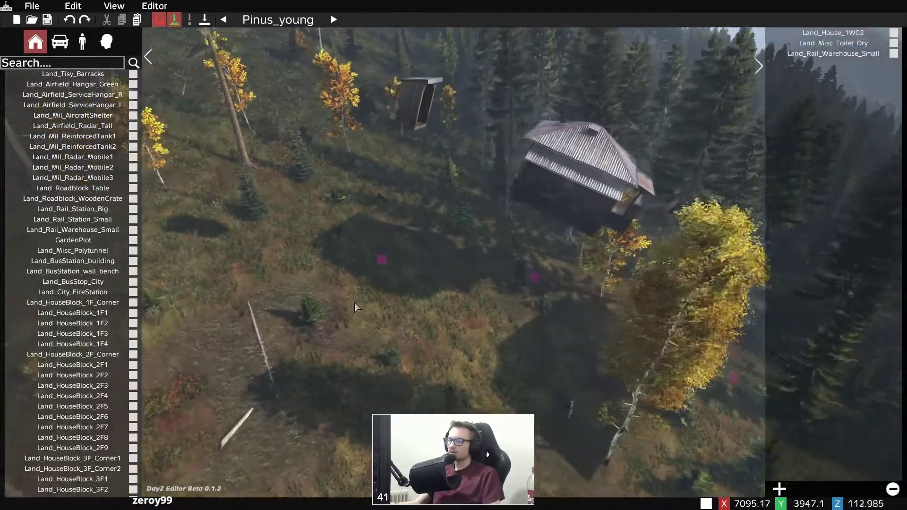
- Turn on collision, switch off ground and magnet modes, and bring the house down onto the clearing
key("w")
key("s")
key("d")
key("q")
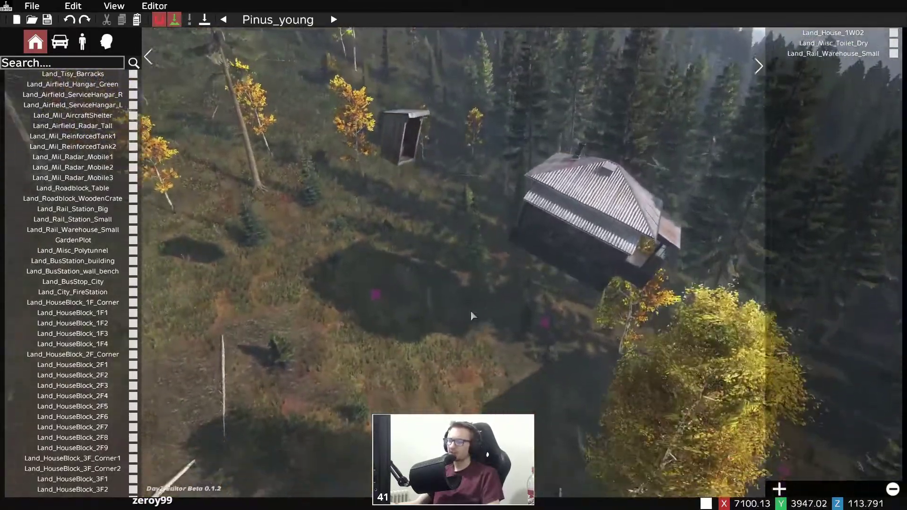
key("w")
key("a")
key("d")
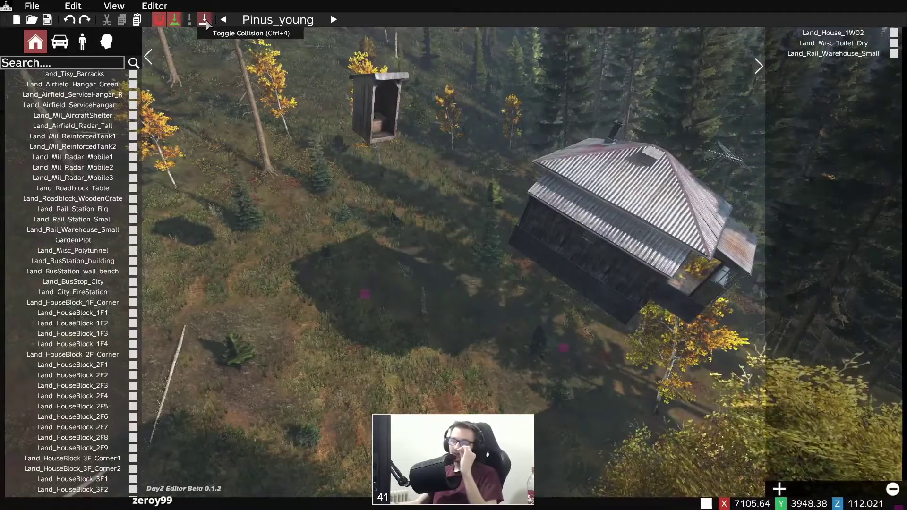
right_click_drag(326, 207, 326, 181)
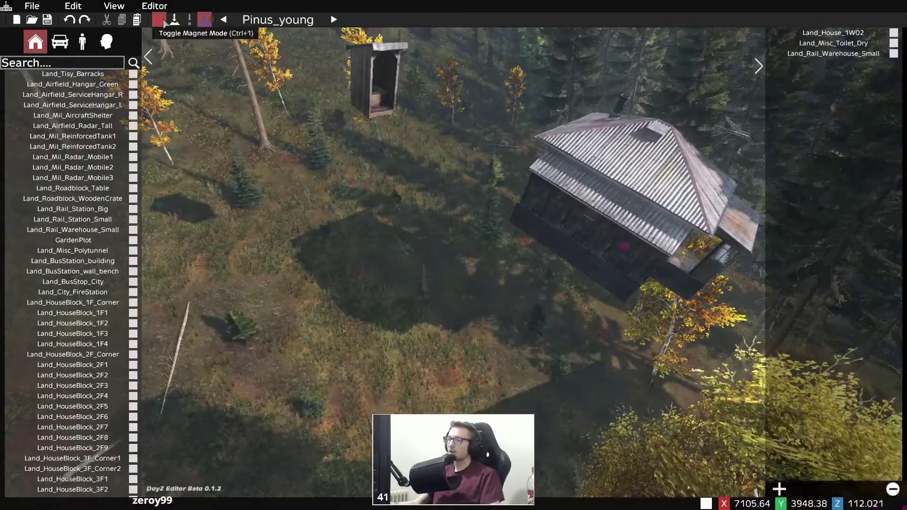
left_click_drag(626, 243, 538, 267)
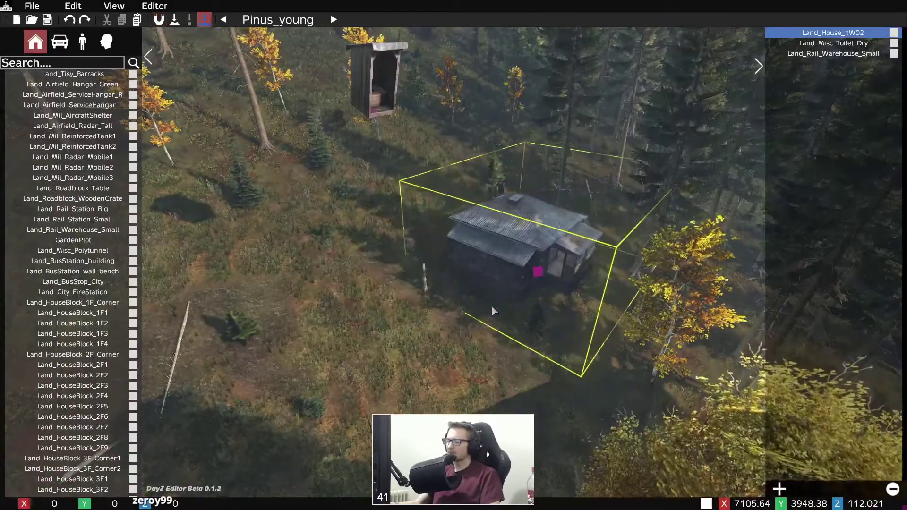
- Turn off collision and move the outhouse into the house and back out onto the clearing
left_click(359, 282)
left_click_drag(374, 116, 460, 264)
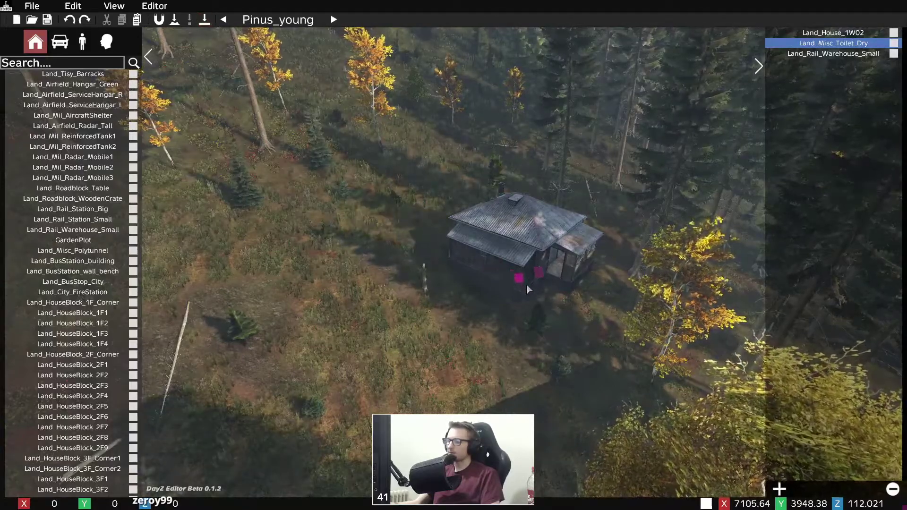
left_click_drag(505, 284, 454, 293)
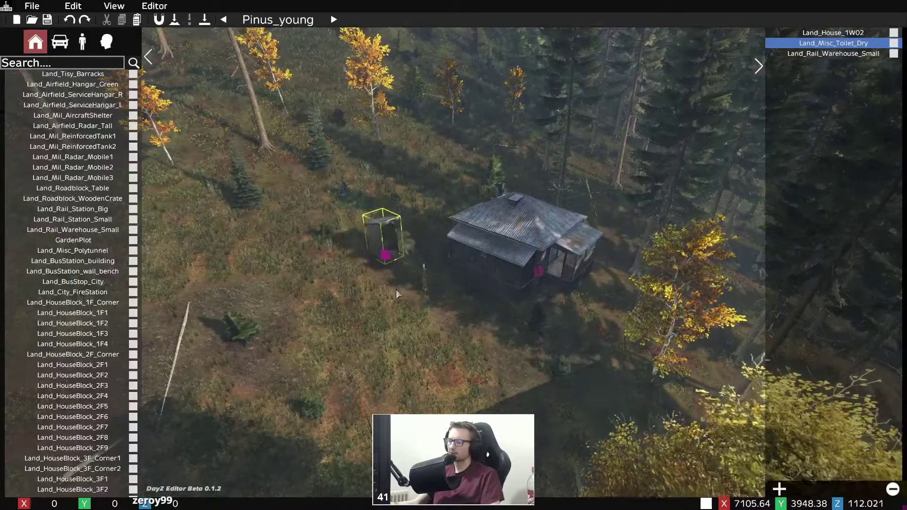
- Turn collision back on and move the outhouse against the house, into its porch doorway
left_click_drag(392, 254, 559, 275)
key("w")
key("d")
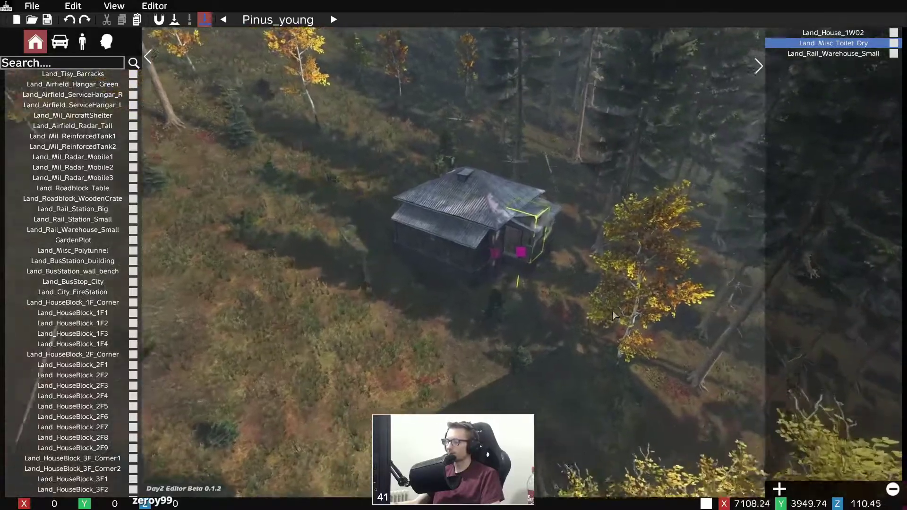
key("w")
key("d")
key("a")
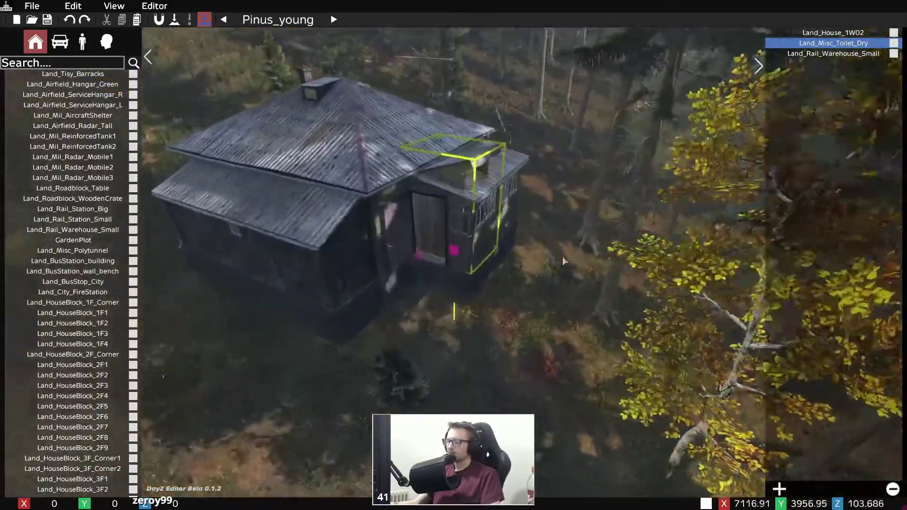
key("w")
mouse_move(483, 248)
left_mouse_down()
mouse_move(495, 219)
mouse_move(479, 195)
mouse_move(467, 198)
left_mouse_up()
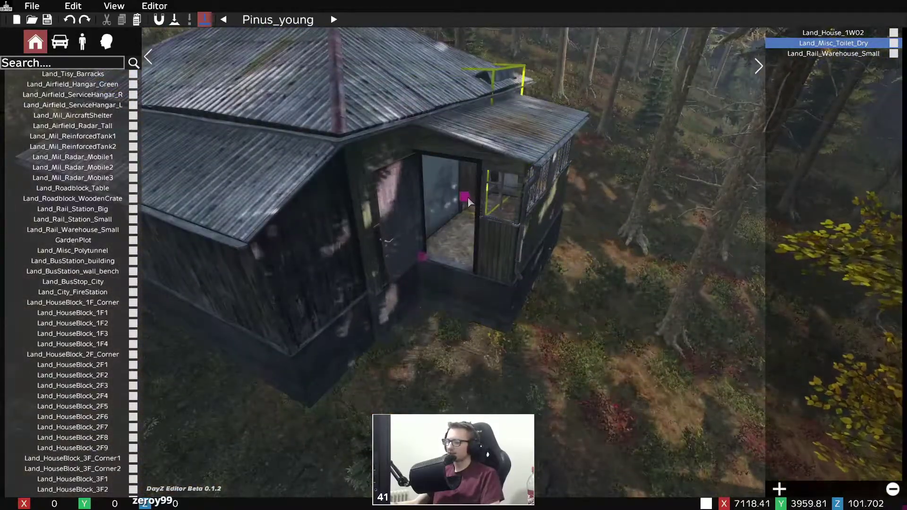
- Go inside the house and place BookTheBarrier on the hallway floor
key("w")
key("z")
key("s")
key("w")
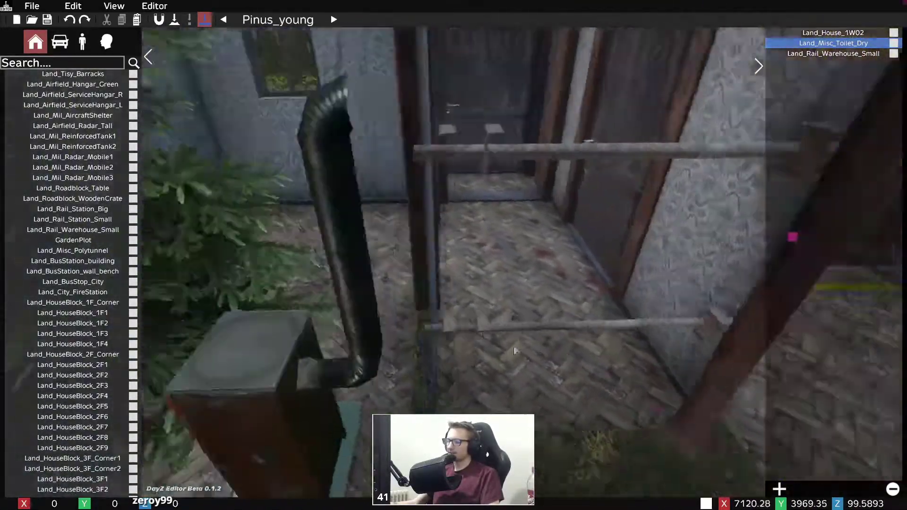
right_click_drag(514, 349, 585, 317)
key("w")
scroll(77, 208, "up", 6)
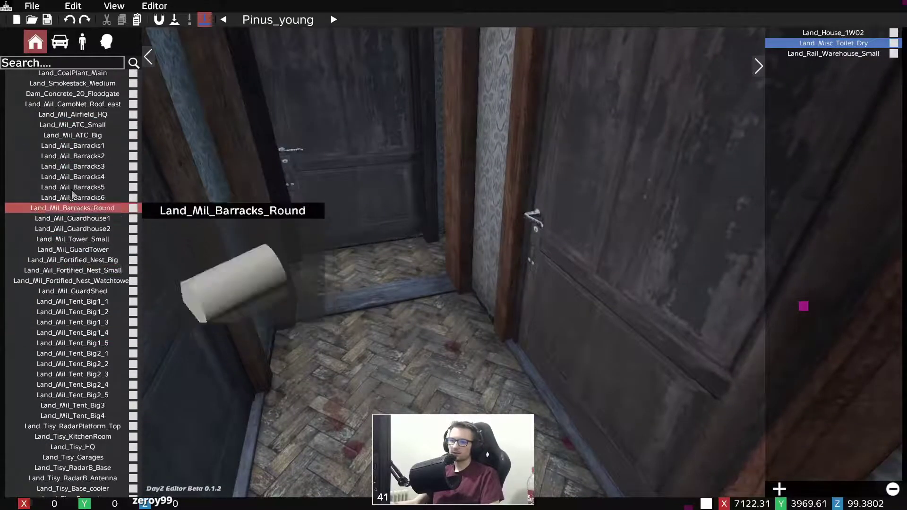
scroll(77, 200, "up", 10)
scroll(5, 142, "up", 10)
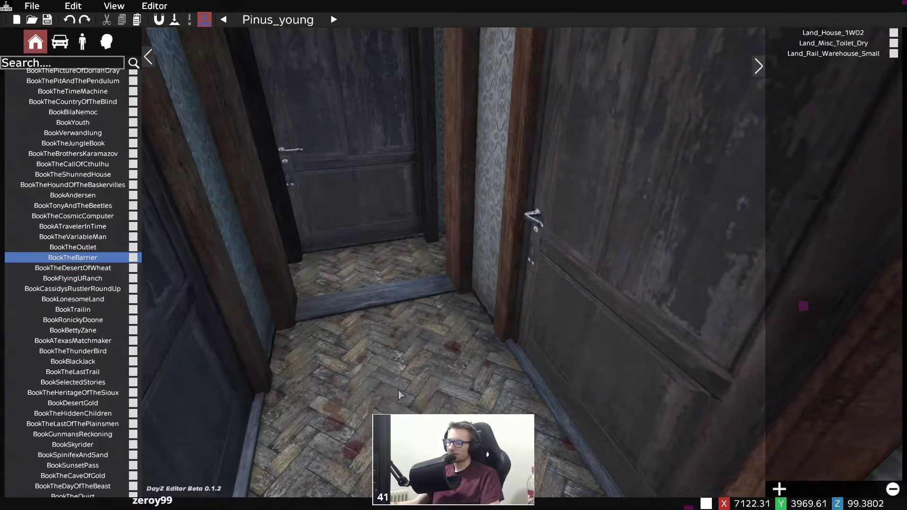
left_click(400, 411)
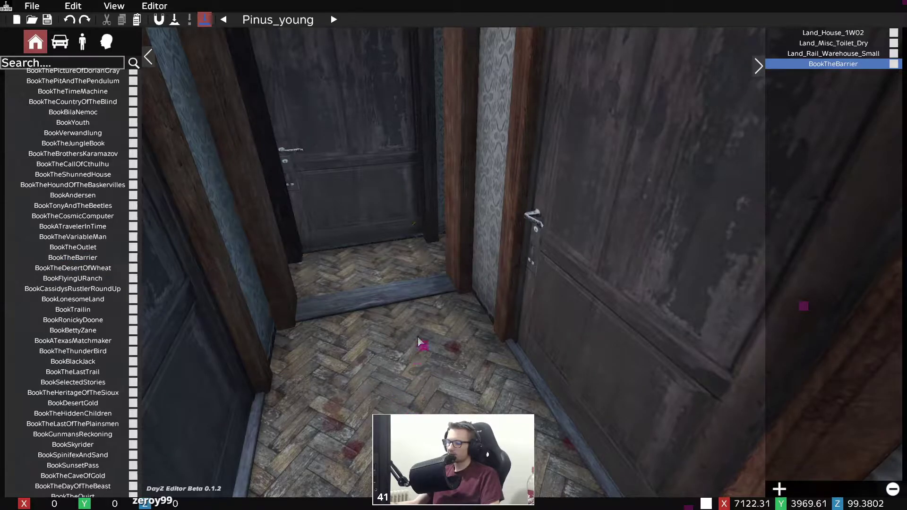
- Go outside the house, place another BookTheBarrier on the forest floor, and reposition it in the grass
key("w")
key("space")
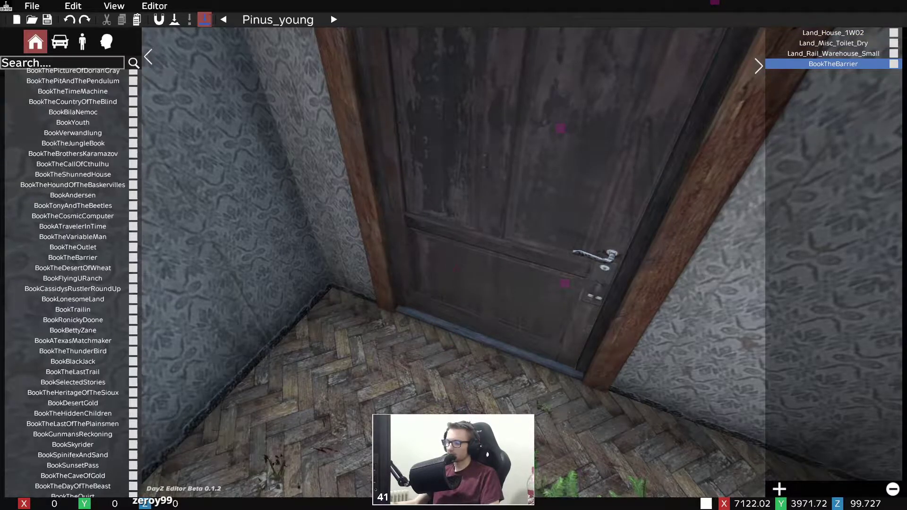
key("w")
right_click_drag(406, 305, 741, 334)
key("d")
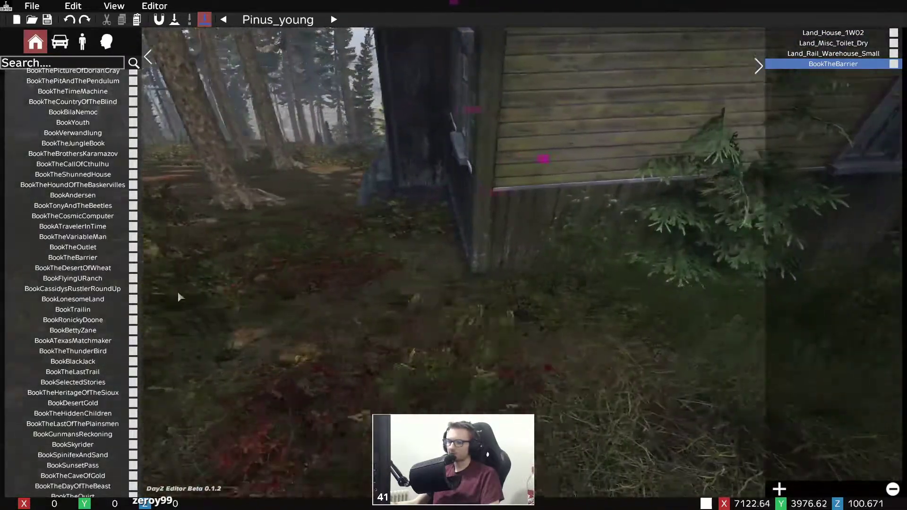
left_click(99, 259)
left_click(262, 338)
mouse_move(273, 345)
left_mouse_down()
mouse_move(379, 317)
mouse_move(488, 240)
mouse_move(376, 344)
mouse_move(338, 361)
left_mouse_up()
left_click(325, 373)
- Place BookSonsAndLovers on the ground beside the second BookTheBarrier
scroll(123, 349, "down", 6)
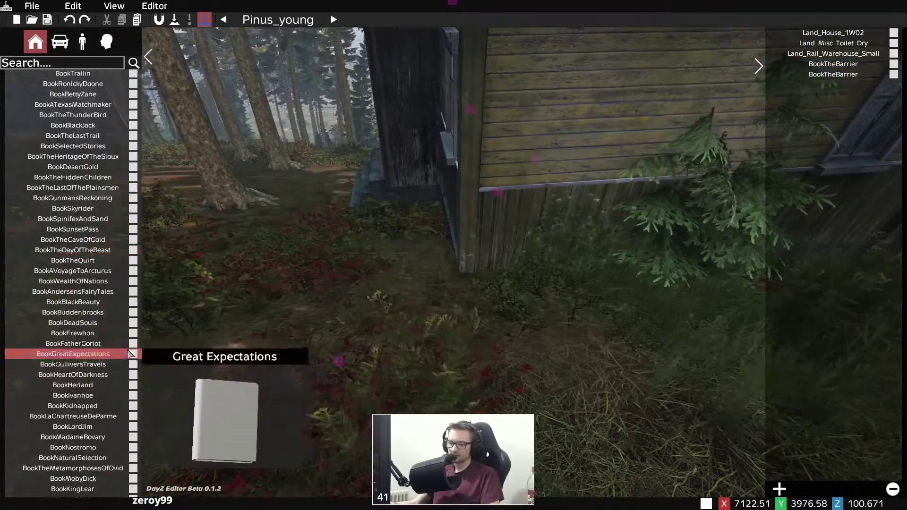
left_click(107, 344)
left_click(262, 349)
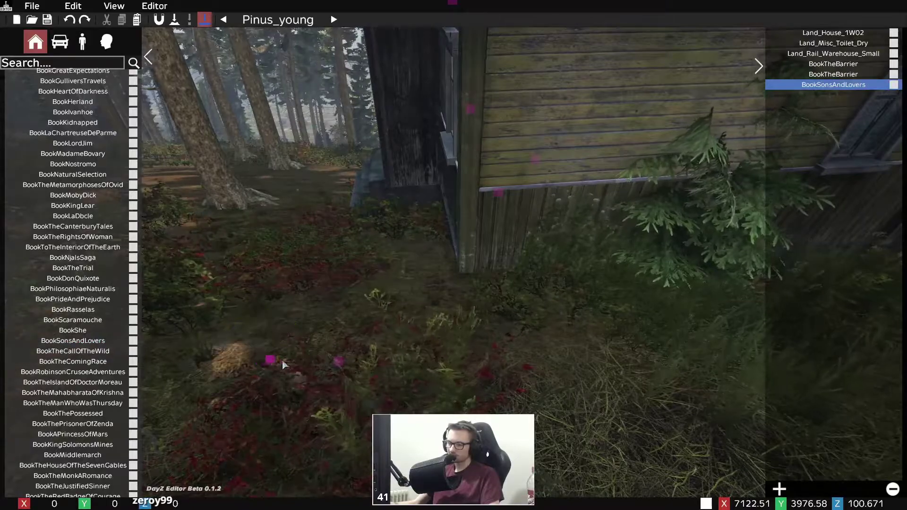
- Turn off collision and move the BookSonsAndLovers book across the grass in front of the house
mouse_move(349, 348)
left_mouse_down()
mouse_move(391, 282)
mouse_move(333, 206)
mouse_move(323, 125)
mouse_move(355, 383)
mouse_move(351, 248)
mouse_move(284, 159)
mouse_move(278, 168)
mouse_move(359, 367)
mouse_move(577, 345)
mouse_move(641, 386)
left_mouse_up()
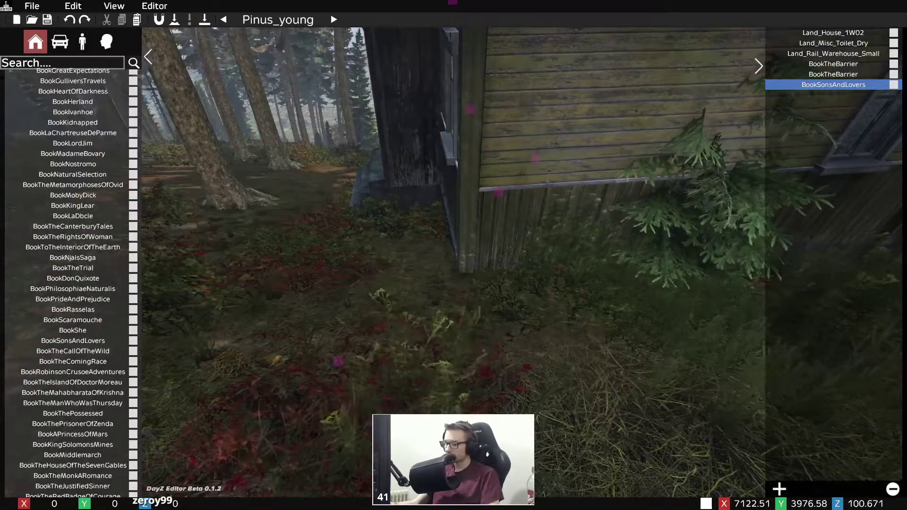
left_click(554, 420)
right_click_drag(554, 421, 265, 237)
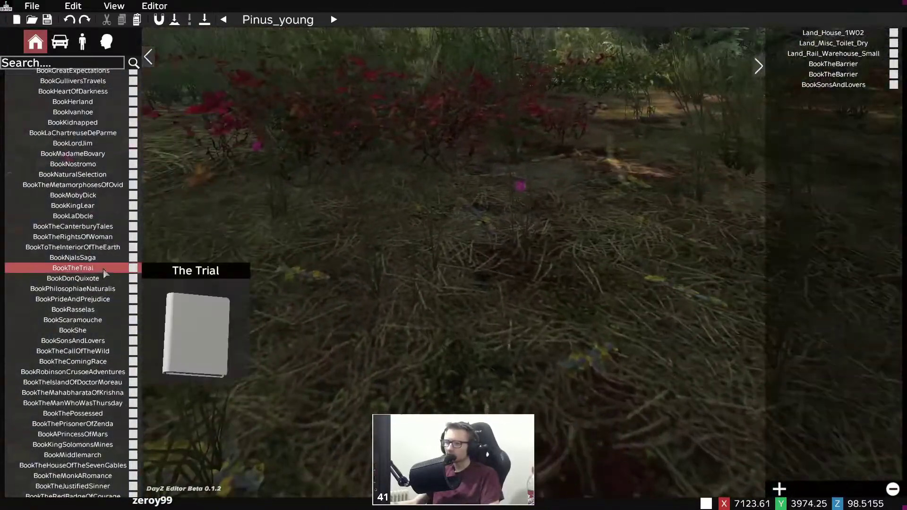
- Place a Bear_Beige on the grass in front of the house
scroll(94, 284, "down", 6)
scroll(86, 306, "down", 20)
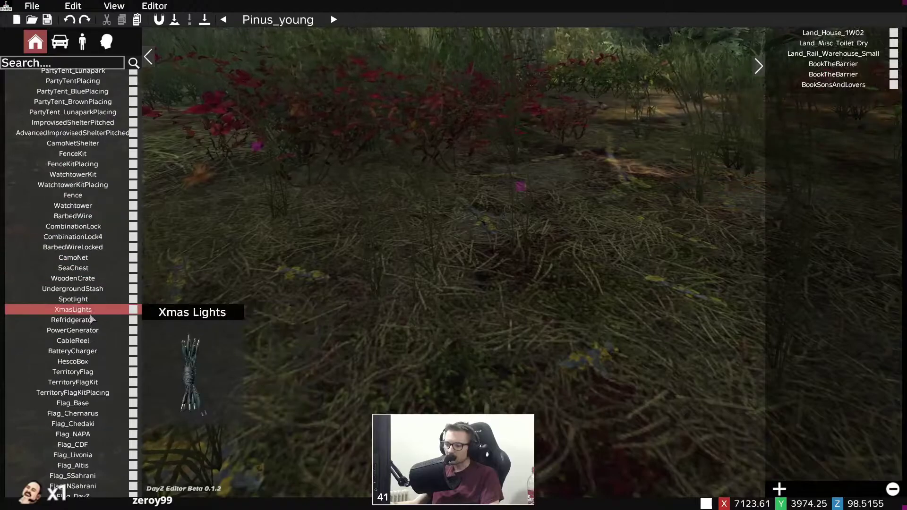
scroll(90, 317, "down", 12)
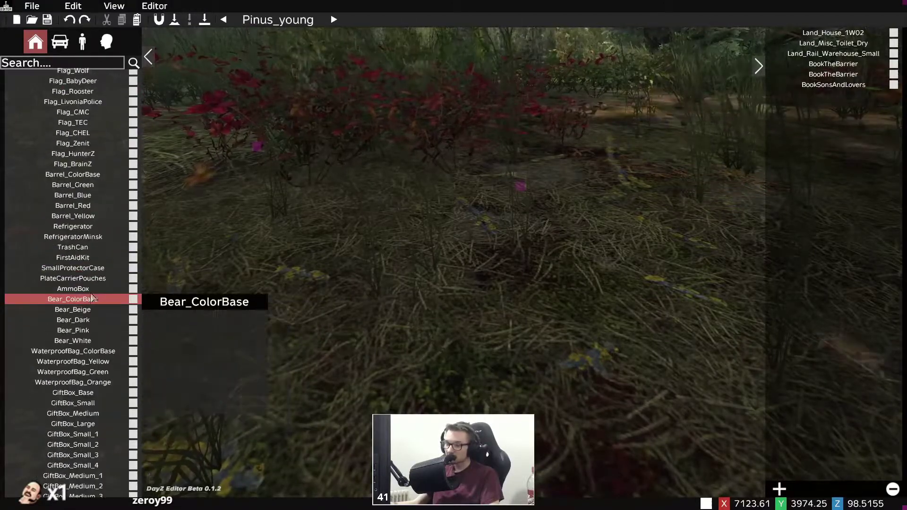
left_click(73, 309)
left_click(399, 251)
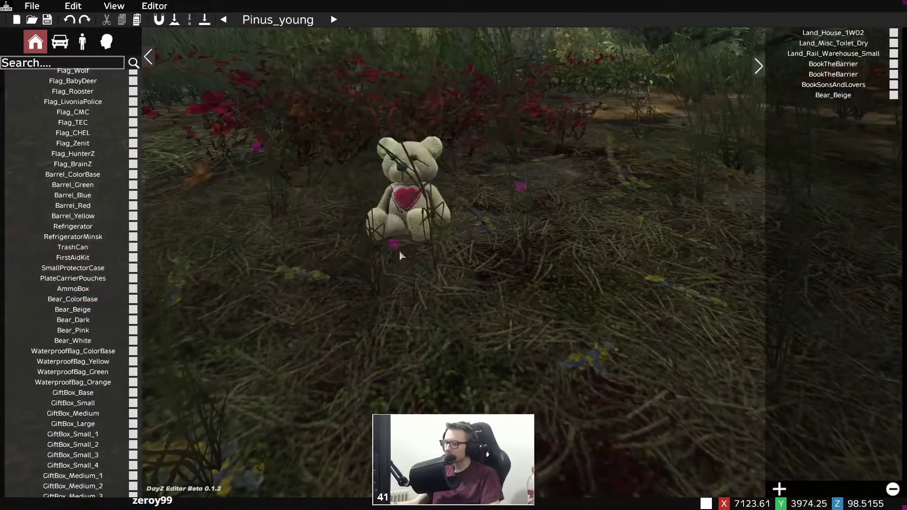
- Move the Bear_Beige into the house, onto the floor in the corner by the window, and turn on collision
mouse_move(429, 247)
right_mouse_down()
mouse_move(578, 265)
mouse_move(503, 325)
mouse_move(482, 326)
right_mouse_up()
key("s")
left_click_drag(579, 245, 512, 409)
right_click_drag(513, 409, 470, 386)
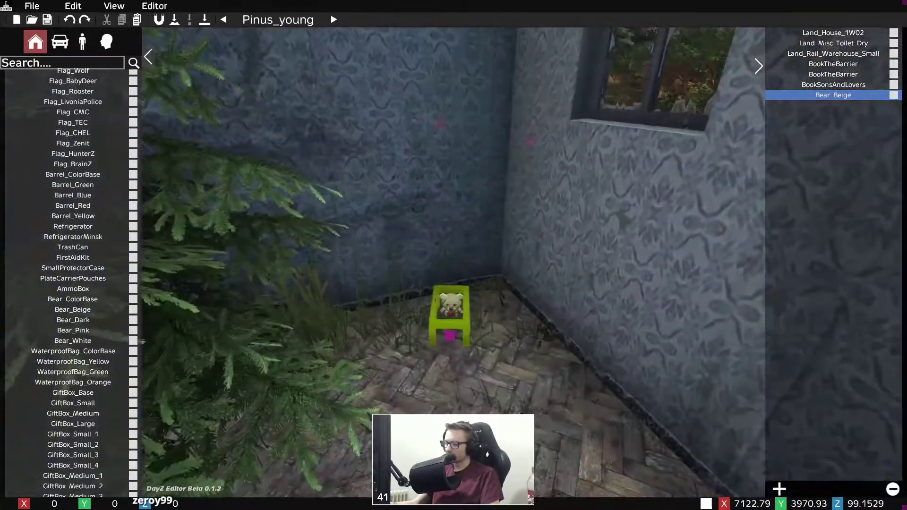
key("g")
left_click(456, 349)
left_click_drag(452, 336, 454, 361)
right_click_drag(453, 361, 142, 402)
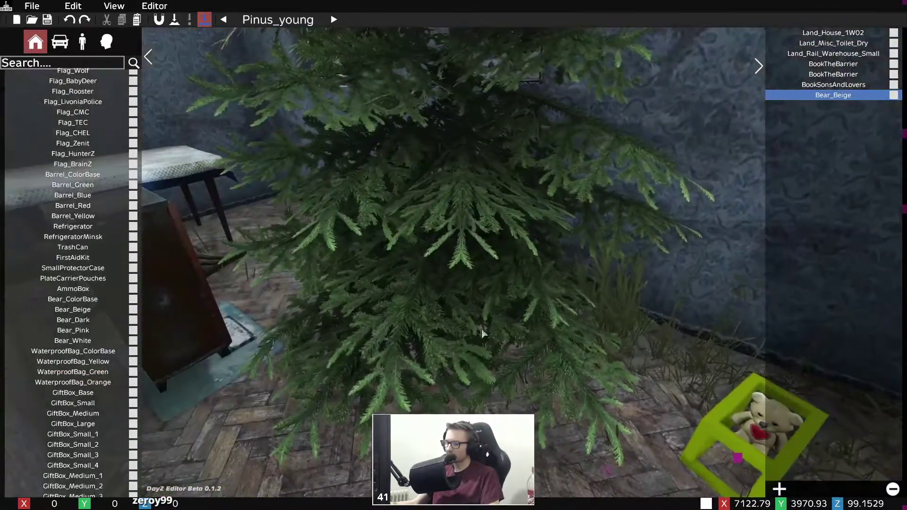
- Move the Bear_Beige across the room onto the corner of the cloth-covered table and deselect it
left_click_drag(730, 450, 202, 373)
right_click_drag(315, 379, 320, 347)
mouse_move(320, 348)
left_mouse_down()
mouse_move(312, 151)
mouse_move(282, 132)
mouse_move(370, 246)
left_mouse_up()
key("w")
key("s")
key("s")
key("a")
mouse_move(445, 397)
left_mouse_down()
mouse_move(434, 324)
mouse_move(409, 269)
mouse_move(400, 268)
mouse_move(381, 184)
mouse_move(433, 346)
mouse_move(453, 323)
mouse_move(447, 279)
mouse_move(435, 267)
mouse_move(432, 203)
mouse_move(441, 213)
left_mouse_up()
left_click(435, 206)
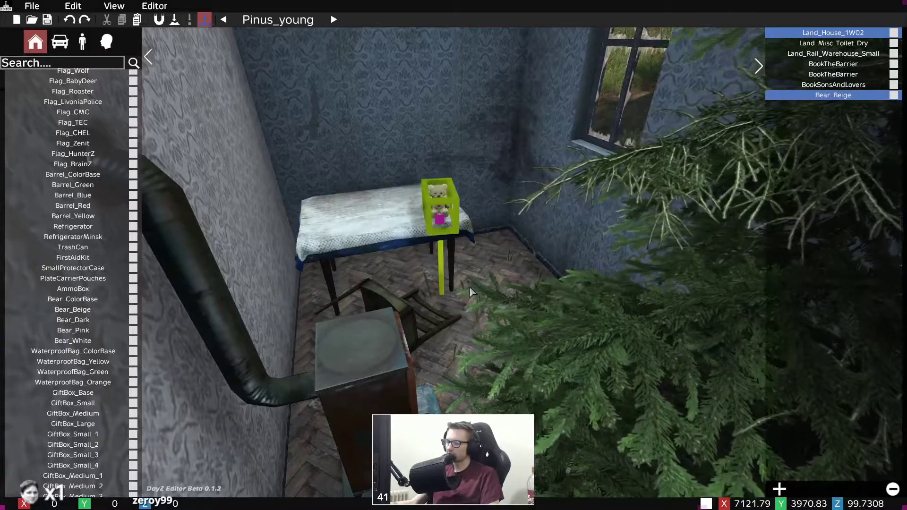
left_click(500, 332)
- Examine how the bear sits on the table from close up and from several angles
key("w")
key("s")
right_click_drag(497, 325, 350, 418)
key("w")
key("w")
key("q")
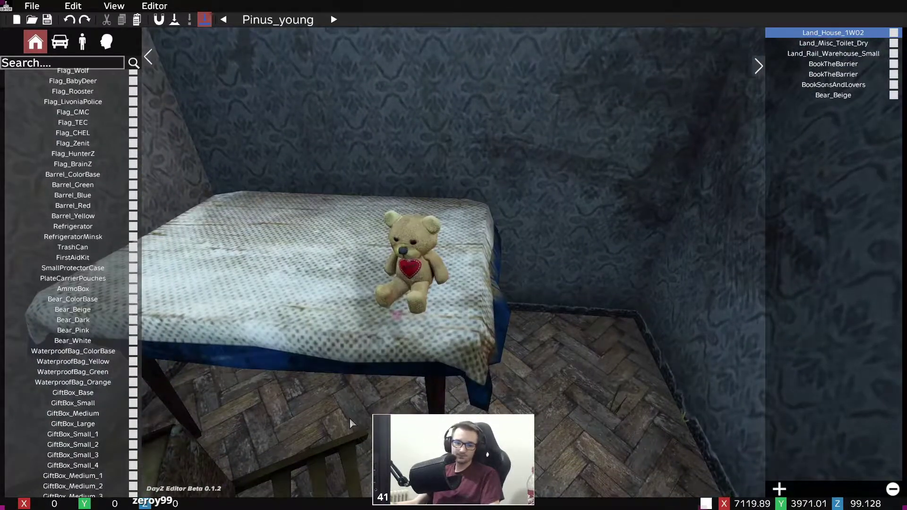
key("d")
key("a")
right_click_drag(437, 383, 622, 355)
key("s")
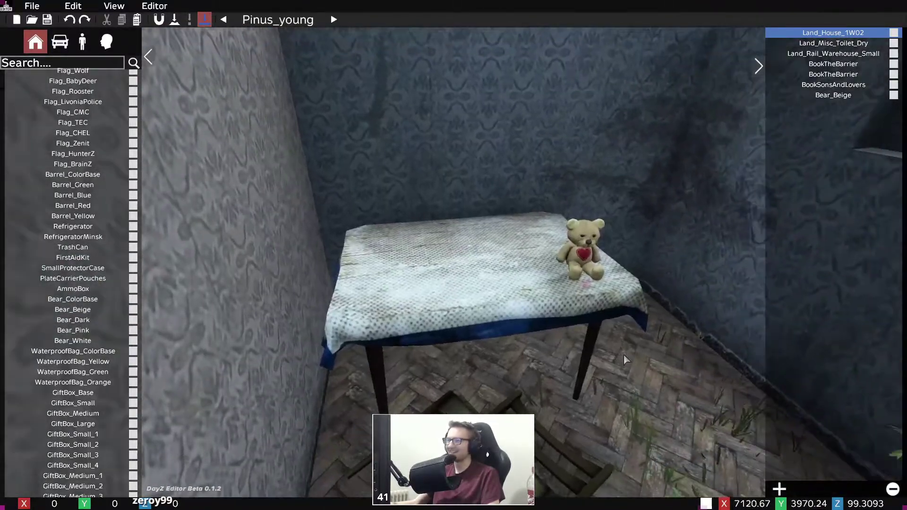
right_click_drag(546, 306, 713, 273)
- Check the environment's weather settings, close them unchanged, and look at the forest outside the house
left_click(144, 6)
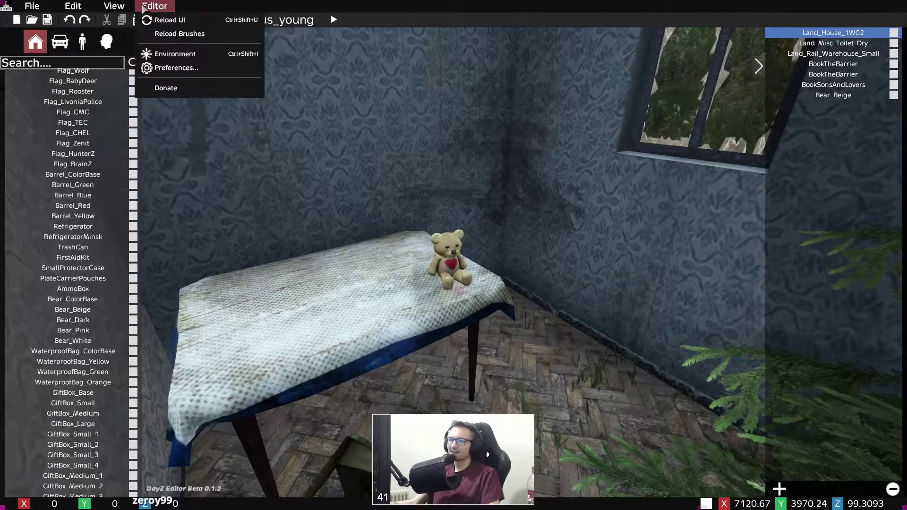
left_click(170, 54)
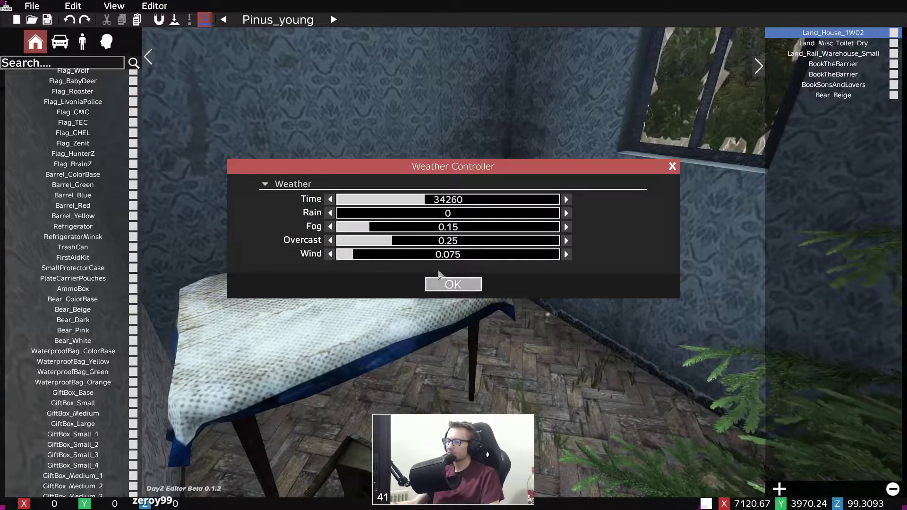
left_click(454, 285)
right_click_drag(511, 293, 461, 82)
key("q")
key("w")
key("w")
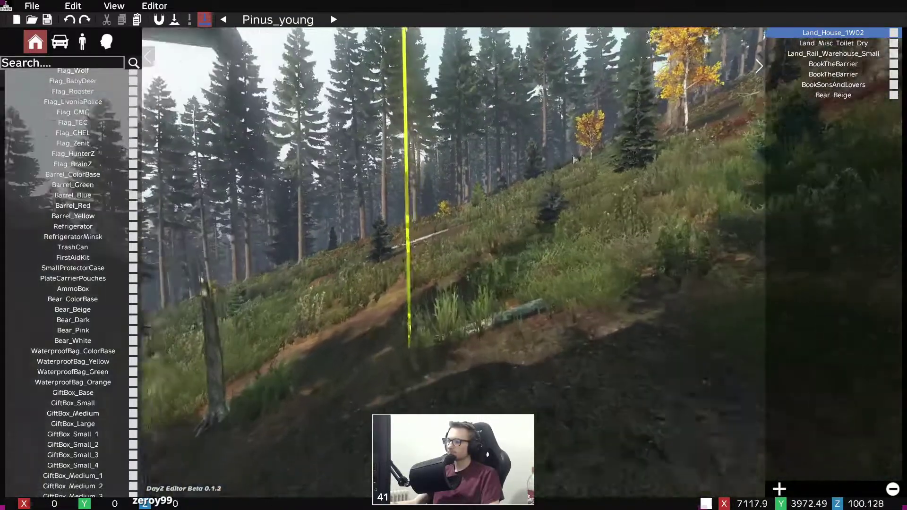
key("q")
right_click_drag(192, 64, 19, 71)
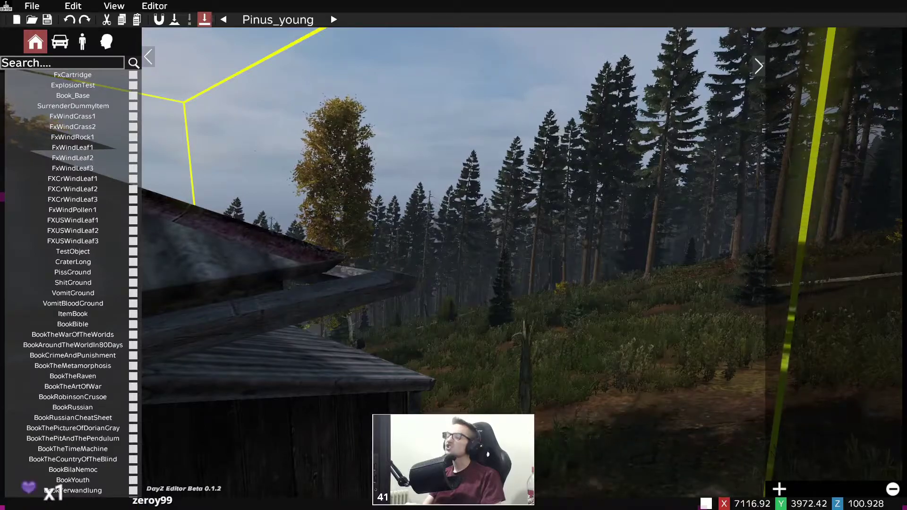
- Lower the wind to its minimum in the weather settings
key("p")
left_click_drag(448, 255, 337, 255)
left_click(454, 287)
- Inspect the house from outside, its rooms and doors inside, and the surrounding forest
right_click_drag(449, 355, 643, 416)
key("s")
key("s")
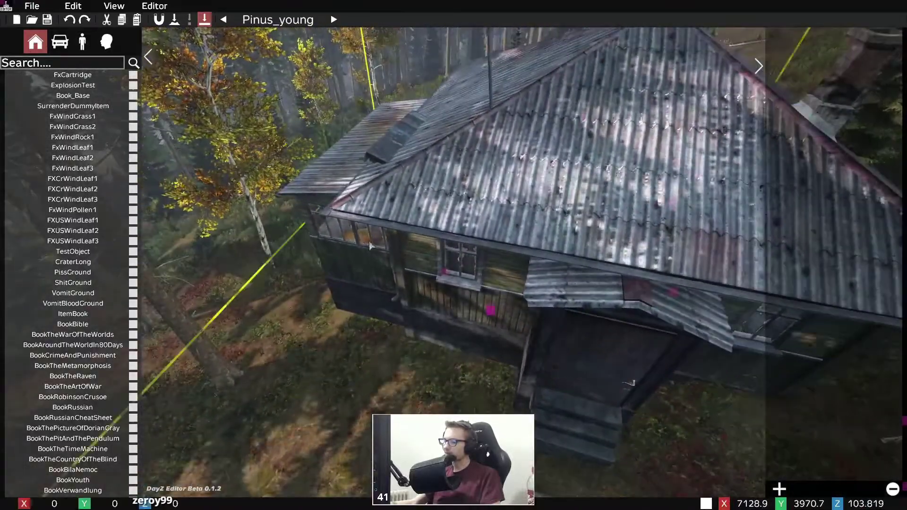
key("w")
right_click_drag(408, 378, 591, 314)
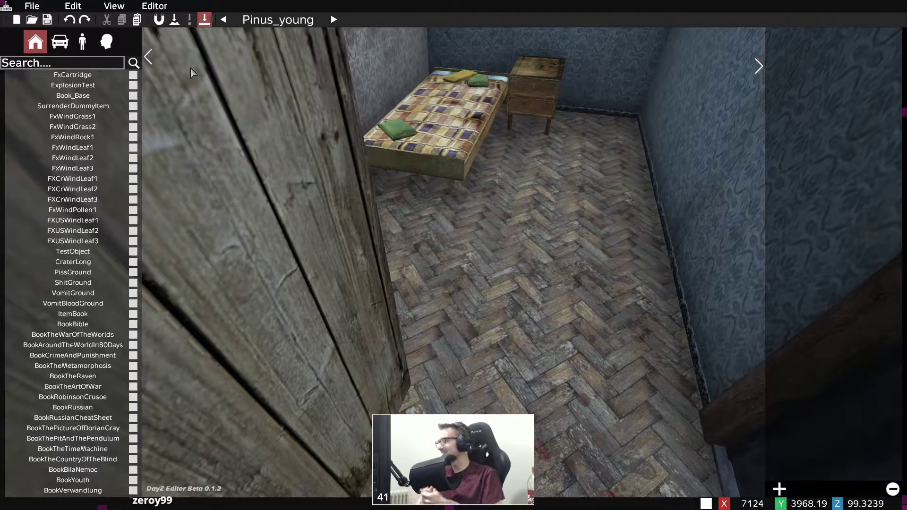
key("w")
right_click_drag(297, 149, 751, 217)
key("w")
key("q")
key("d")
key("z")
key("s")
key("q")
key("d")
key("w")
key("a")
key("z")
key("d")
key("w")
key("s")
key("w")
key("q")
key("w")
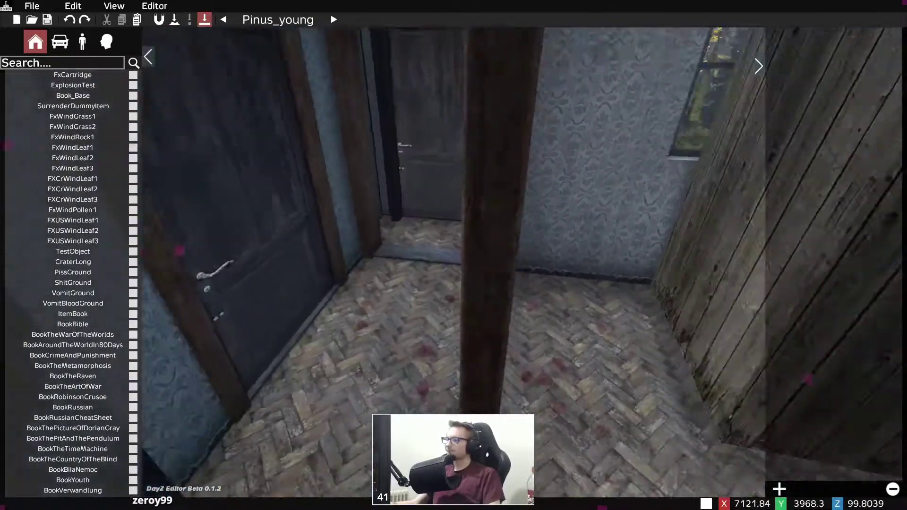
key("s")
key("q")
key("w")
key("w")
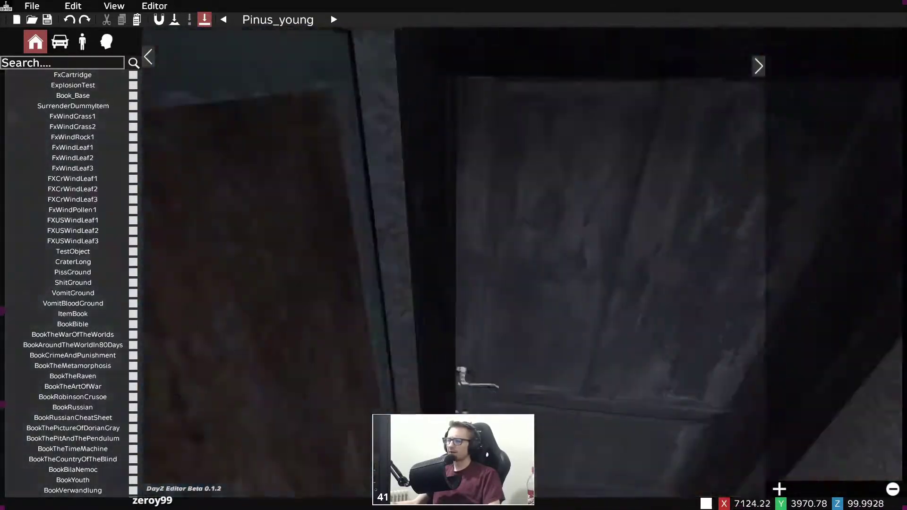
key("s")
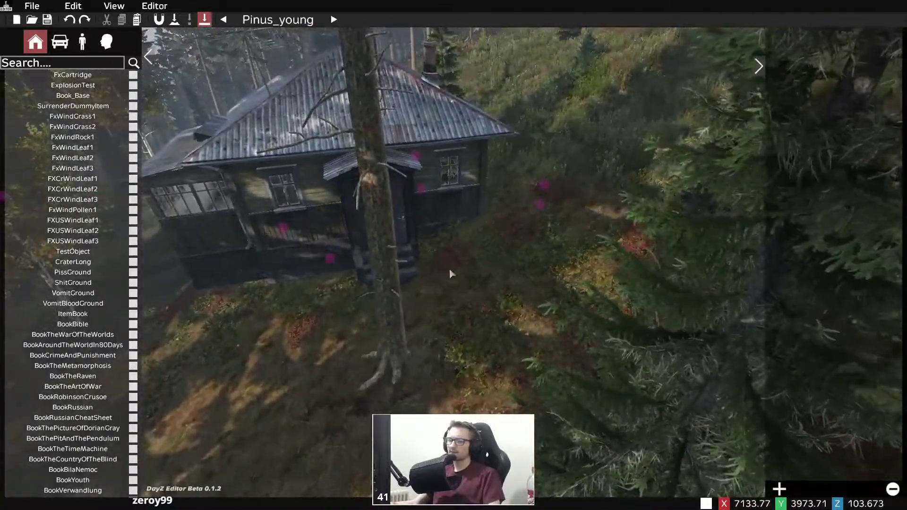
- Place a Land_Mil_Tent_Big1_5 on the slope beside the house
scroll(85, 359, "down", 15)
left_click_drag(94, 397, 623, 107)
double_click(836, 33)
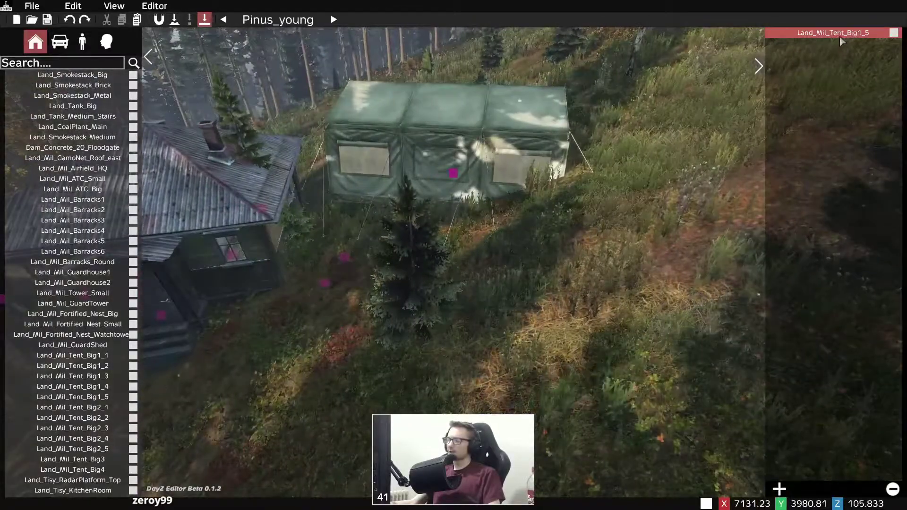
- Place many Land_Mil_Tent_Big2_1 tents in rows on the slope around the house and the first tent
key("d")
right_click_drag(586, 153, 552, 166)
left_click_drag(72, 407, 562, 148)
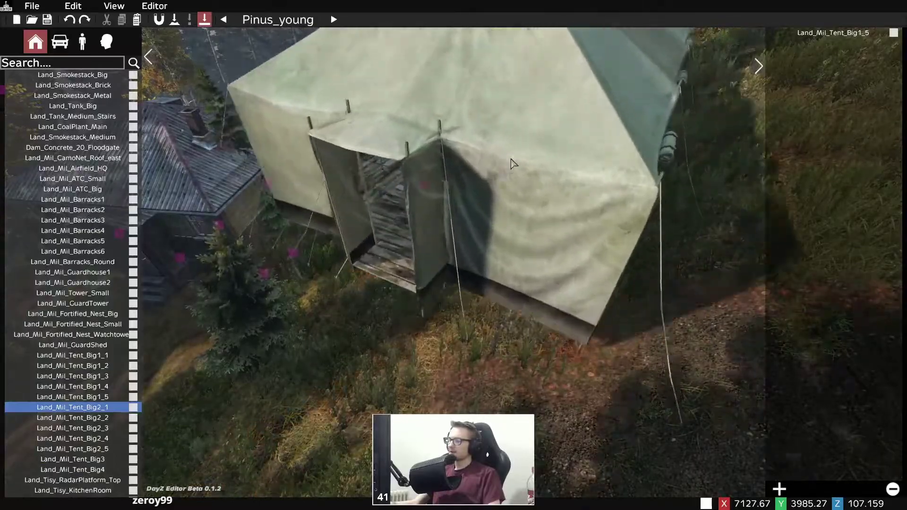
key("q")
key("w")
key("s")
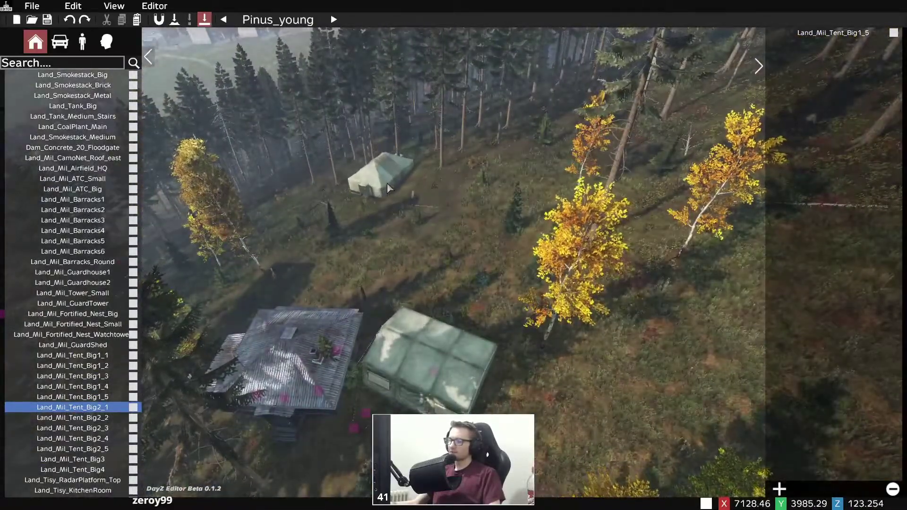
left_click(393, 181)
left_click(474, 164, "shift")
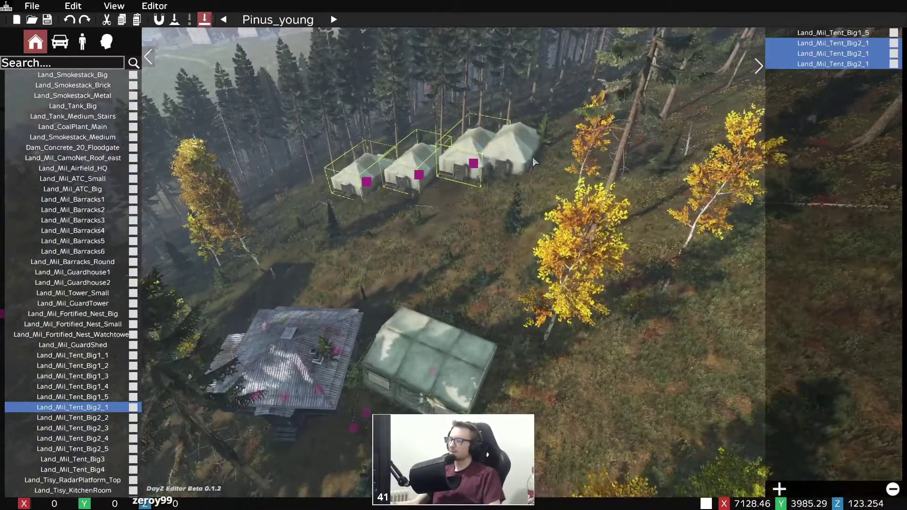
left_click(535, 155, "shift")
left_click(585, 133, "shift")
left_click(482, 197, "shift")
left_click(412, 230, "shift")
left_click(344, 237, "shift")
left_click(291, 245, "shift")
left_click(272, 245, "shift")
left_click(254, 222, "shift")
left_click(280, 195, "shift")
left_click(303, 181, "shift")
left_click(310, 178, "shift")
left_click(409, 274)
- View the tent camp, open the properties of the last placed Land_Mil_Tent_Big2_1, and close them unchanged
key("s")
left_click(682, 356)
key("d")
key("a")
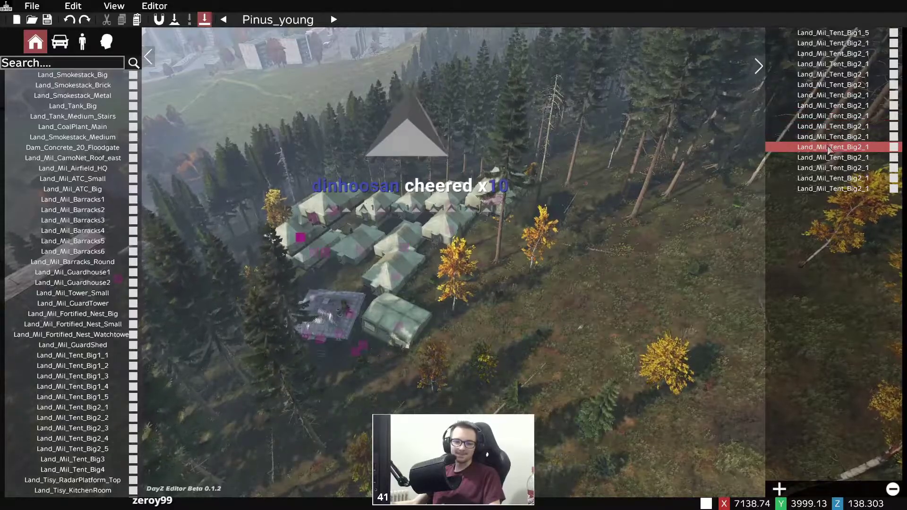
key("w")
key("w")
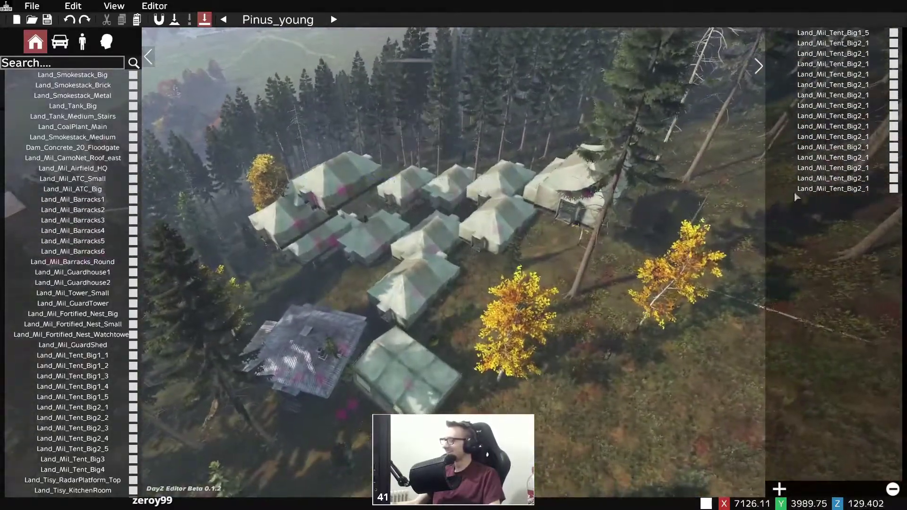
double_click(818, 189)
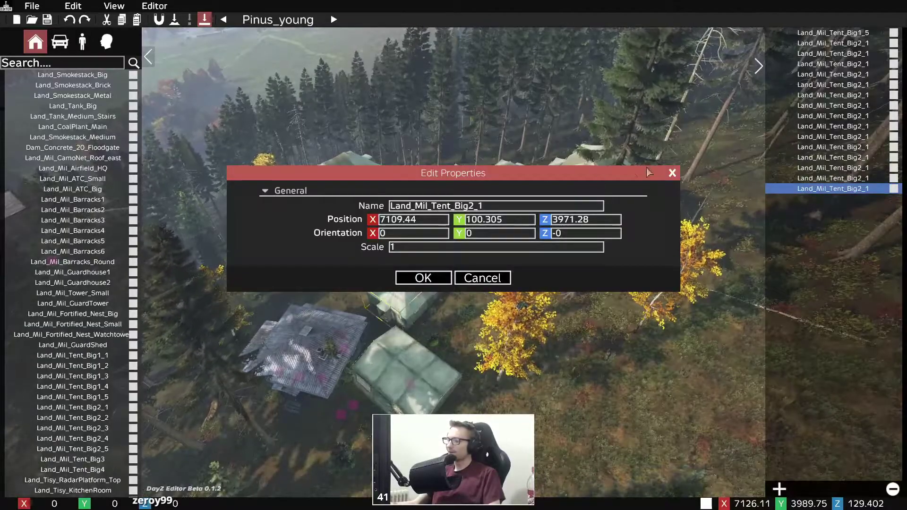
left_click(672, 173)
left_click(524, 307)
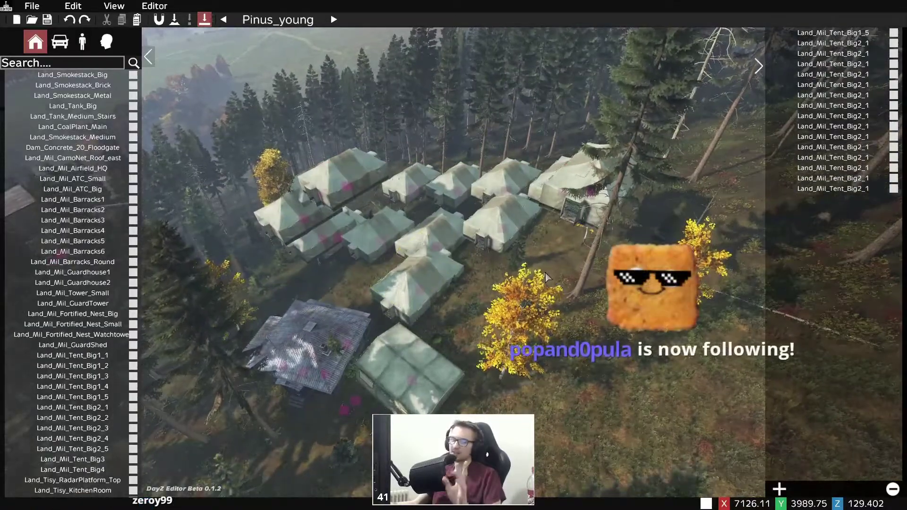
- Lower the effects volume to less than half in the game's audio options, apply it, and return to the editor
right_click_drag(669, 229, 548, 249)
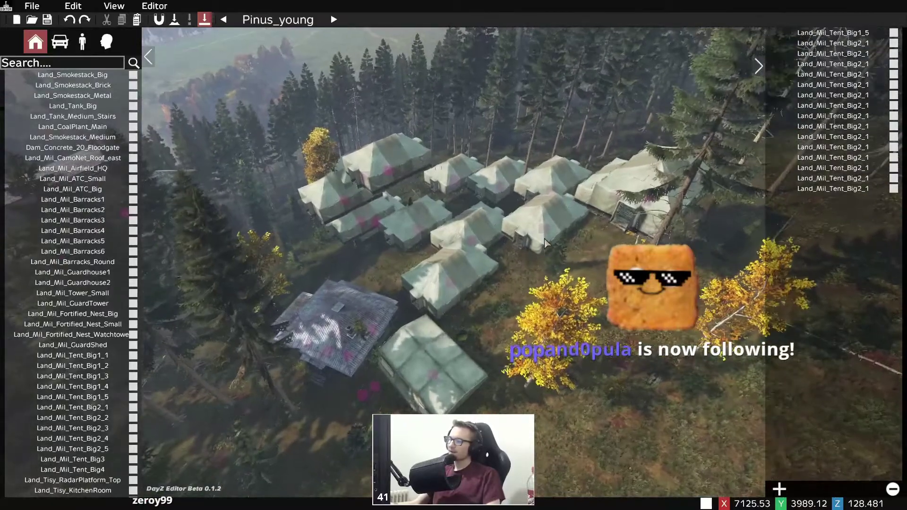
key("Escape")
left_click(766, 376)
left_click(107, 53)
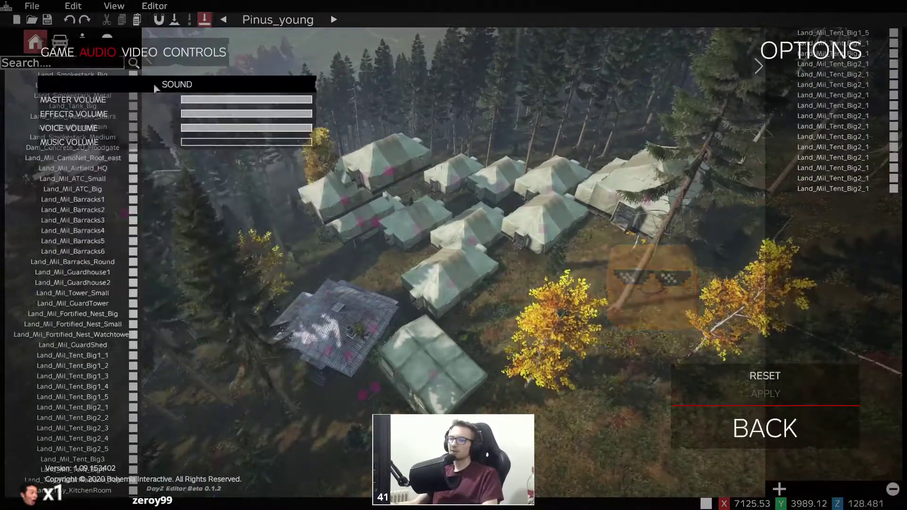
left_click_drag(239, 116, 201, 116)
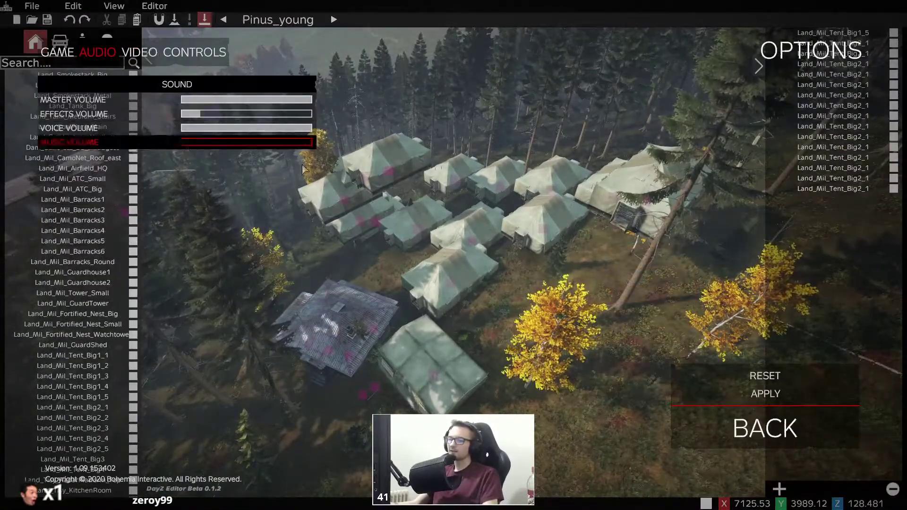
left_click(233, 114)
left_click(766, 394)
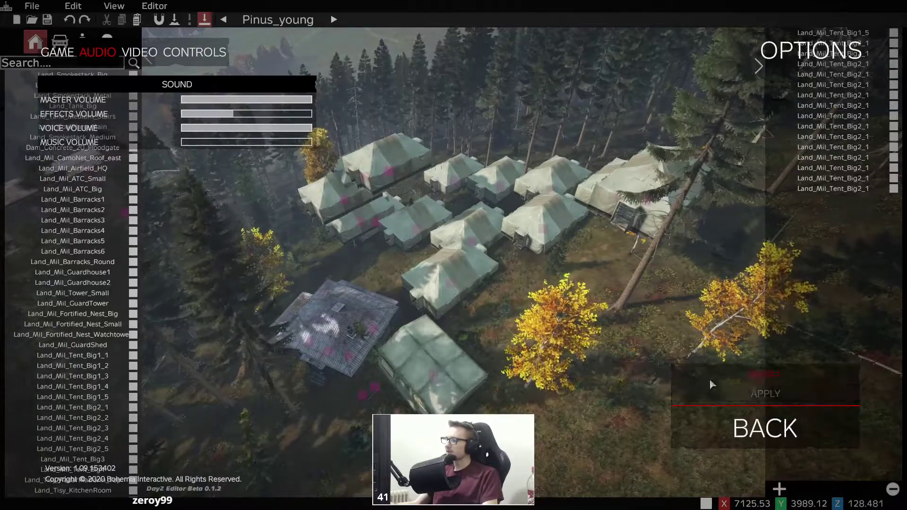
key("Escape")
key("Escape")
- Open the properties of the last placed Land_Mil_Tent_Big2_1 from the placed-objects list and move the dialog clear of the tent
key("w")
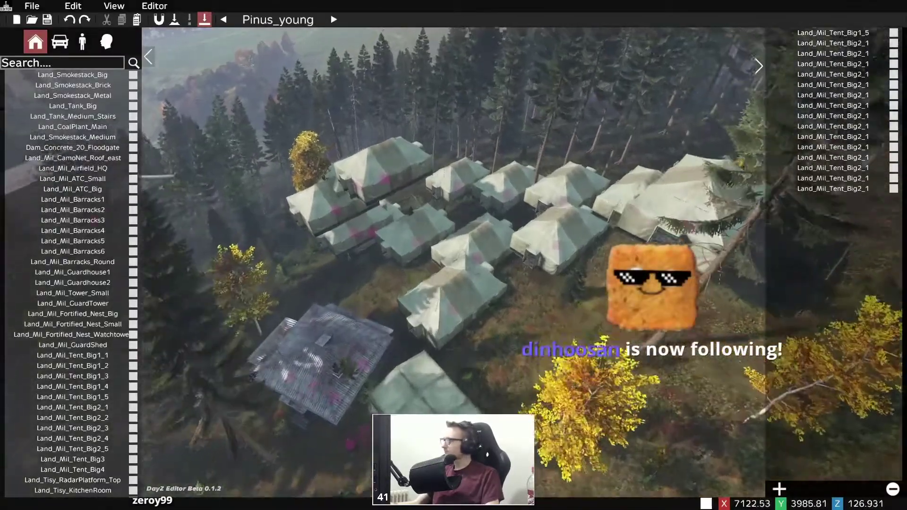
right_click_drag(482, 270, 515, 268)
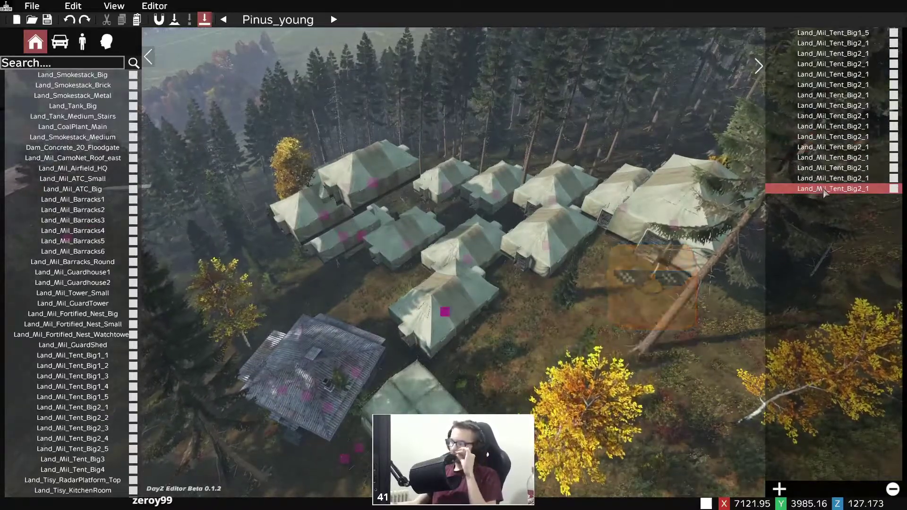
left_click(821, 189)
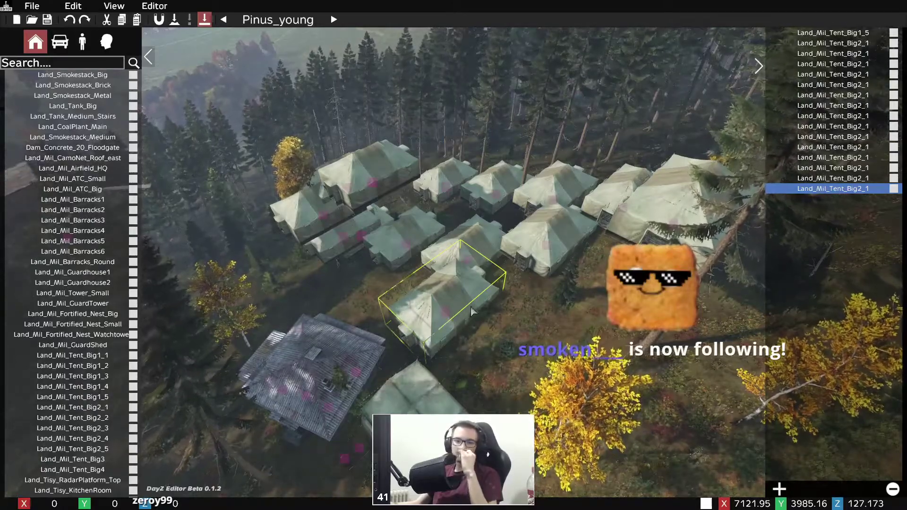
left_click(822, 192)
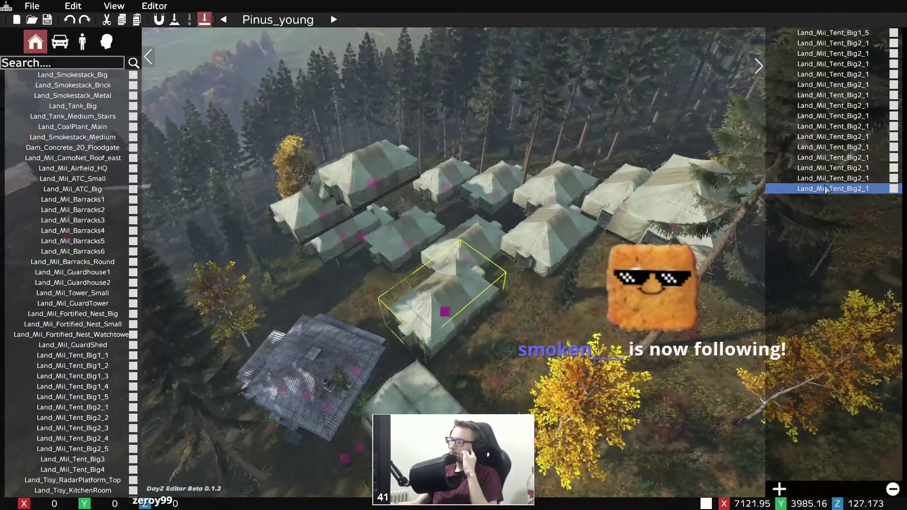
double_click(823, 192)
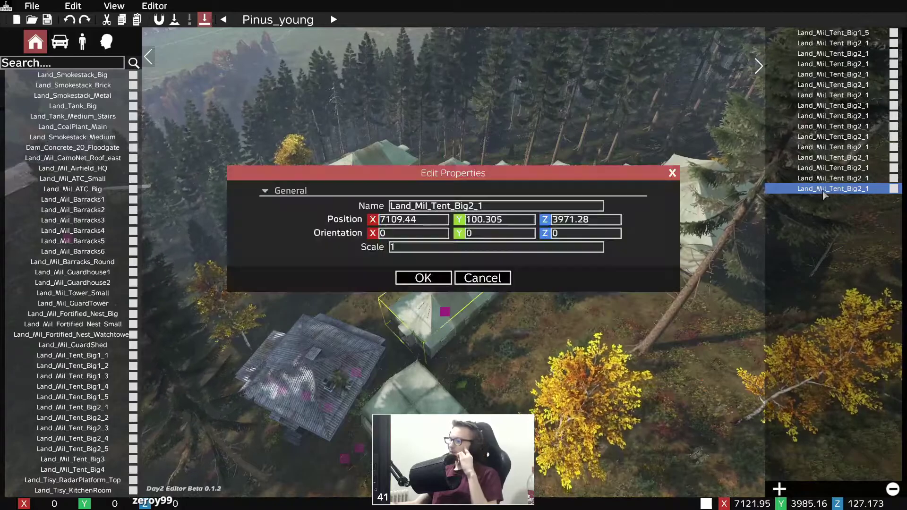
left_click_drag(492, 125, 491, 94)
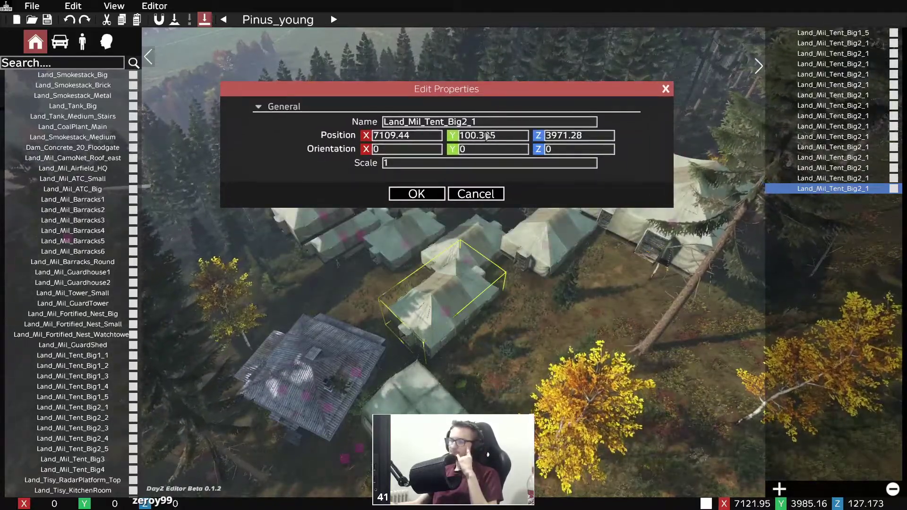
left_click_drag(453, 89, 434, 65)
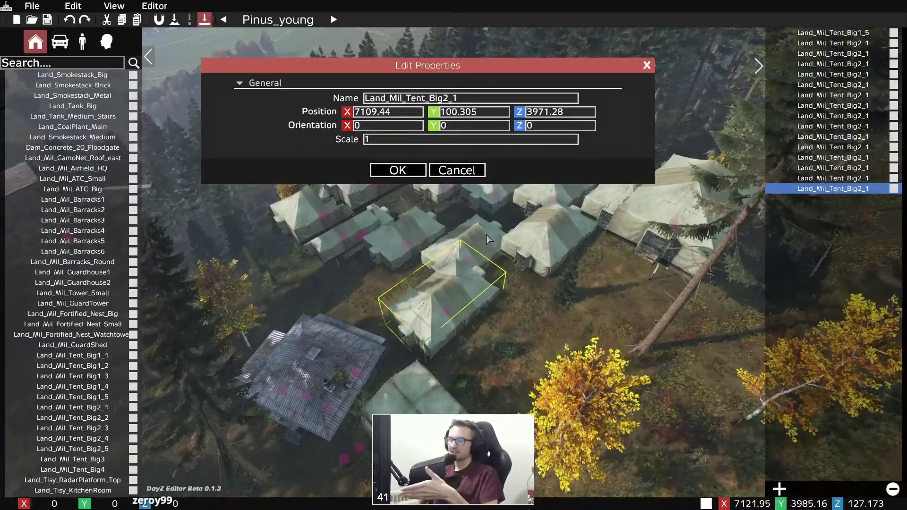
- Try Y orientations of 20, 314.2 and 134.2 on the selected tent
left_click(469, 126)
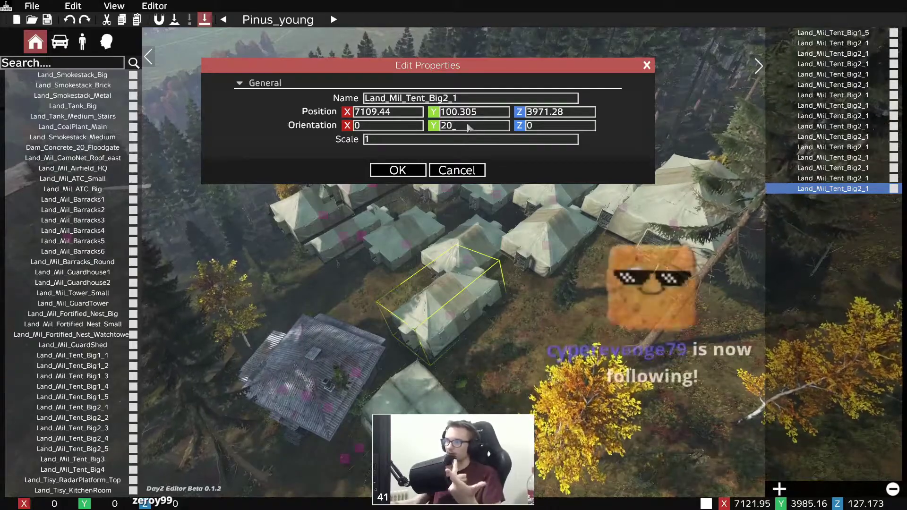
left_click_drag(471, 76, 474, 51)
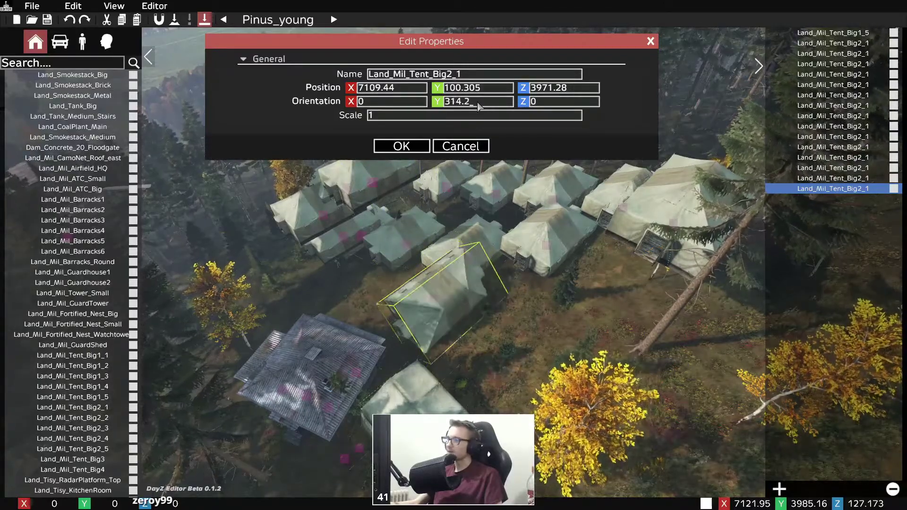
key("BackSpace")
key("BackSpace")
key("BackSpace")
key("BackSpace")
key("BackSpace")
type("134.2")
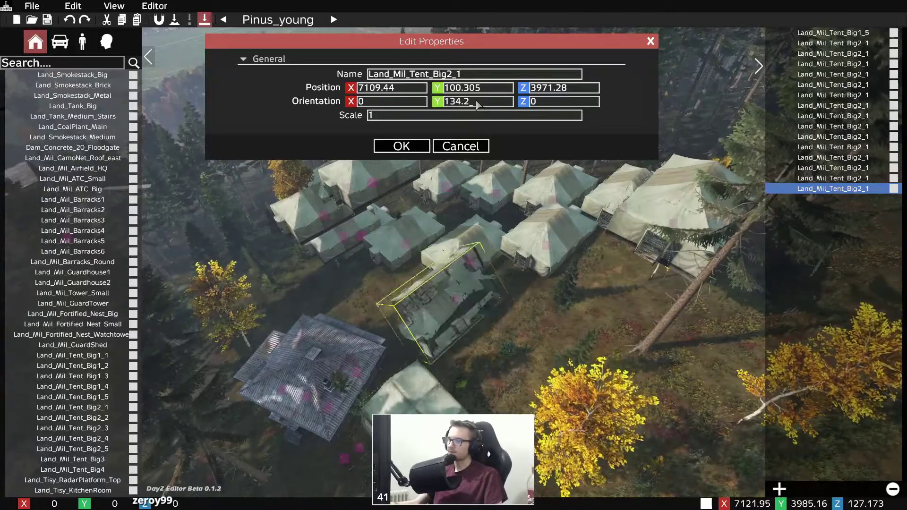
- Set the tent's Y orientation to 14.2 and close its properties
key("BackSpace")
key("BackSpace")
key("BackSpace")
key("BackSpace")
type("4.2")
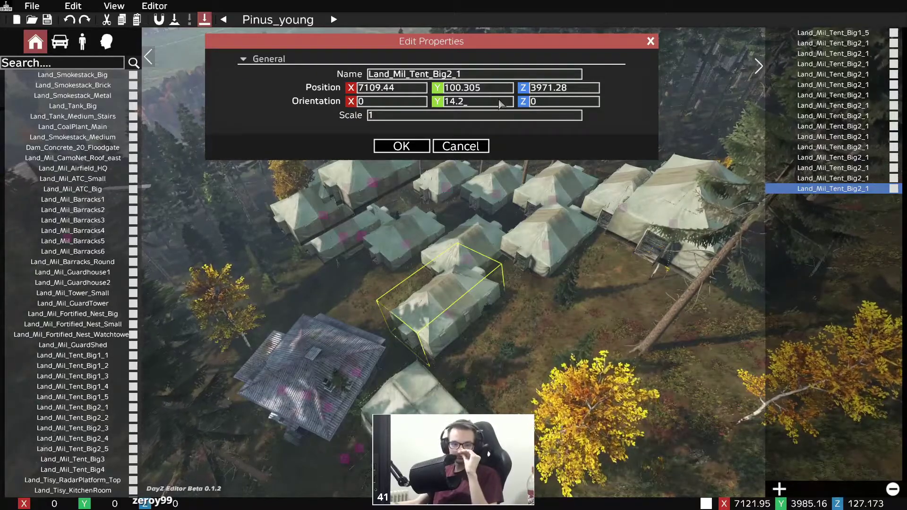
left_click(653, 46)
- Reopen the rotated tent's properties from its marker in the scene and close them unchanged
left_click(837, 189)
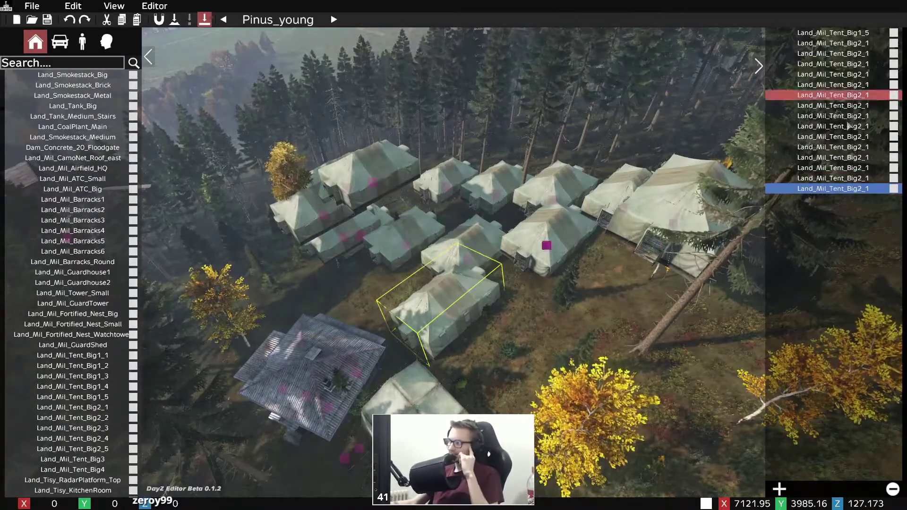
left_click(489, 348)
left_click(448, 312)
double_click(448, 312)
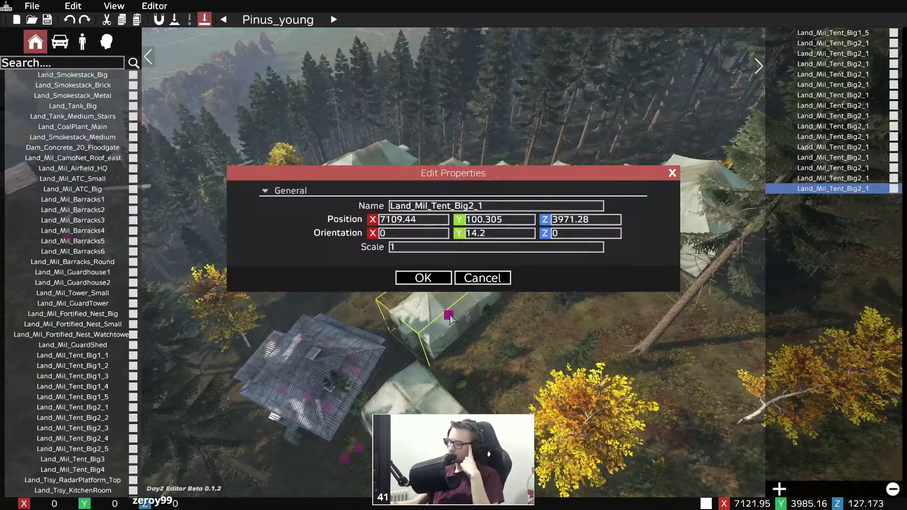
left_click_drag(449, 180, 445, 109)
left_click(477, 206)
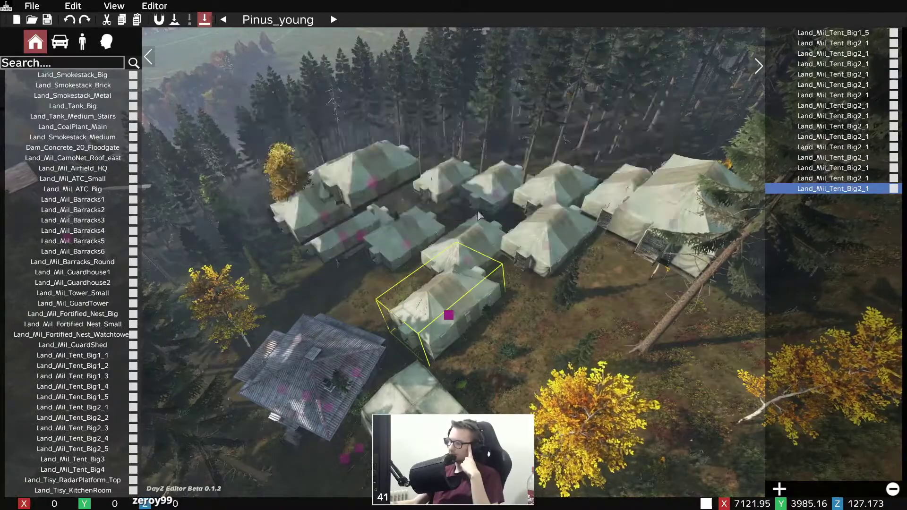
- View the context menu of the tent in the scene and in the placed-objects list, and deselect the tent
right_click(449, 317)
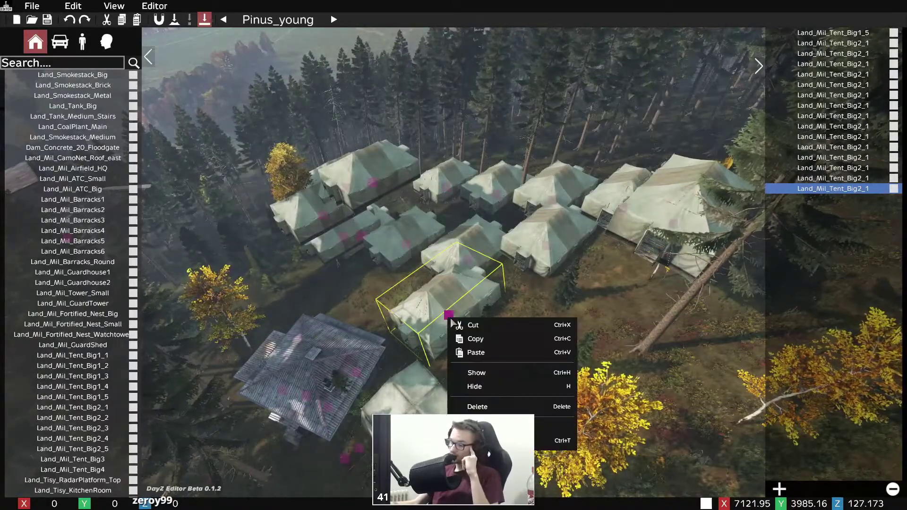
left_click(717, 276)
right_click(814, 191)
left_click(625, 318)
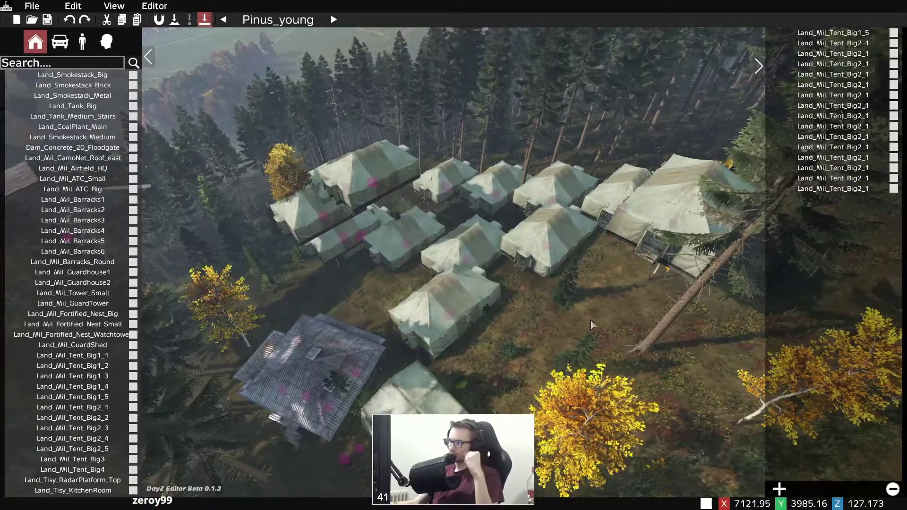
- Try the expressions 14.2 + 10 and 14.2 / 2 as the tent's Y orientation
middle_click_drag(591, 320, 525, 311)
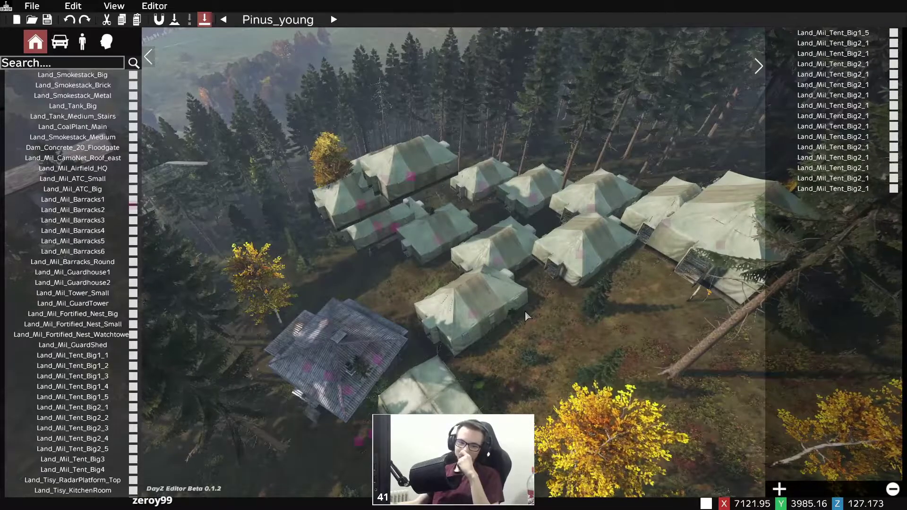
double_click(539, 309)
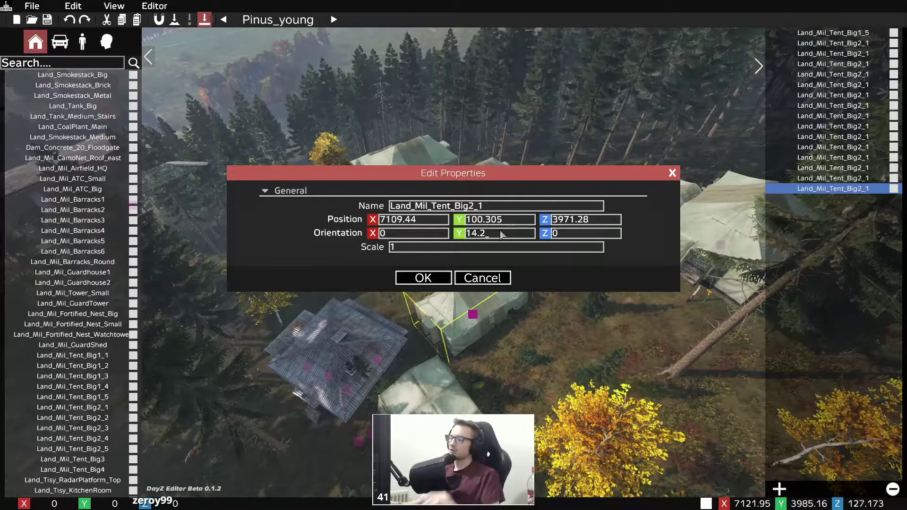
type("+")
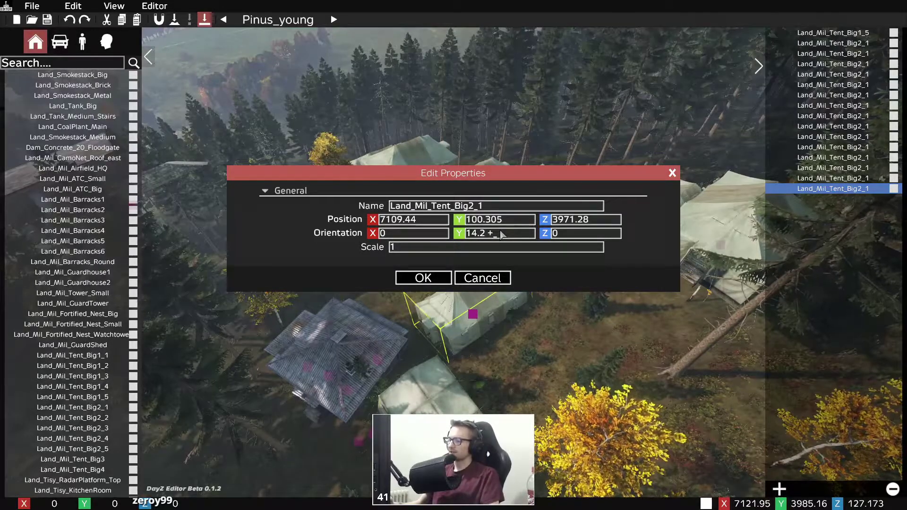
type(" 10")
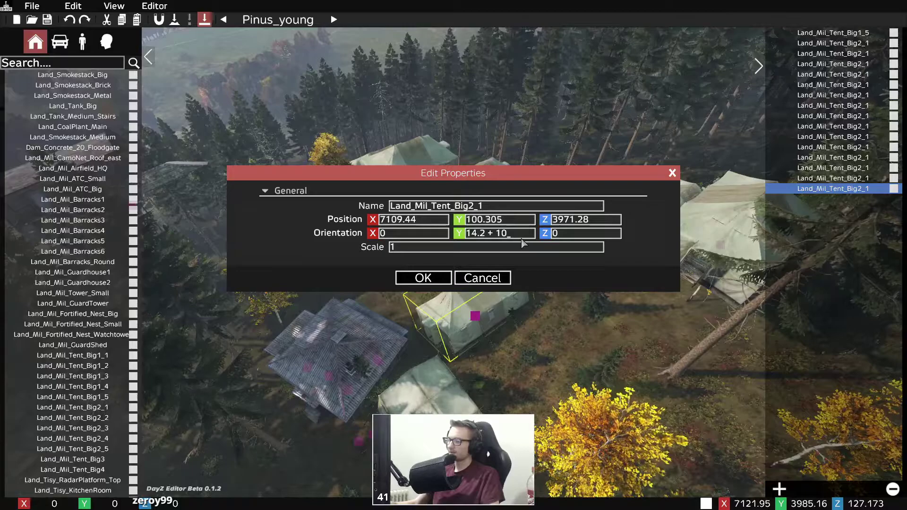
key("BackSpace")
key("BackSpace")
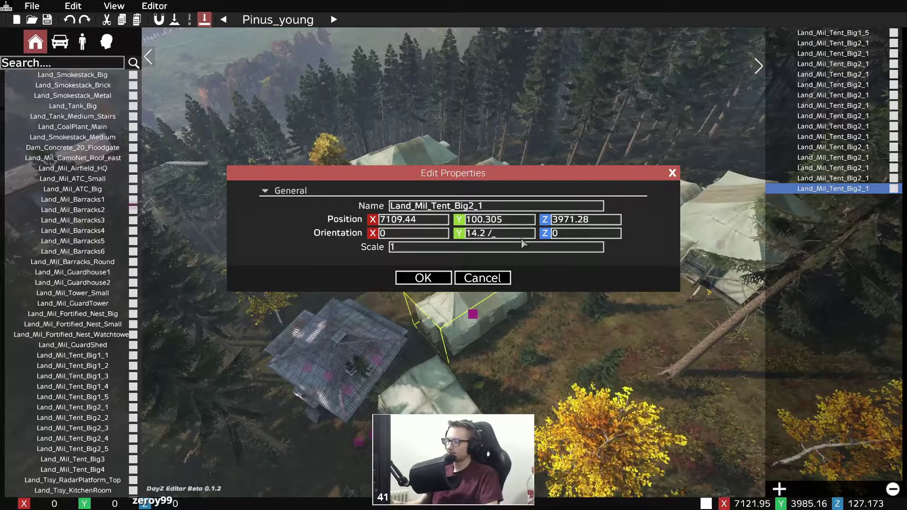
type("2")
key("BackSpace")
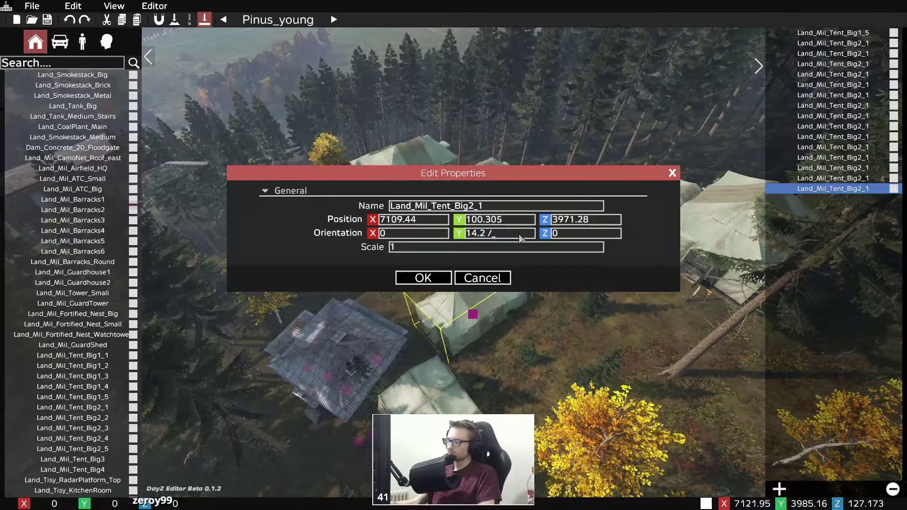
- Raise the tent by entering 100.305+5 as its Y position, confirm, and check the properties again
type("+5")
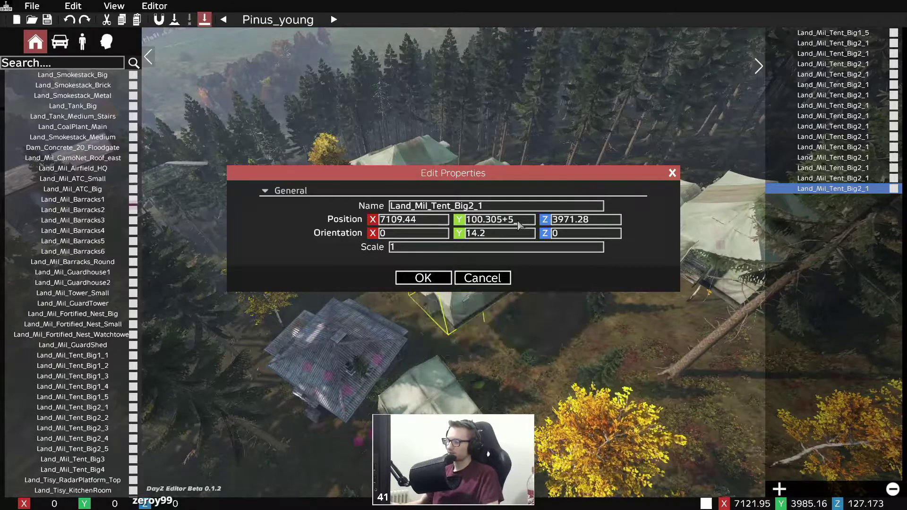
left_click(436, 278)
double_click(476, 284)
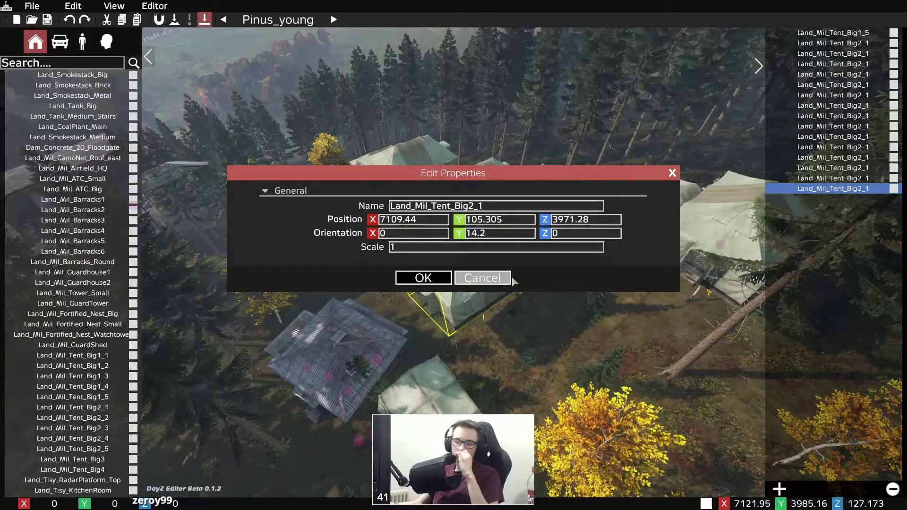
left_click(508, 277)
- Rename the raised tent as Land_Tent1, confirm, and check its entry in the placed-objects list
double_click(486, 292)
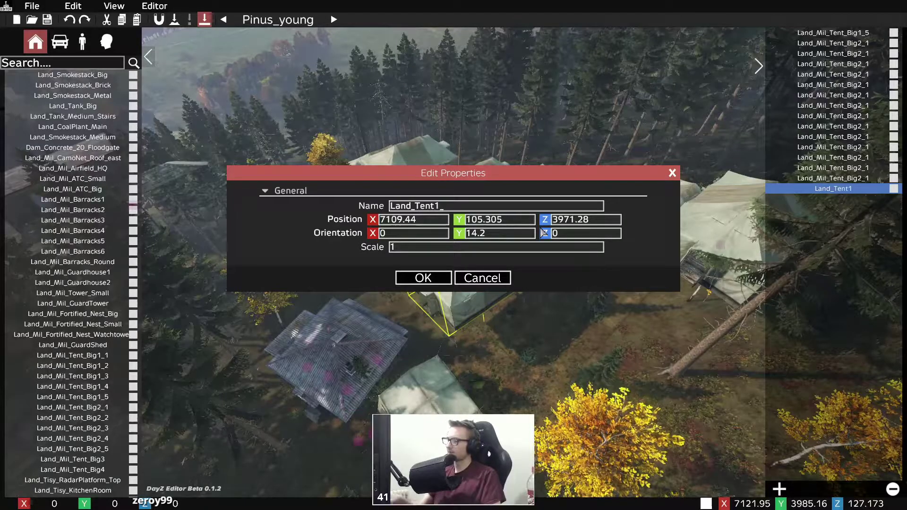
left_click(424, 278)
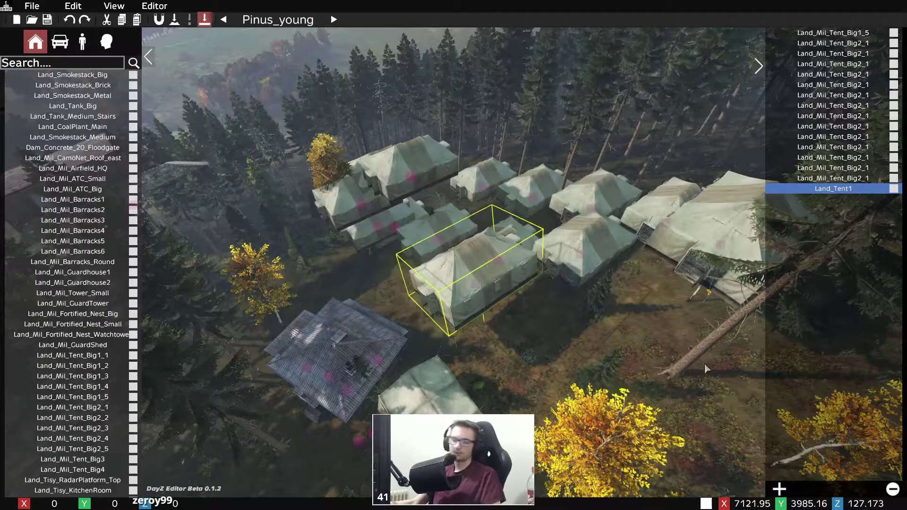
left_click(620, 321)
left_click(837, 193)
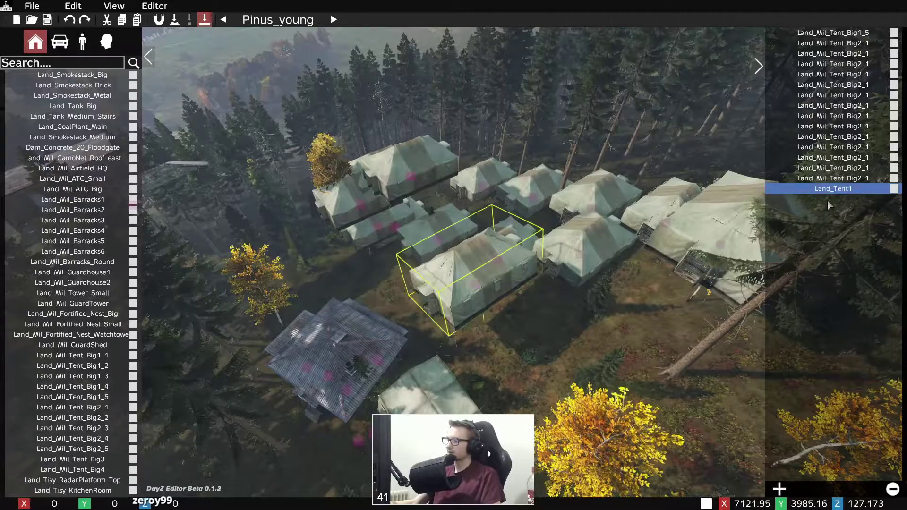
left_click(665, 330)
- Fly around the tent camp and examine the raised tent and the surrounding rows from several sides
right_click_drag(666, 331, 666, 331)
scroll(666, 330, "up", 2)
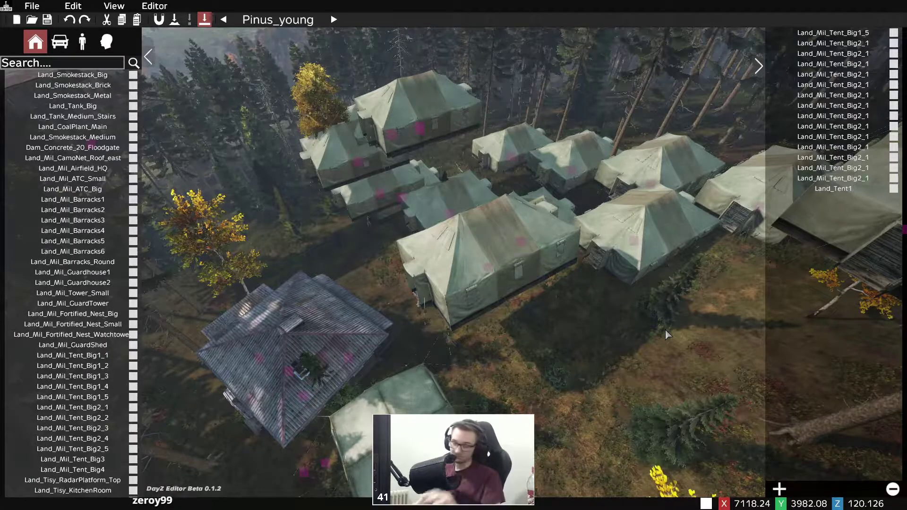
key("w")
mouse_move(648, 280)
right_mouse_down()
mouse_move(600, 255)
mouse_move(634, 279)
right_mouse_up()
key("q")
key("a")
key("w")
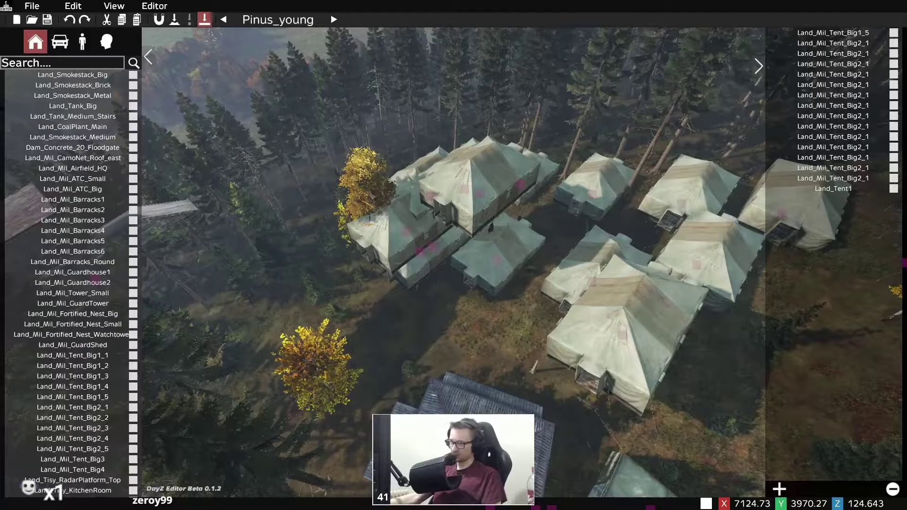
key("d")
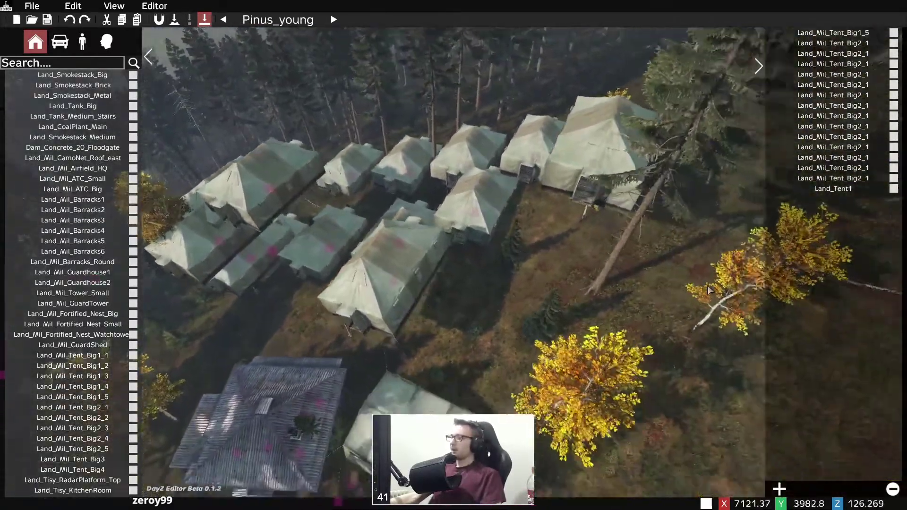
right_click_drag(708, 285, 554, 299)
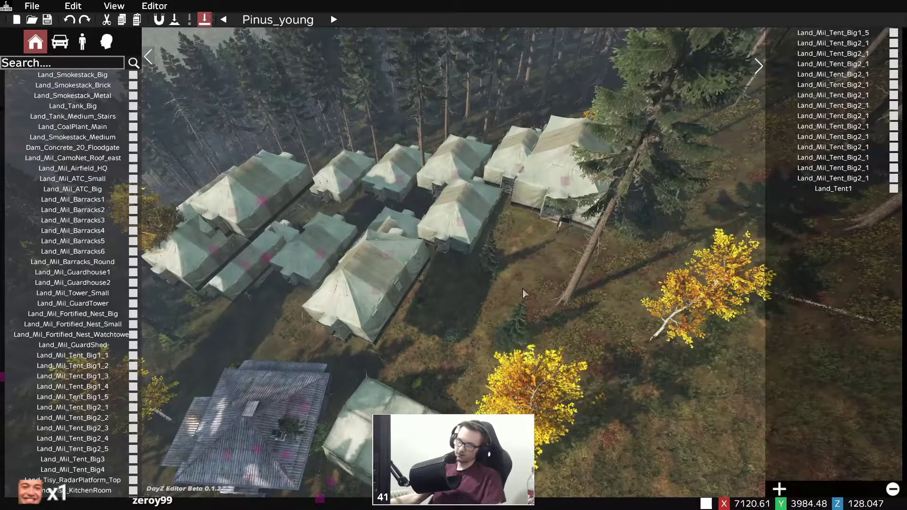
- Select the large Land_Mil_Tent_Big2_1 beside the leaning pine and move it across the slope, away from the camp
left_click(833, 84)
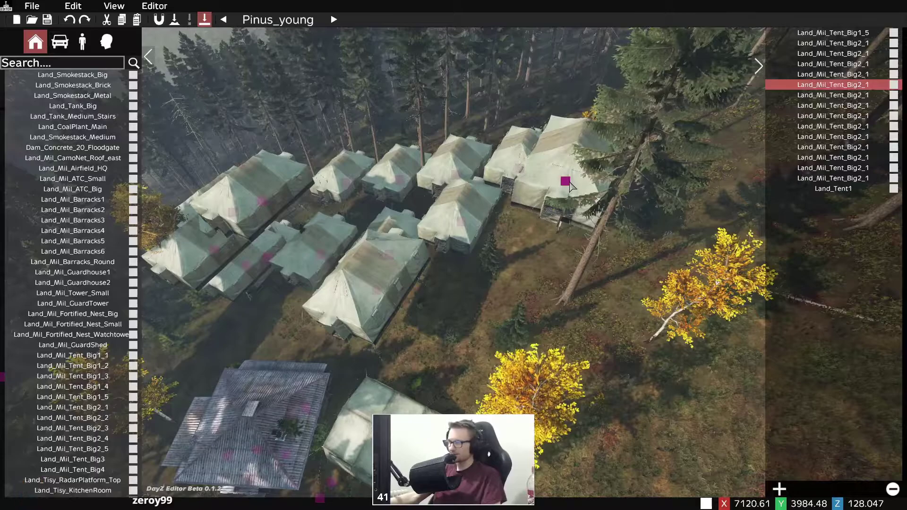
key("s")
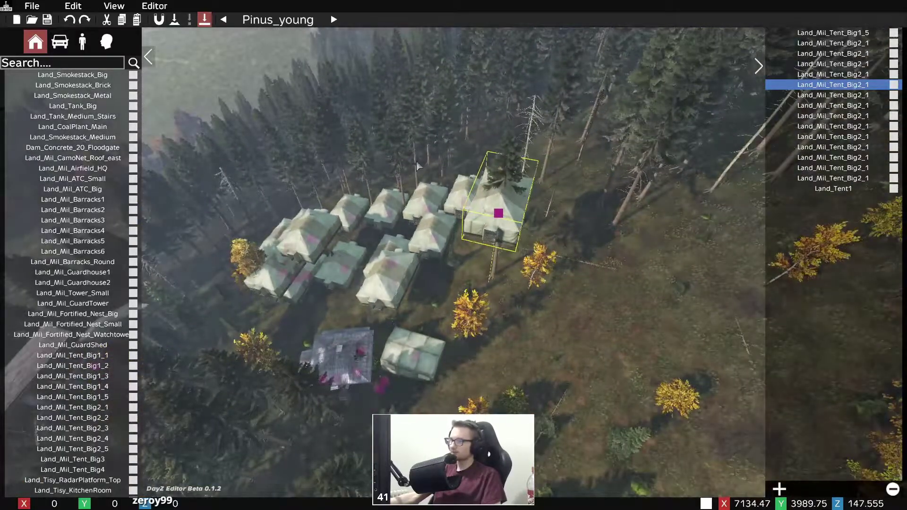
left_click_drag(424, 288, 608, 295)
right_click_drag(622, 322, 647, 321)
left_click_drag(573, 259, 643, 288)
right_click_drag(652, 328, 491, 302)
- Undo and redo the tent move, and undo back through the placement of the most recent tents
key("ctrl+z")
key("ctrl+z")
key("ctrl+y")
key("ctrl+y")
key("ctrl+z")
key("ctrl+z")
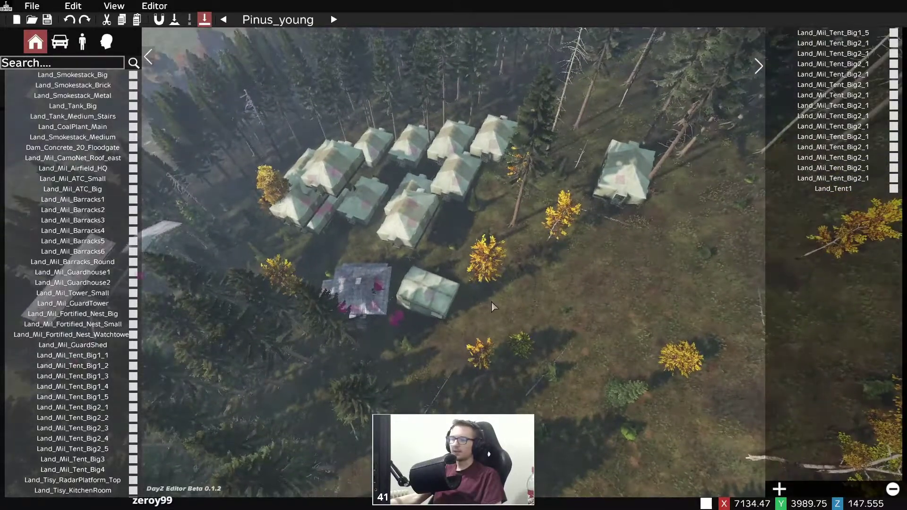
key("ctrl+z")
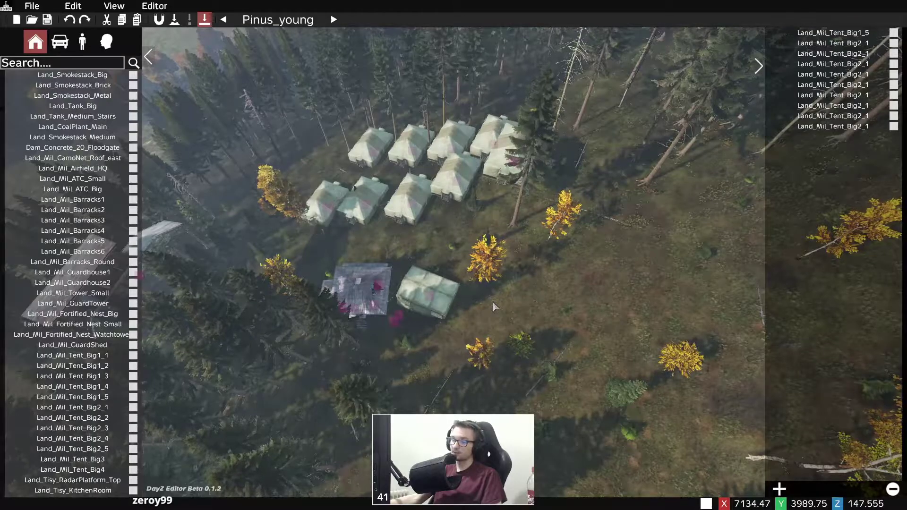
- Redo the undone tent placements until Land_Tent1 is restored to the camp
key("w")
right_click_drag(574, 274, 579, 251)
key("ctrl+z")
key("ctrl+z")
key("ctrl+z")
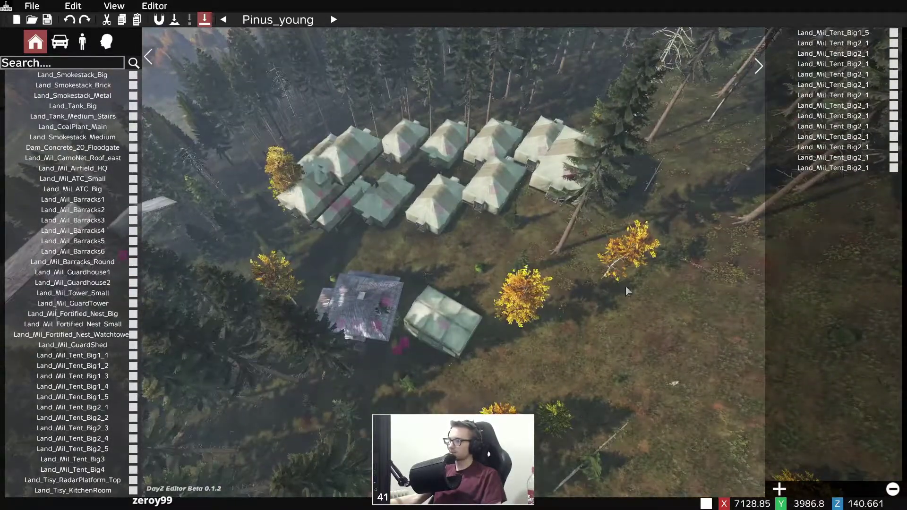
right_click_drag(625, 279, 577, 304)
key("ctrl+y")
key("ctrl+y")
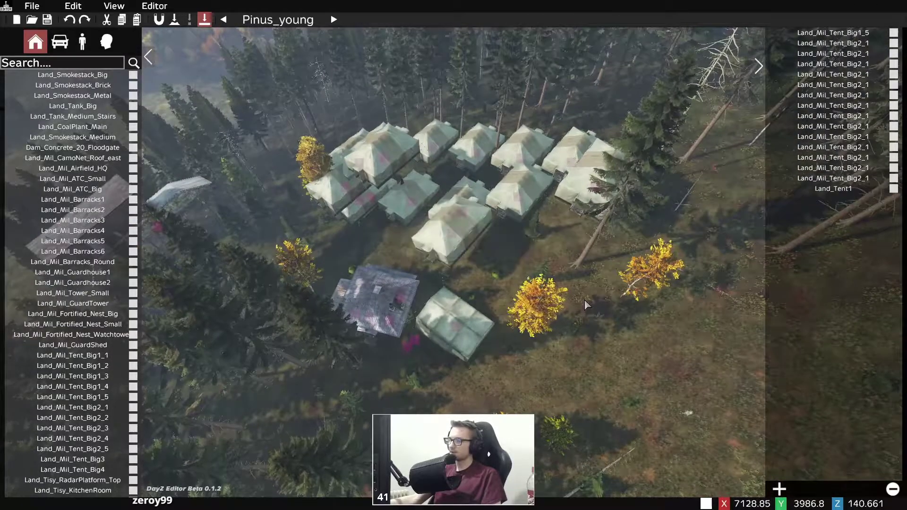
- Fly down over the camp and examine the restored tents, including the raised Land_Tent1, from several angles
left_click(832, 190)
key("z")
right_click_drag(617, 313, 659, 262)
key("z")
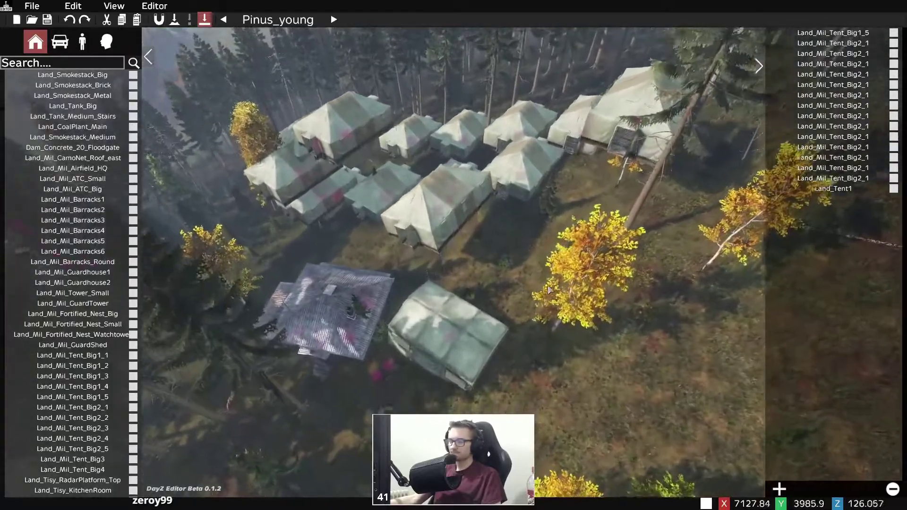
key("w")
key("z")
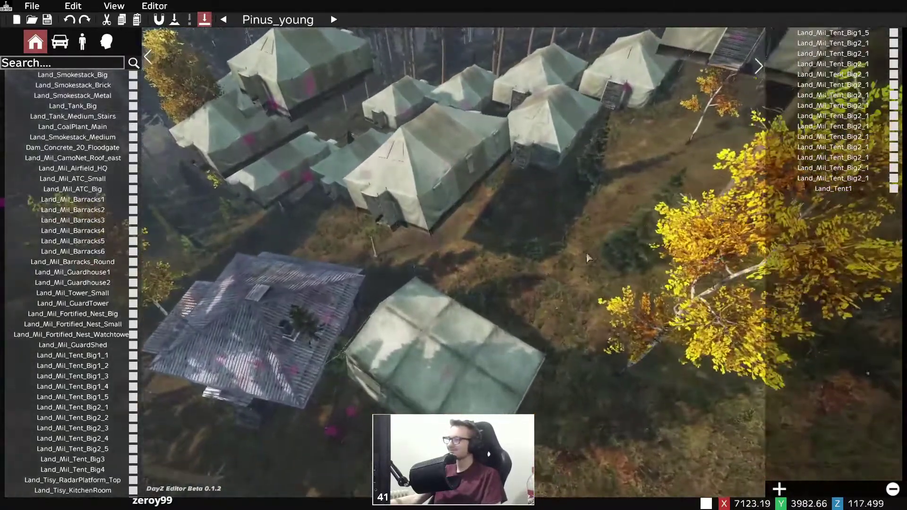
right_click_drag(575, 257, 634, 229)
key("w")
right_click_drag(536, 229, 449, 260)
key("d")
key("q")
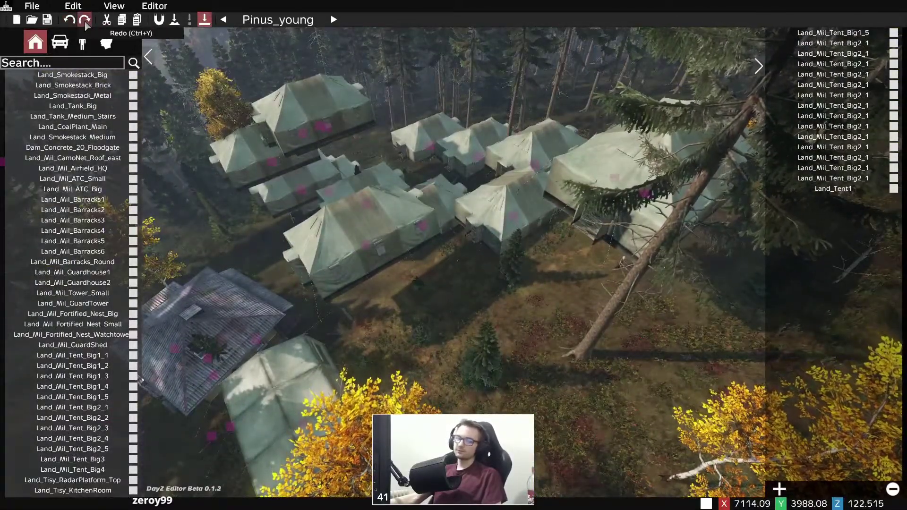
- Redo the move of the large tent beside the leaning pine and undo it again
left_click(85, 20)
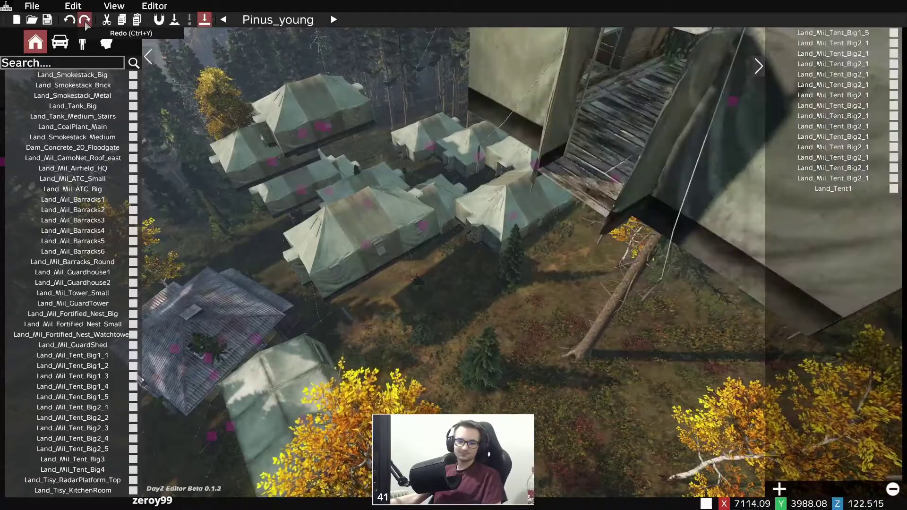
left_click(69, 20)
- Select the raised Land_Tent1, set its Scale to 10 in its properties and apply the change
left_click(371, 245)
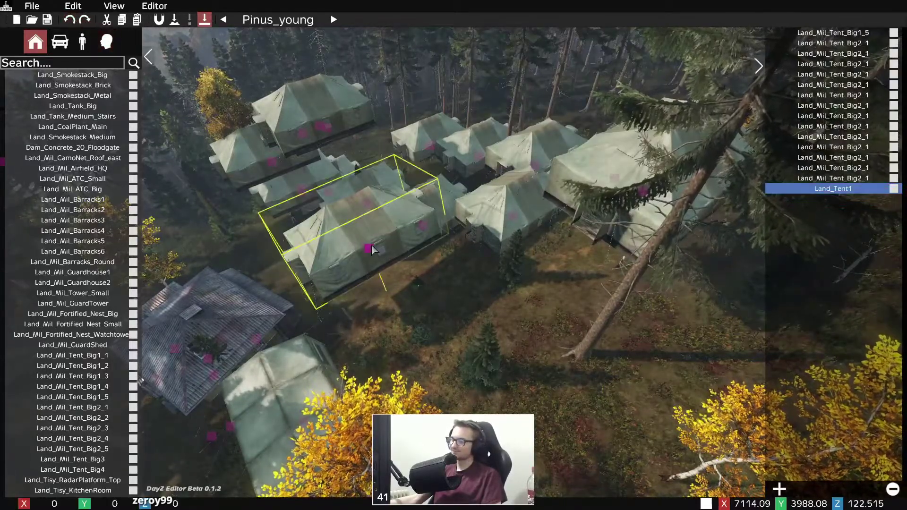
double_click(414, 267)
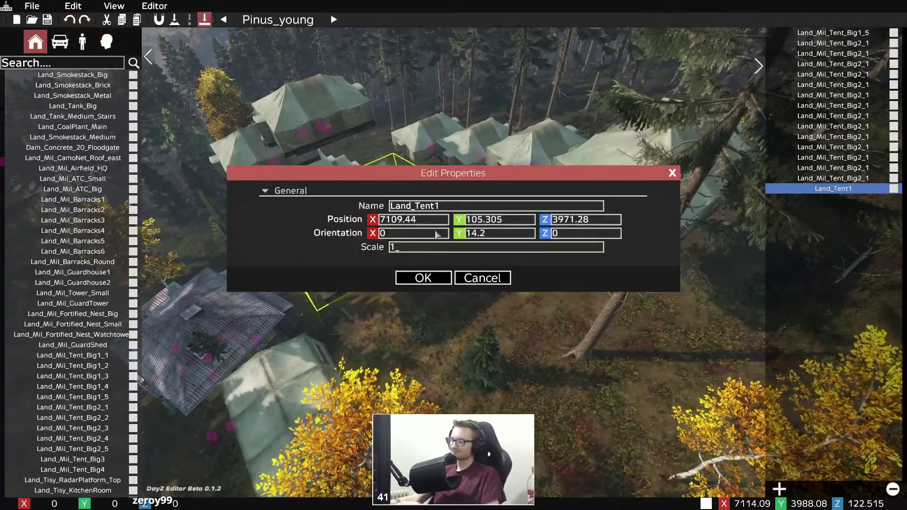
type("0")
left_click(423, 278)
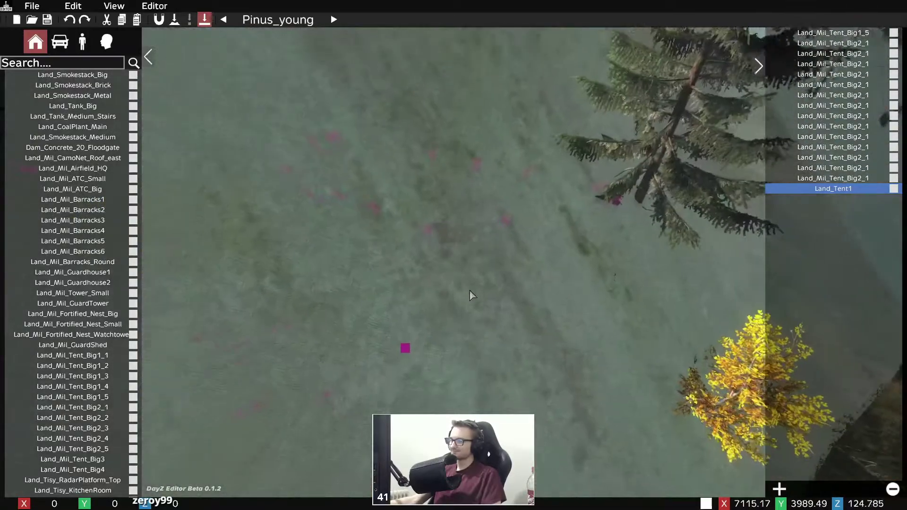
- Pull back from the enlarged Land_Tent1 and examine how it covers the camp from several sides
key("s")
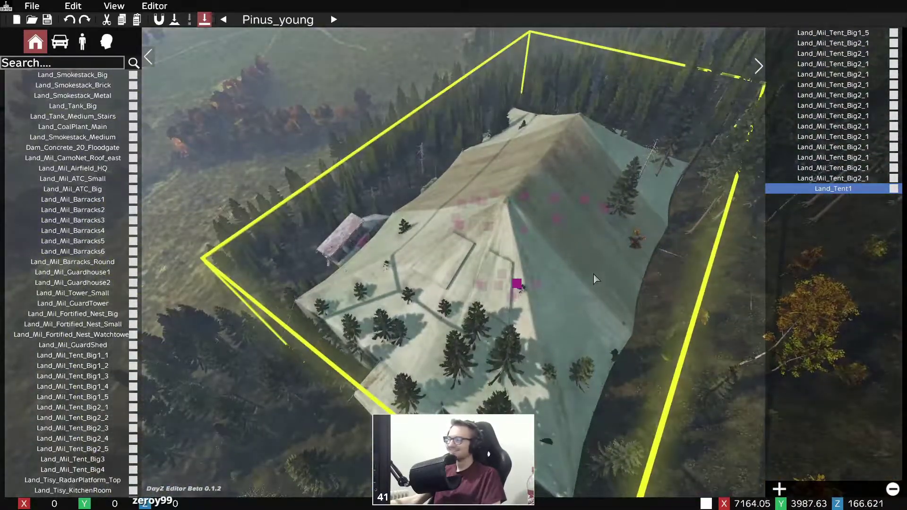
right_click_drag(594, 275, 628, 279)
key("d")
key("w")
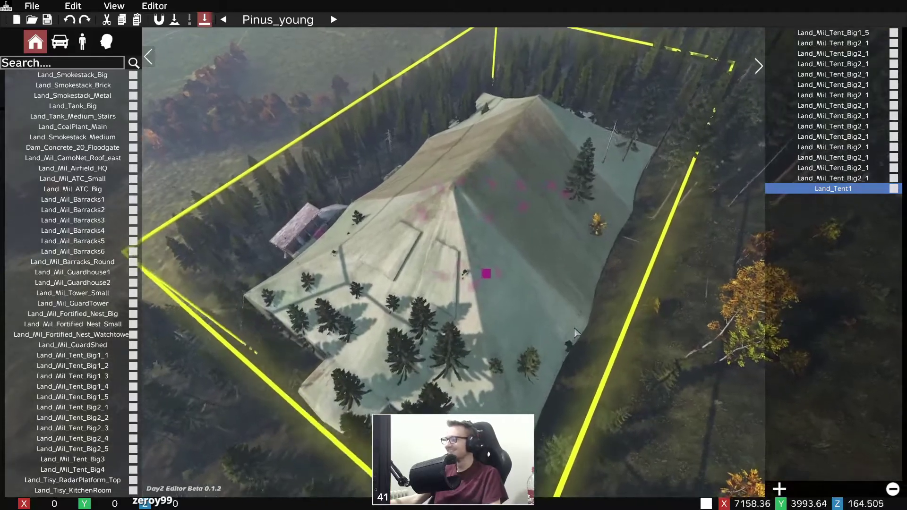
key("w")
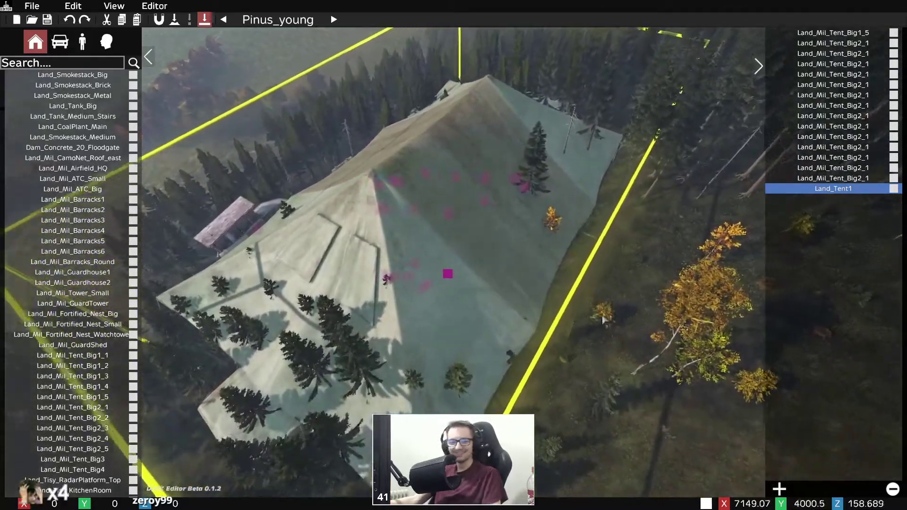
key("w")
key("d")
right_click_drag(642, 310, 439, 329)
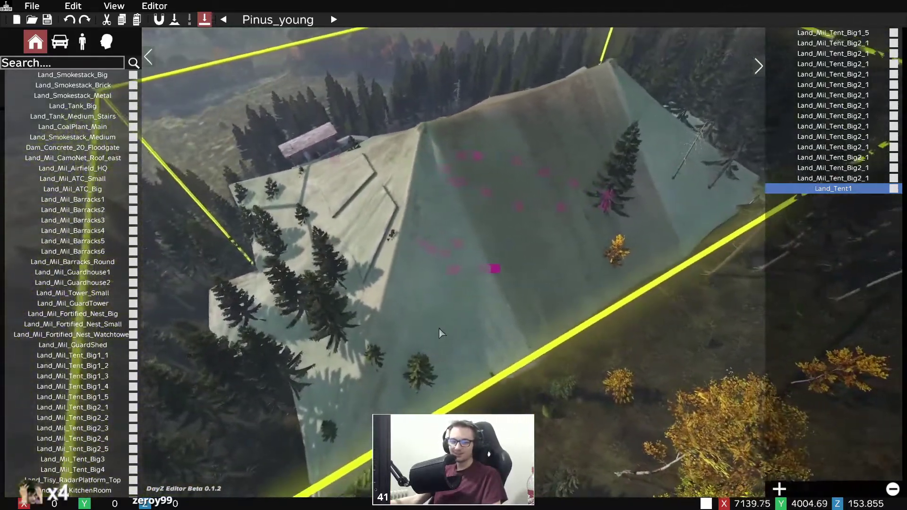
key("w")
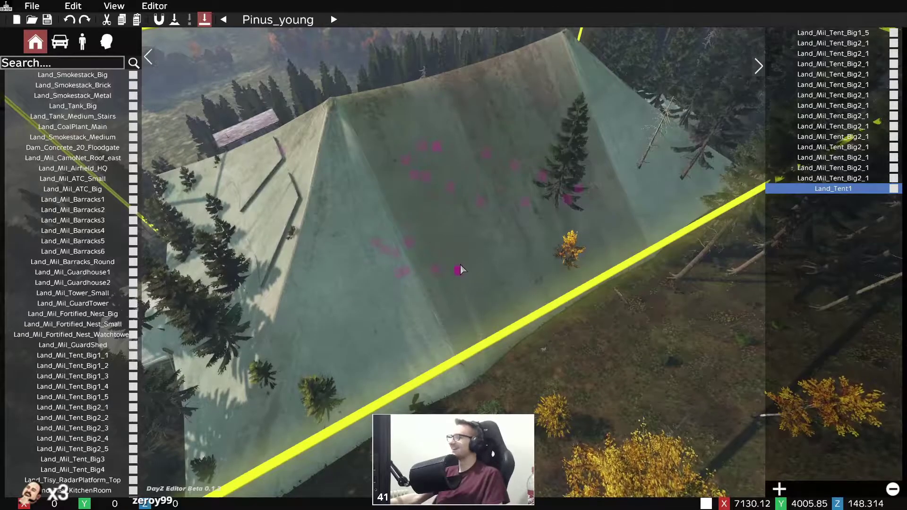
- Move Land_Tent1 out of the camp and down onto the open slope beside the yellow birch
left_click_drag(461, 274, 470, 273)
left_click(537, 336)
key("d")
right_click_drag(537, 336, 400, 305)
key("a")
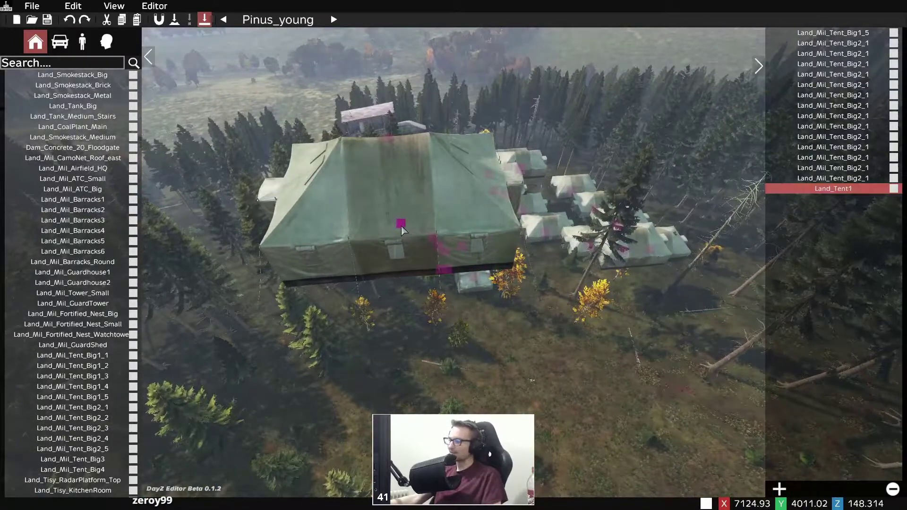
left_click_drag(401, 227, 550, 301)
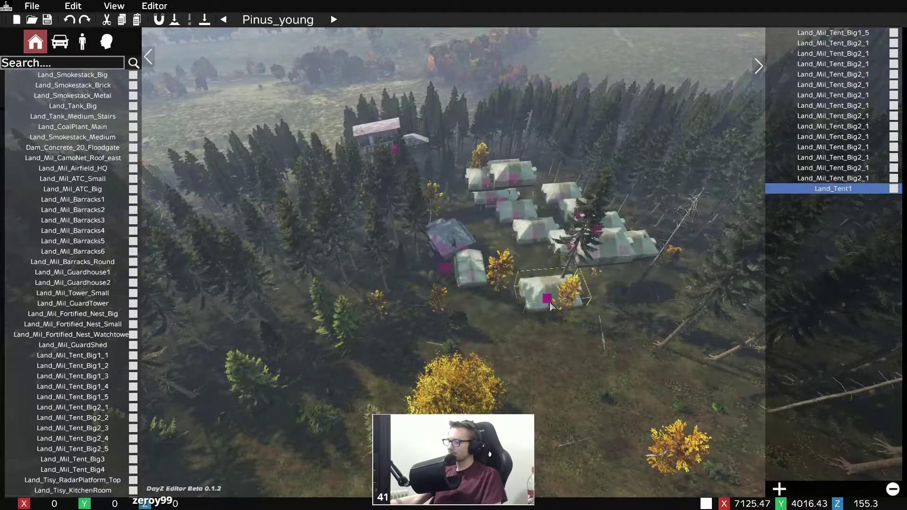
- Fly in towards the camp and examine the moved Land_Tent1 on the slope
key("w")
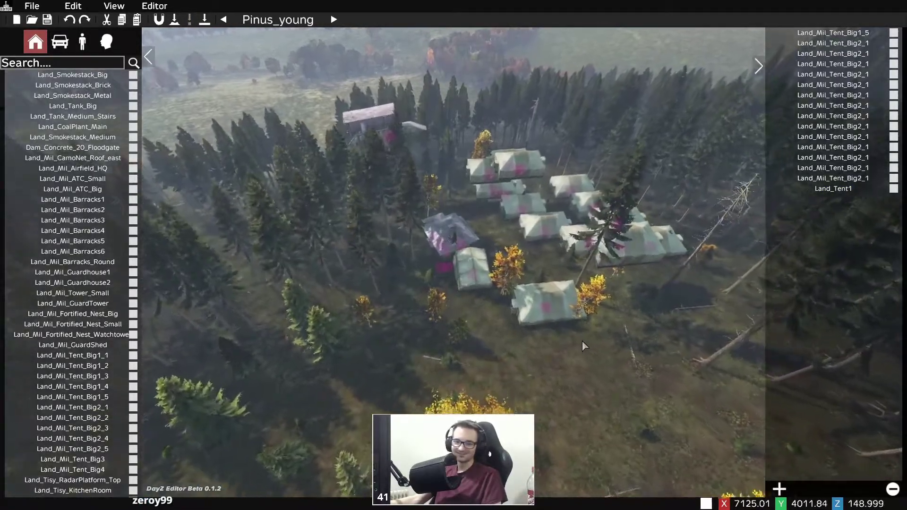
key("w")
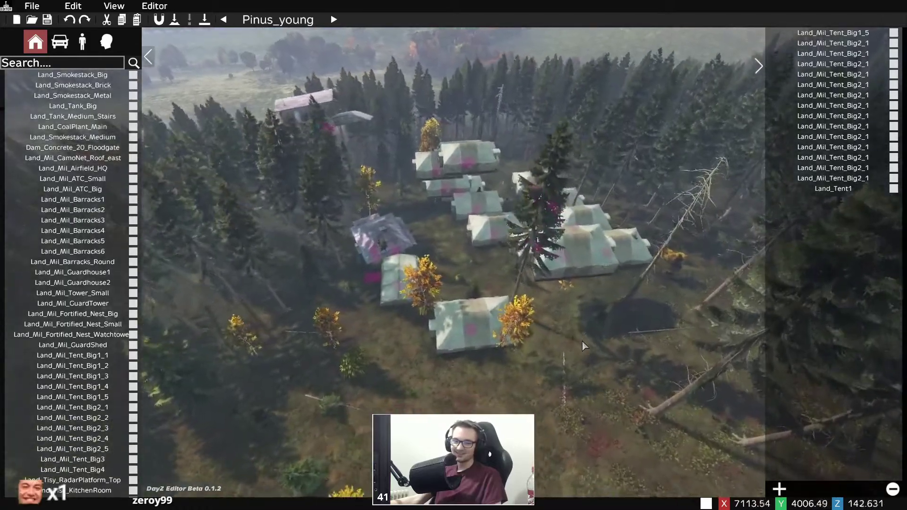
key("w")
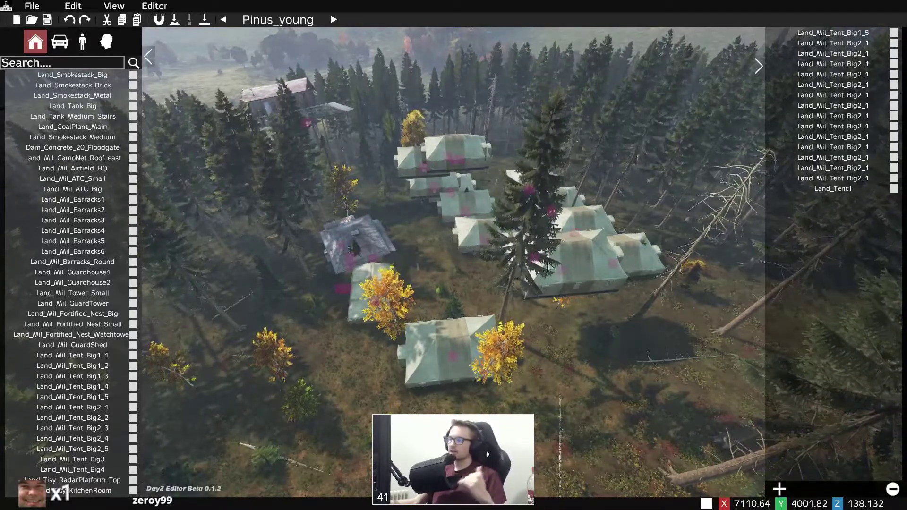
key("z")
right_click_drag(532, 364, 497, 384)
key("w")
key("z")
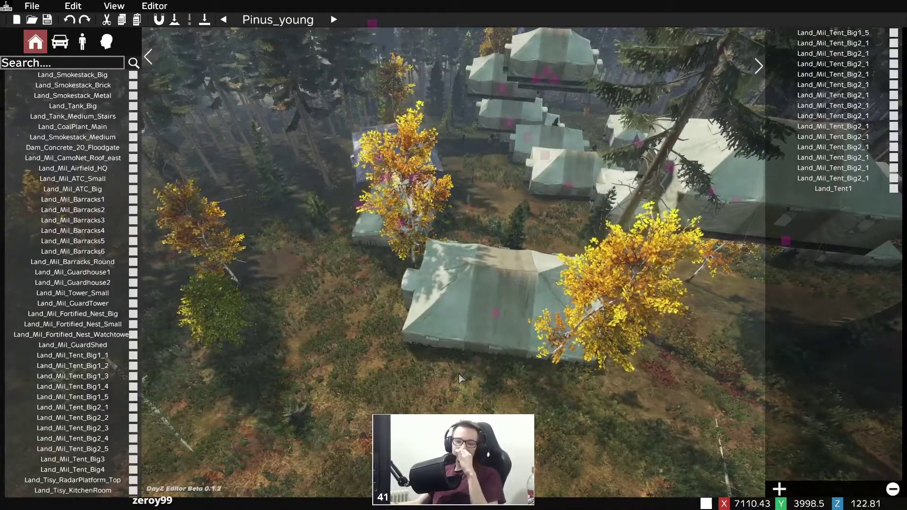
middle_click_drag(466, 374, 493, 374)
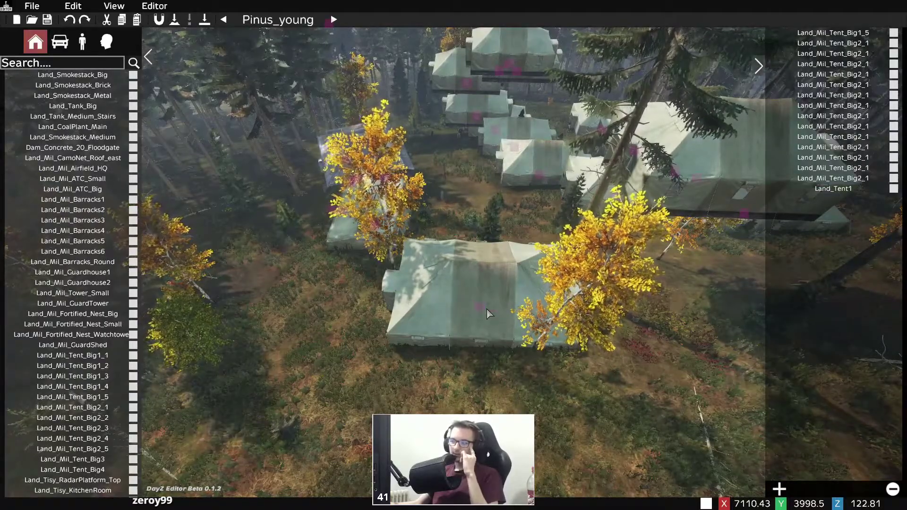
- Open the properties of Land_Tent1 and apply them again to bring back its enlarged scale
left_click(485, 286)
double_click(484, 286)
left_click(464, 283)
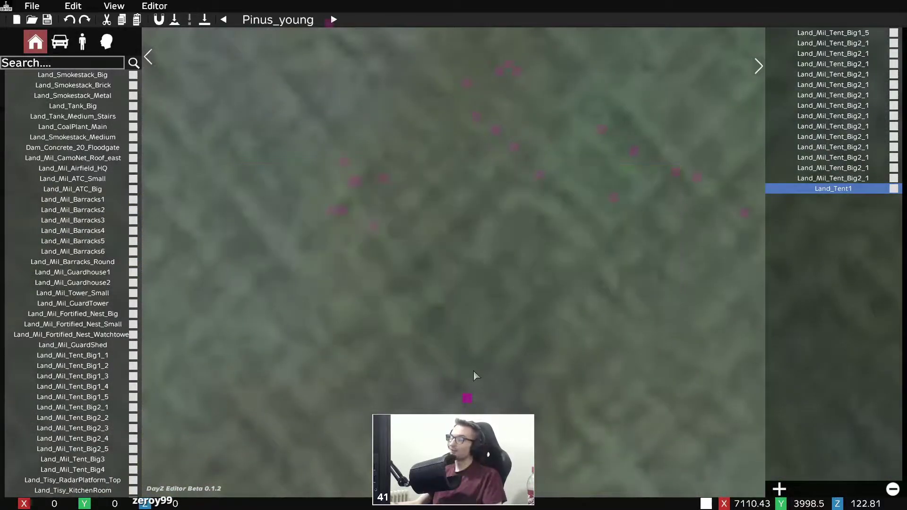
- Move Land_Tent1 farther down the slope, away from the rest of the camp
left_click(524, 338)
key("s")
key("q")
key("a")
left_click(495, 313)
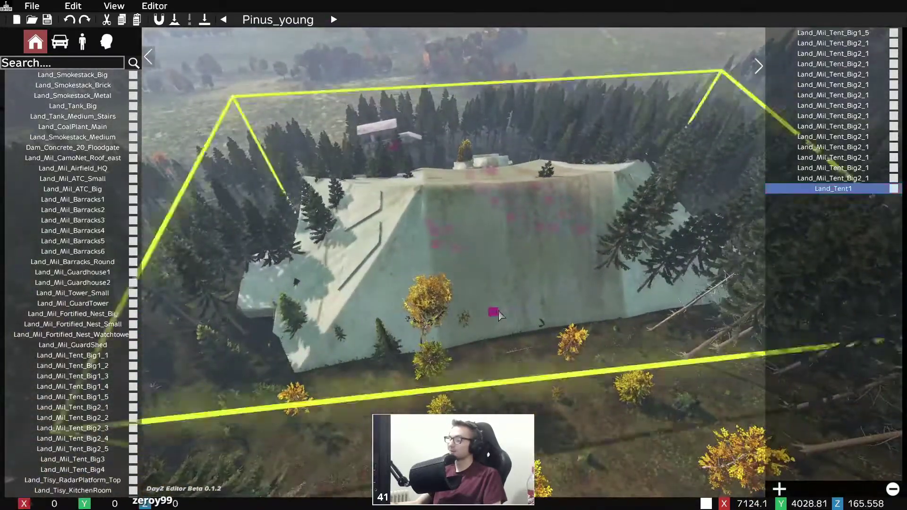
scroll(495, 313, "down", 5)
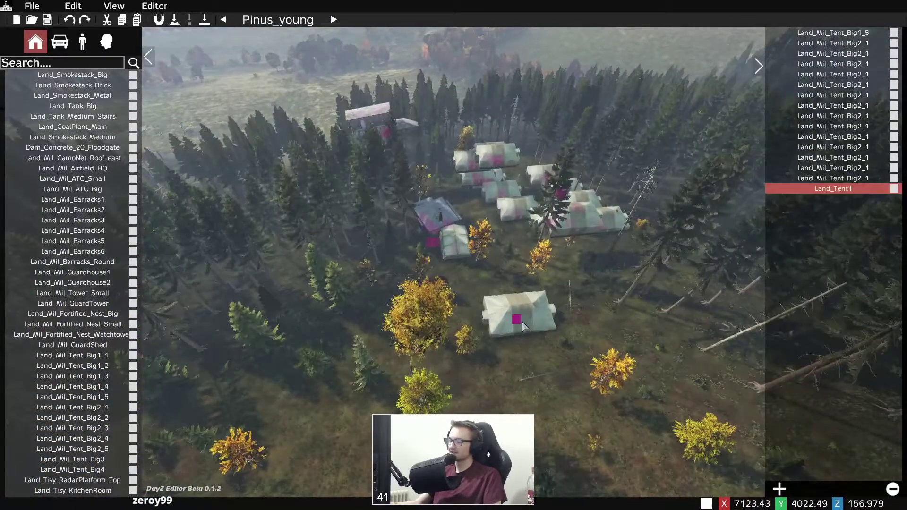
- Set the Scale of Land_Tent1 to 1 in its properties and apply the change
double_click(522, 323)
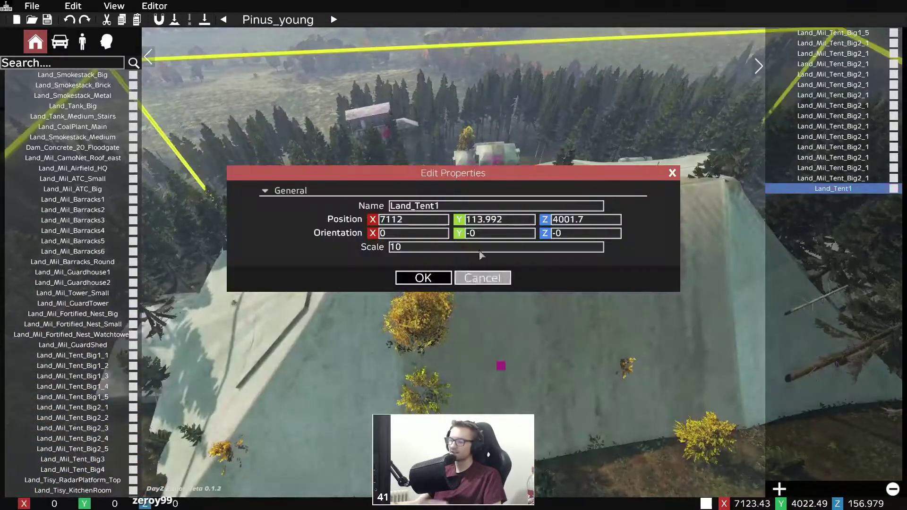
left_click(401, 180)
key("BackSpace")
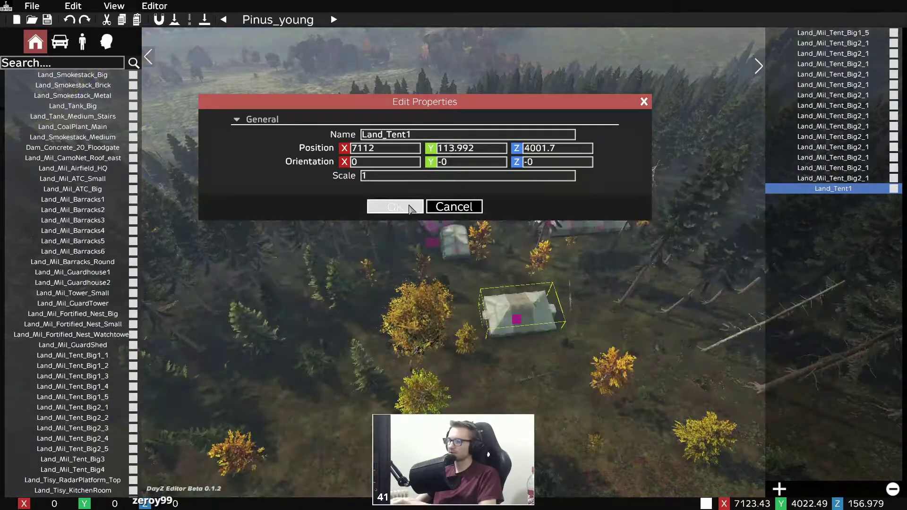
left_click(411, 206)
- Try box selections across the clearing around Land_Tent1 and clear the selection
key("d")
left_click_drag(573, 384, 316, 175)
left_click(375, 265)
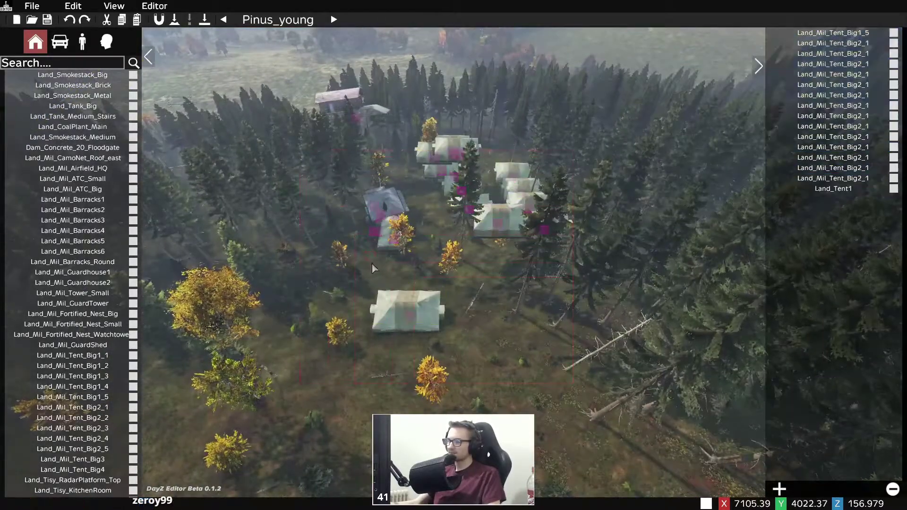
left_click_drag(444, 251, 602, 417)
left_click(602, 417)
- Fly back and forth around Land_Tent1 and examine the tent and the wooded slope beside the camp
key("w")
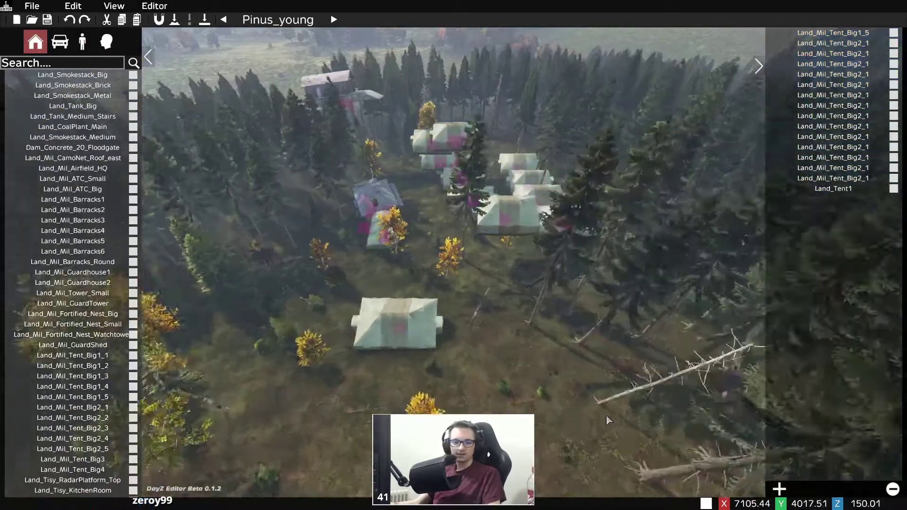
right_click_drag(602, 417, 534, 409)
key("w")
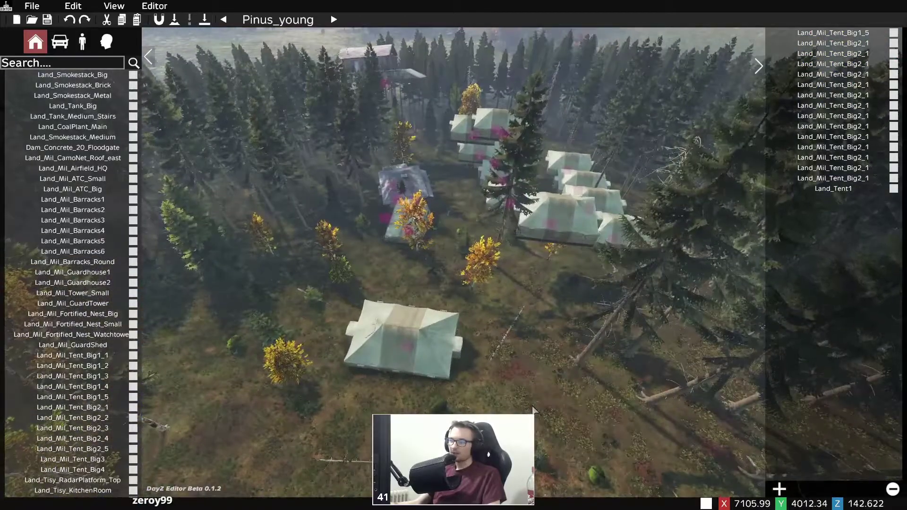
key("w")
key("s")
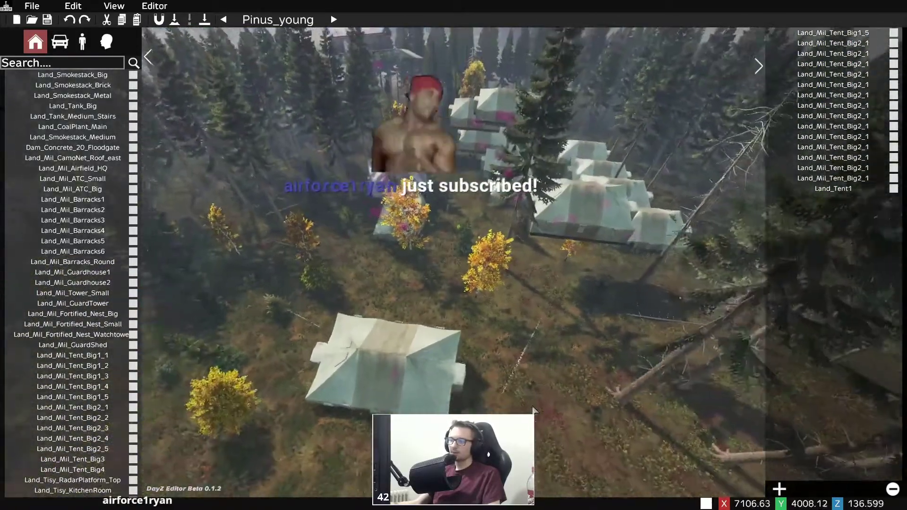
key("s")
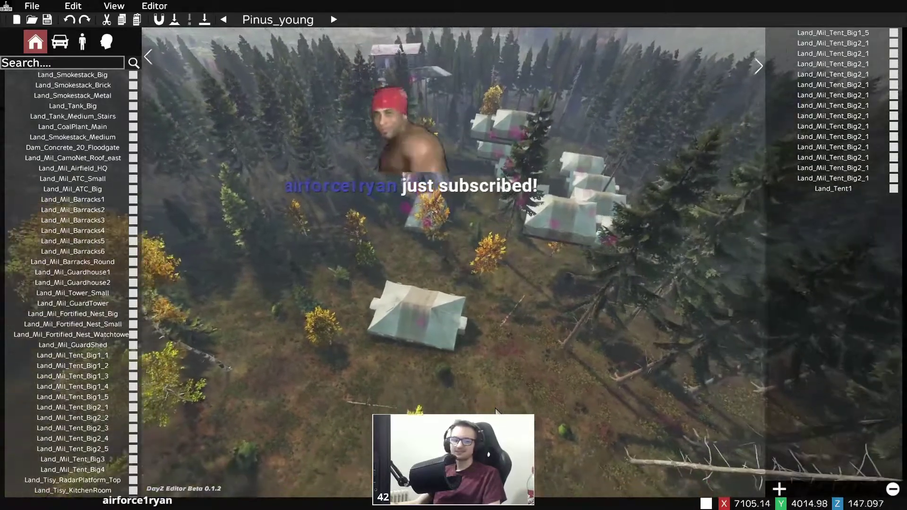
key("w")
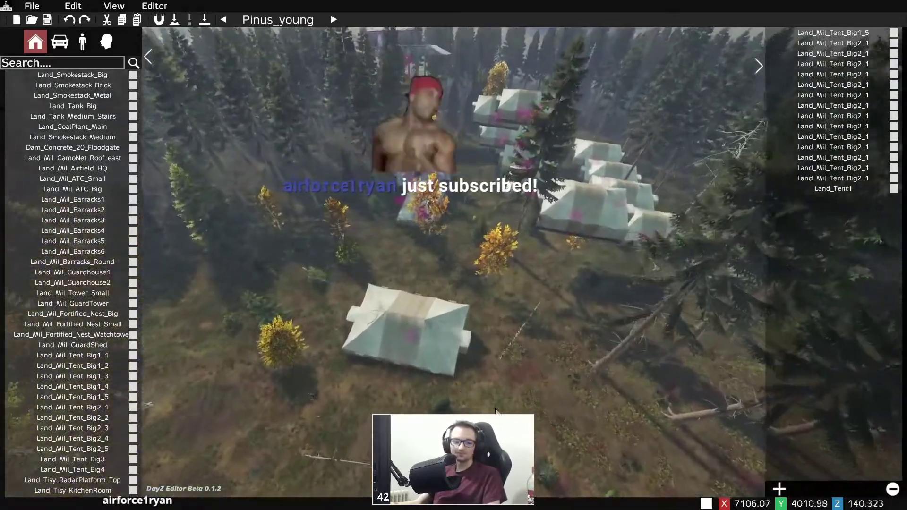
key("w")
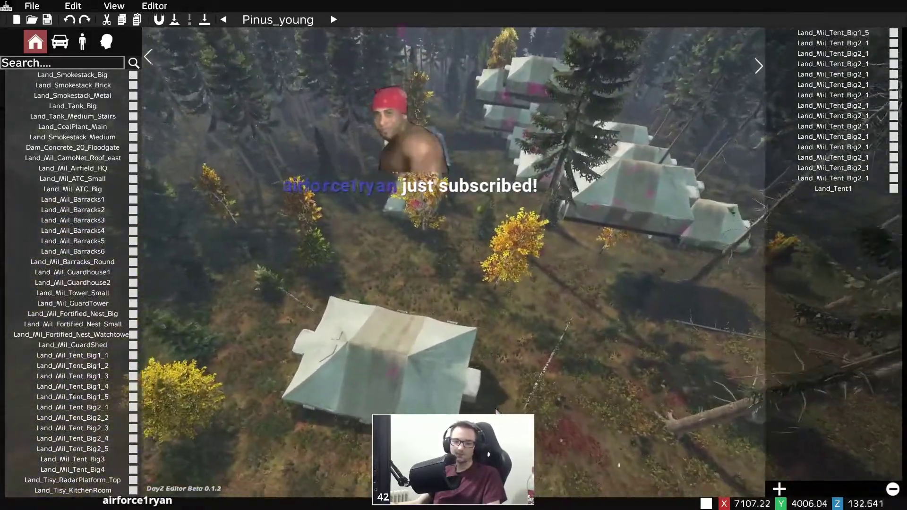
key("s")
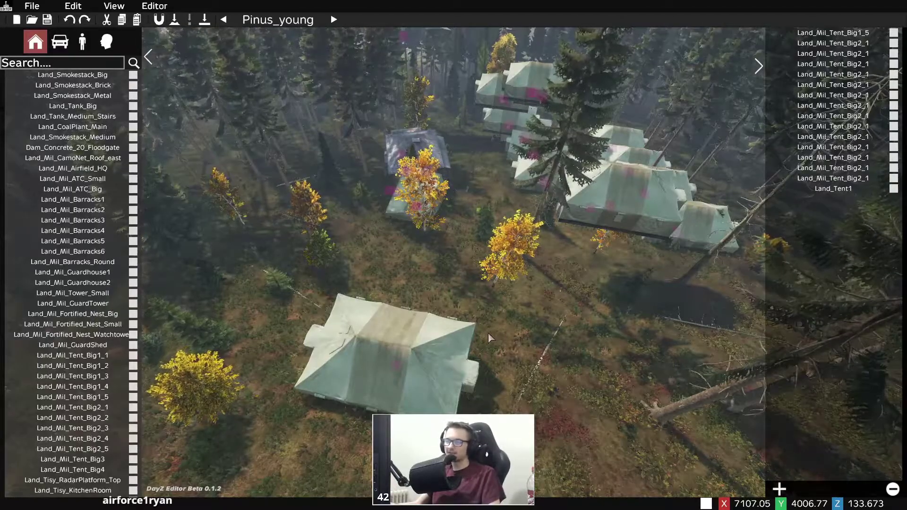
key("w")
key("d")
right_click_drag(589, 328, 303, 302)
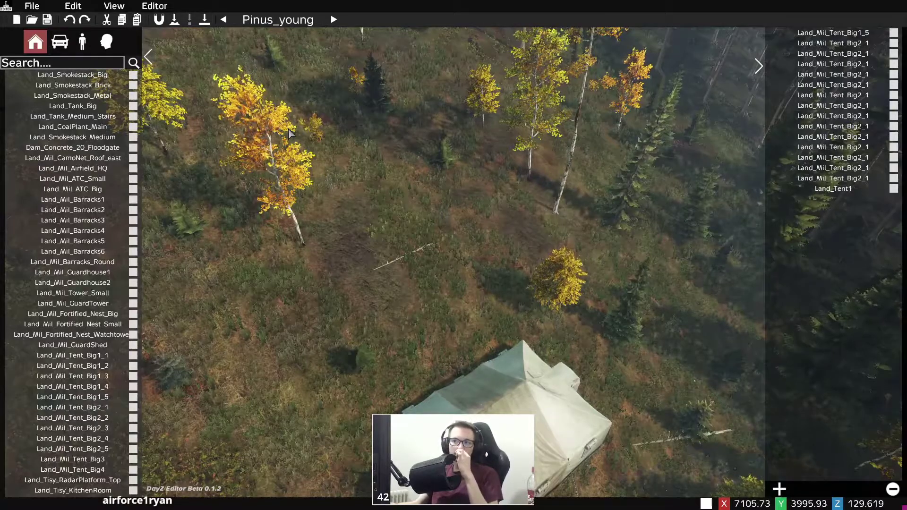
- Try moving Land_Tent1 up the slope and undo the move
mouse_move(355, 137)
right_mouse_down()
mouse_move(395, 147)
mouse_move(351, 137)
right_mouse_up()
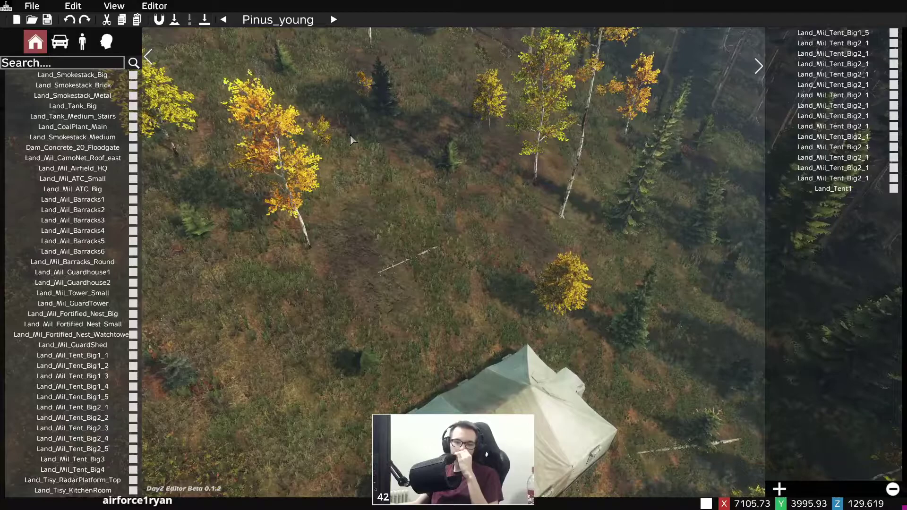
right_click_drag(350, 135, 463, 217)
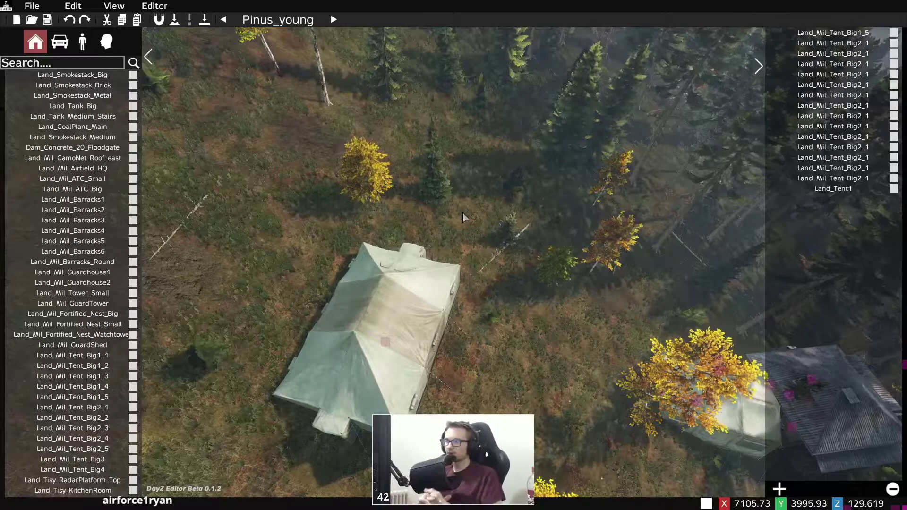
left_click_drag(385, 341, 381, 154)
left_click(424, 302)
key("ctrl+z")
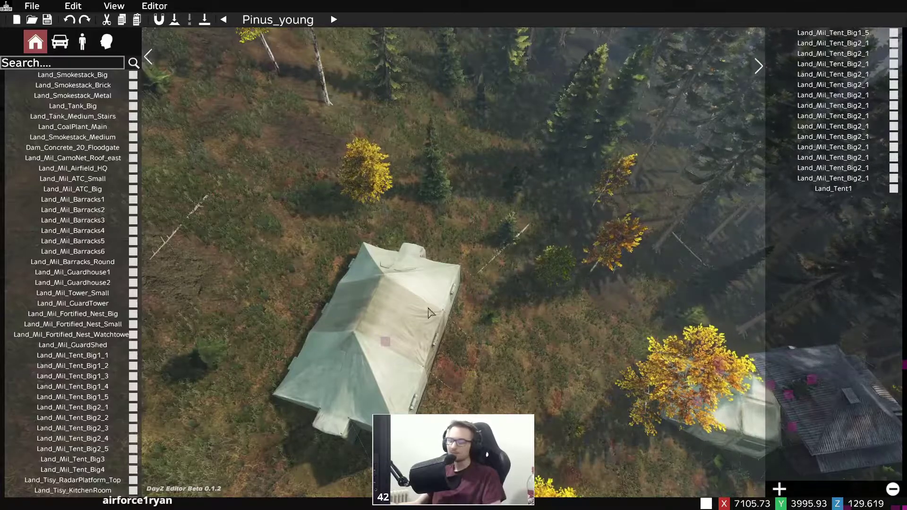
- Set the Scale of Land_Tent1 to 0.05 in its properties and apply the change
double_click(385, 341)
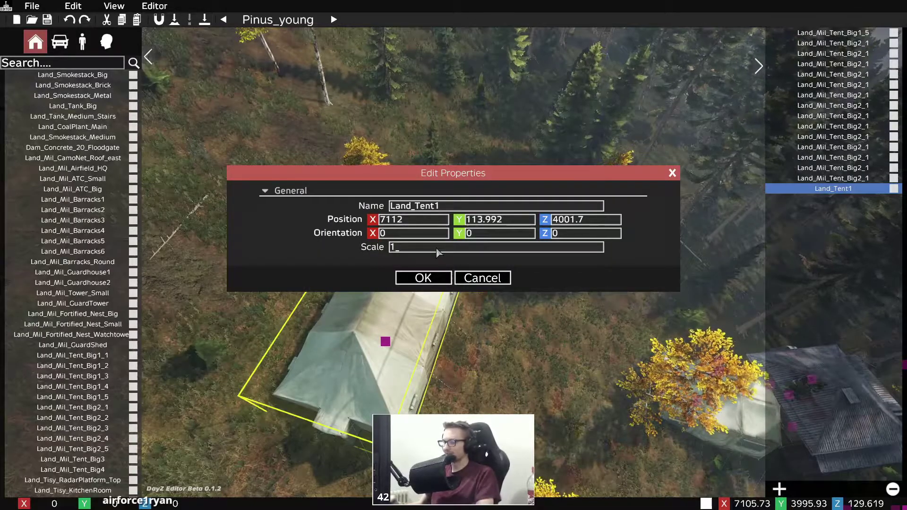
key("BackSpace")
type("0.5")
key("BackSpace")
type("5")
key("BackSpace")
type("05")
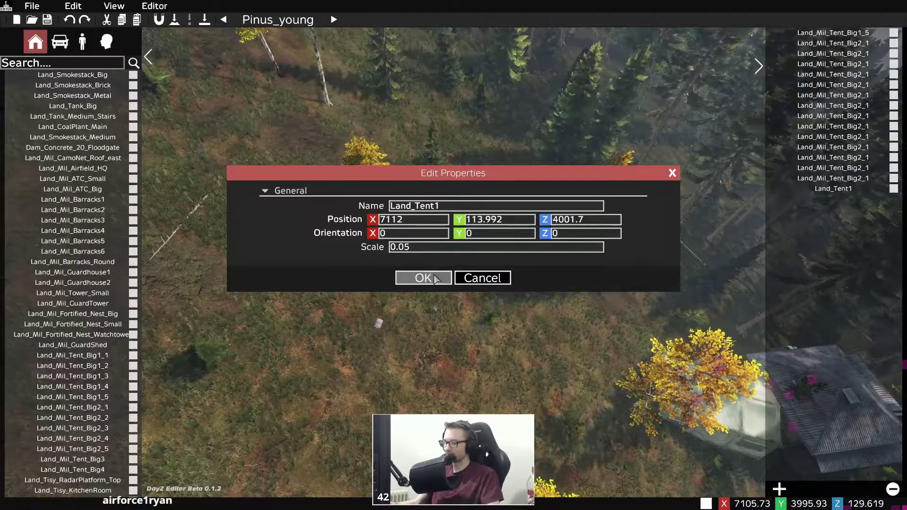
left_click(433, 278)
- Fly around and close to the miniature Land_Tent1 and examine it in the grass on the slope
key("w")
key("a")
key("z")
key("z")
right_click_drag(393, 338, 315, 90)
key("w")
right_click_drag(432, 144, 425, 189)
key("w")
key("q")
key("w")
key("w")
key("z")
key("w")
key("w")
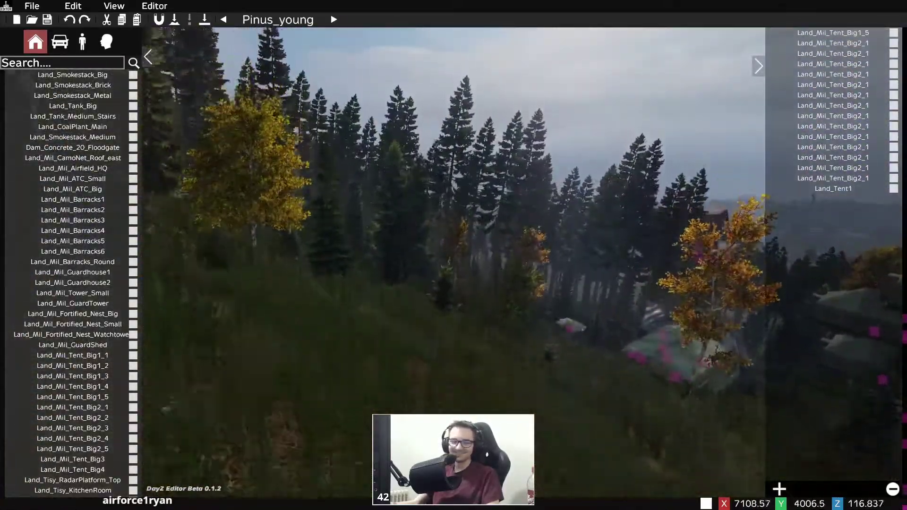
key("s")
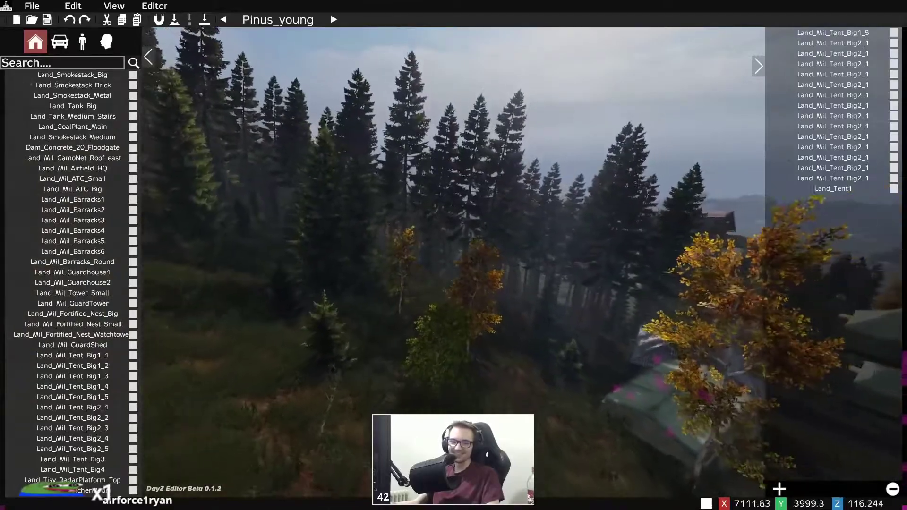
key("s")
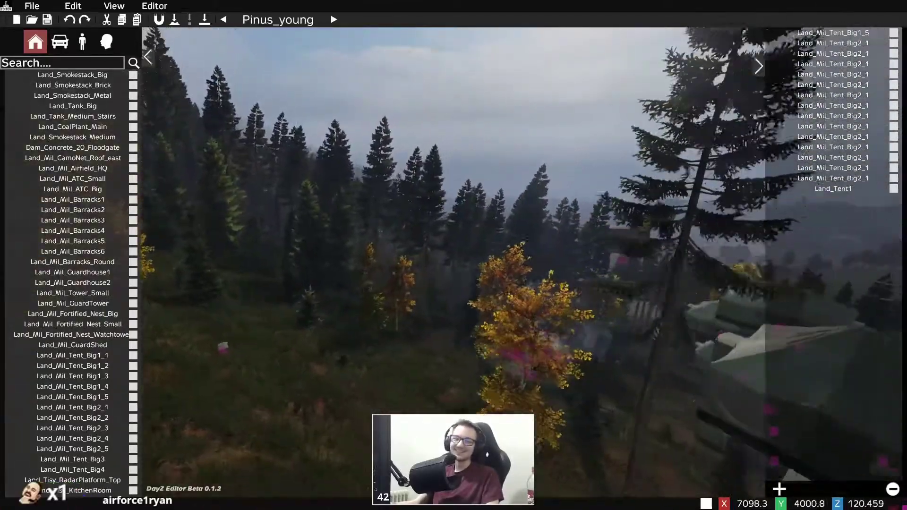
key("w")
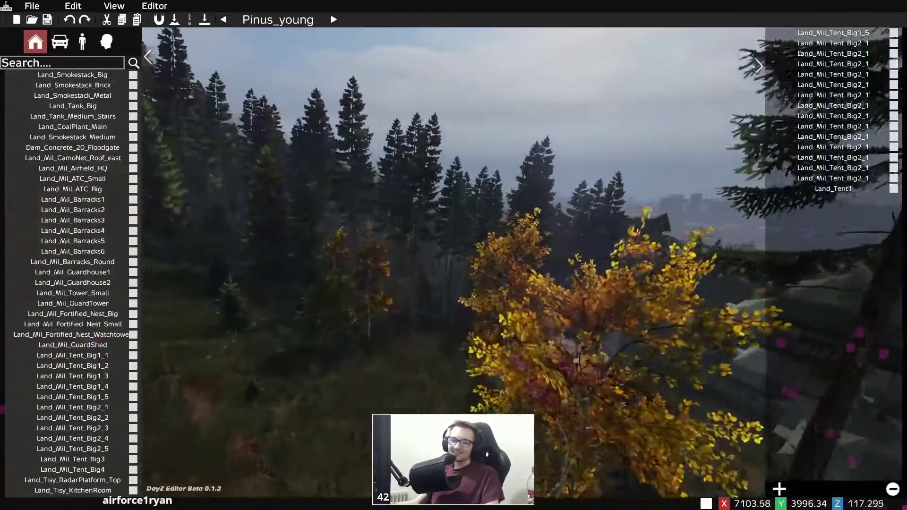
key("w")
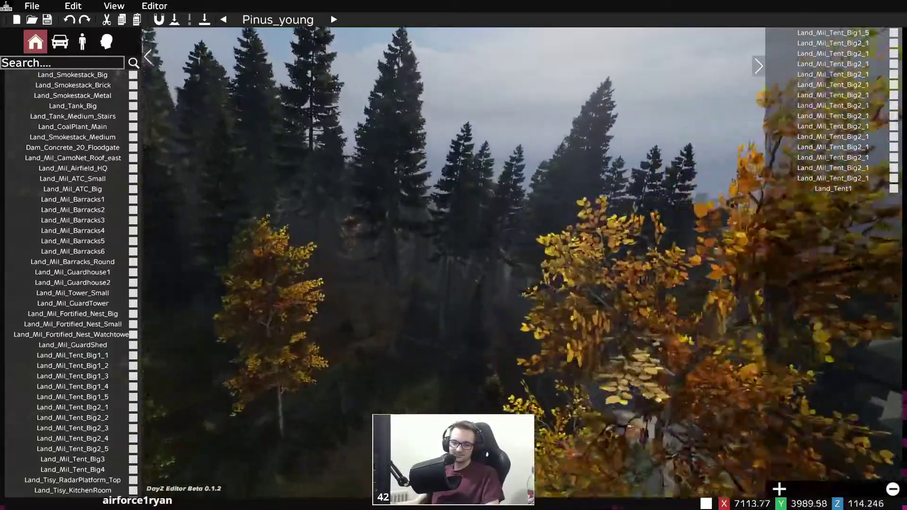
key("w")
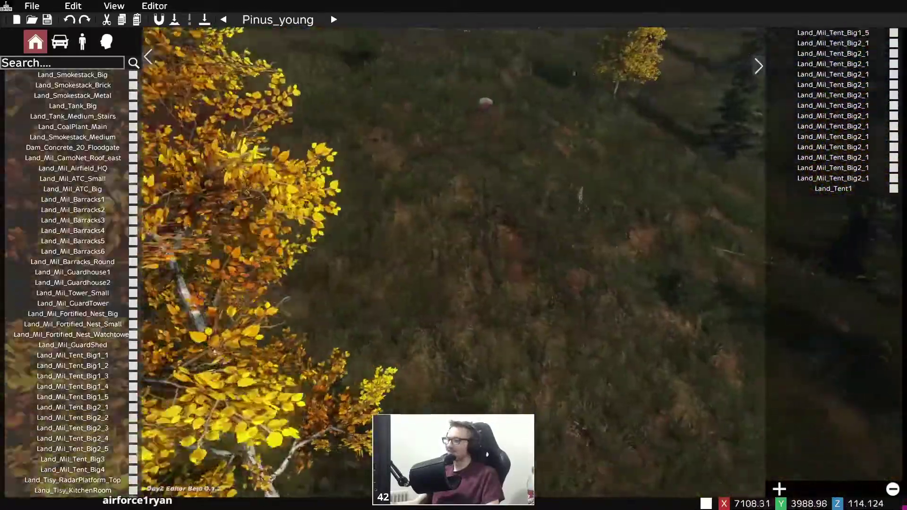
key("w")
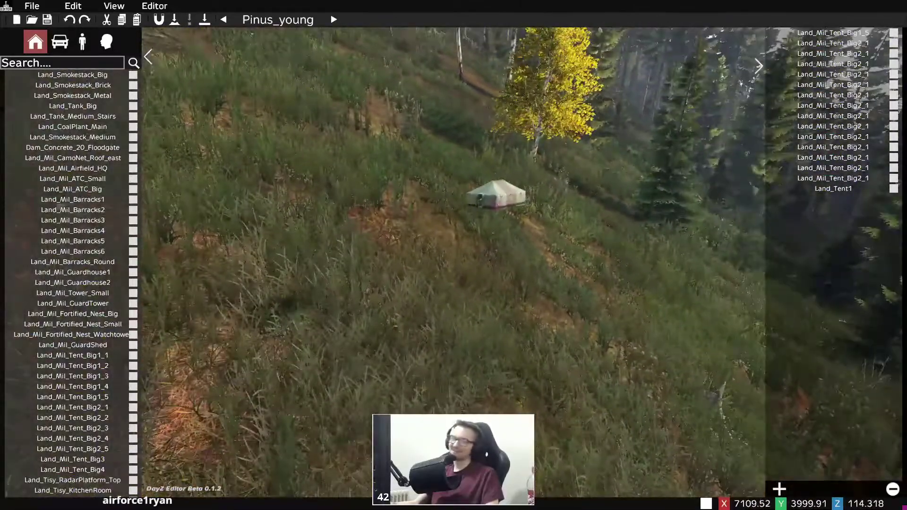
key("a")
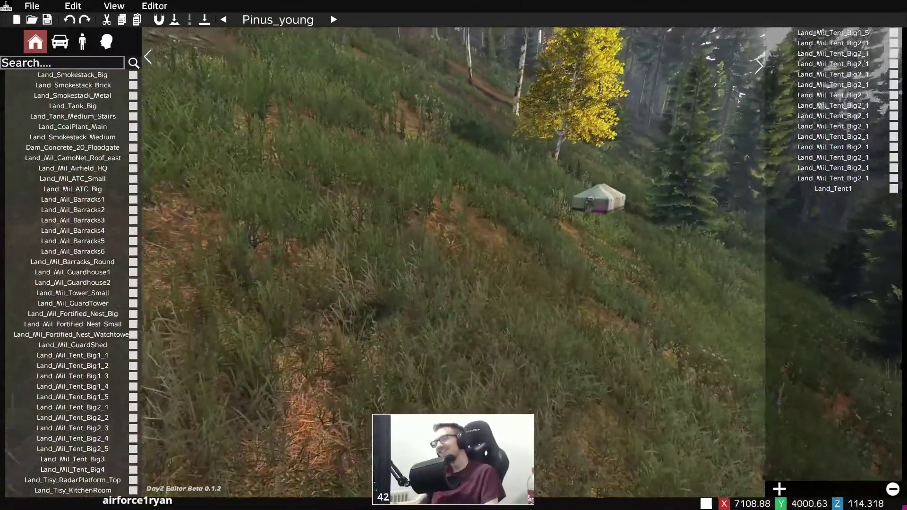
key("d")
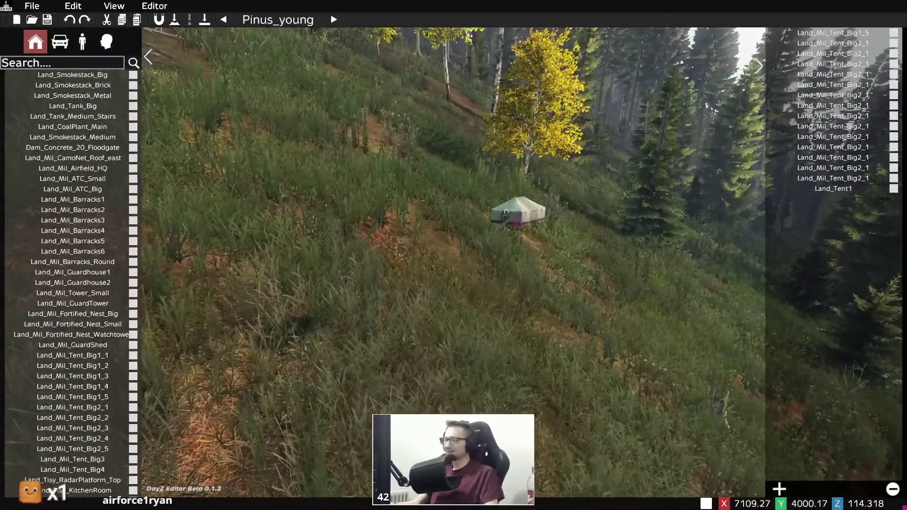
- Fly from the miniature tent back past the large tents and examine the camp from the woods
key("s")
key("d")
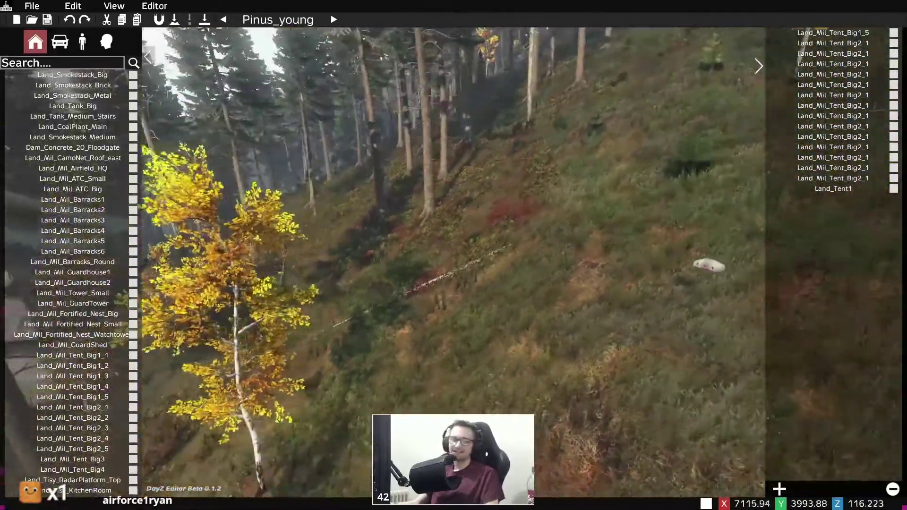
key("d")
key("w")
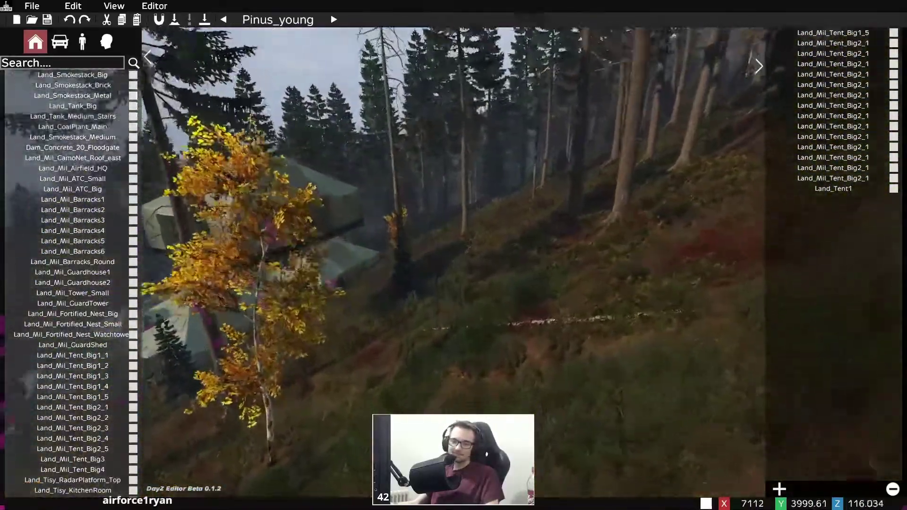
key("w")
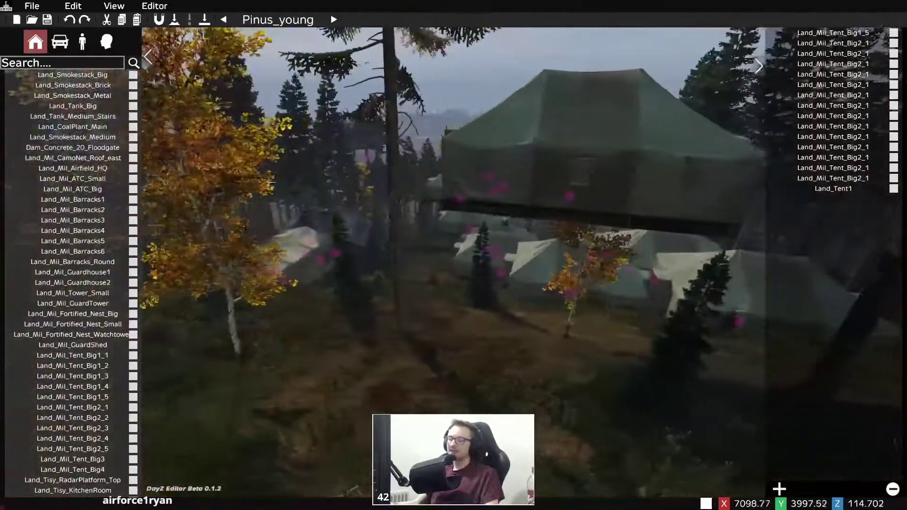
key("s")
key("d")
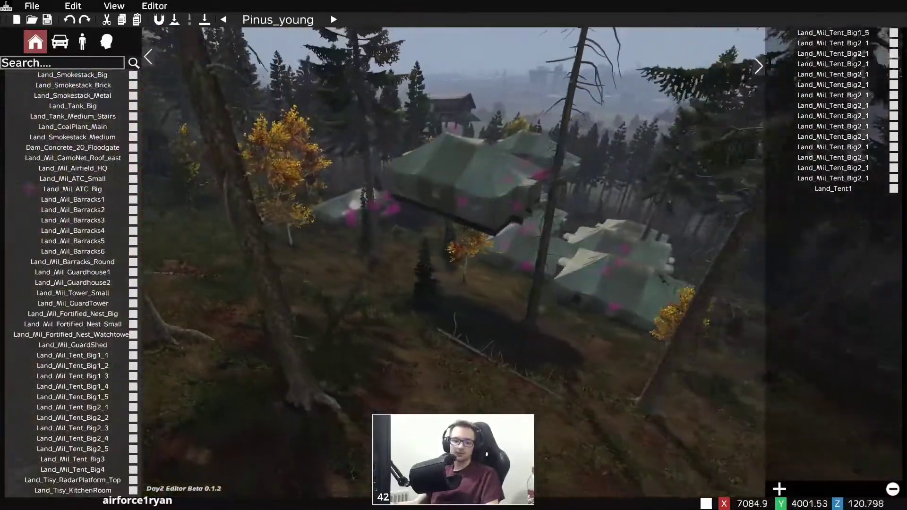
key("d")
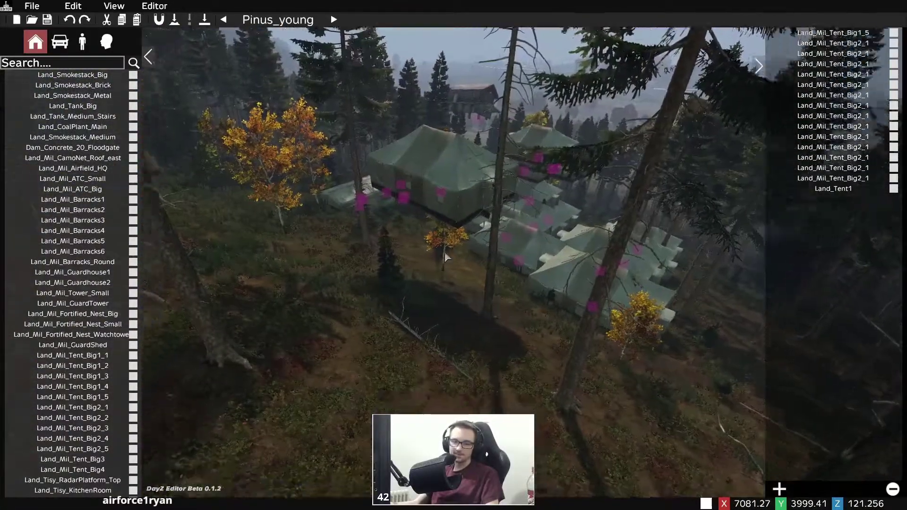
key("w")
key("space")
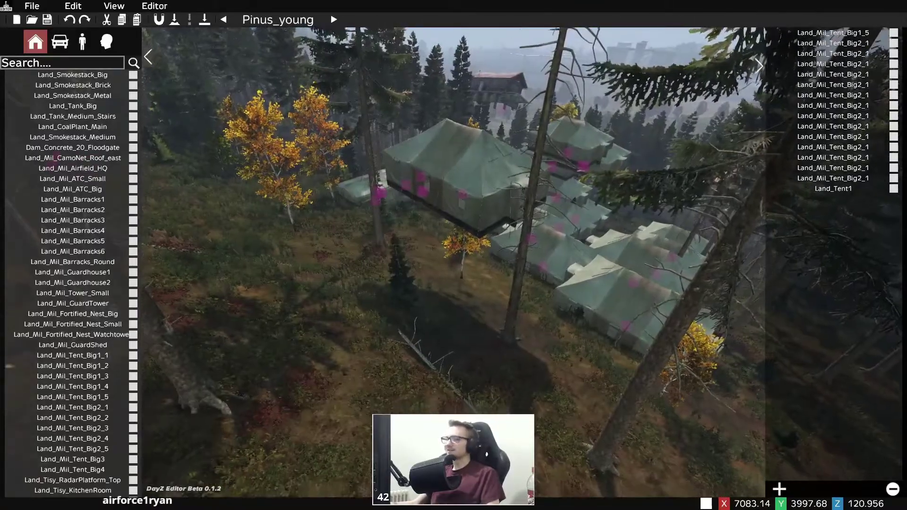
- Copy the small house and small tent with the items around them, and paste the group in the woods beyond the camp
key("w")
key("q")
key("space")
key("d")
key("q")
middle_click_drag(529, 281, 335, 333)
key("z")
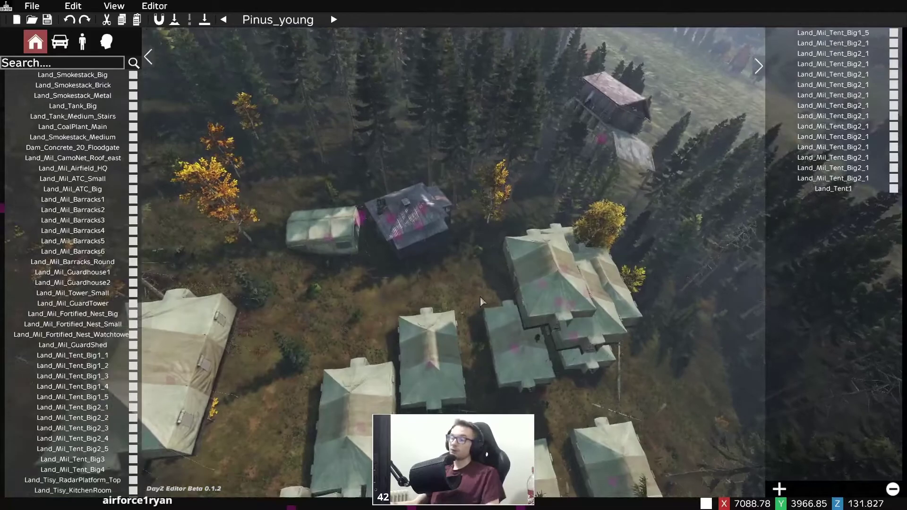
left_click_drag(483, 296, 303, 151)
middle_click_drag(250, 302, 366, 222)
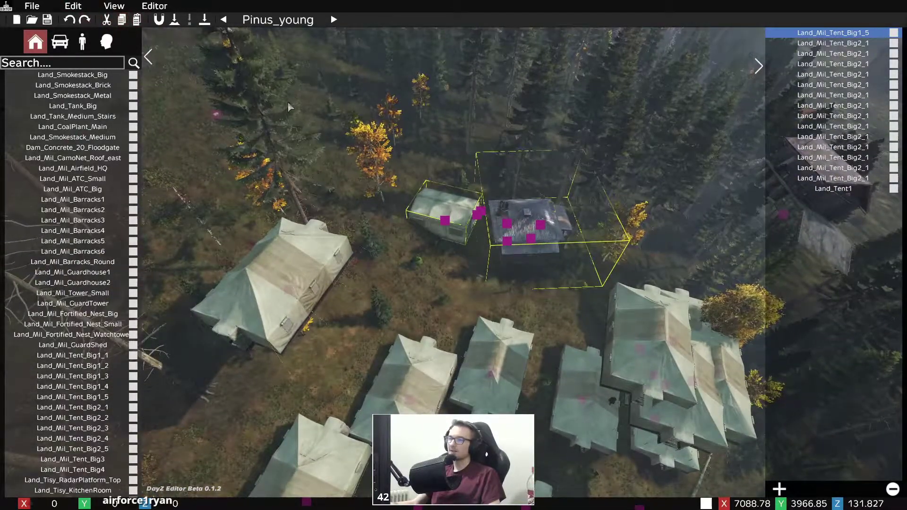
left_click(321, 105)
key("ctrl+v")
key("s")
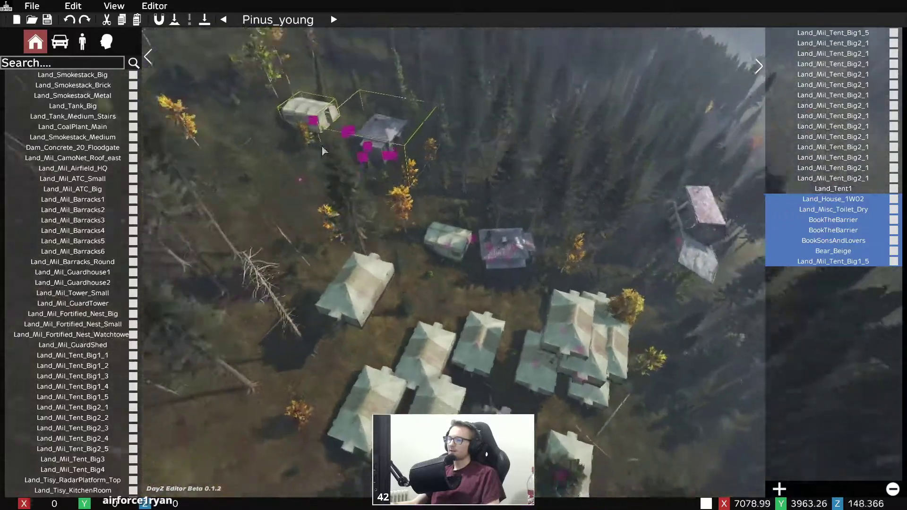
- Paste several more copies of the house-and-tent group across the wooded slope behind the camp
left_click(352, 234)
key("d")
right_click_drag(437, 229, 321, 97)
key("ctrl+v")
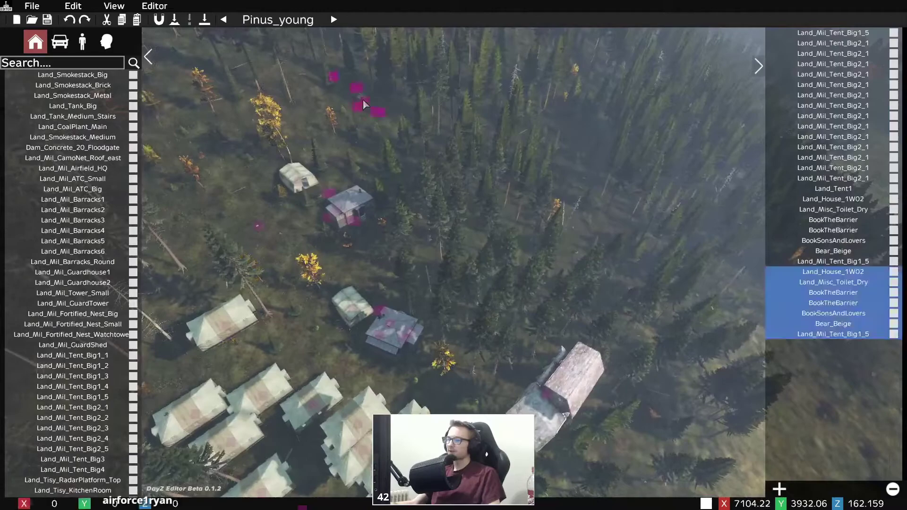
key("ctrl+v")
key("ctrl+v")
key("ctrl+v")
- Paste further copies of the house-and-tent group among the trees on either side of the existing copies
left_click(198, 260)
key("s")
right_click_drag(198, 260, 181, 250)
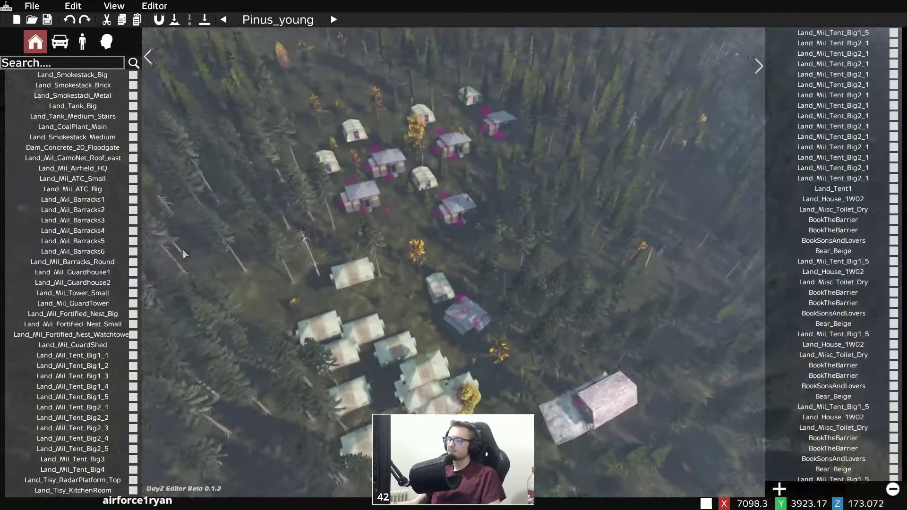
key("ctrl+v")
key("ctrl+v")
key("ctrl+v")
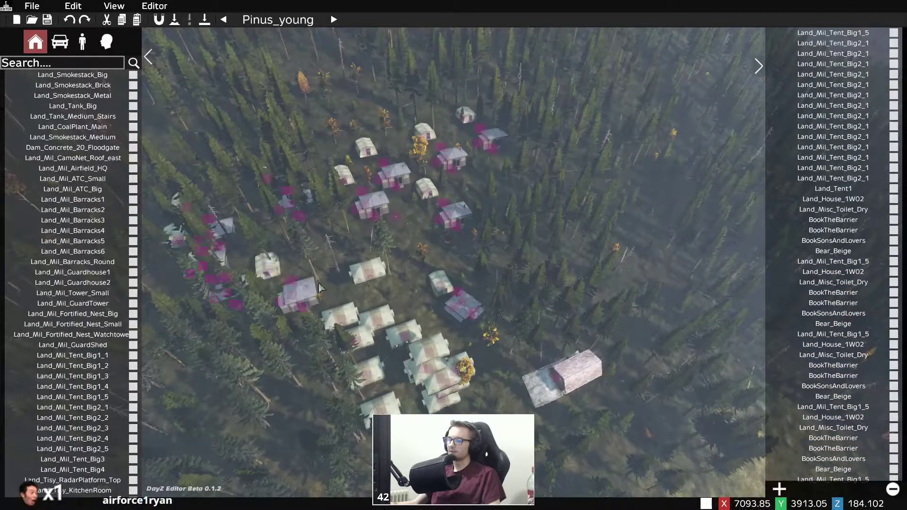
key("w")
right_click_drag(331, 294, 307, 294)
key("ctrl+z")
key("ctrl+v")
key("ctrl+v")
- Extend the pasted settlement with more house-and-tent groups deeper in the dense forest beside the camp
key("d")
right_click_drag(659, 298, 525, 307)
key("d")
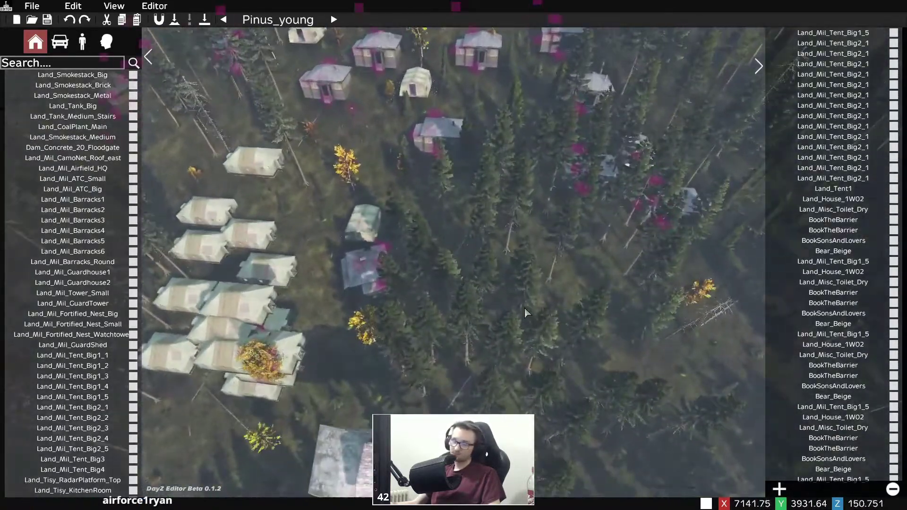
key("ctrl+v")
left_click(585, 252)
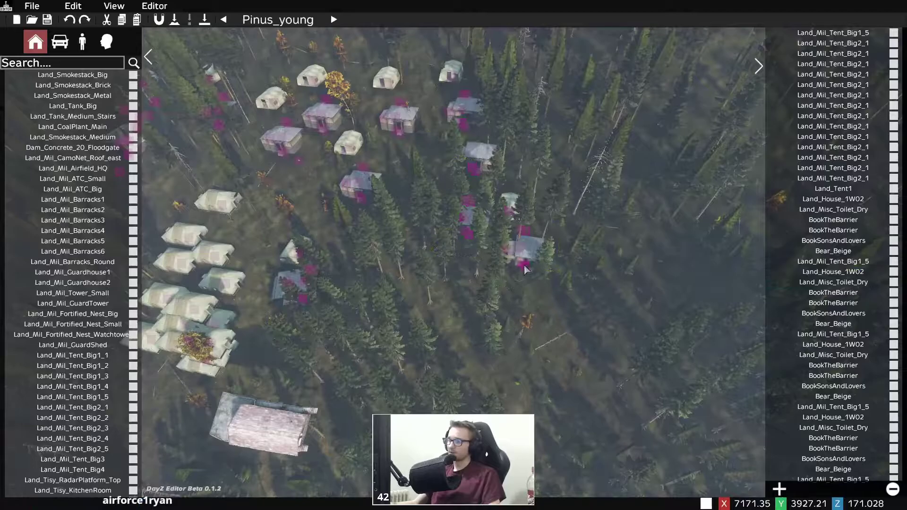
left_click_drag(523, 264, 571, 232)
key("d")
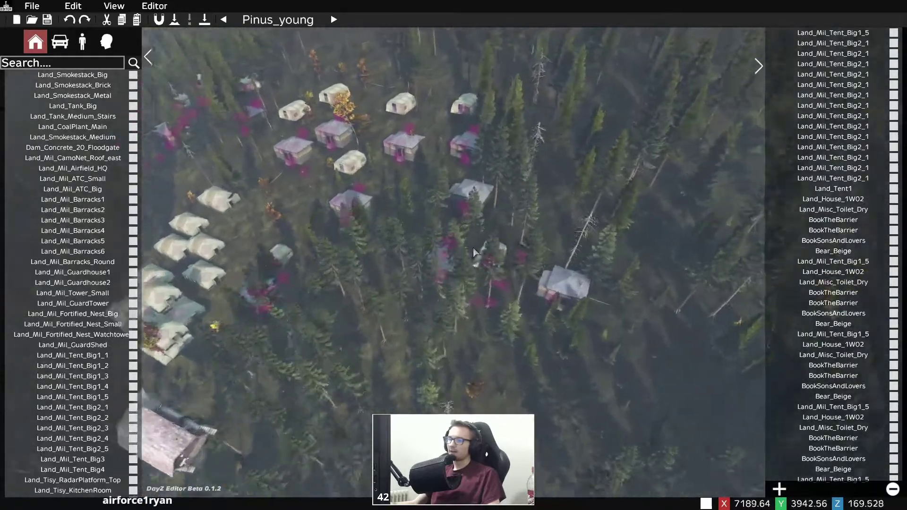
- Box-select the outermost pasted house-and-tent groups in the dense forest and delete them
key("w")
key("d")
key("s")
key("s")
right_click(452, 262)
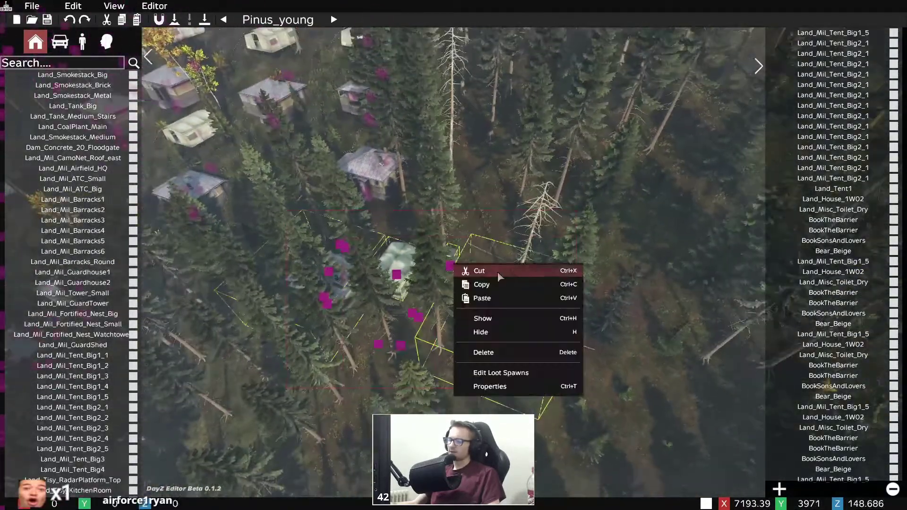
left_click(480, 227)
key("s")
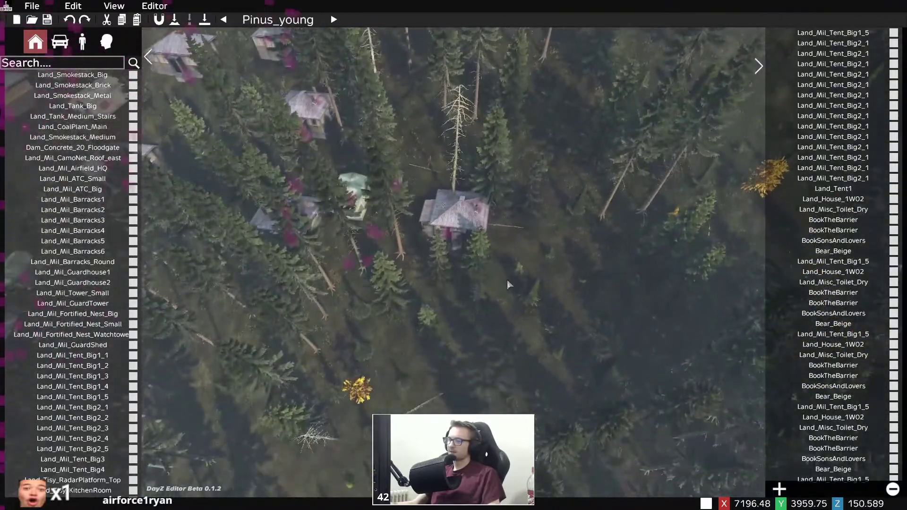
left_click_drag(528, 309, 228, 160)
key("Delete")
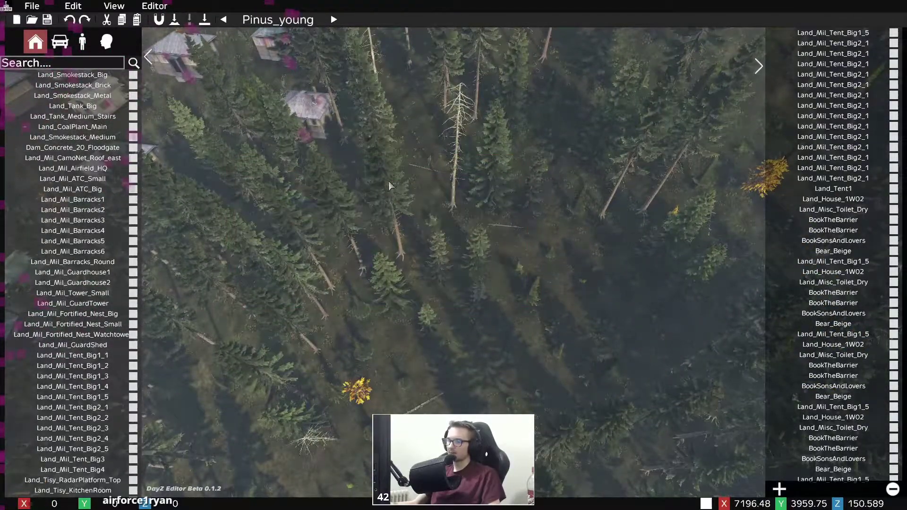
- Turn on magnet mode and paste a house-and-tent group in the cleared part of the forest
left_click(162, 21)
key("ctrl+v")
key("d")
key("w")
right_click_drag(515, 220, 492, 159)
key("z")
key("a")
- Enable ground mode and raise the pasted small tent into the air beside the house
left_click(174, 25)
key("d")
key("w")
right_click_drag(434, 237, 437, 192)
key("a")
key("s")
key("w")
key("s")
key("a")
left_click_drag(458, 233, 466, 159, "alt")
left_click(174, 21)
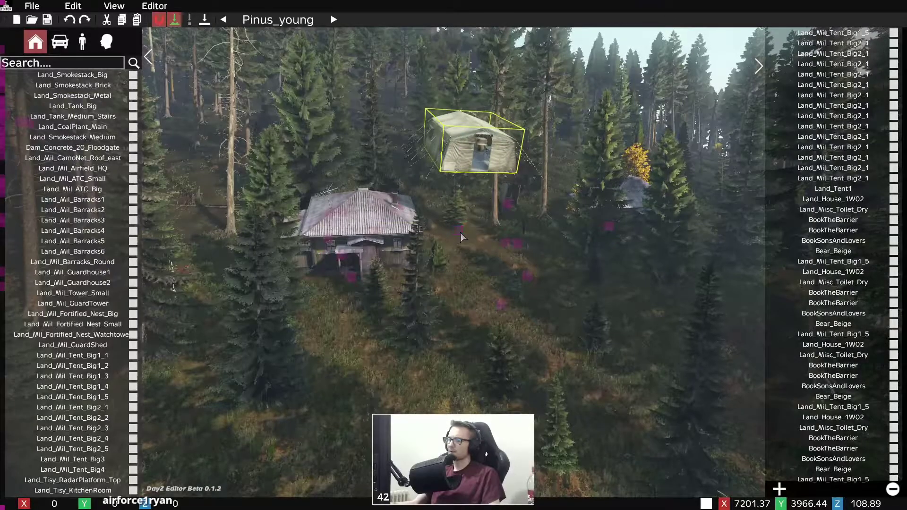
- Cut the raised small tent and paste it on the forest floor in front of the house
key("ctrl+x")
key("s")
key("ctrl+v")
key("w")
key("a")
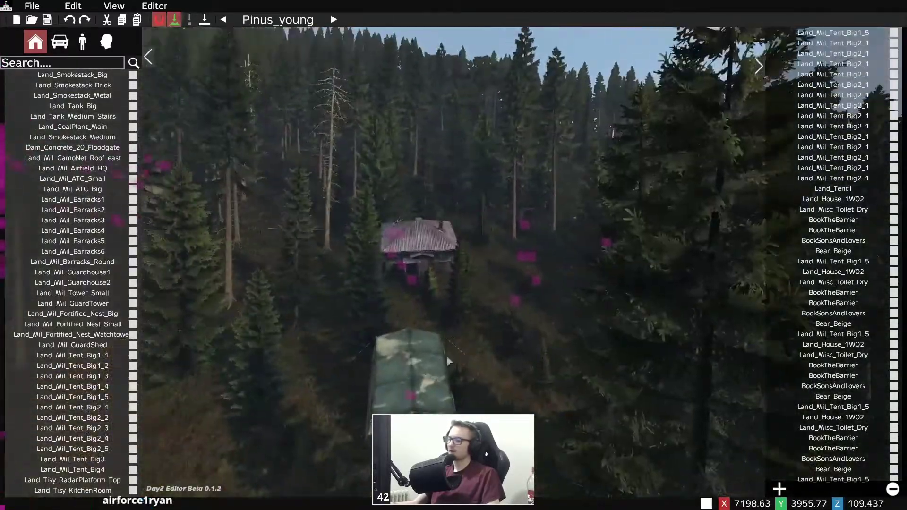
- Turn off ground mode and toggle magnet mode
left_click(175, 20)
left_click(157, 22)
right_click_drag(443, 243, 301, 305)
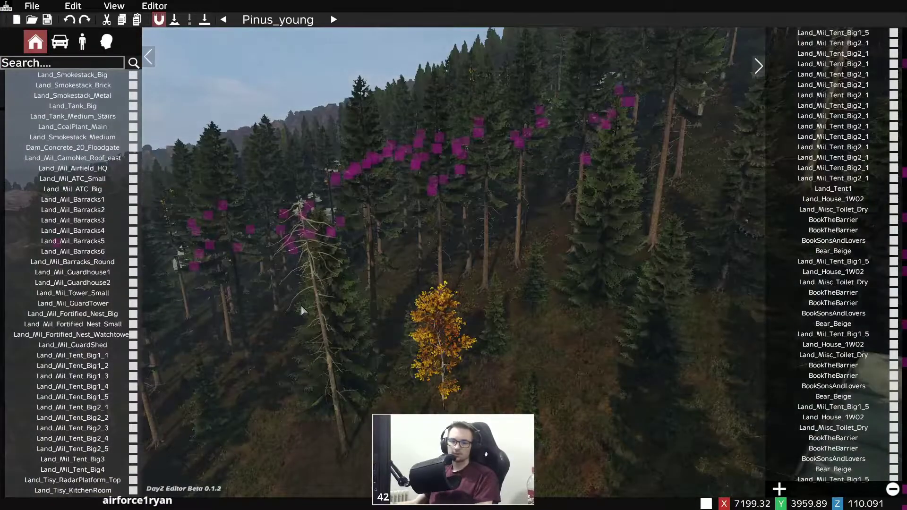
- Turn off magnet mode
left_click(159, 20)
right_click_drag(265, 161, 314, 188)
key("s")
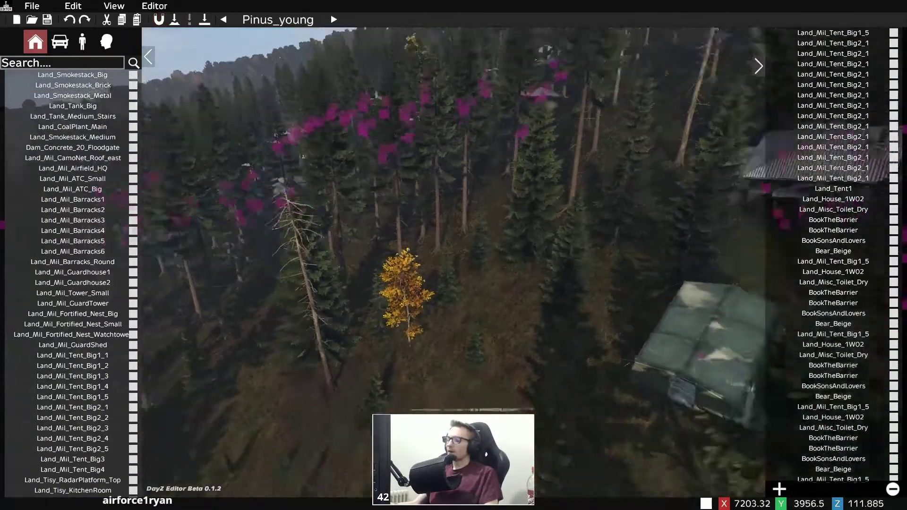
- Fly over the forest to examine the placed houses and tents from above
key("a")
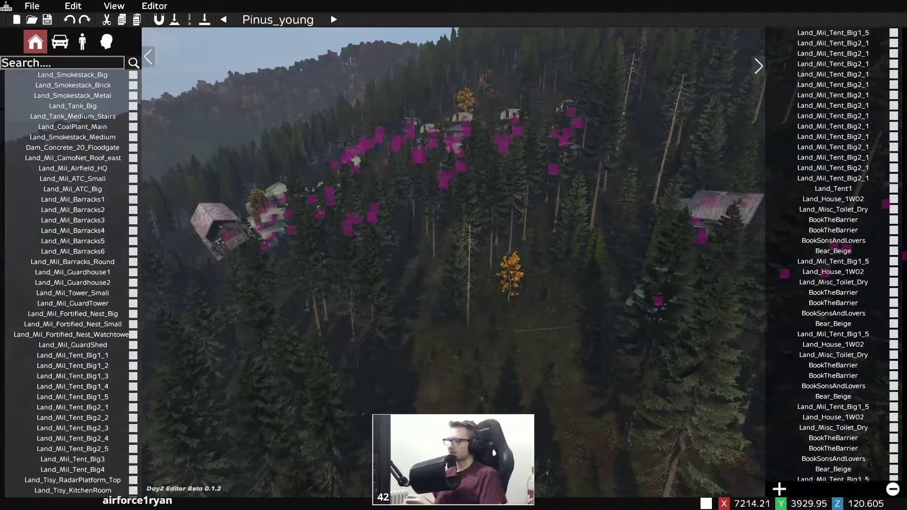
key("w")
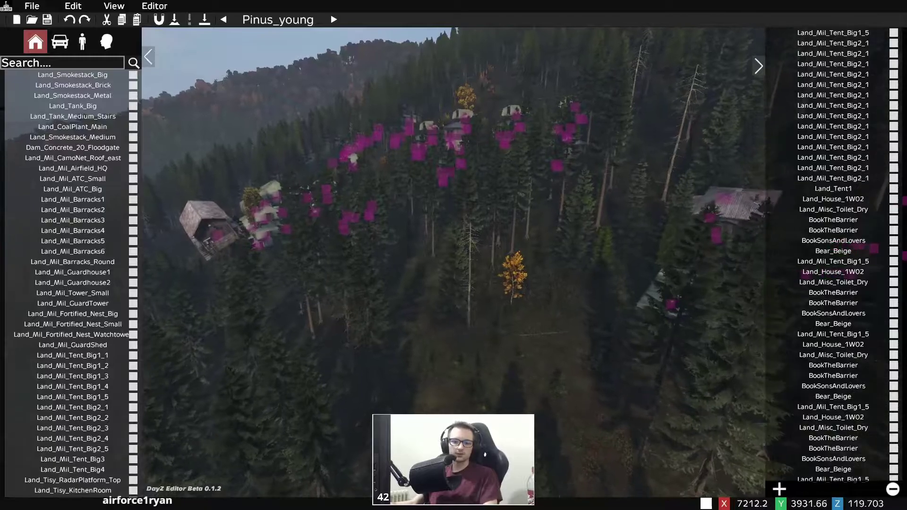
key("w")
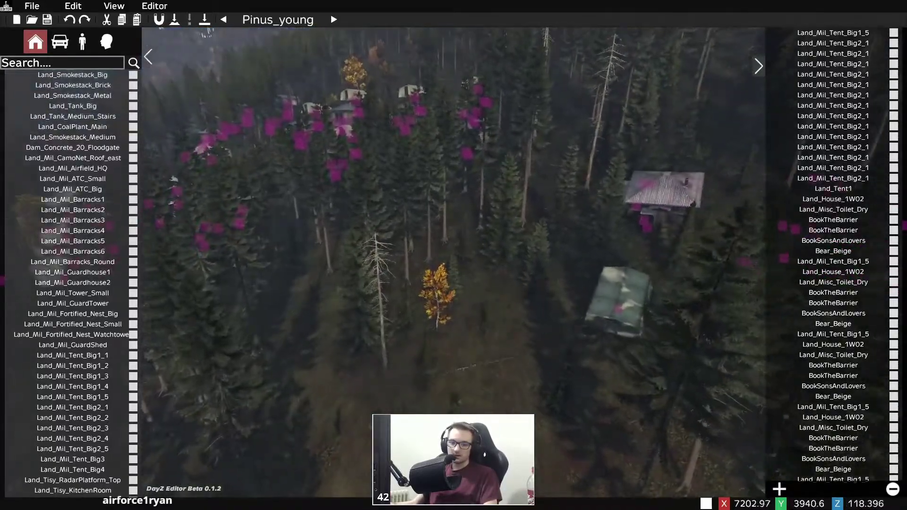
key("a")
key("s")
key("s")
key("d")
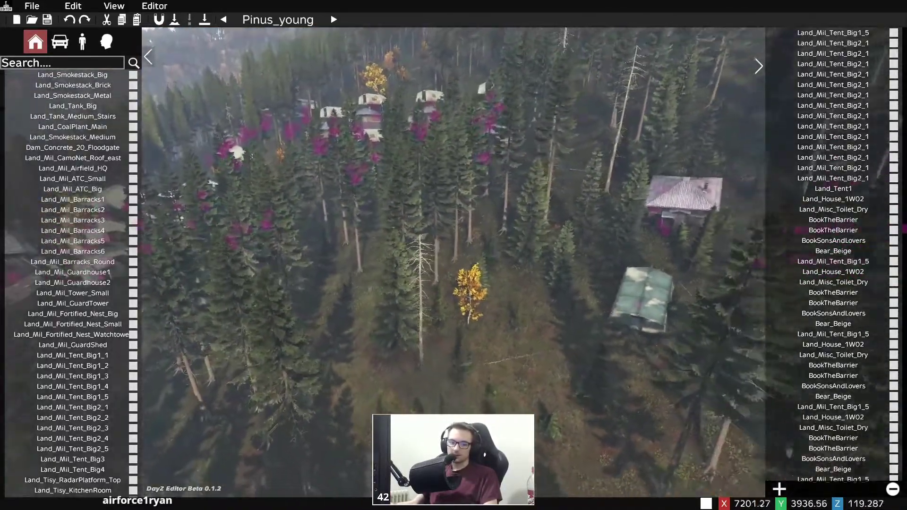
key("w")
key("w")
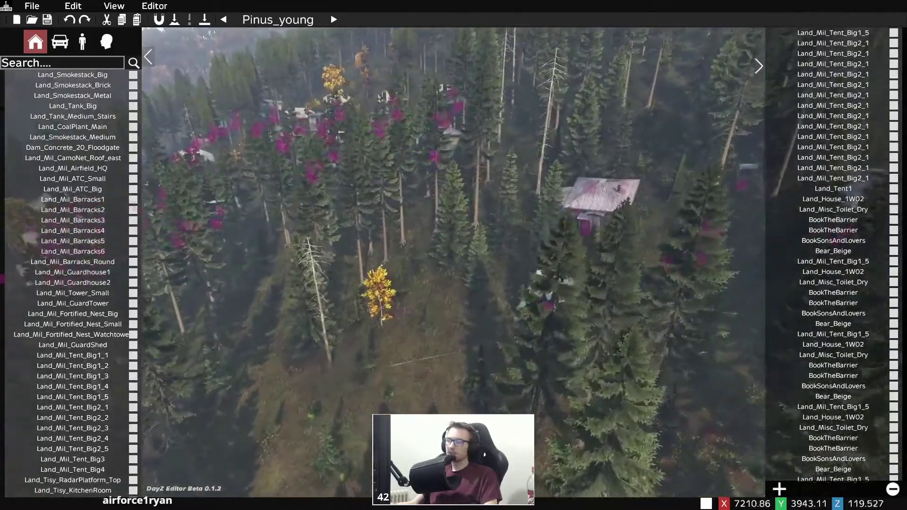
key("w")
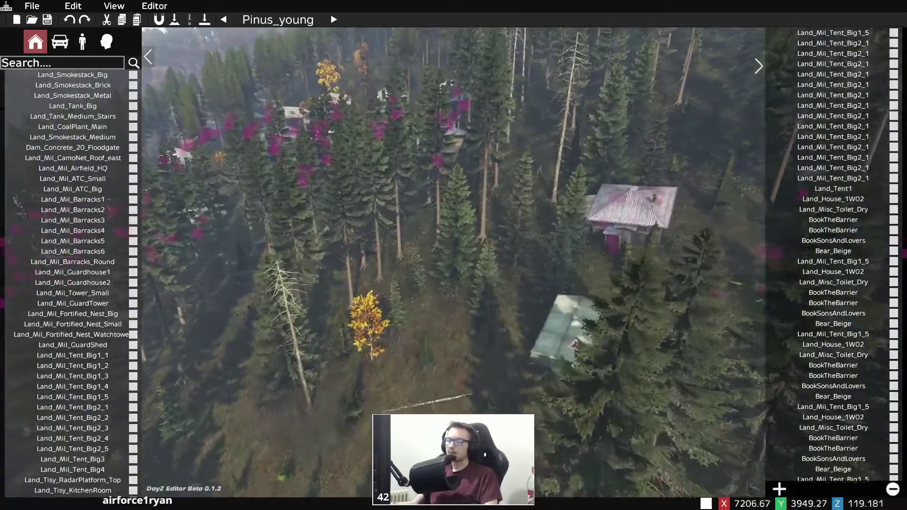
key("q")
key("space")
key("a")
key("s")
key("s")
key("d")
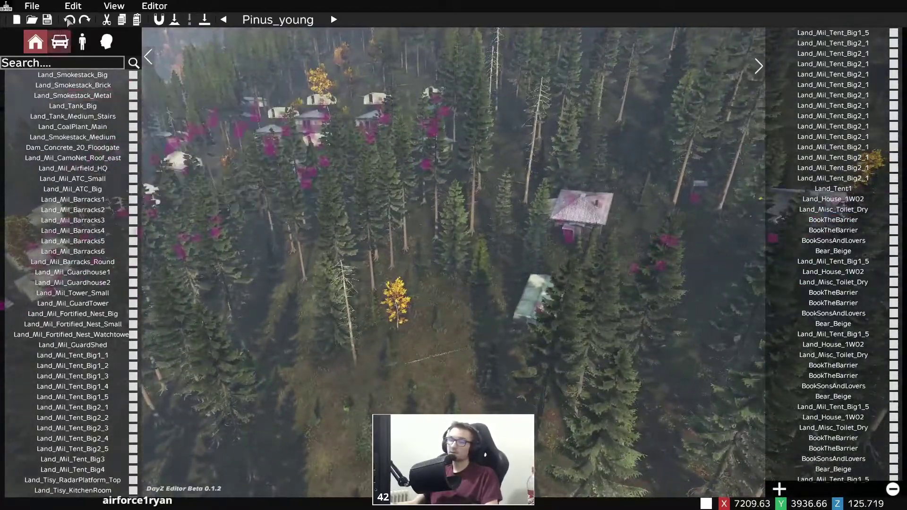
left_click(73, 6)
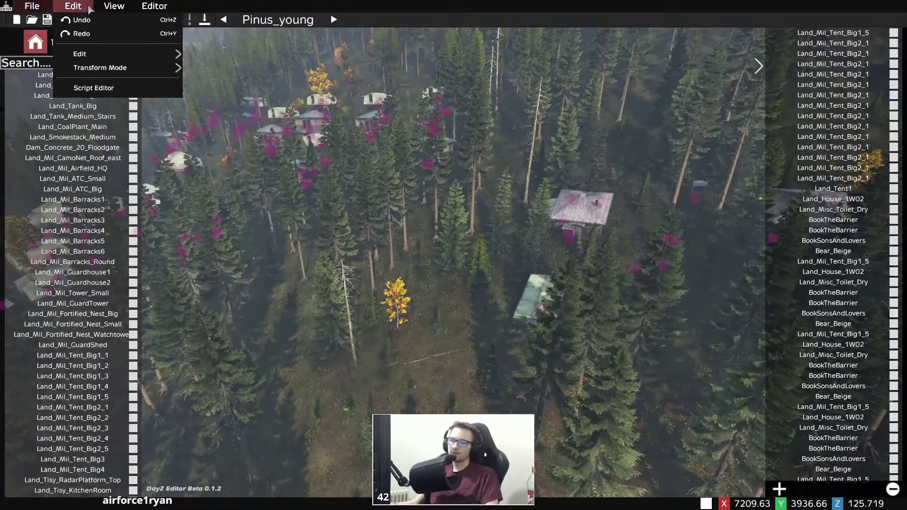
left_click(155, 5)
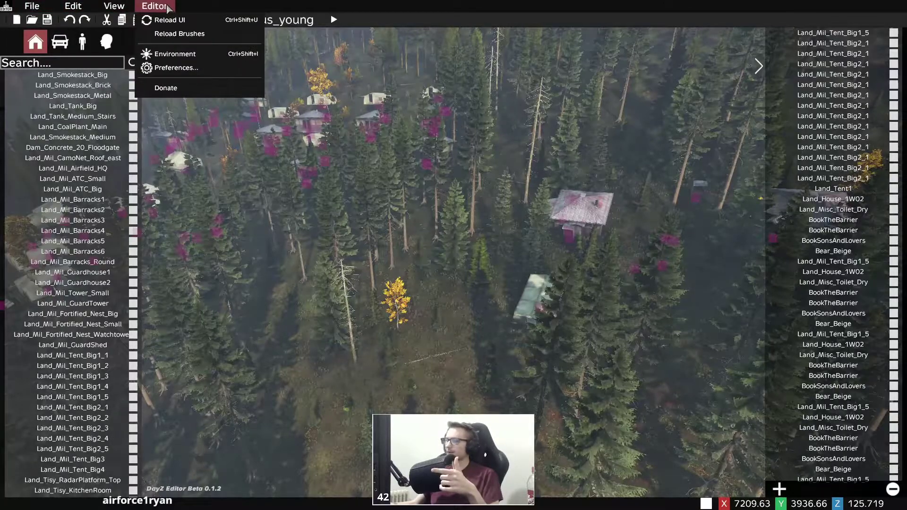
left_click(164, 6)
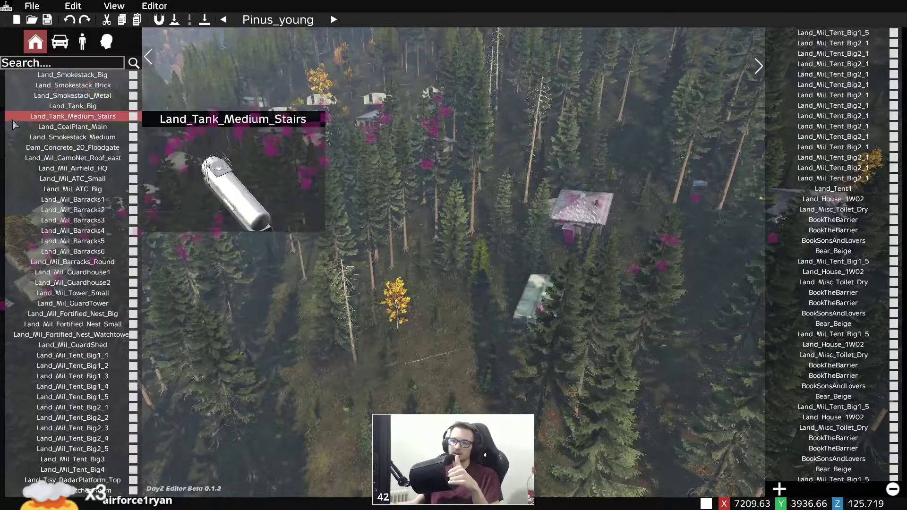
scroll(28, 118, "down", 3)
scroll(31, 120, "up", 4)
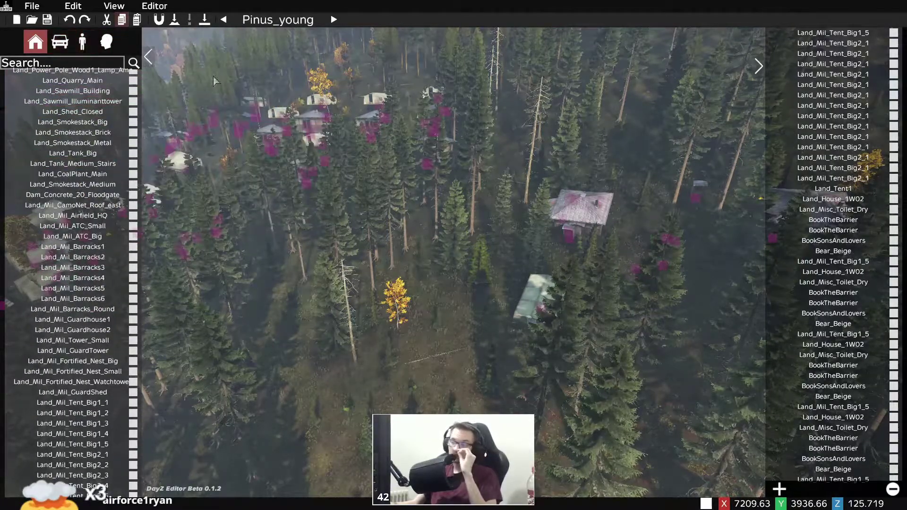
- Add eight groups at the end of the placed objects list and try to move the last tent entry into the first group
scroll(800, 369, "down", 5)
left_click(780, 491)
left_click(781, 491)
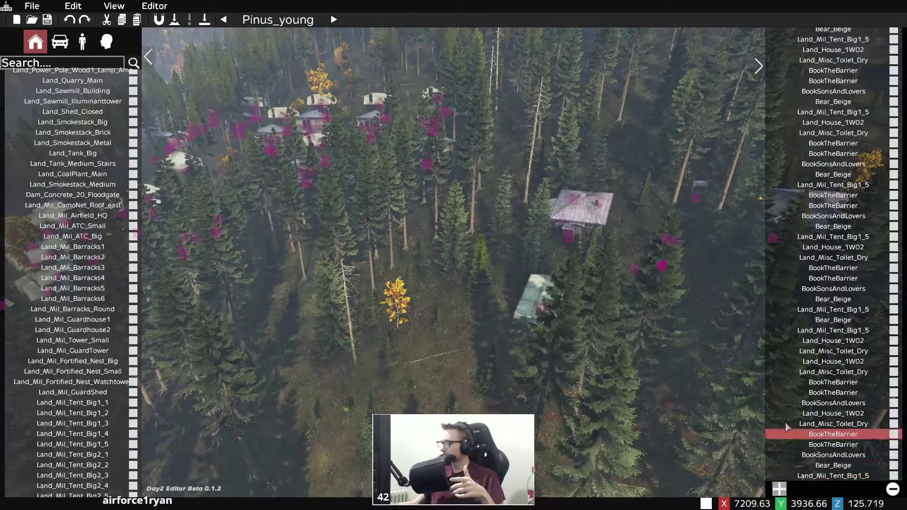
scroll(786, 434, "down", 2)
left_click(780, 494)
left_click(780, 493)
left_click(779, 493)
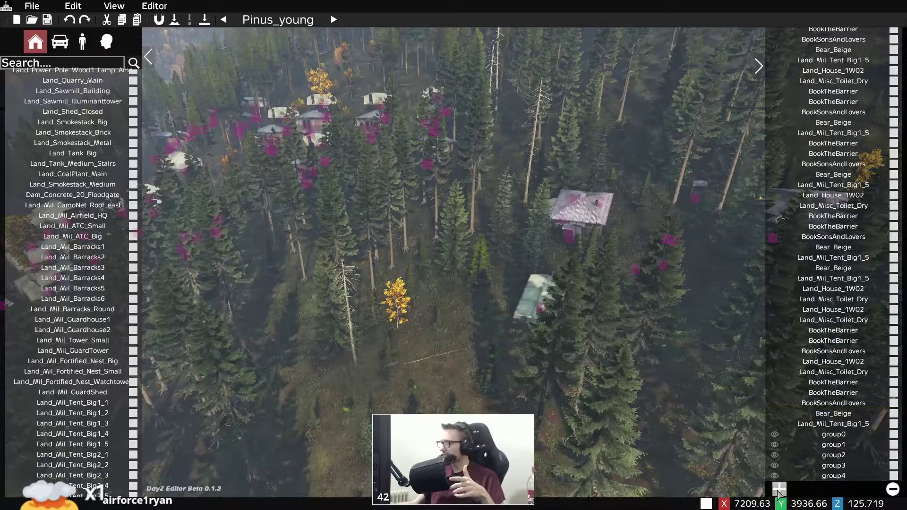
left_click(779, 491)
left_click(779, 492)
left_click(778, 491)
left_click_drag(832, 393, 828, 406)
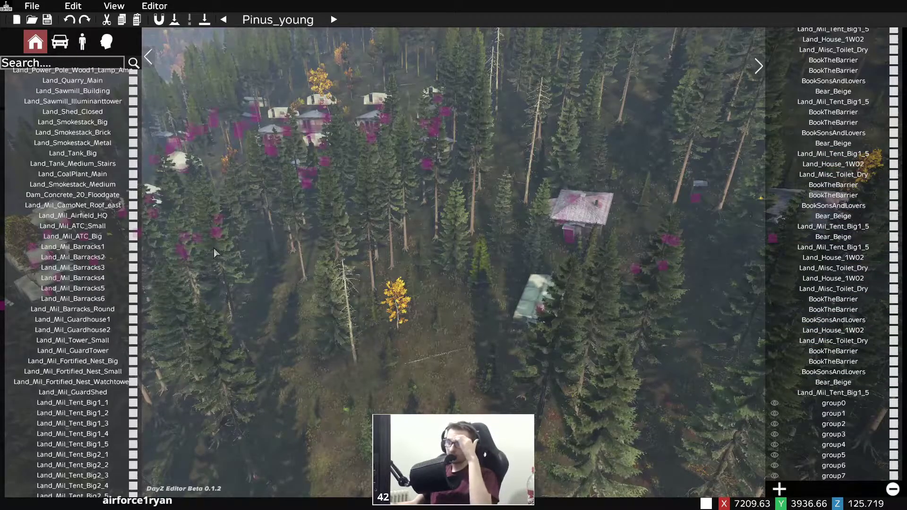
right_click_drag(370, 148, 296, 143)
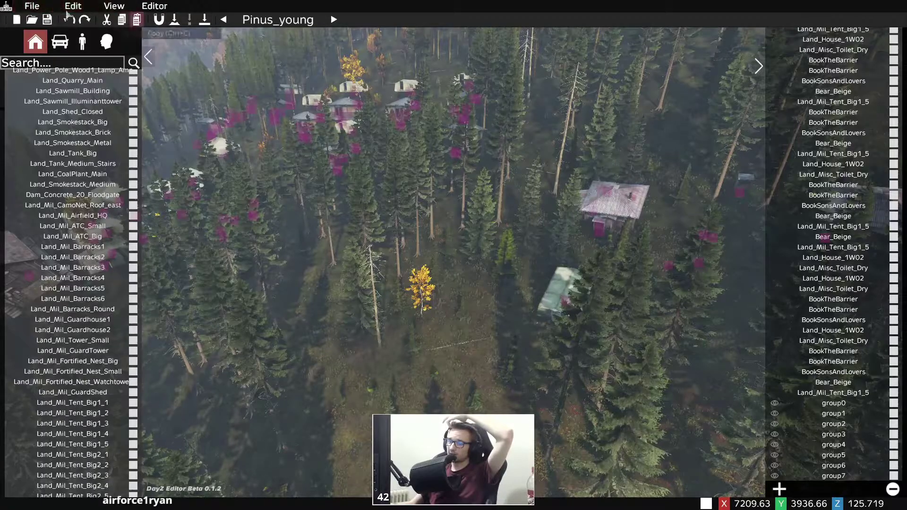
left_click(42, 8)
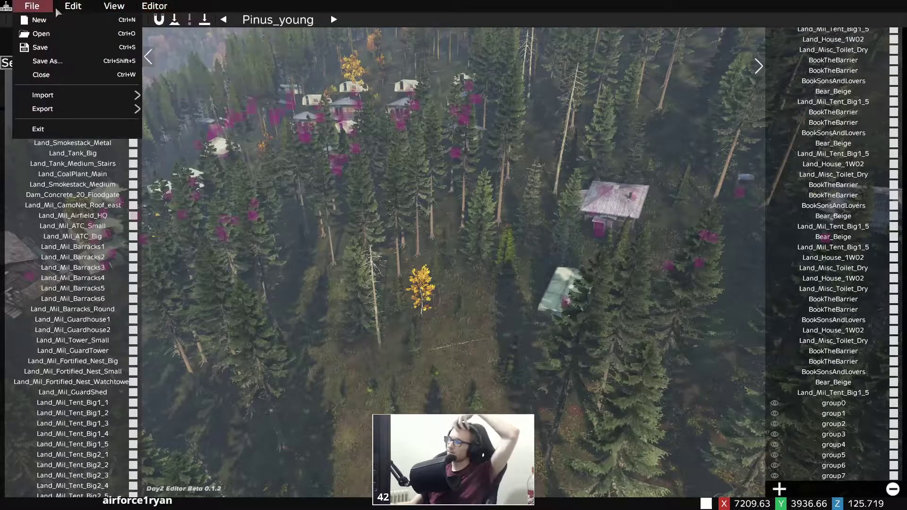
mouse_move(89, 7)
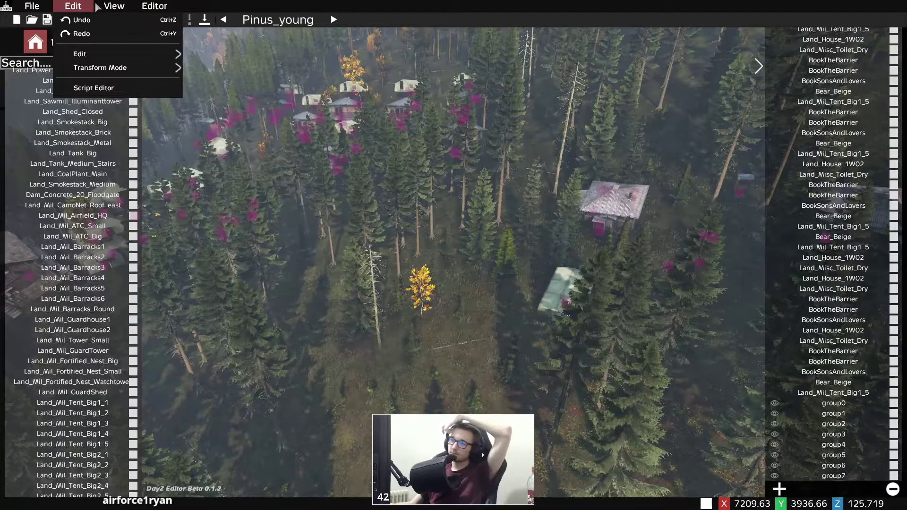
- Save the current map as EditorIsInBeta
mouse_move(32, 7)
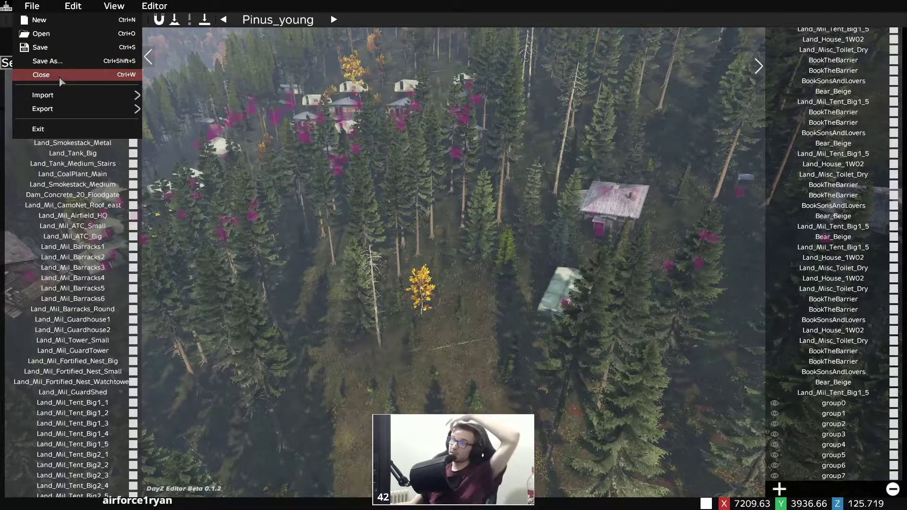
key("s")
right_click_drag(317, 136, 362, 152)
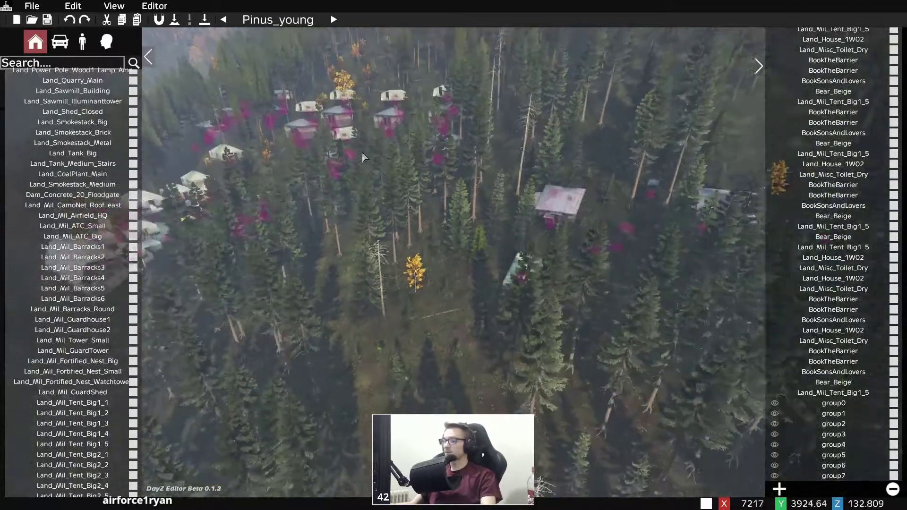
key("a")
key("s")
key("w")
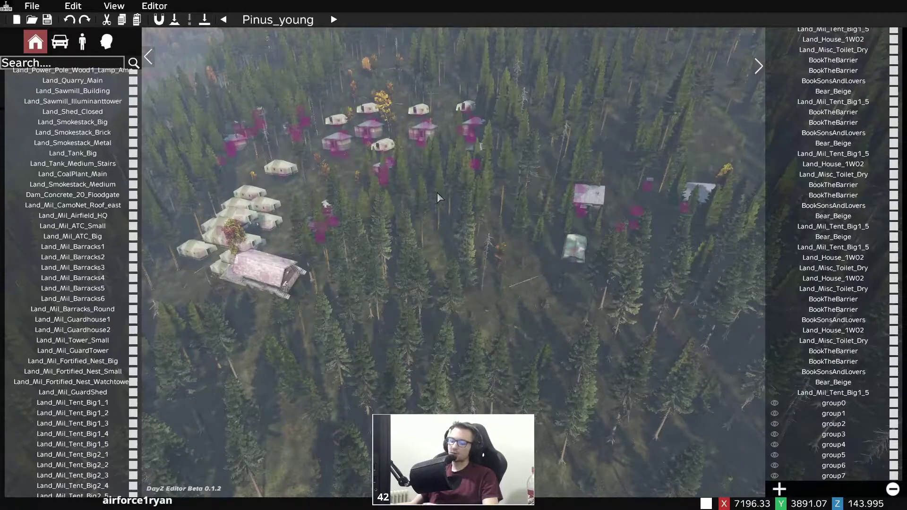
key("ctrl+s")
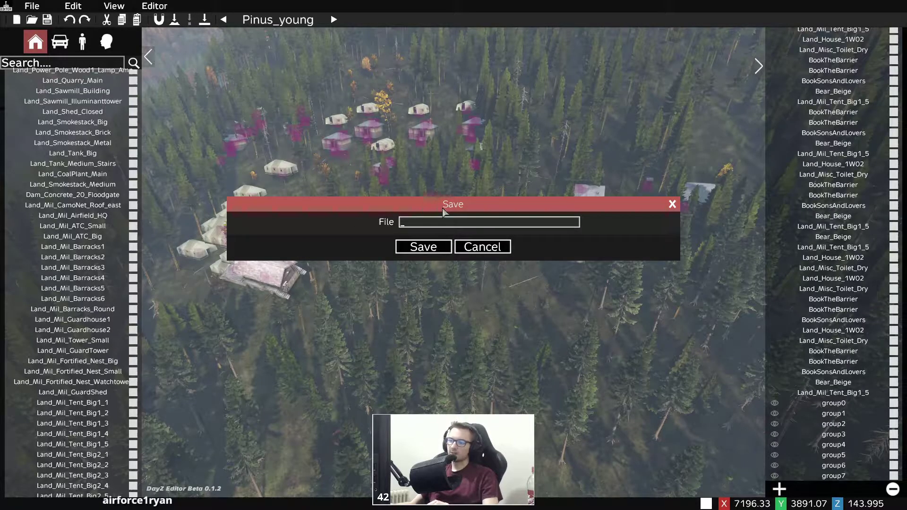
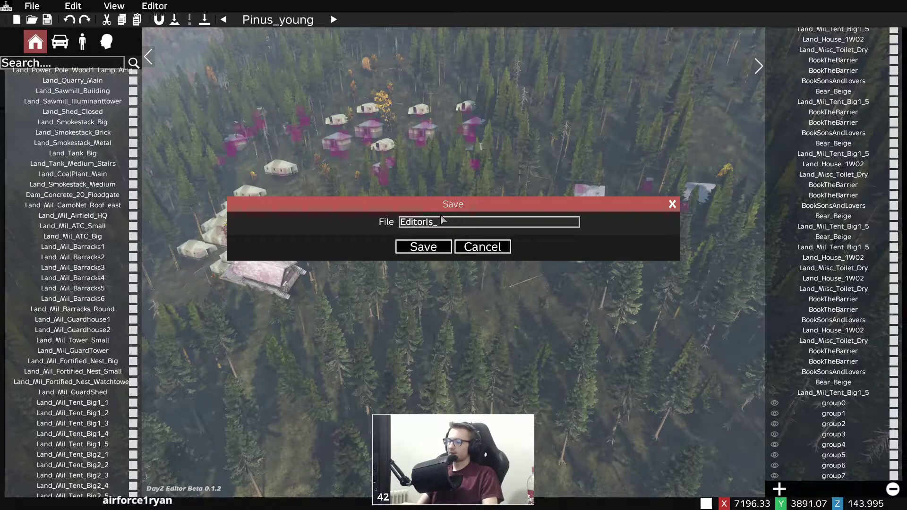
left_click(420, 246)
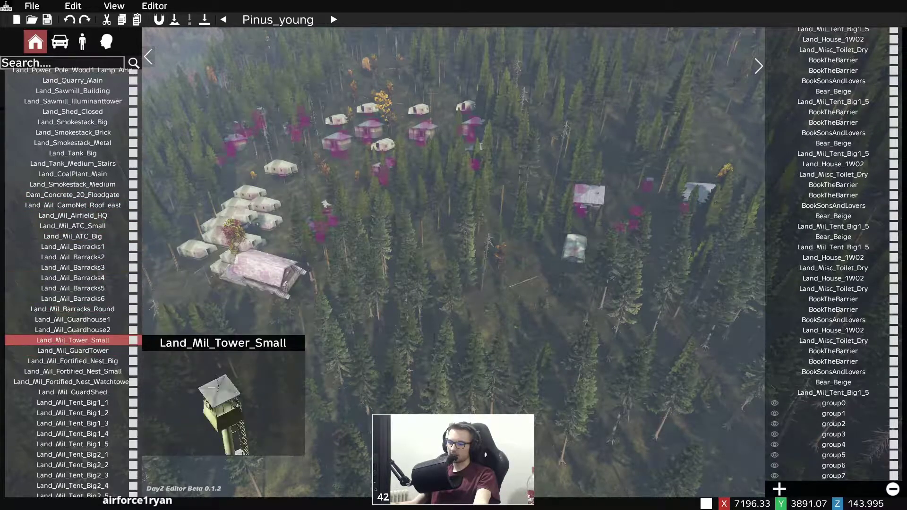
- Switch to File Explorer and open the Editor folder under profiles\Client on drive P:
key("alt+Tab")
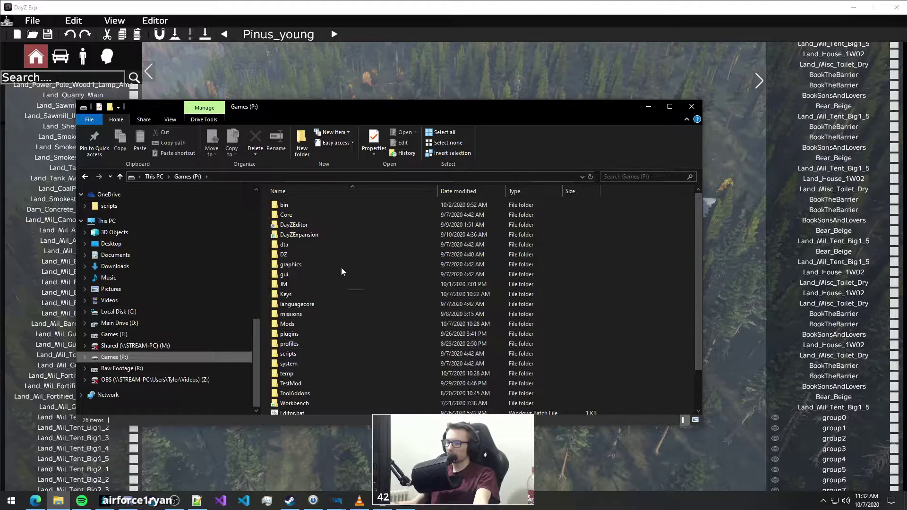
left_click_drag(328, 107, 394, 46)
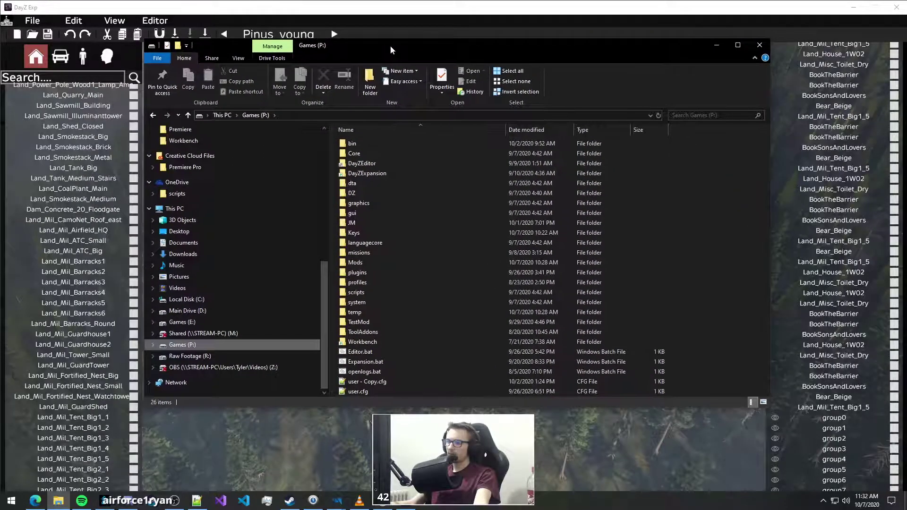
double_click(364, 284)
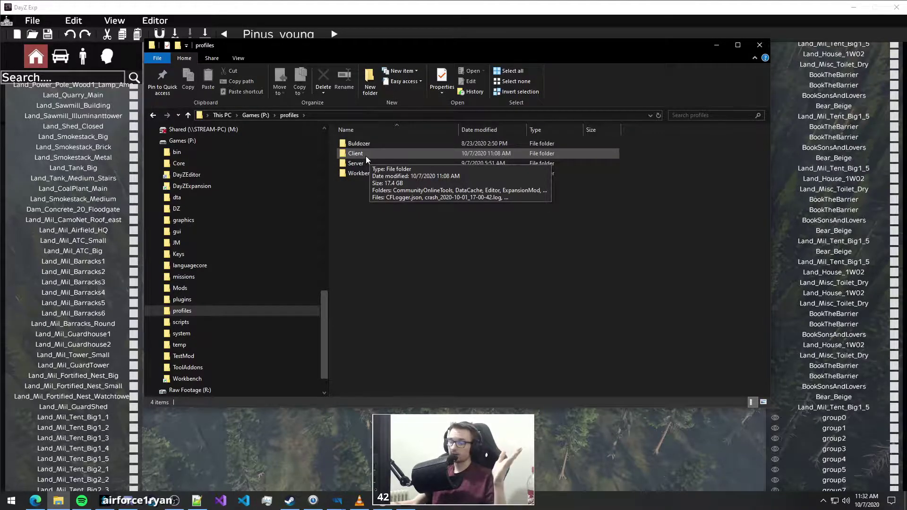
double_click(366, 156)
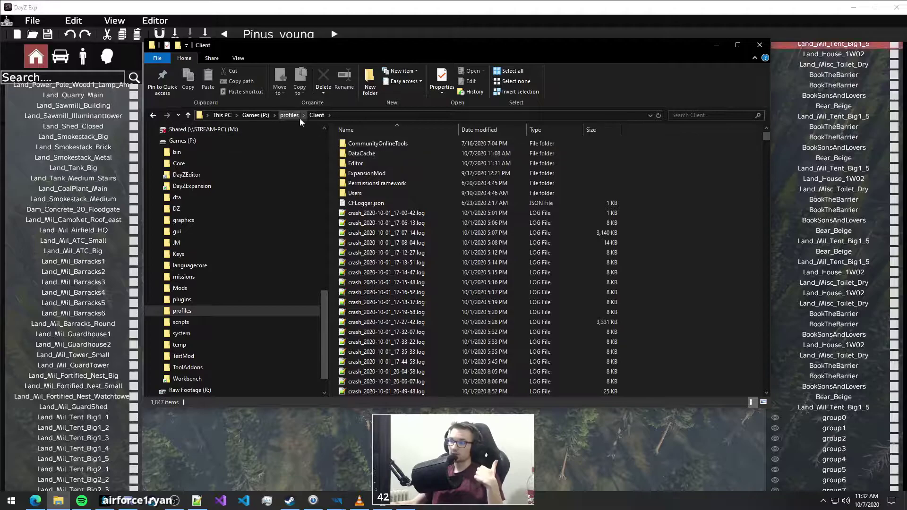
double_click(370, 162)
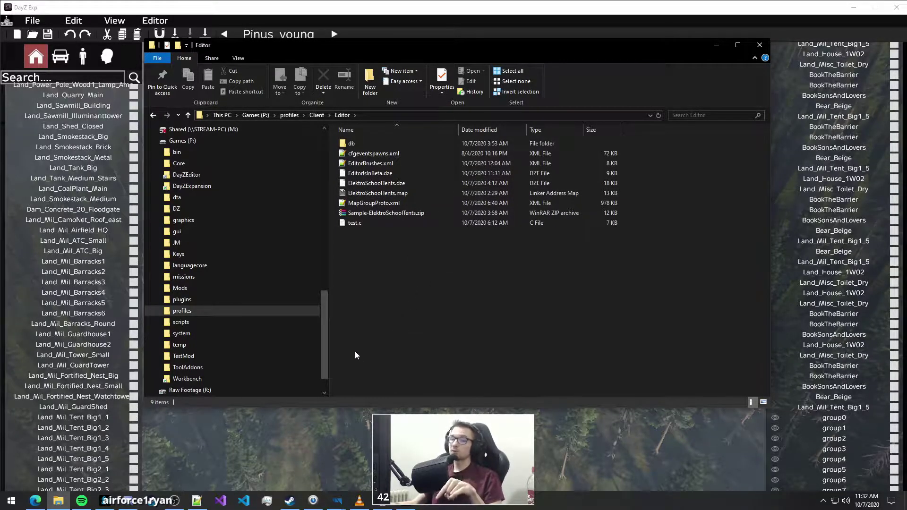
left_click_drag(325, 305, 325, 312)
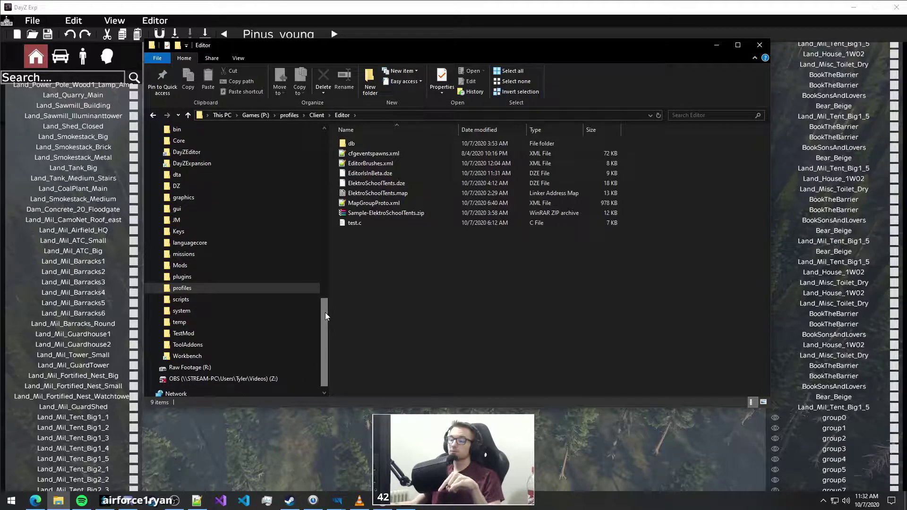
- View the contents of EditorIsInBeta.dze in Notepad++, close the file and minimize Notepad++
right_click(372, 175)
left_click(410, 236)
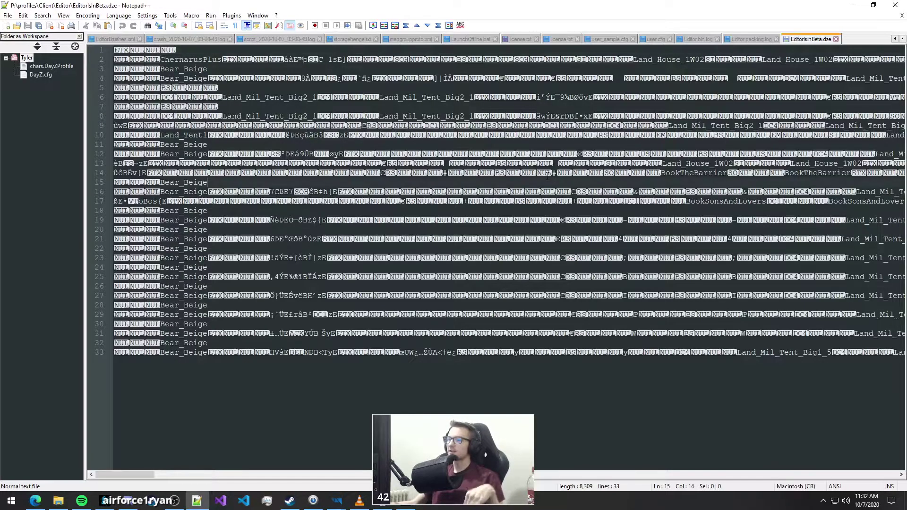
left_click(836, 38)
key("Return")
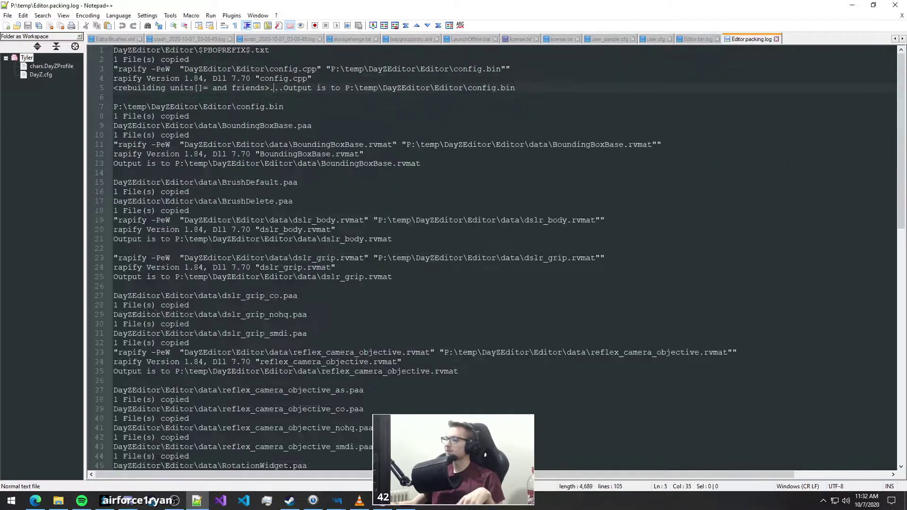
left_click(874, 5)
left_click(851, 5)
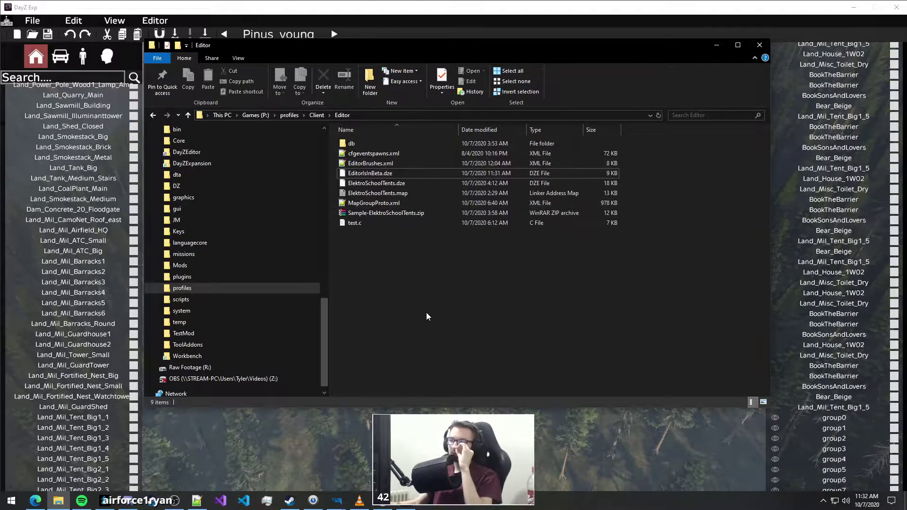
- Switch back to DayZ Editor and delete all the placed objects in the camp area
left_click(448, 416)
key("s")
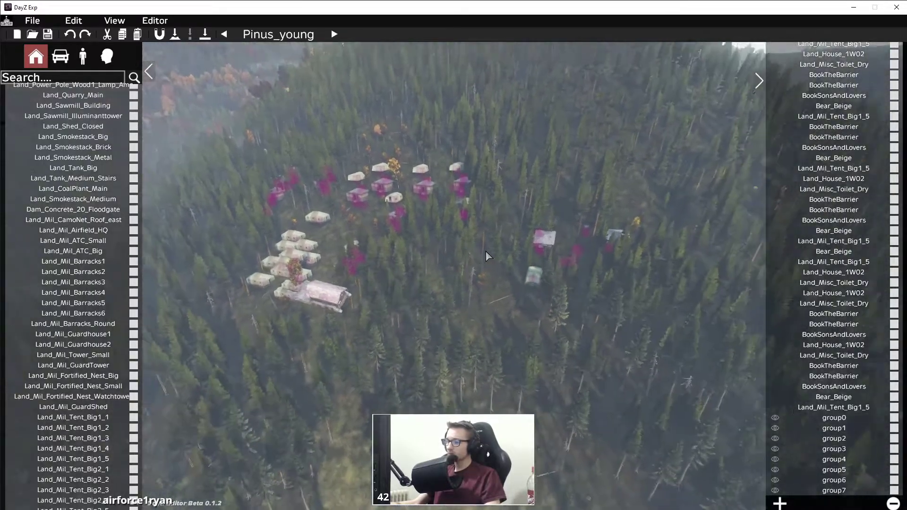
key("s")
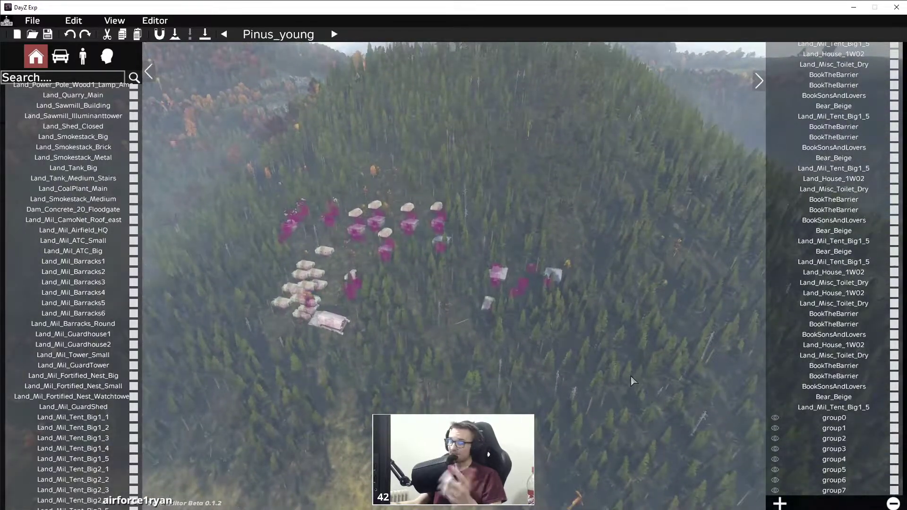
left_click_drag(617, 413, 216, 142)
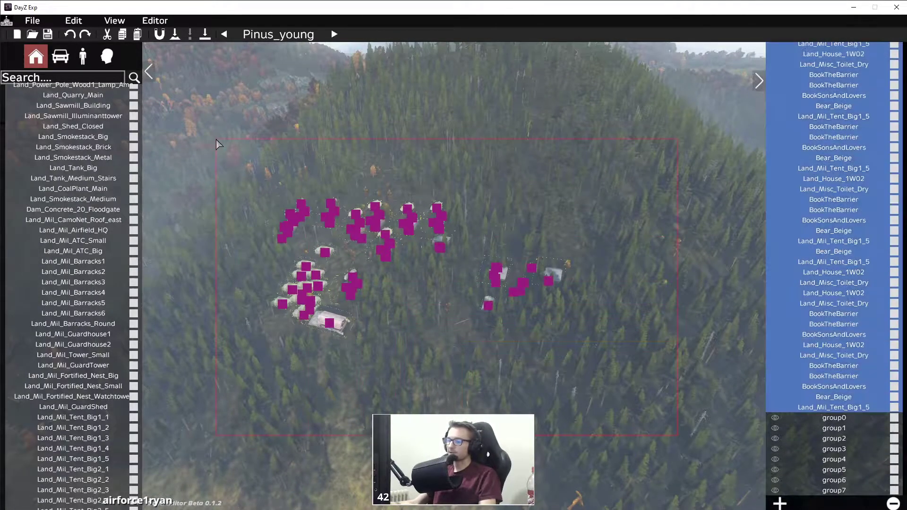
key("Delete")
- Open the saved EditorIsInBeta file to restore the placed objects
middle_click_drag(385, 189, 337, 213)
key("ctrl+o")
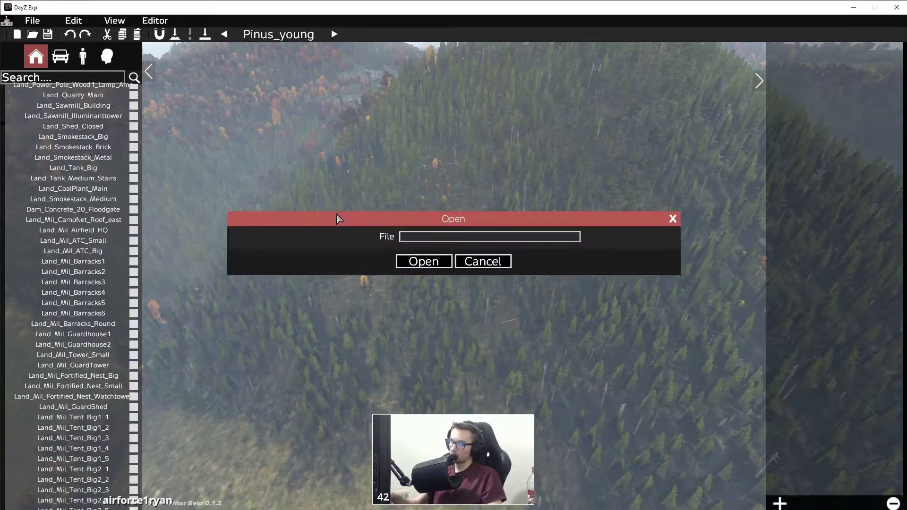
left_click(482, 261)
left_click(32, 21)
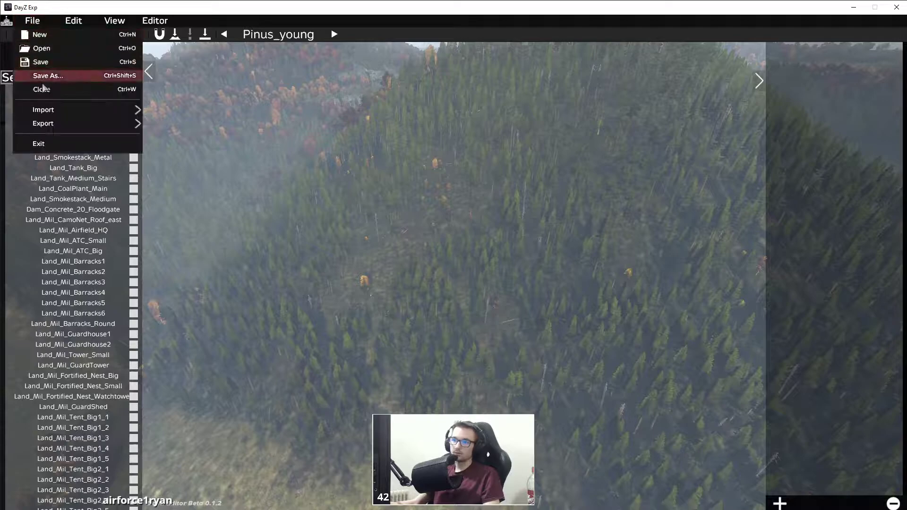
left_click(51, 48)
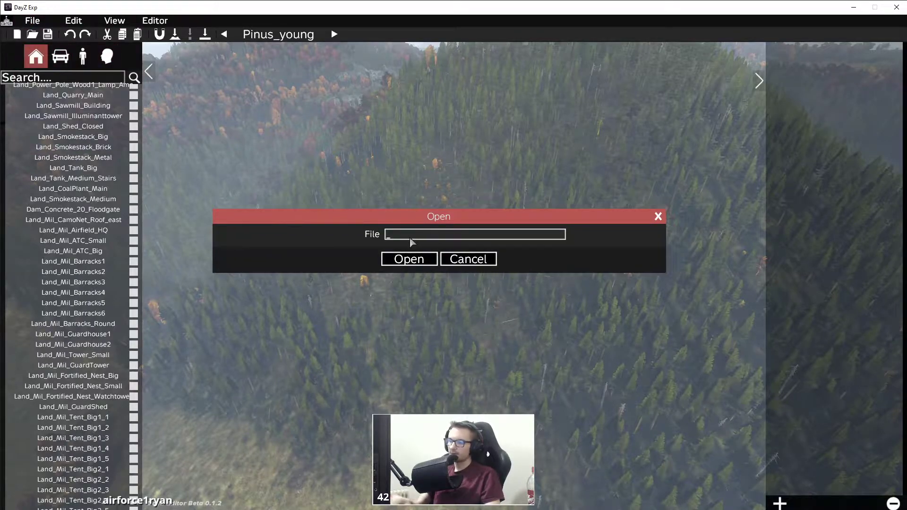
type("a")
left_click(409, 259)
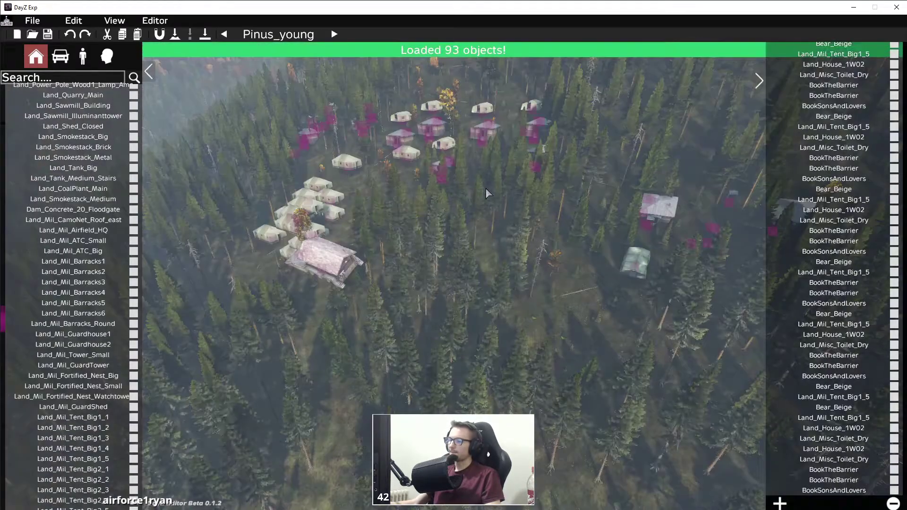
key("d")
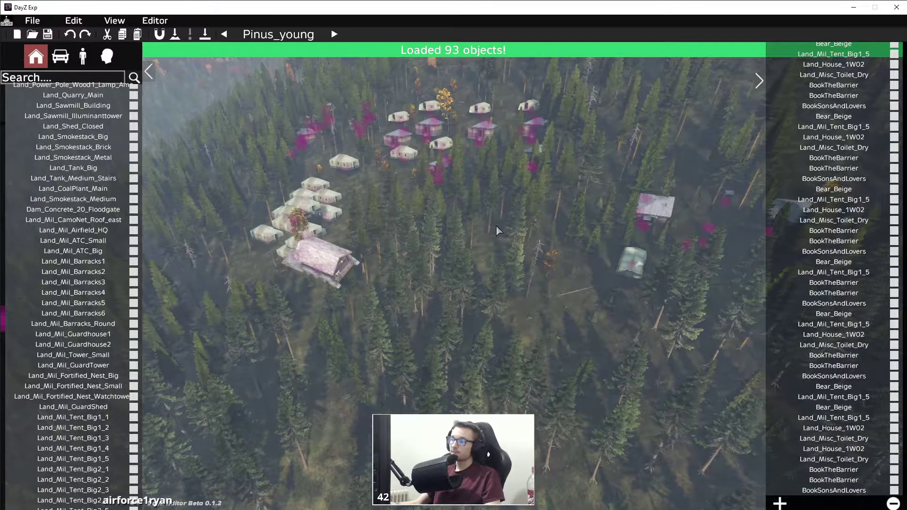
key("w")
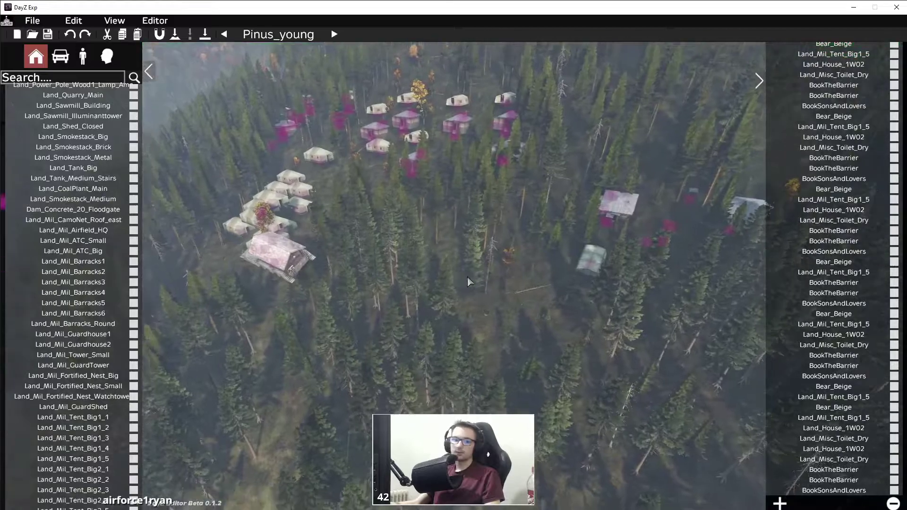
key("s")
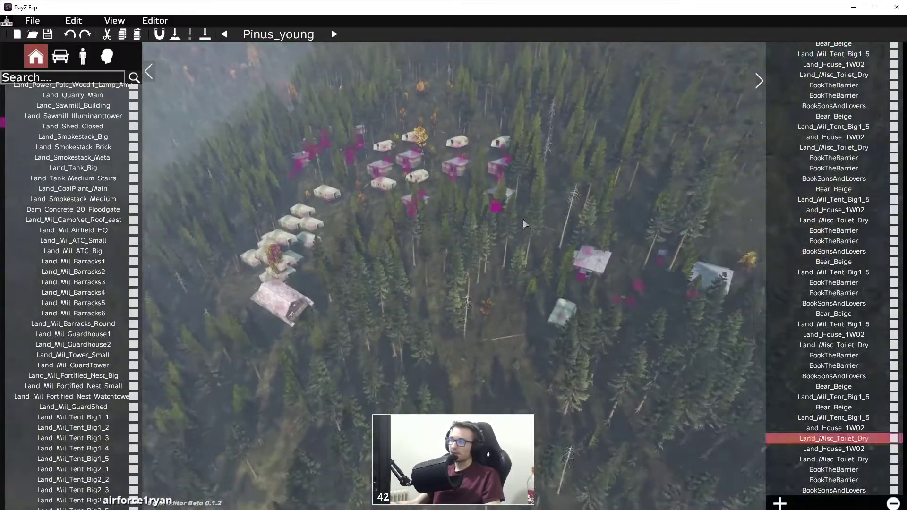
key("d")
left_click_drag(654, 343, 369, 248)
left_click(370, 251)
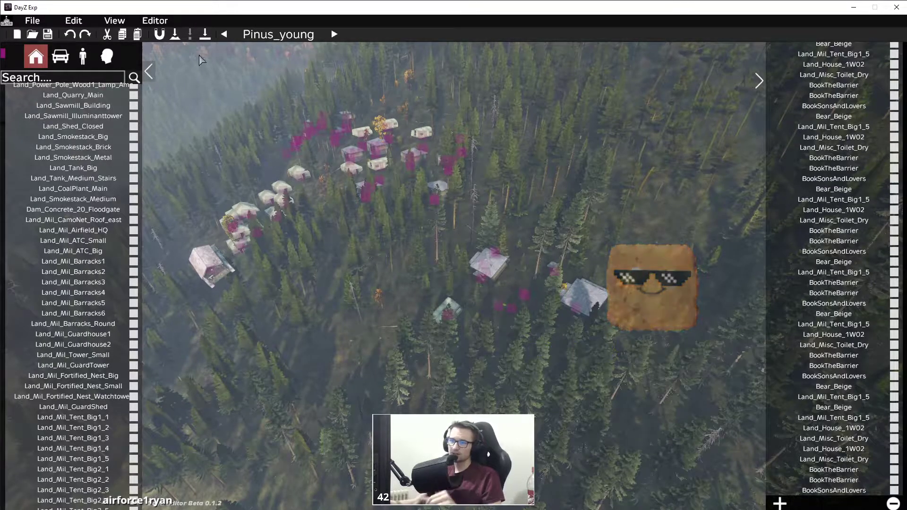
- Show the file formats available for importing a map, without importing anything
left_click(32, 21)
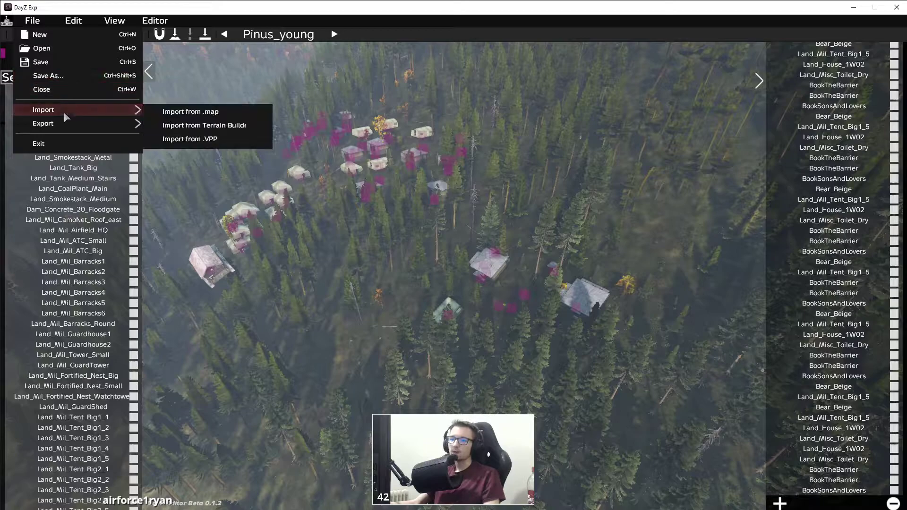
mouse_move(59, 122)
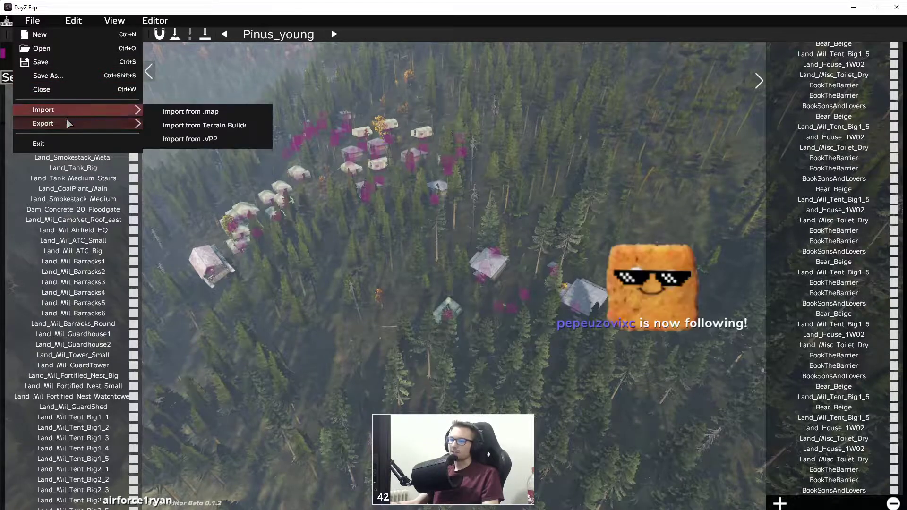
left_click(273, 311)
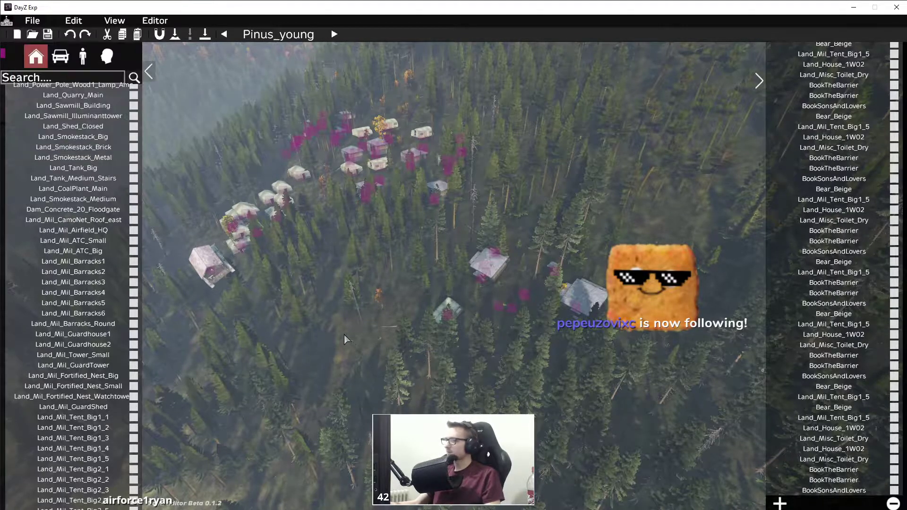
key("s")
key("w")
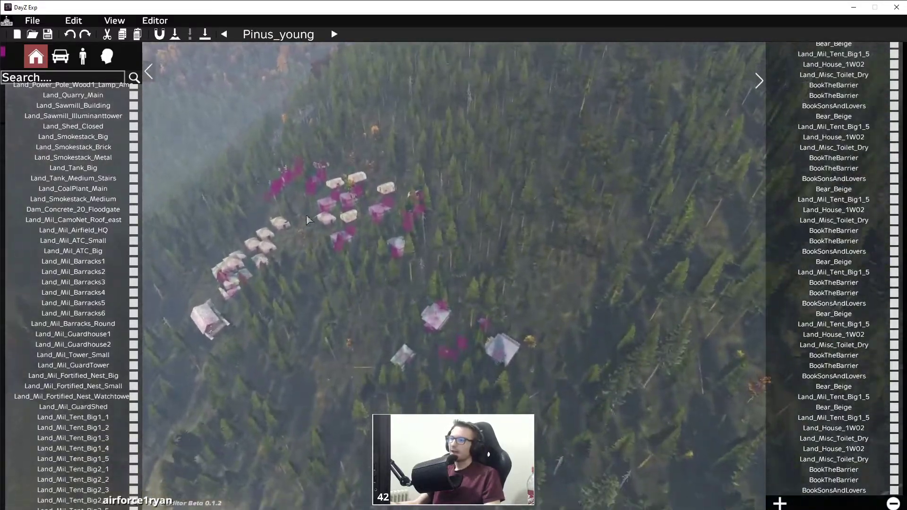
key("s")
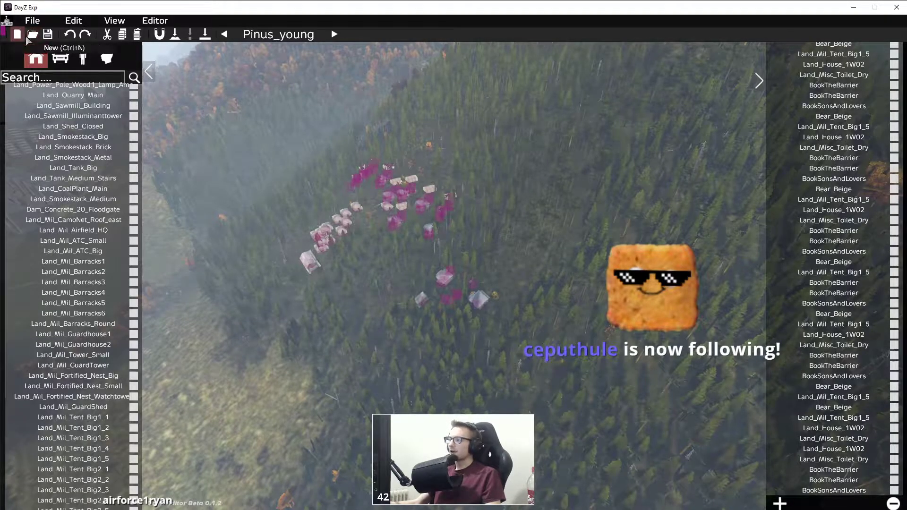
middle_click_drag(247, 107, 235, 110)
right_click_drag(236, 106, 463, 156)
right_click_drag(435, 201, 387, 251)
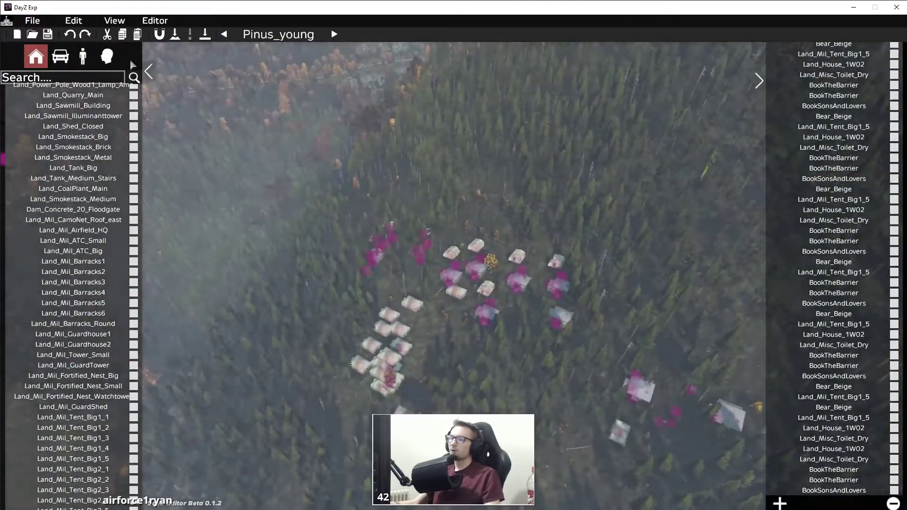
- Review the import formats and look at ElektroSchoolTents.map in the Editor folder, returning to DayZ Editor
left_click(32, 20)
left_click(32, 20)
mouse_move(51, 110)
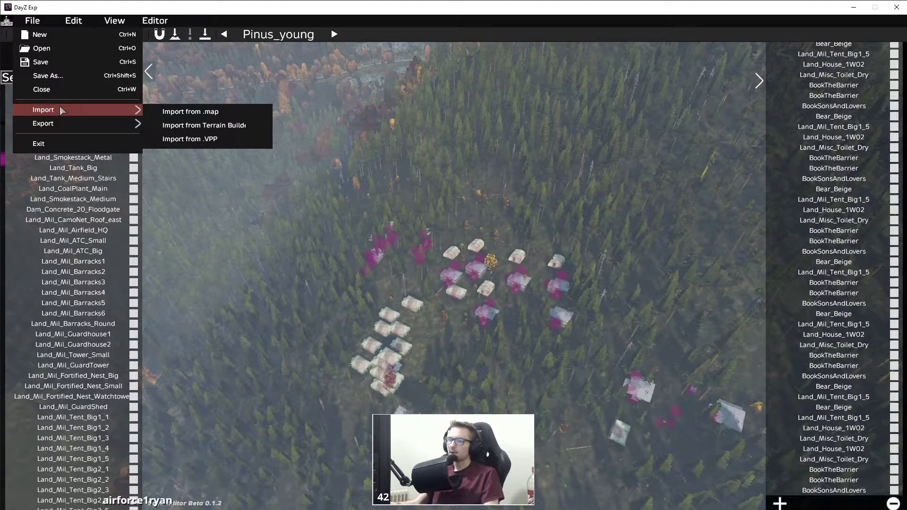
key("alt+Tab")
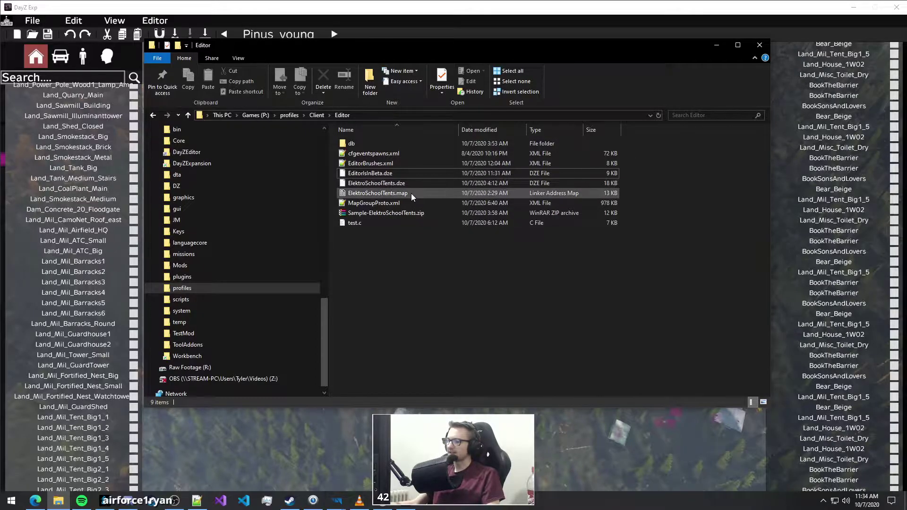
left_click(473, 4)
left_click(324, 220)
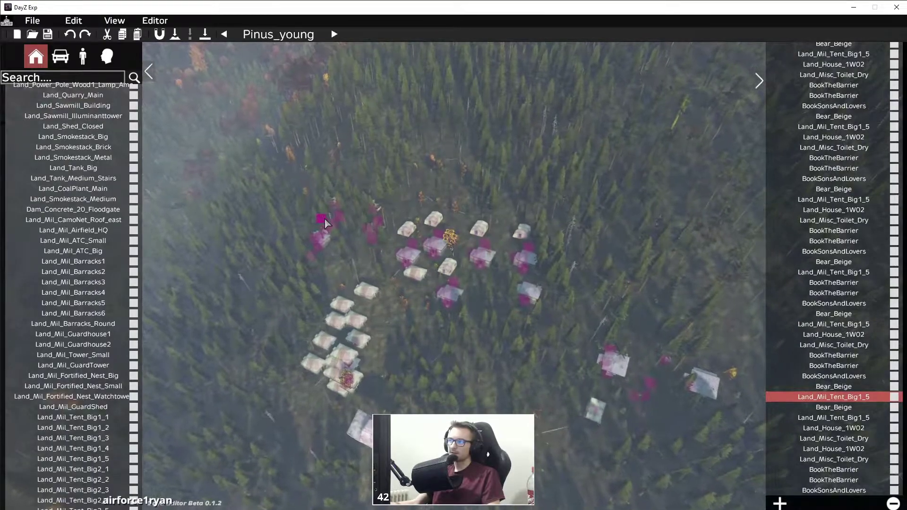
- Save the current map with its placed objects
left_click(325, 219)
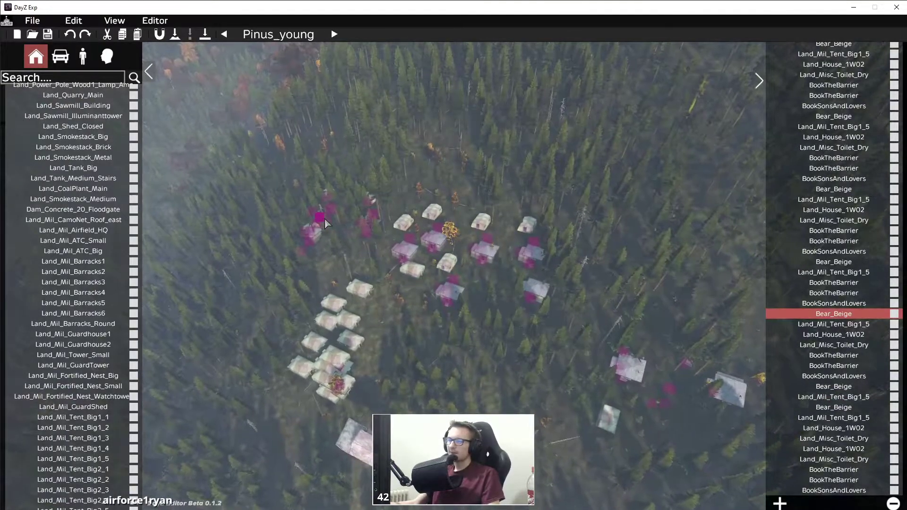
key("w")
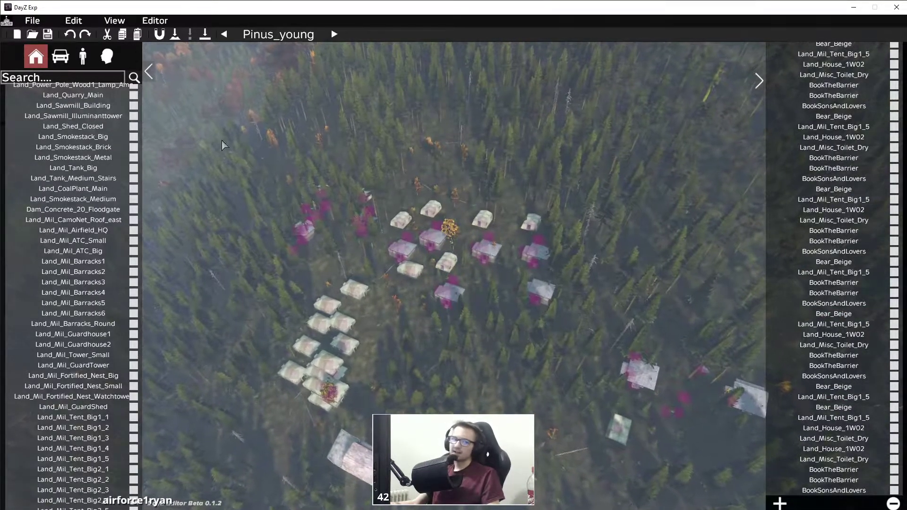
left_click(47, 34)
- Import ElektroSchoolTents.map in the .map format, checking its file name in the Editor folder
left_click(34, 19)
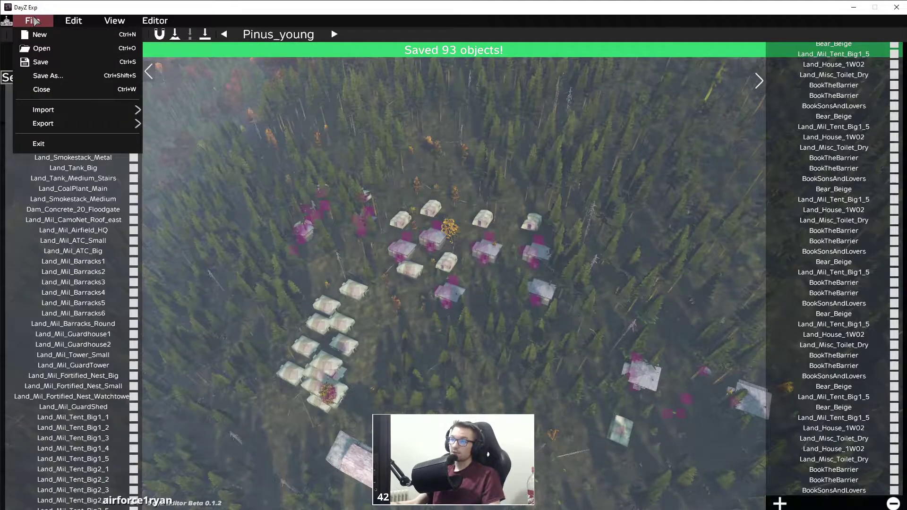
mouse_move(84, 111)
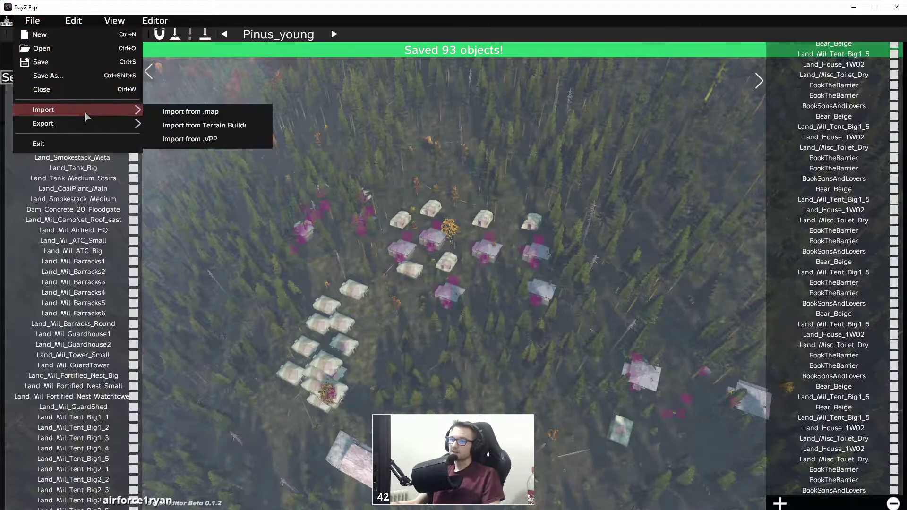
left_click(181, 112)
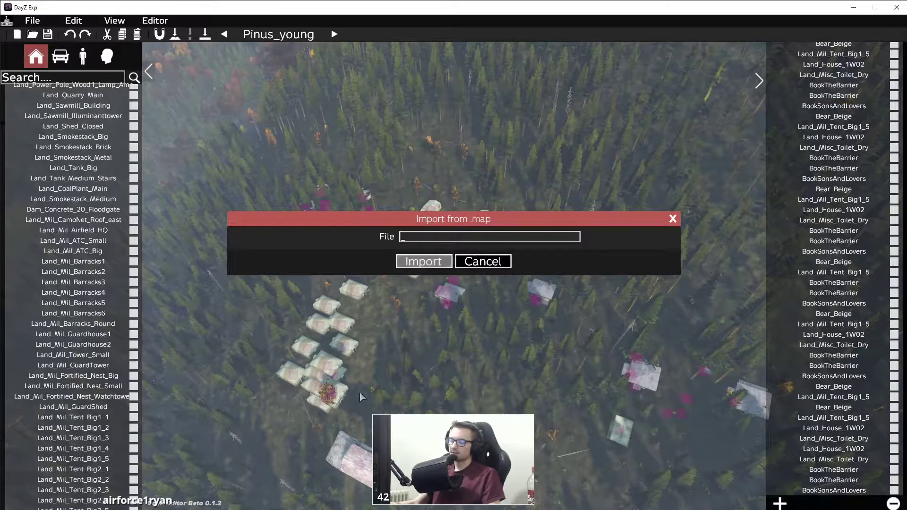
key("alt+Tab")
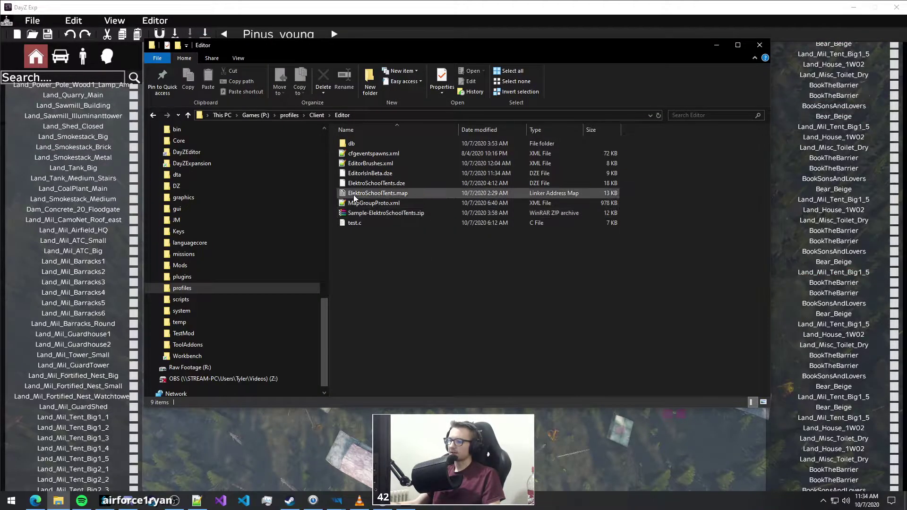
key("alt+Tab")
type("E")
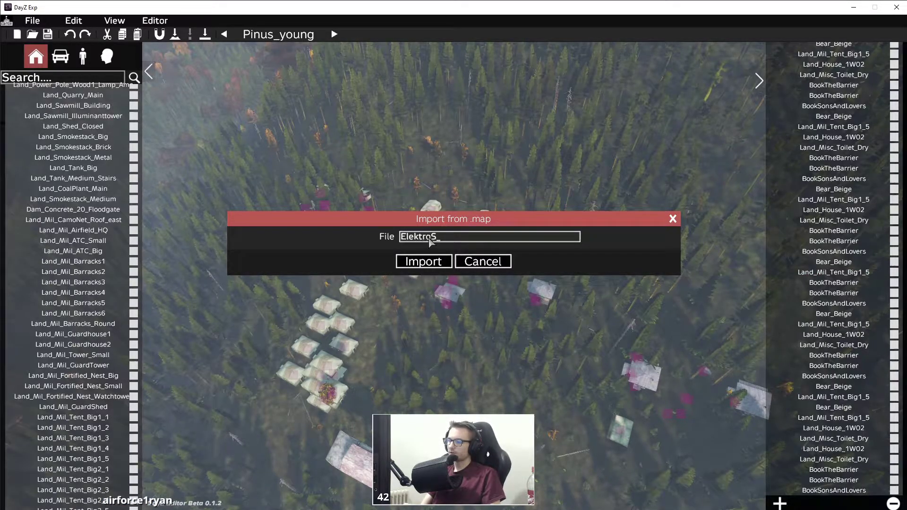
type("lektroSchoolTents.map")
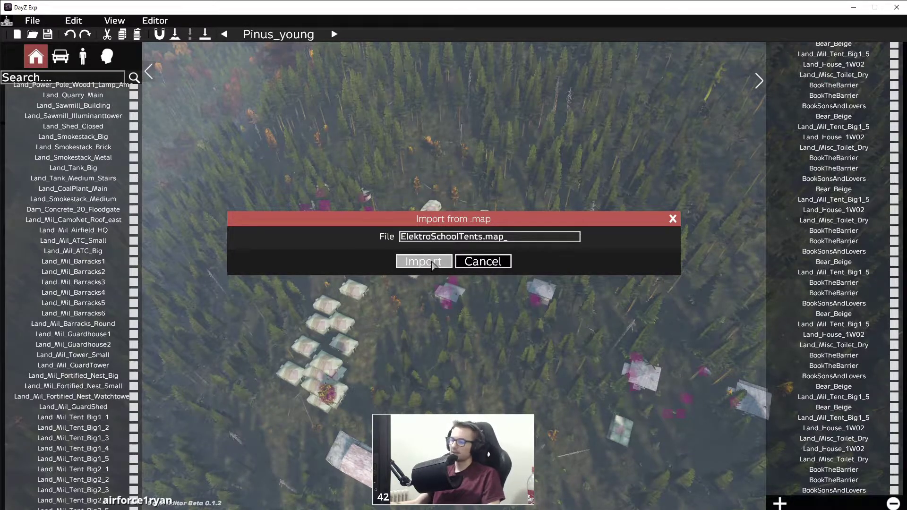
left_click(430, 262)
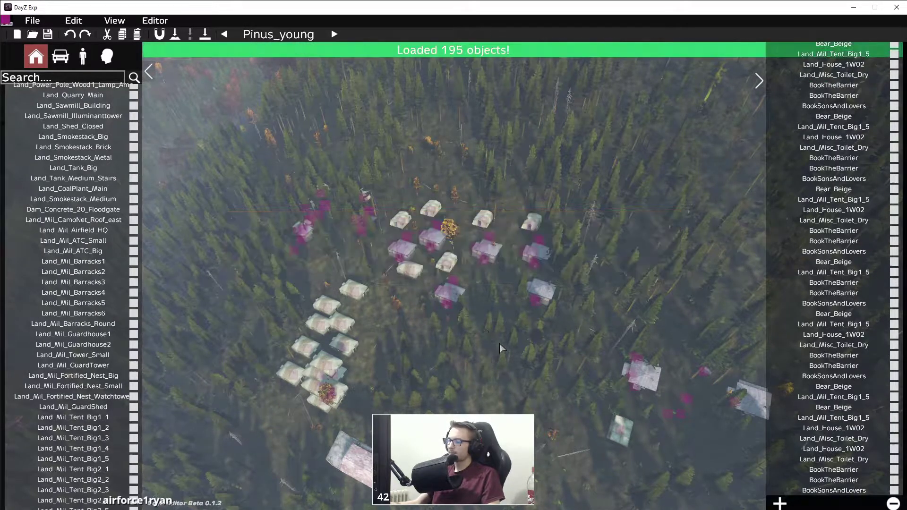
- Find the imported tent camp beside the Elektrozavodsk school on the map and bring the camera there
right_click(438, 223)
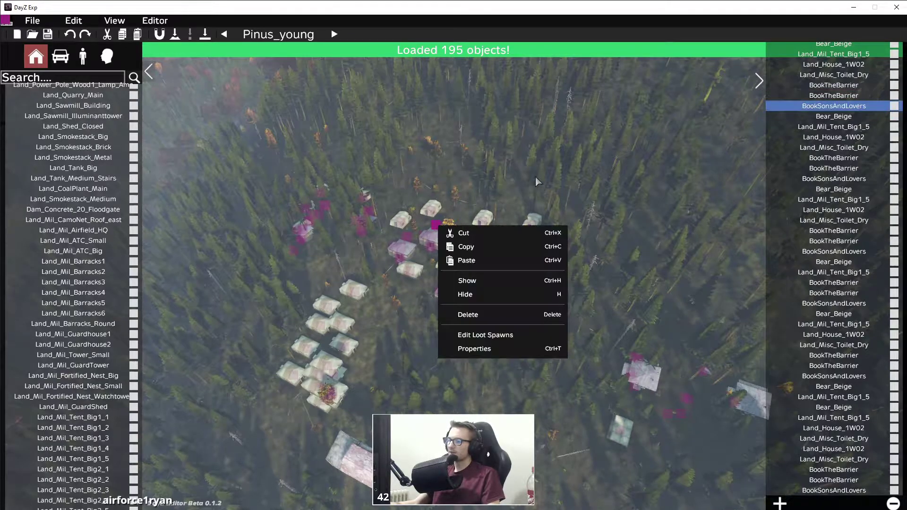
left_click(536, 178)
key("m")
scroll(577, 134, "down", 10)
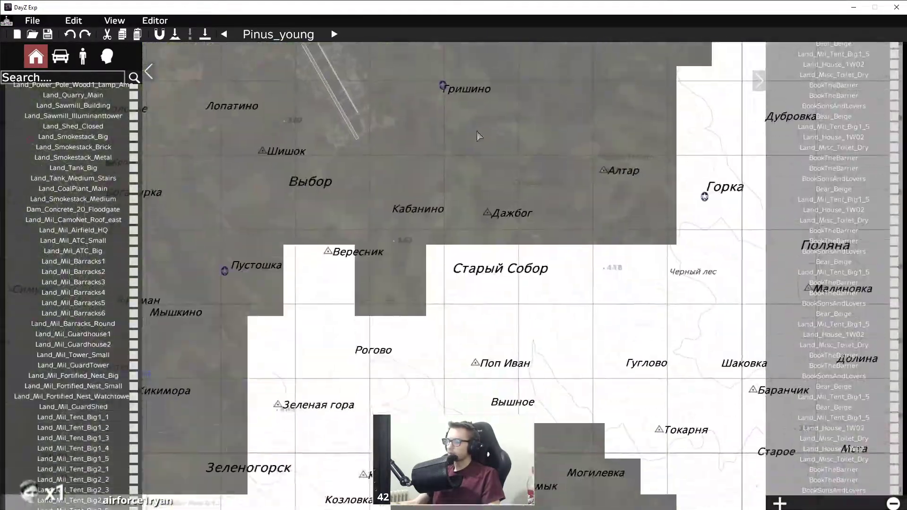
left_click_drag(502, 407, 442, 84)
left_click_drag(582, 249, 451, 259)
scroll(595, 341, "up", 2)
scroll(596, 346, "up", 6)
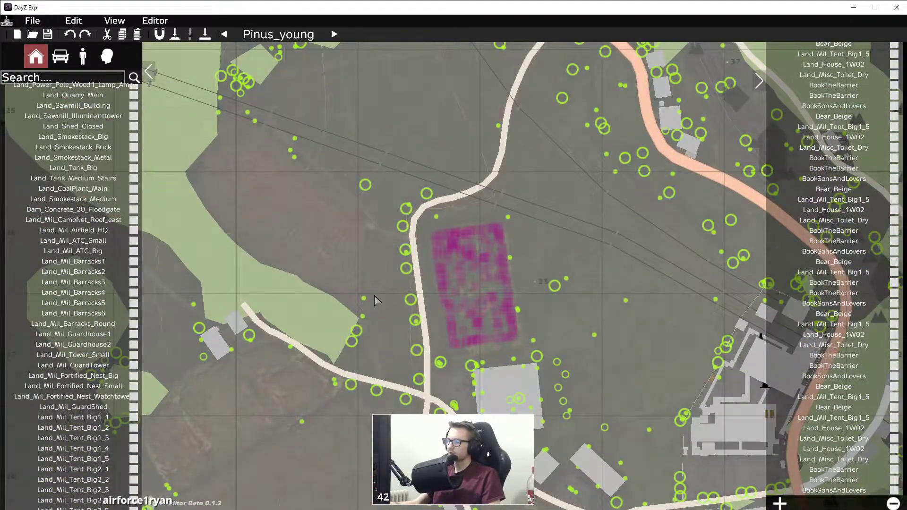
key("m")
key("space")
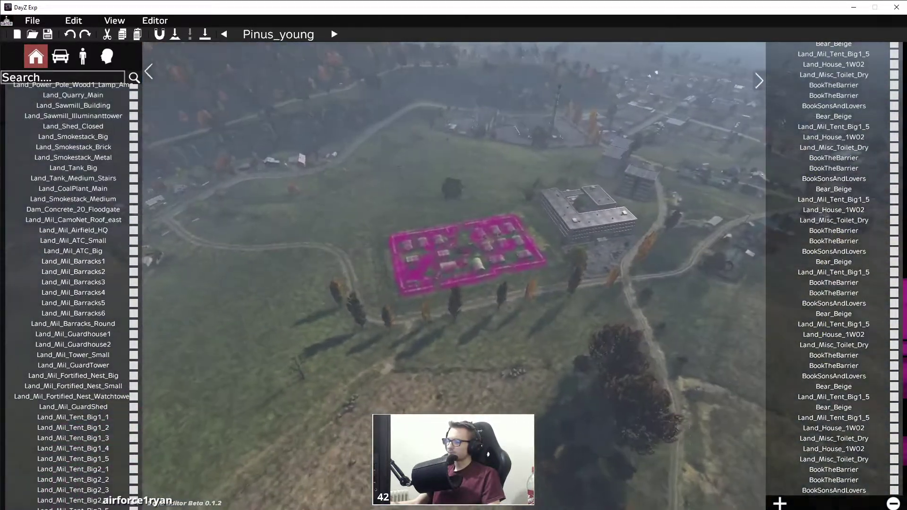
- Inspect the imported tent camp from close range, including its tents, barrier walls and toilets
key("w")
key("d")
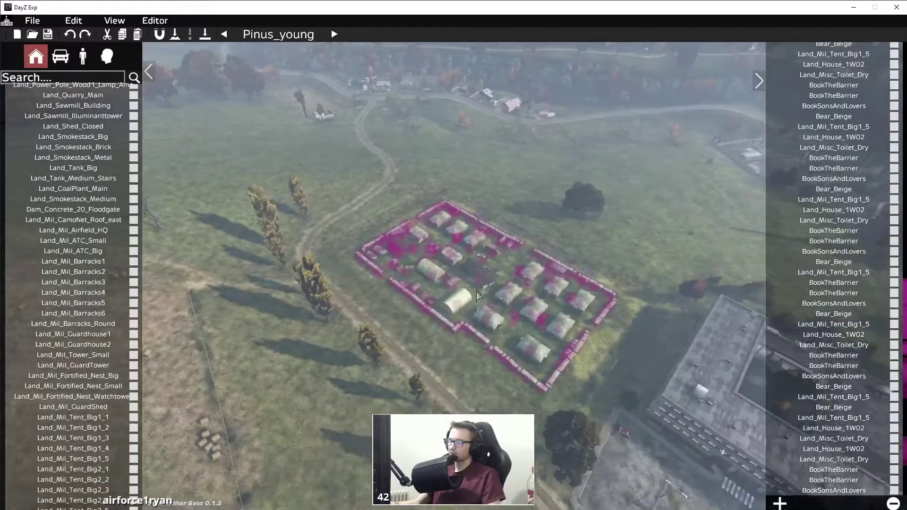
key("w")
key("d")
right_click_drag(476, 290, 268, 212)
key("w")
key("d")
key("d")
key("d")
key("s")
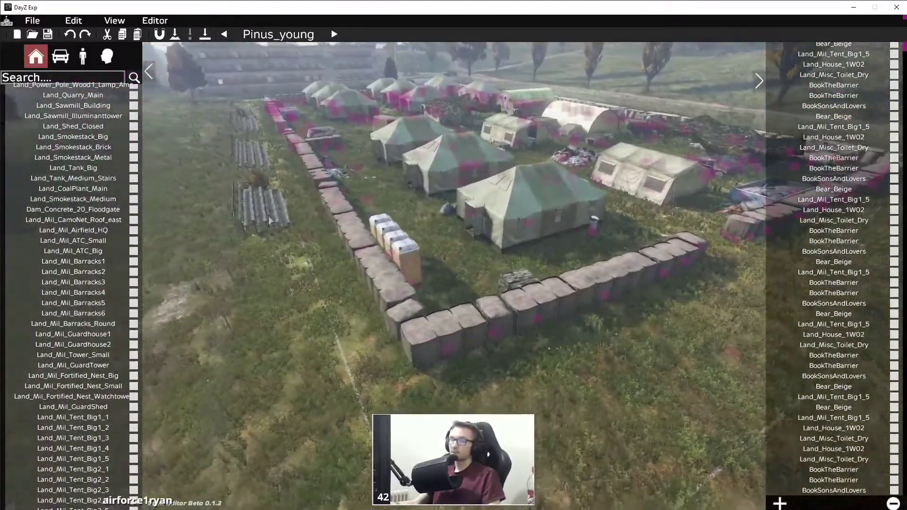
key("s")
key("d")
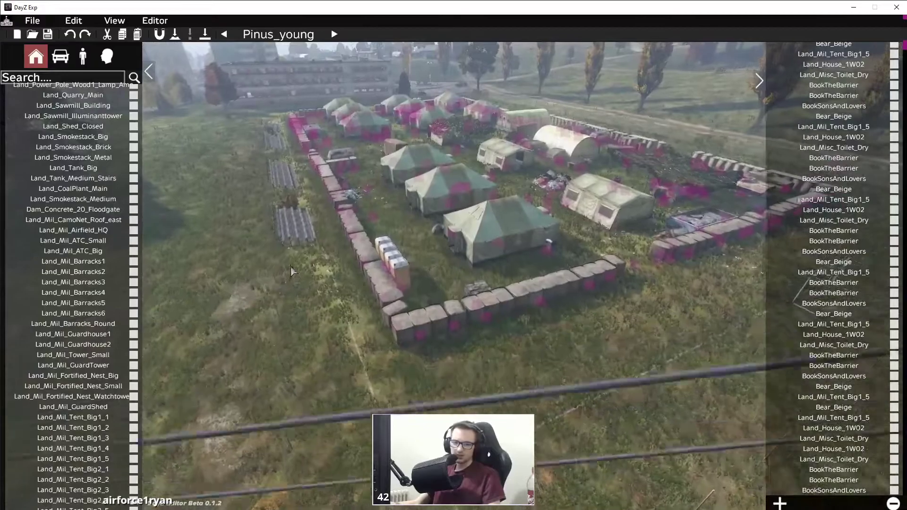
key("w")
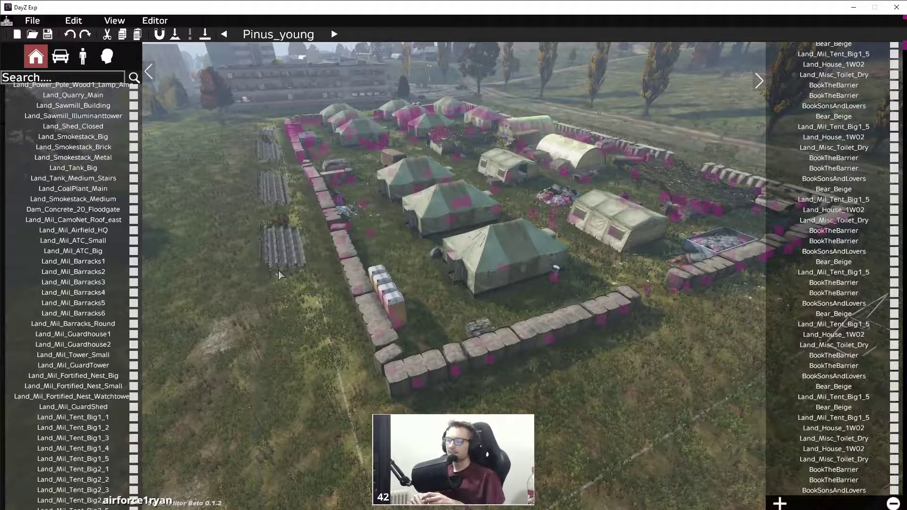
key("w")
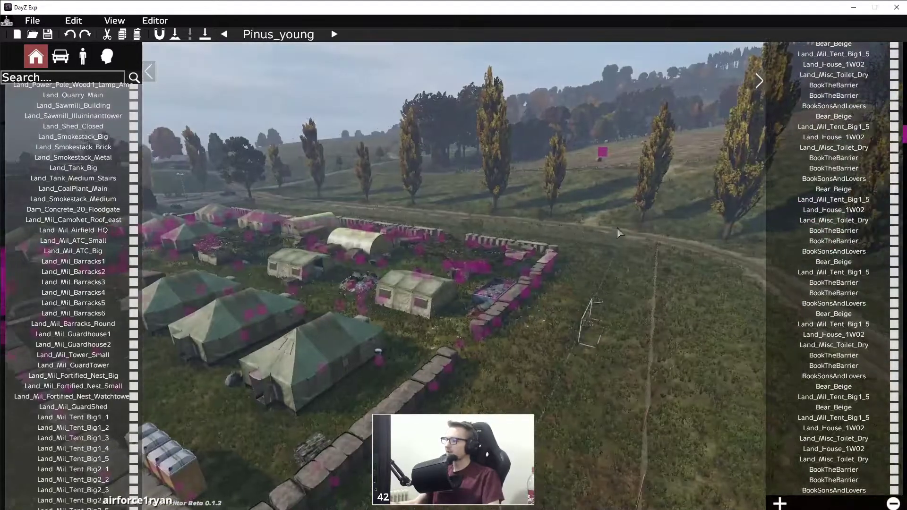
- Box-select the objects of the imported tent camp together, then clear the selection
key("space")
left_click_drag(720, 193, 553, 123)
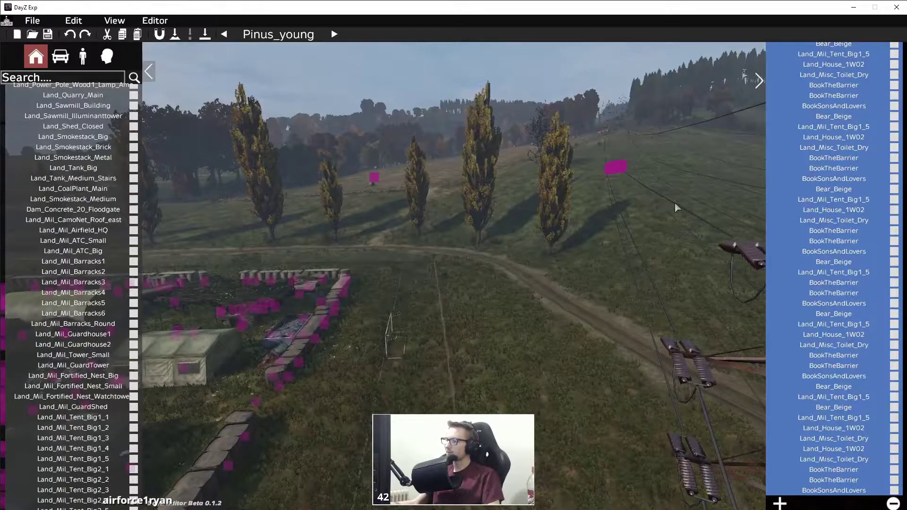
left_click(610, 220)
scroll(809, 253, "down", 5)
scroll(809, 250, "down", 10)
key("s")
right_click_drag(668, 272, 672, 411)
left_click_drag(672, 410, 228, 119)
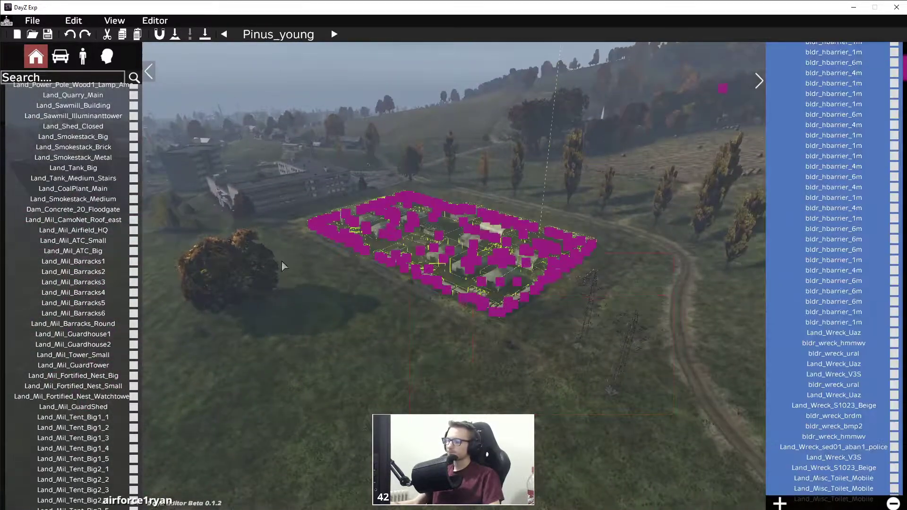
left_click(369, 290)
- Demonstrate teleporting the camera from the tent camp across the town and along the coast
right_click_drag(370, 290, 414, 278)
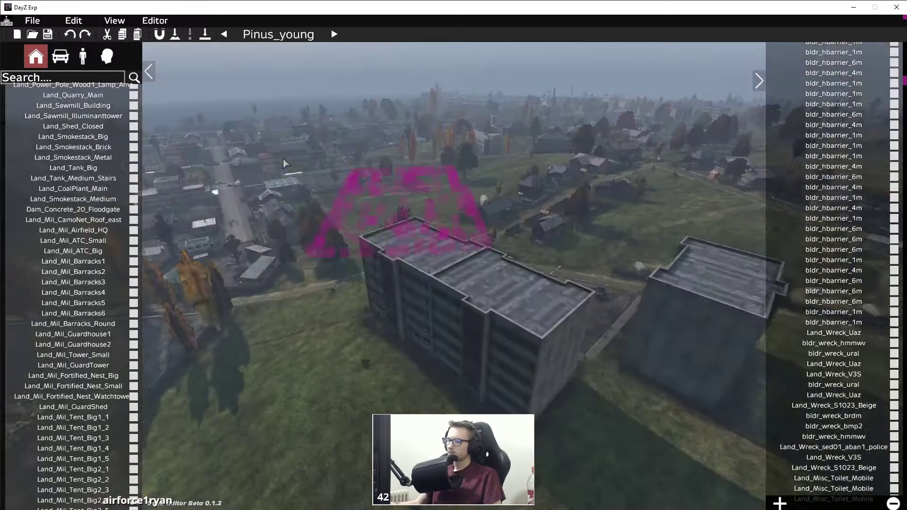
right_click_drag(283, 162, 832, 343)
right_click_drag(591, 208, 737, 264)
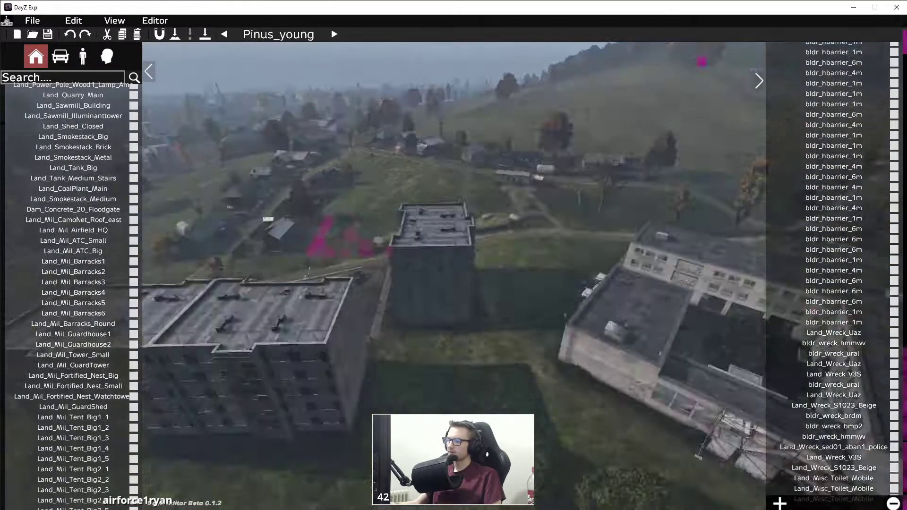
right_click_drag(444, 272, 404, 265)
middle_click(533, 181)
middle_click(534, 182)
middle_click(533, 181)
middle_click(380, 177)
middle_click(434, 136)
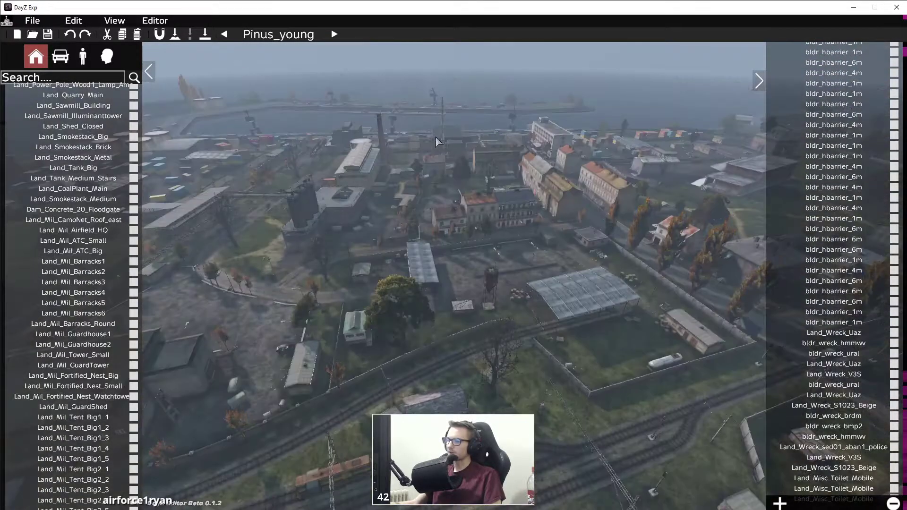
middle_click(434, 136)
right_click_drag(527, 177, 295, 116)
middle_click(331, 169)
middle_click(308, 132)
middle_click(313, 141)
middle_click(407, 120)
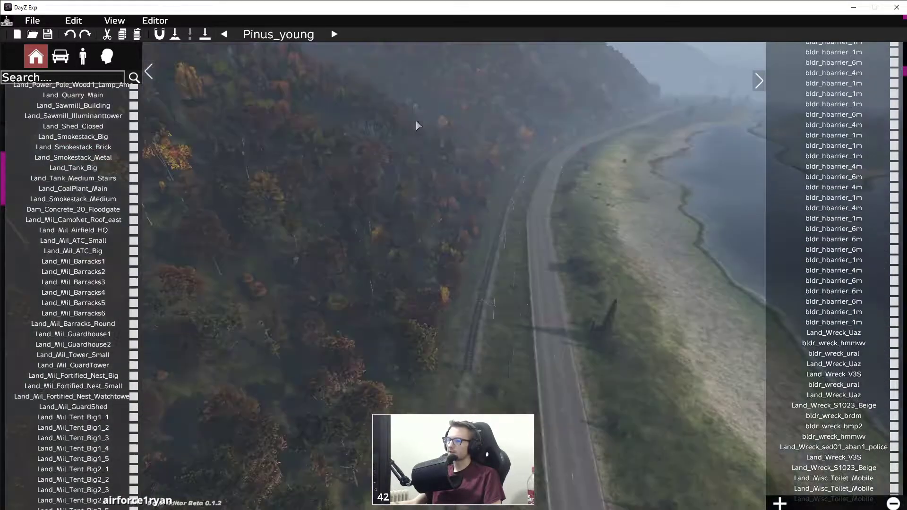
middle_click(714, 137)
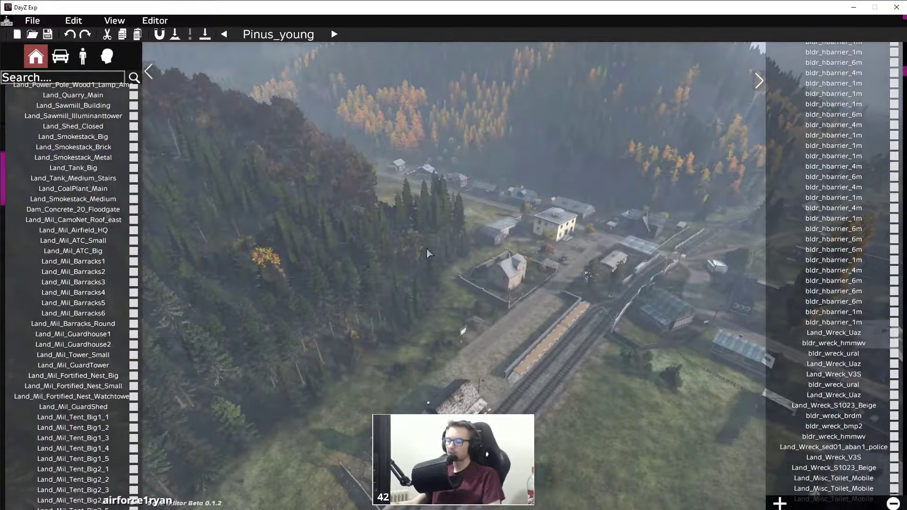
- Use the map to move the camera to a different area away from Elektrozavodsk
key("m")
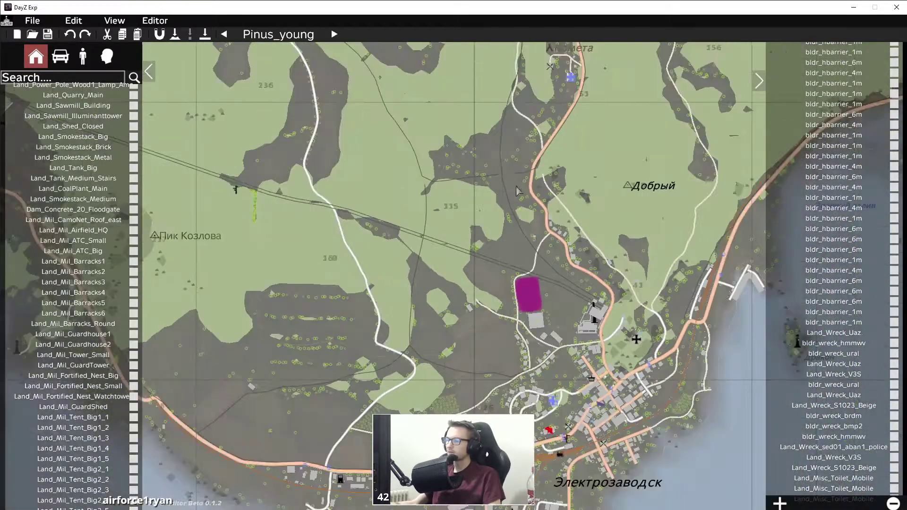
scroll(531, 194, "down", 2)
left_click_drag(530, 193, 593, 378)
left_click_drag(342, 76, 378, 258)
scroll(369, 250, "up", 2)
key("m")
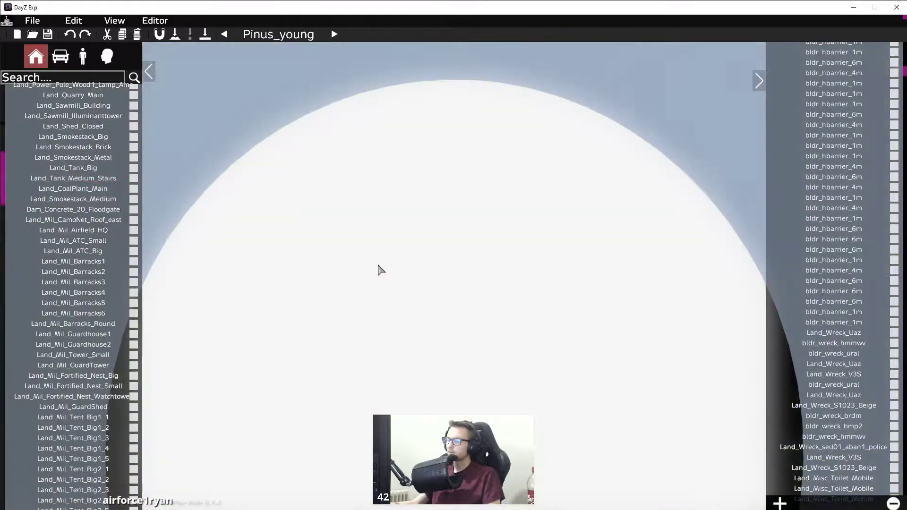
key("q")
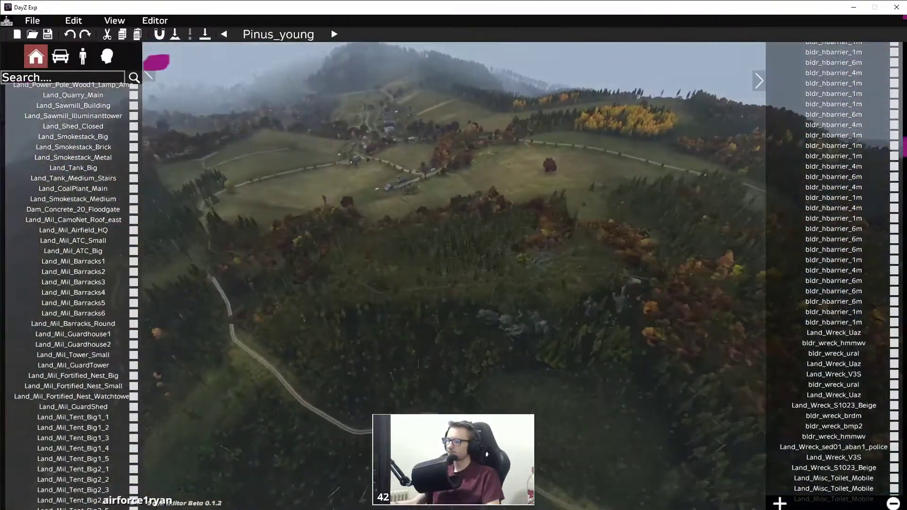
key("m")
double_click(482, 286)
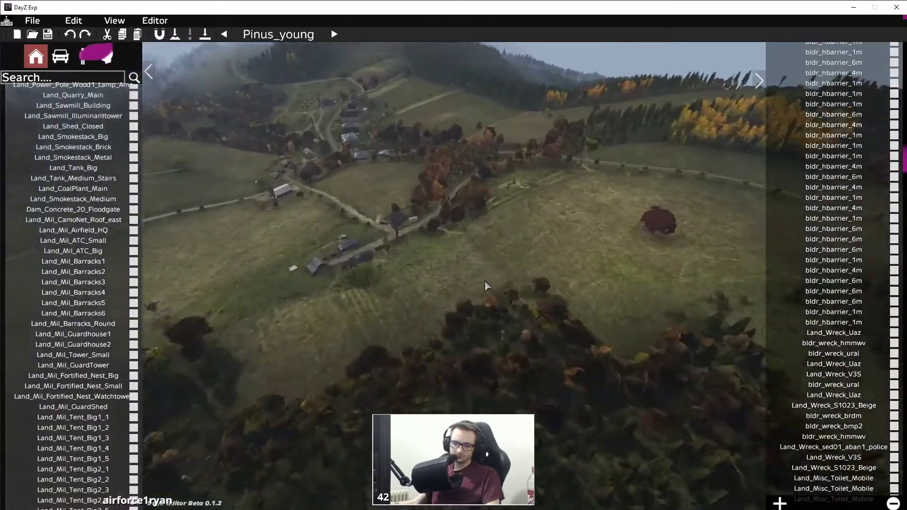
- Place a Land_Mil_Barracks6 building in the water beside the harbour pier
key("d")
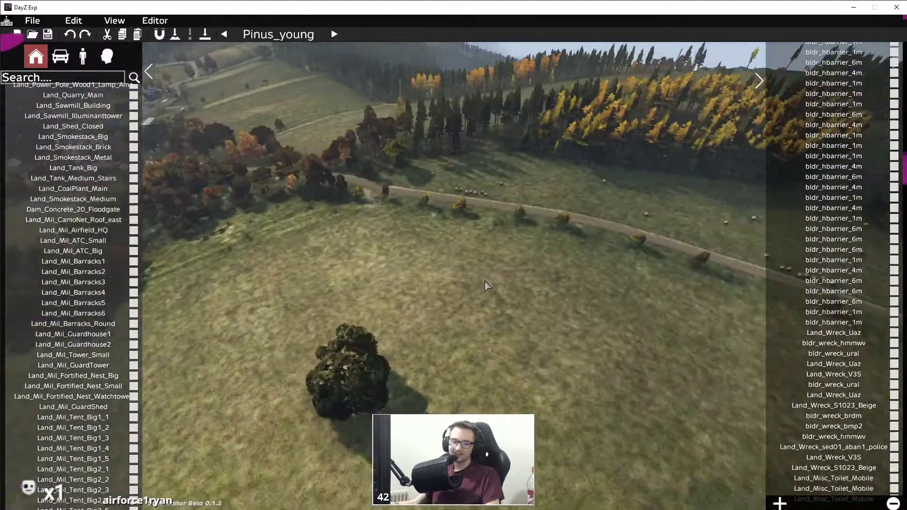
key("d")
key("w")
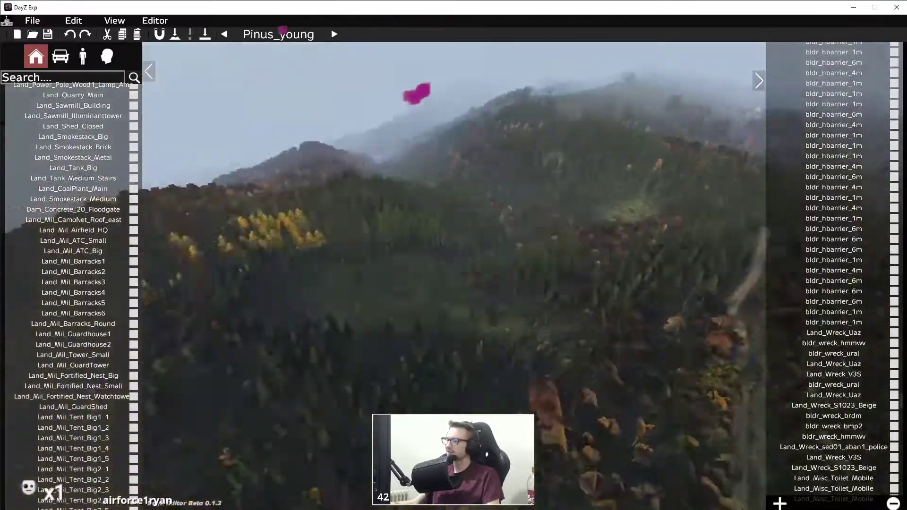
key("w")
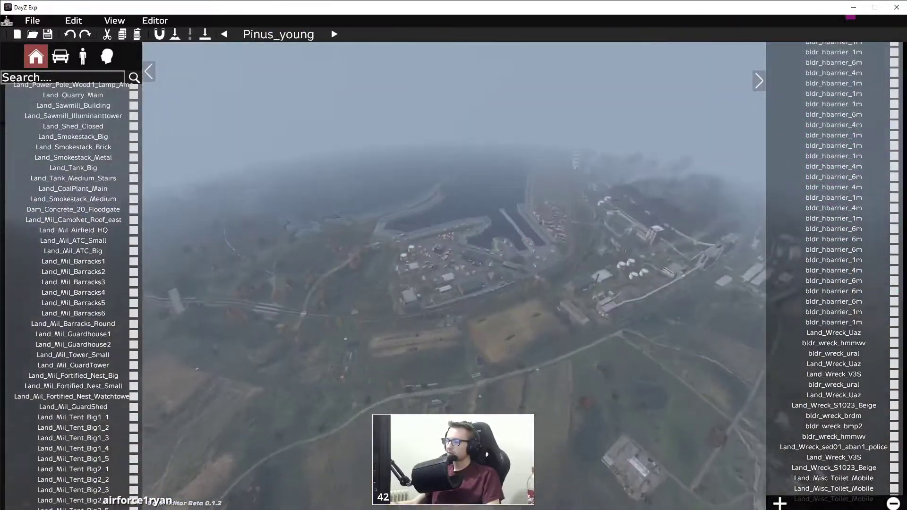
key("w")
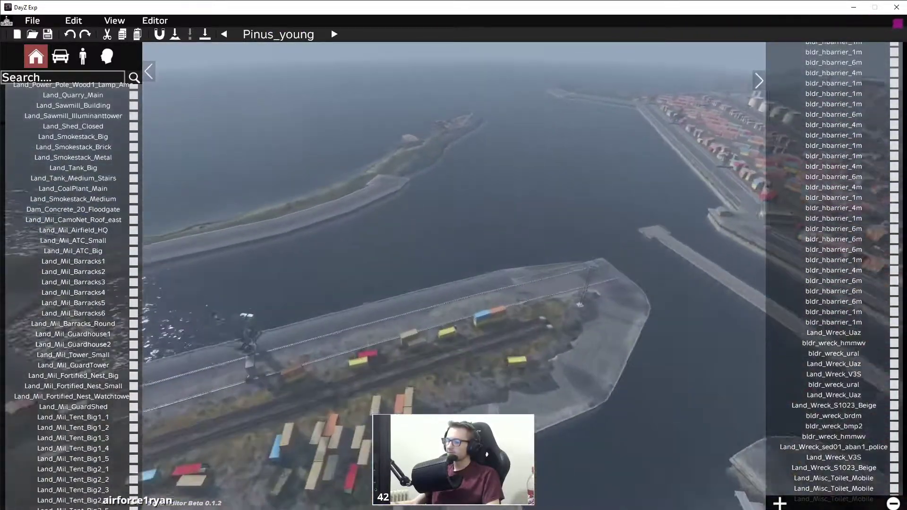
key("w")
left_click(73, 313)
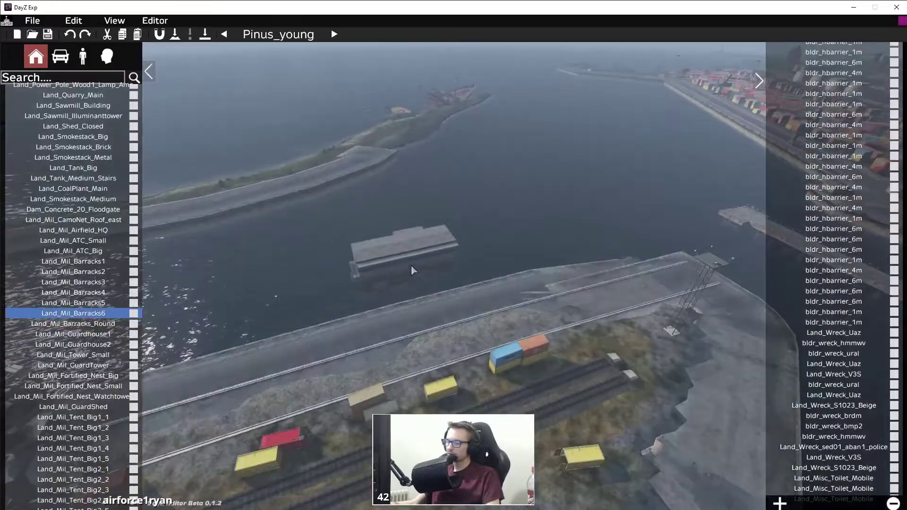
key("w")
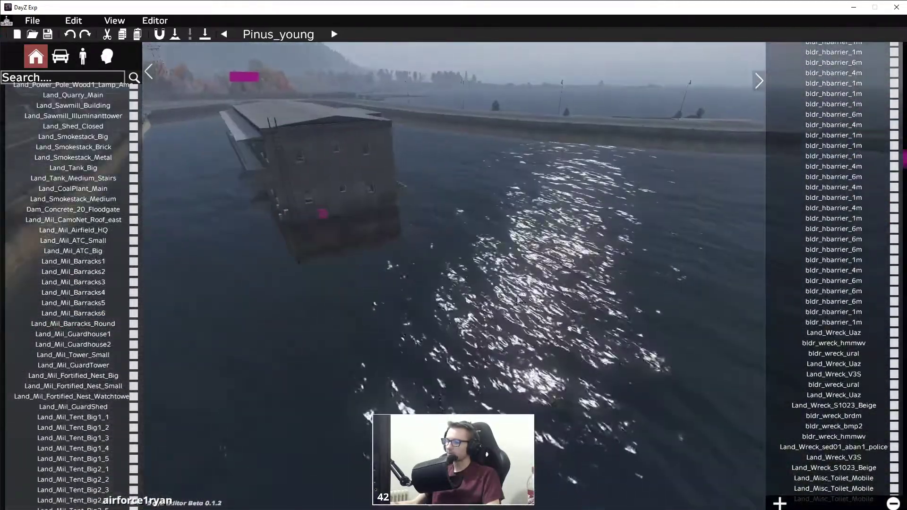
- Select the barracks standing in the water, clear the selection and examine the building close to the pier
middle_click_drag(517, 295, 422, 240)
left_click_drag(436, 223, 479, 356)
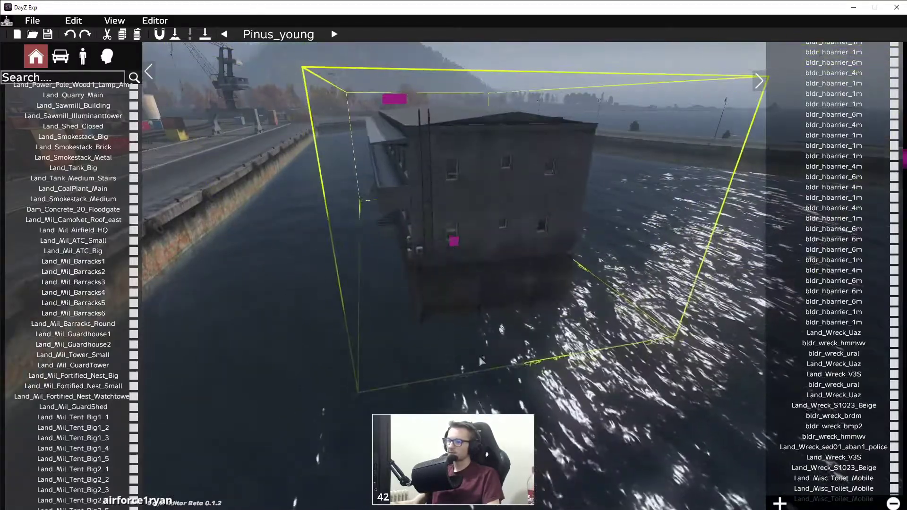
left_click(438, 336)
key("w")
middle_click_drag(491, 346, 425, 326)
key("q")
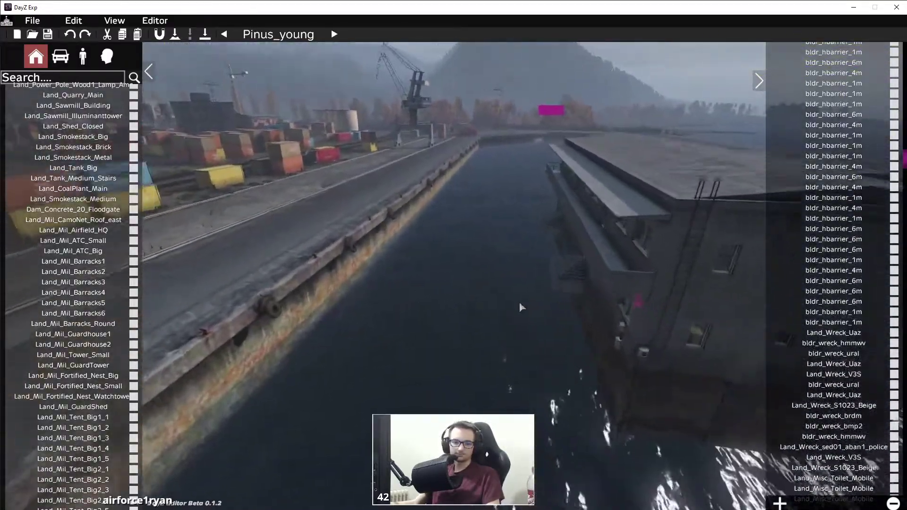
- Fly the camera away from the harbour and inland over the fields near the tent camp
key("w")
right_click_drag(515, 303, 449, 312)
key("w")
key("w")
key("w")
key("w")
key("w")
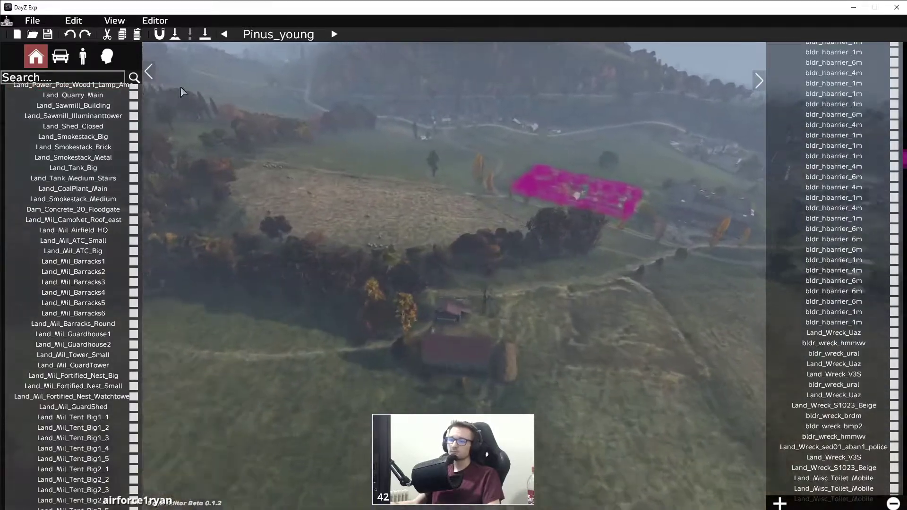
- Review the available export formats for the map: init.c, .map, Terrain Builder and VPP
mouse_move(129, 176)
scroll(111, 179, "down", 10)
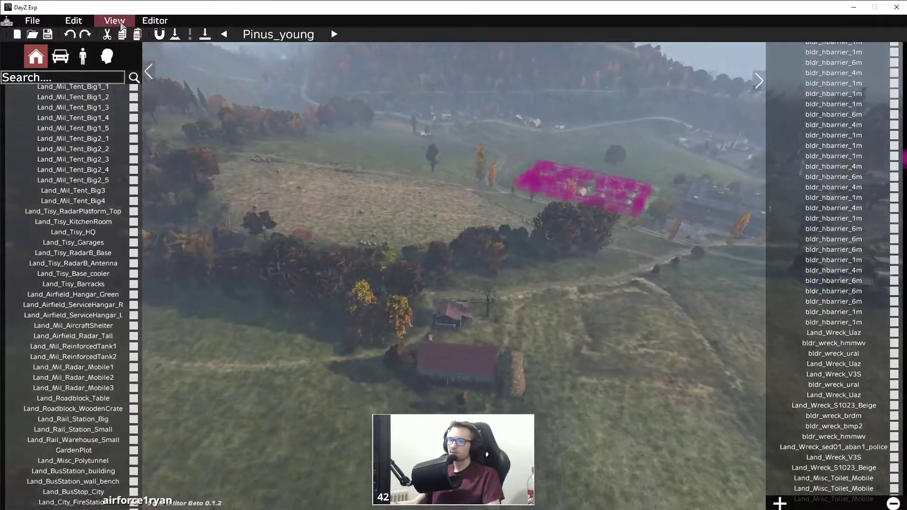
left_click(69, 22)
mouse_move(38, 22)
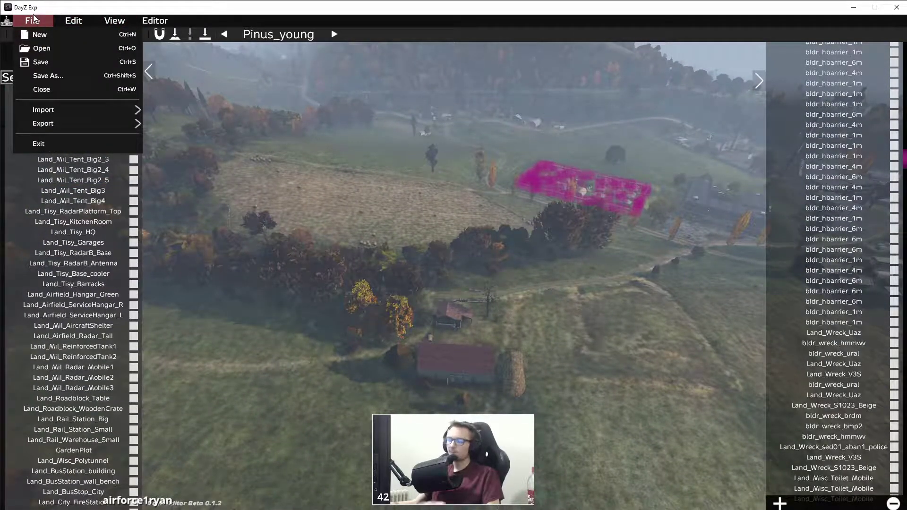
mouse_move(65, 128)
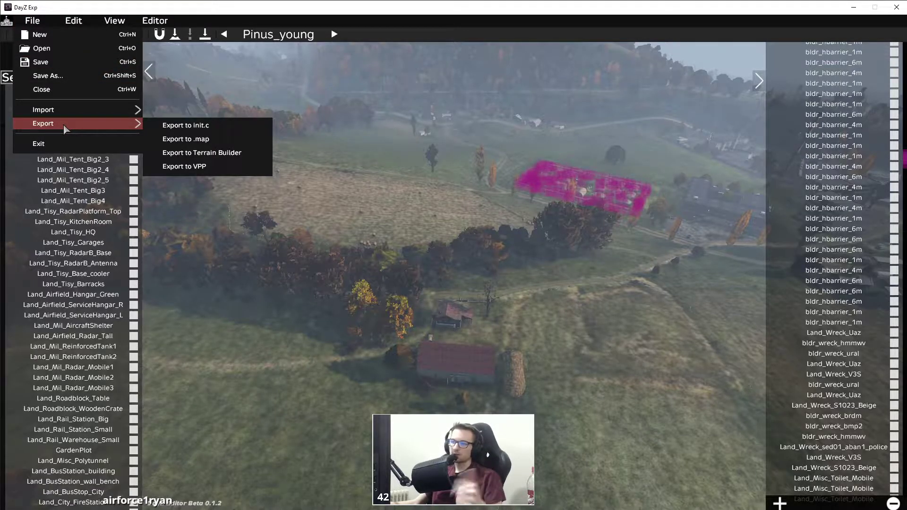
left_click(197, 138)
right_click_drag(414, 204, 114, 180)
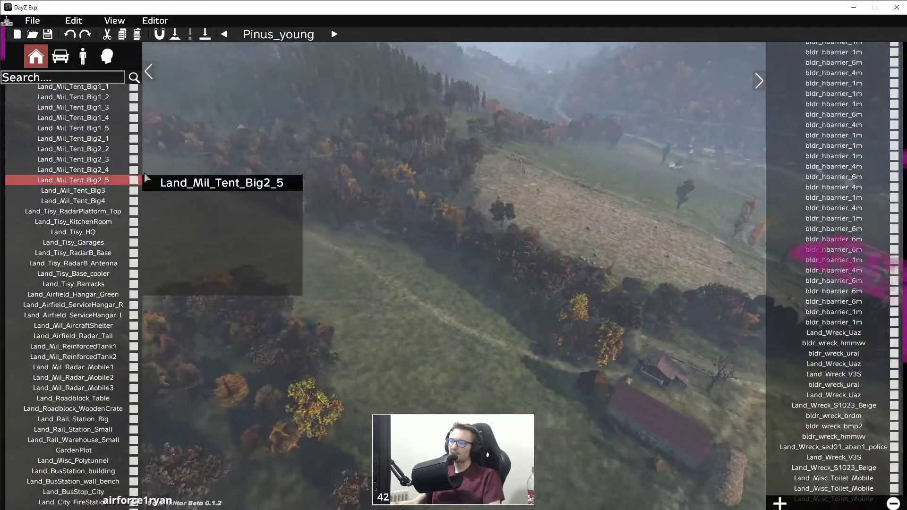
right_click_drag(377, 189, 146, 179)
key("s")
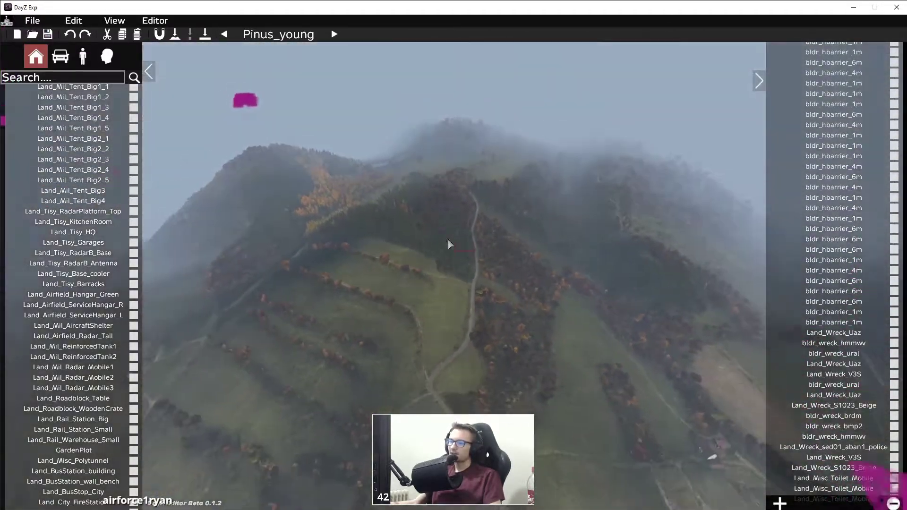
right_click_drag(460, 248, 272, 249)
- Export the map to the .map format with the file name EditorBetaMapFile
left_click(32, 20)
mouse_move(134, 124)
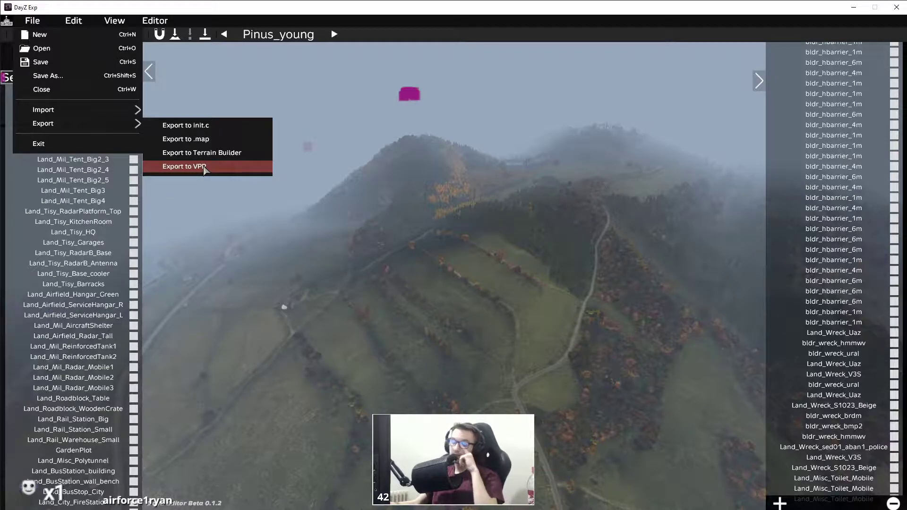
left_click(185, 139)
left_click_drag(452, 222, 421, 217)
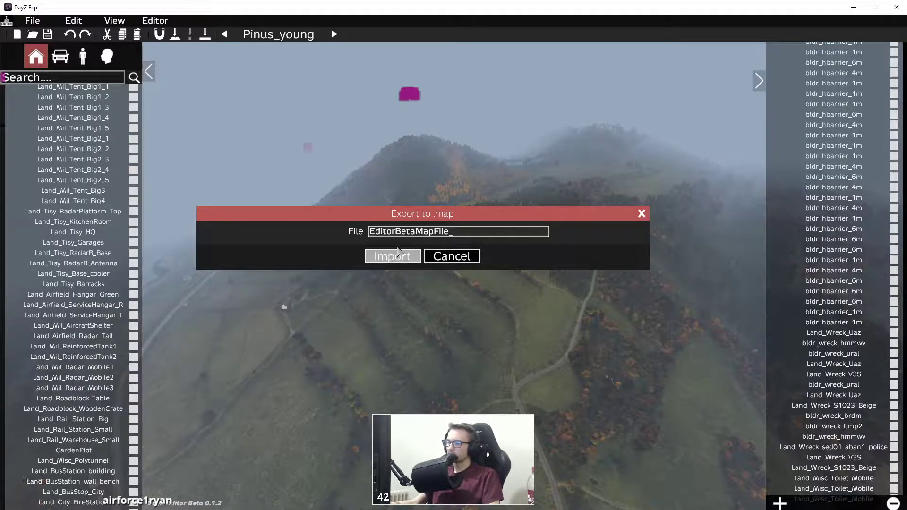
left_click(395, 259)
- Switch to File Explorer and open the exported EditorBetaMapFile.map in Notepad++
key("alt+Tab")
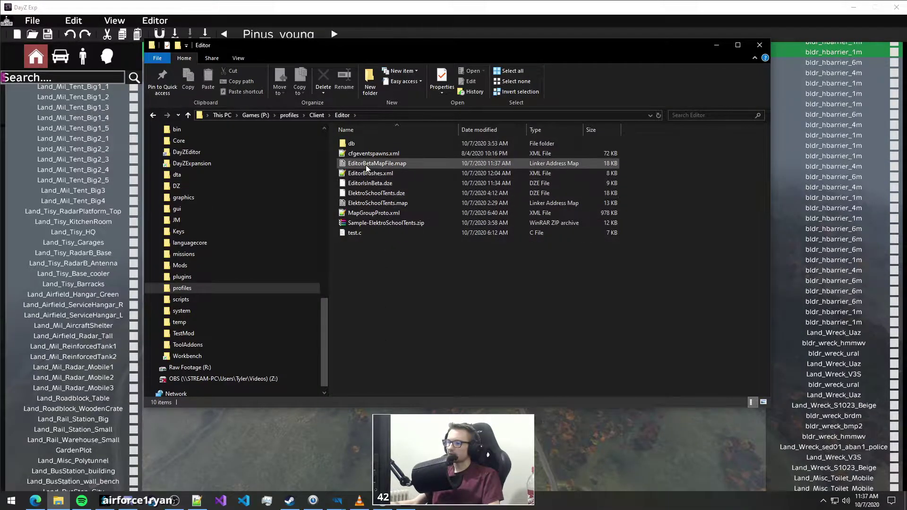
right_click(366, 165)
left_click(404, 235)
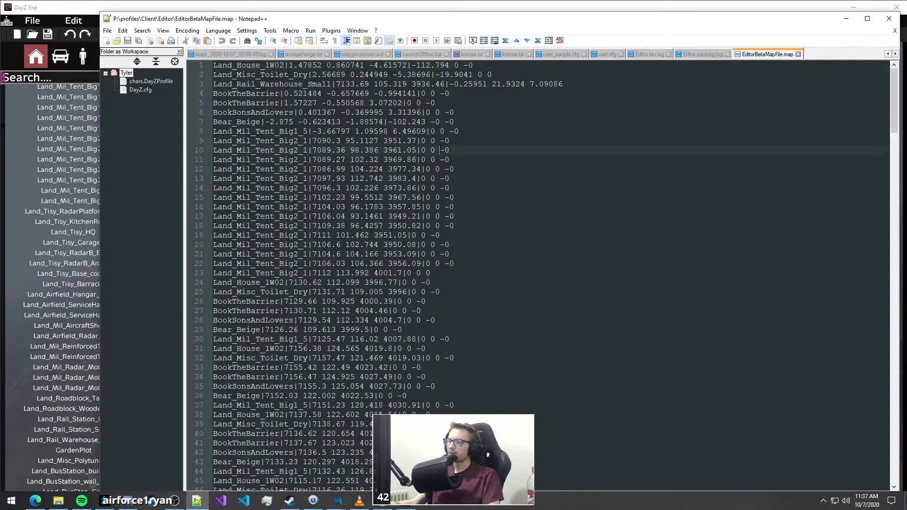
- Examine the exported object names and coordinates down to the end of the file, then return to DayZ Editor
left_click_drag(449, 236, 215, 74)
left_click(452, 215)
scroll(472, 208, "down", 20)
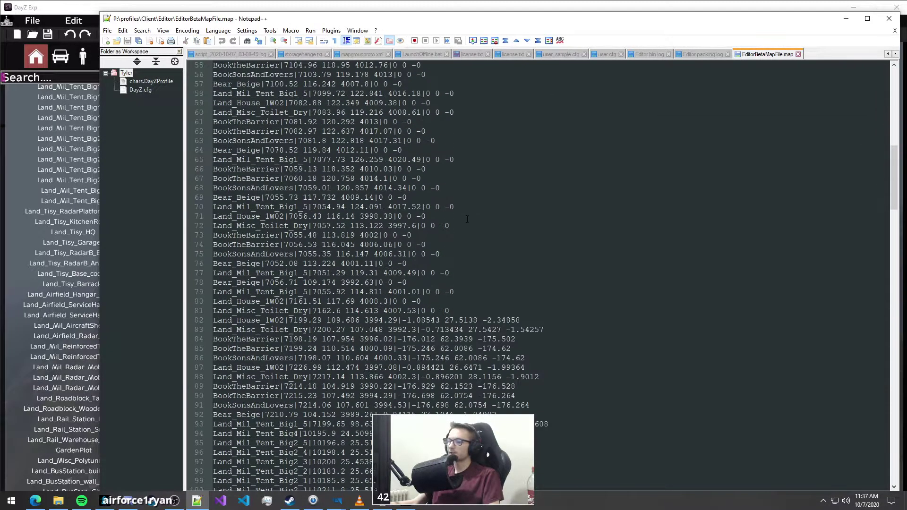
scroll(465, 148, "down", 20)
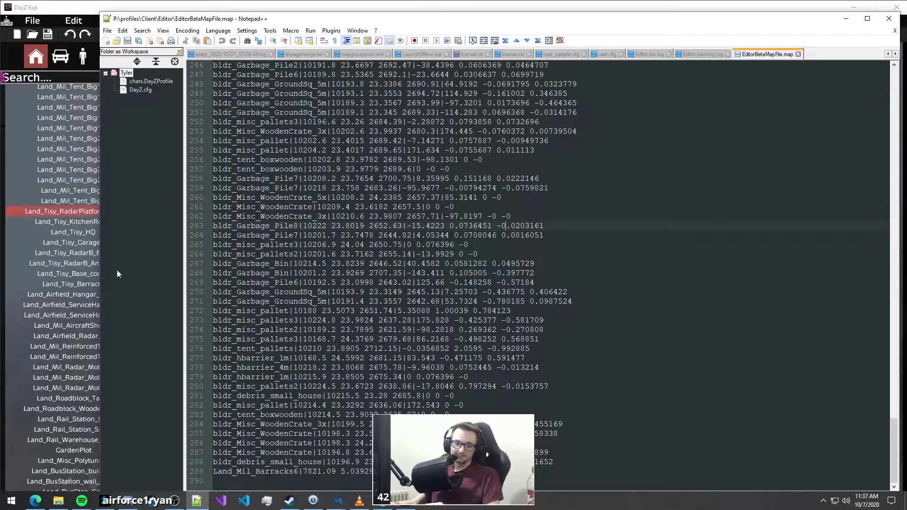
left_click(161, 321)
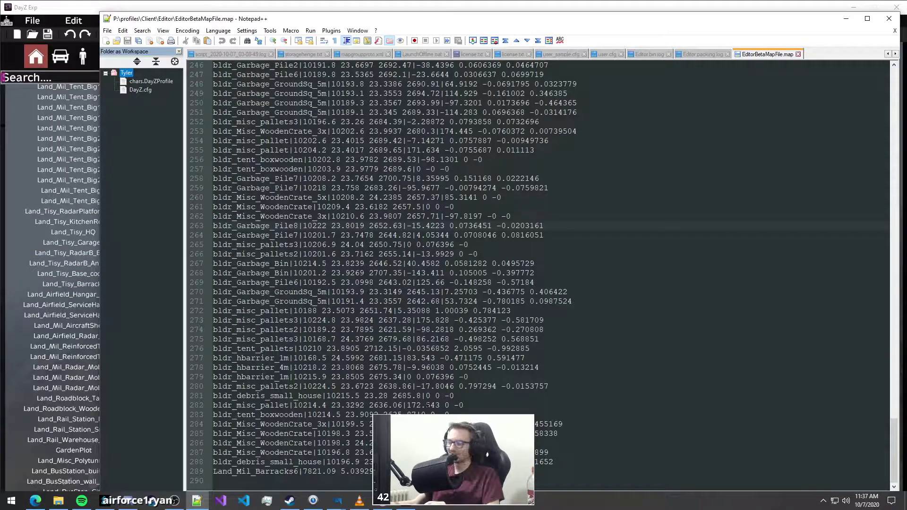
left_click(405, 506)
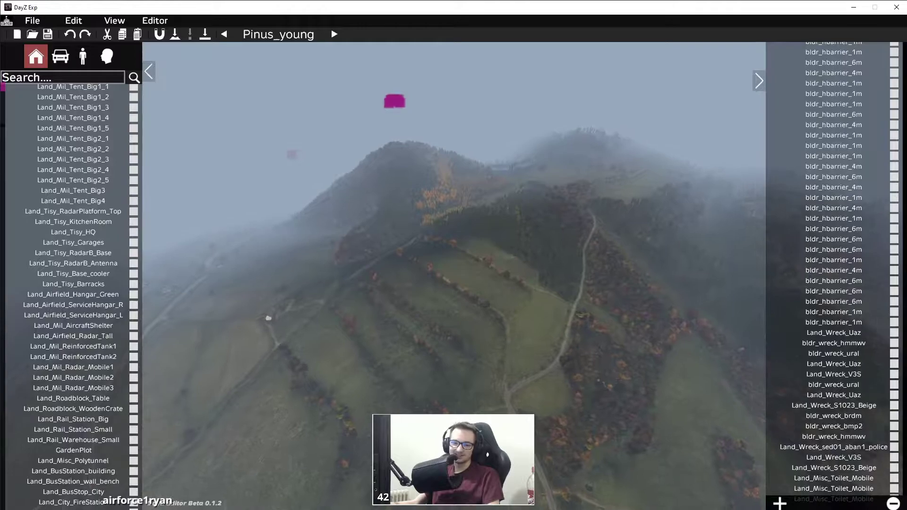
- Run the script Print("Hello world"); in the Script Console
key("w")
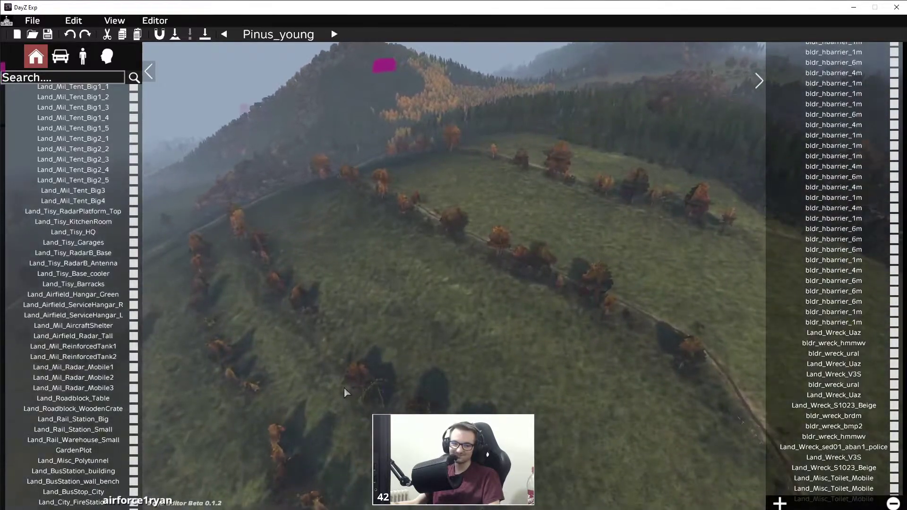
right_click_drag(344, 387, 282, 320)
key("w")
key("w")
left_click(90, 20)
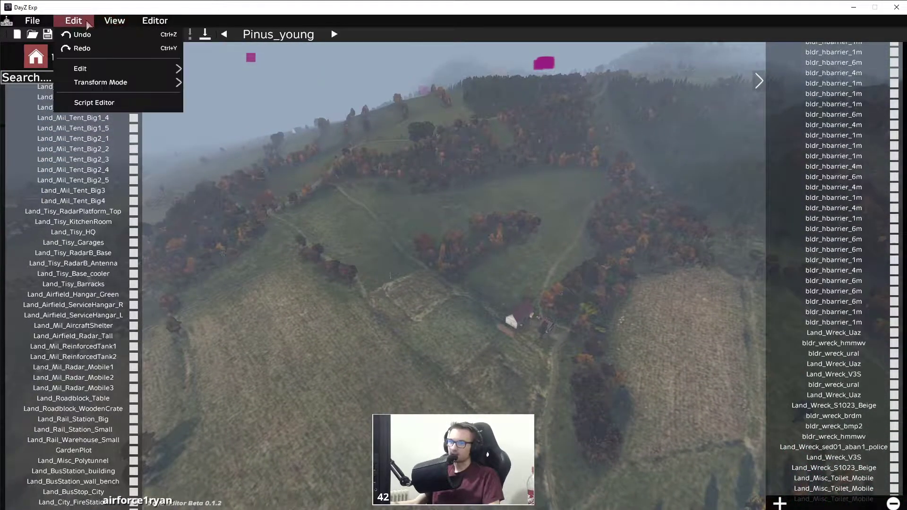
left_click(51, 20)
left_click(75, 21)
left_click(95, 103)
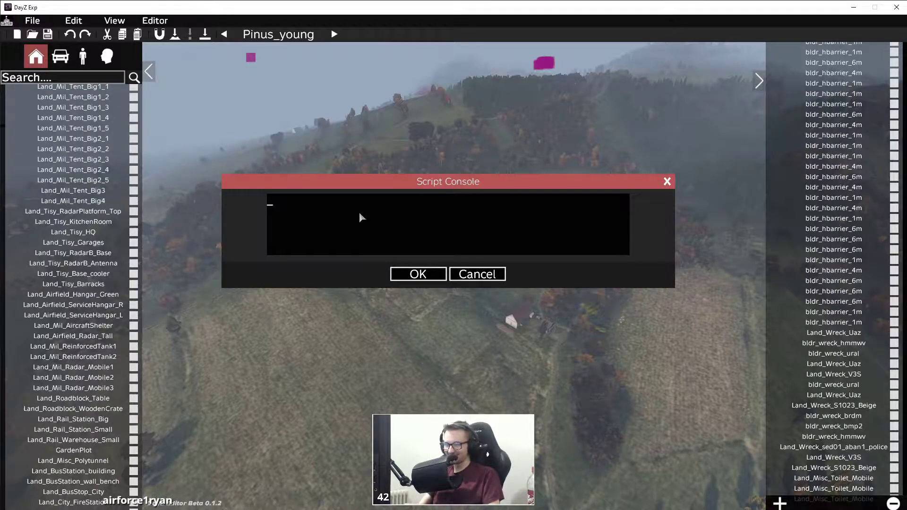
type("Print(\"H")
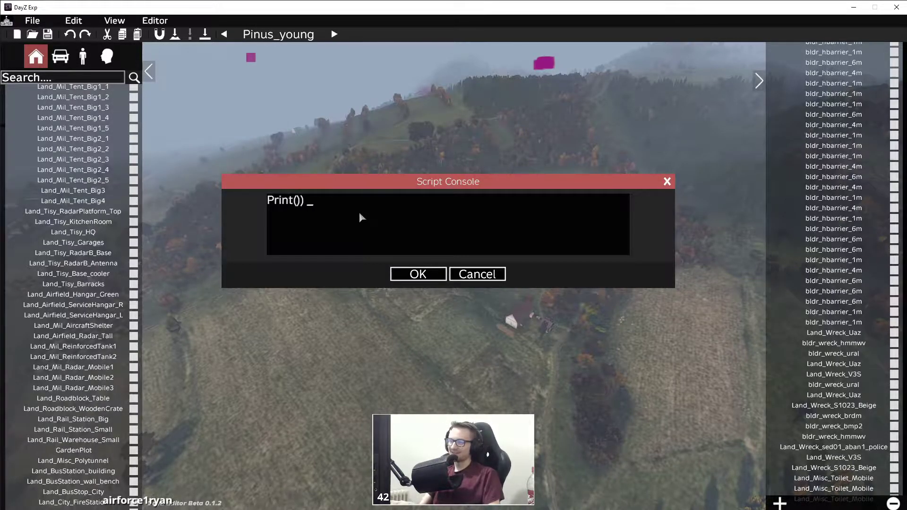
type("ello world\");")
left_click(412, 272)
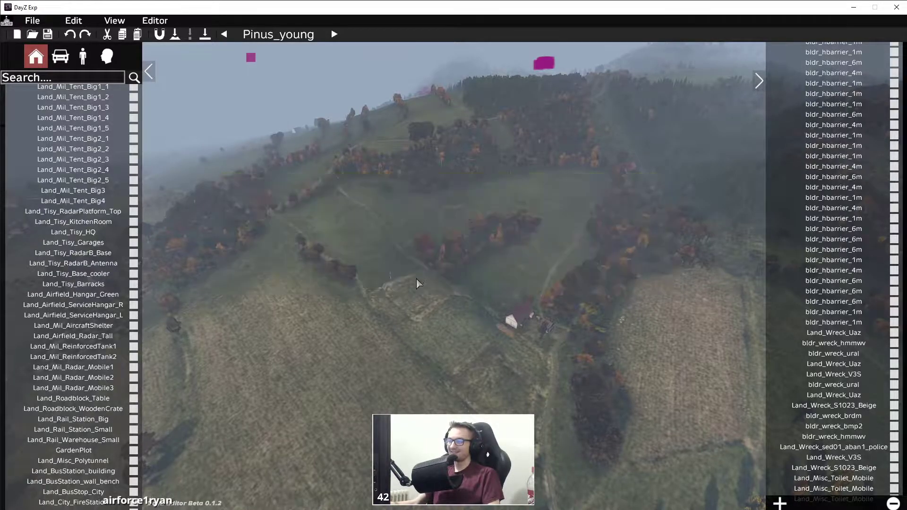
- Switch to the Workbench Script Editor to check the script output, then return to DayZ Editor
key("alt+Tab")
left_click(694, 171)
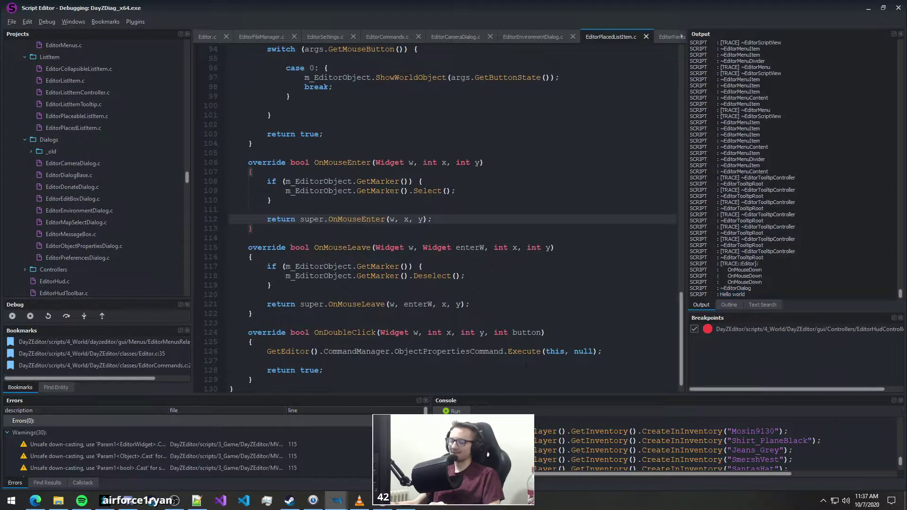
left_click(408, 508)
key("w")
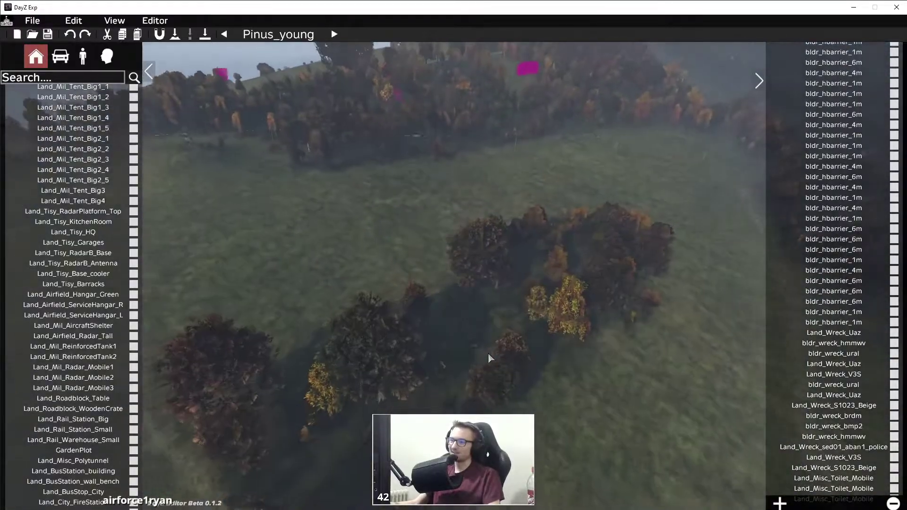
key("q")
key("s")
right_click_drag(396, 250, 308, 276)
key("w")
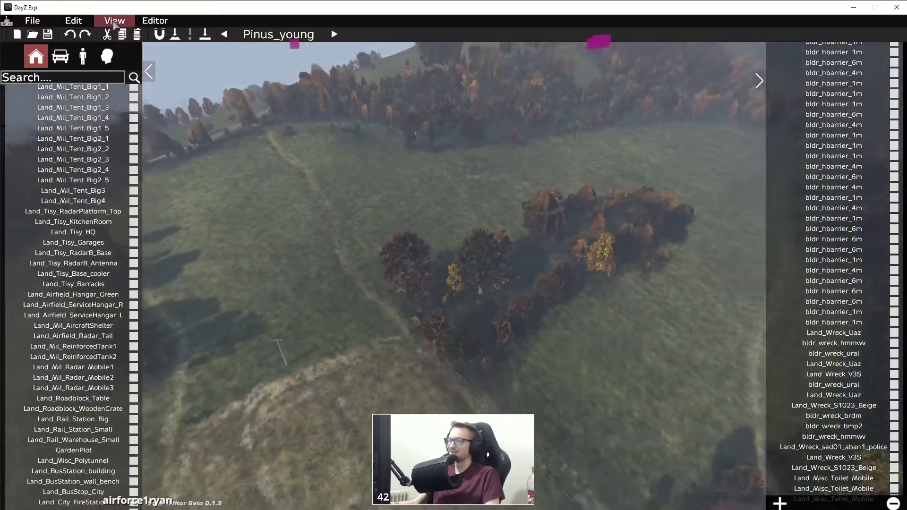
- Open the Camera Properties dialog and move it a little lower over the viewport
left_click(114, 22)
mouse_move(69, 20)
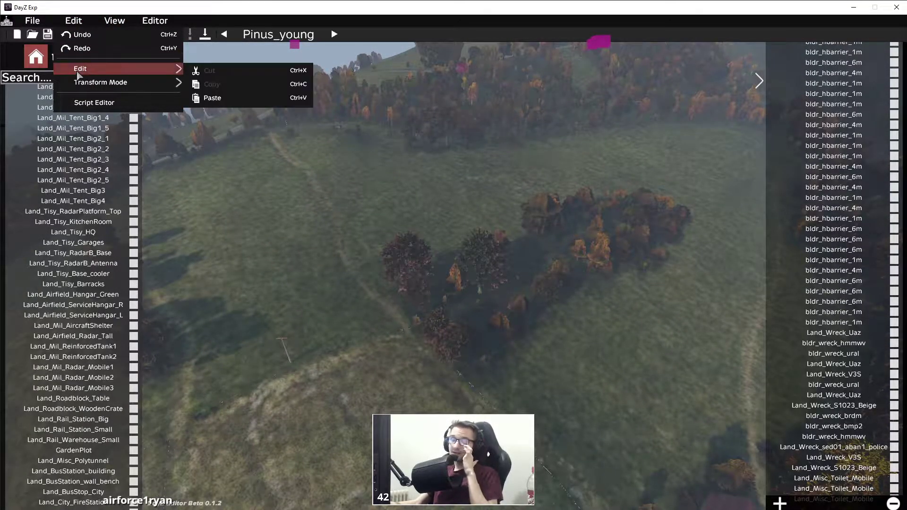
mouse_move(101, 23)
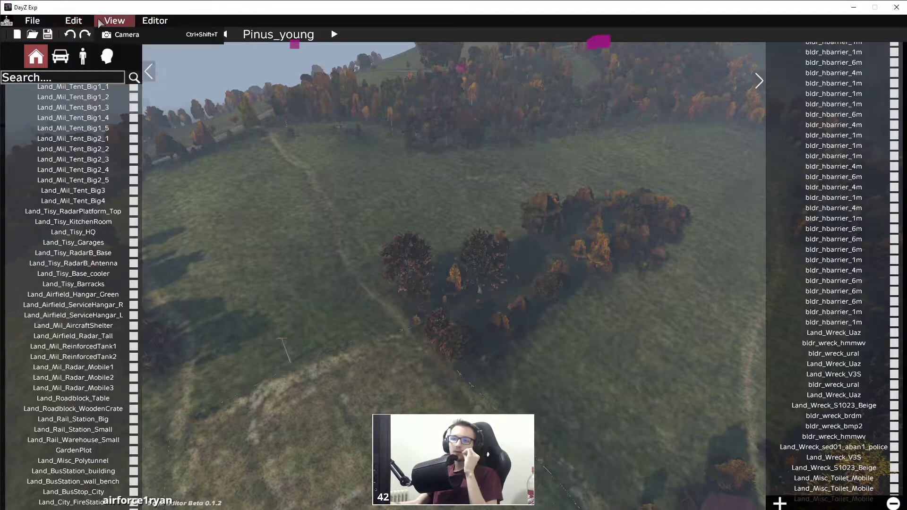
left_click(115, 24)
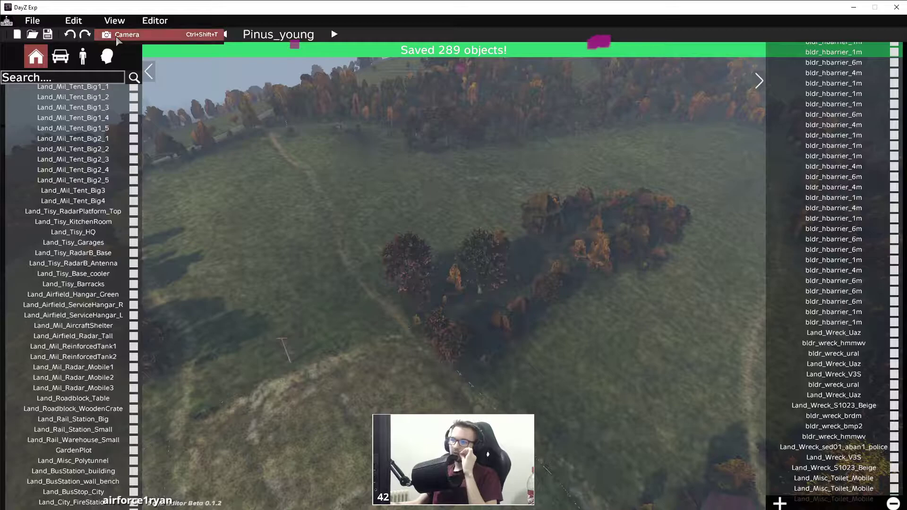
left_click(127, 35)
left_click_drag(380, 161, 403, 191)
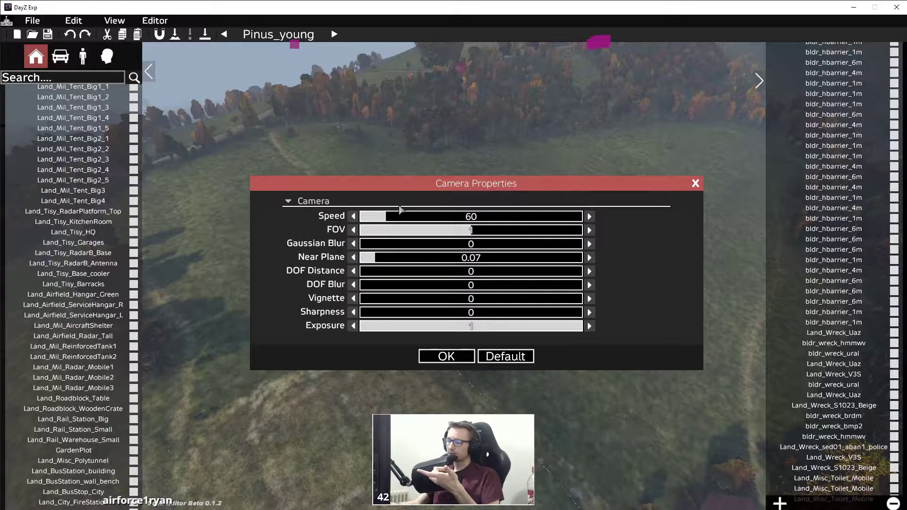
left_click_drag(425, 188, 395, 228)
- Set the camera speed to 42.5, FOV to 0.674, DOF distance to 218.5 and DOF blur to 0.564, and apply
left_click_drag(448, 272, 378, 297)
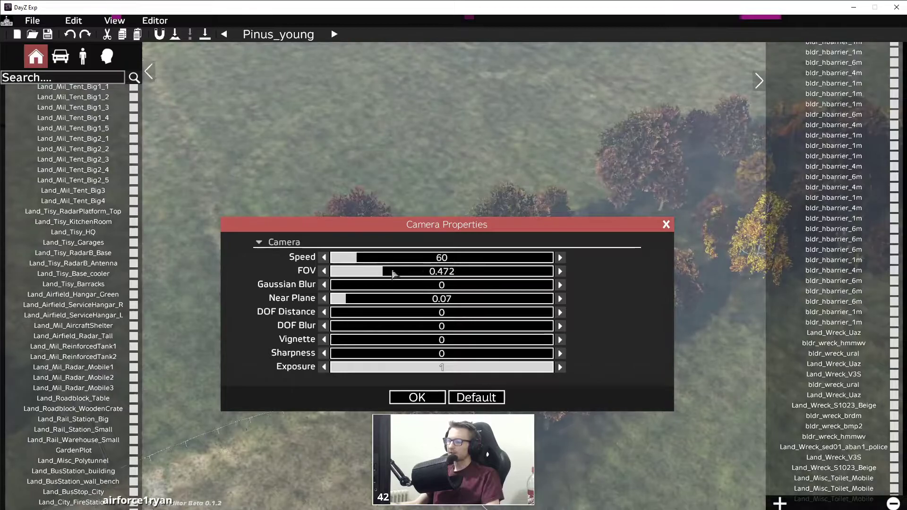
left_click_drag(370, 263, 380, 315)
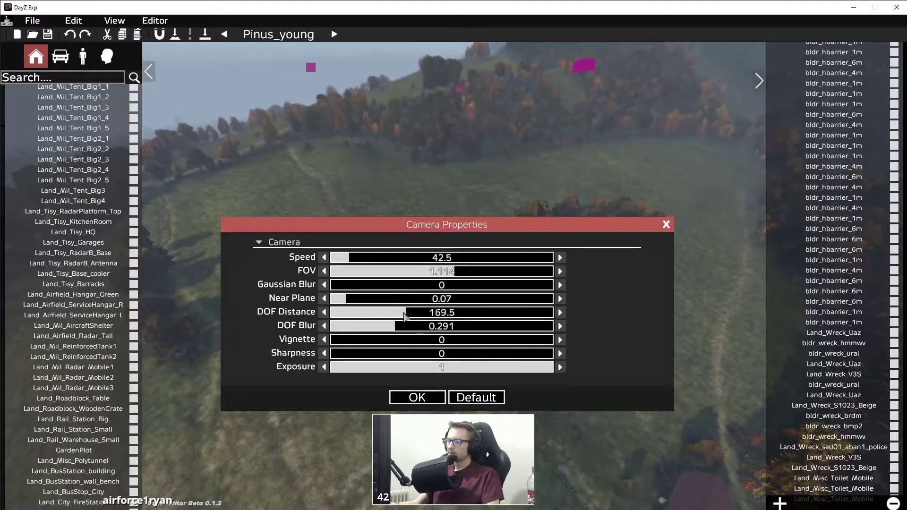
left_click_drag(408, 330, 501, 332)
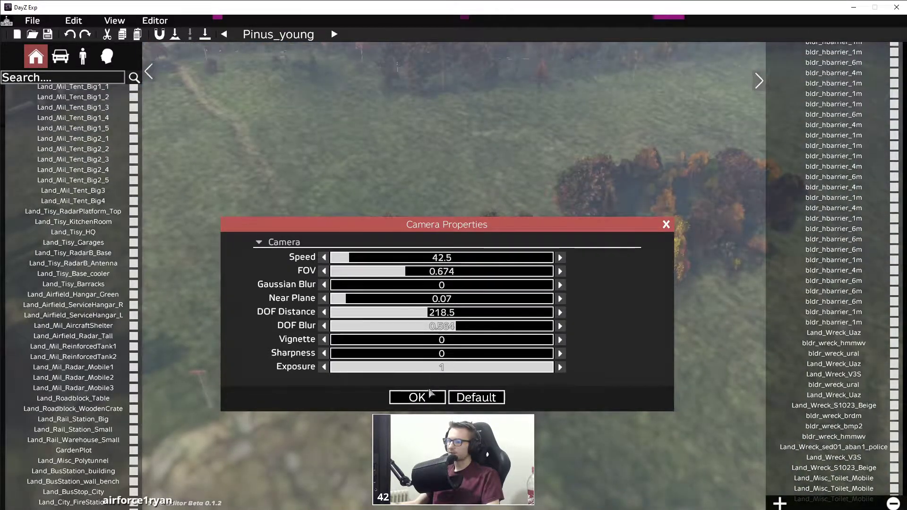
left_click(421, 397)
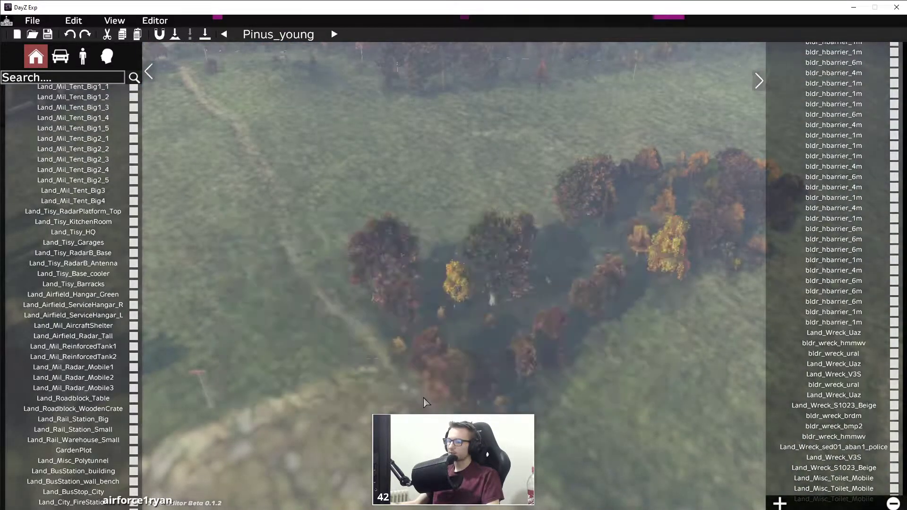
- Save the map, then hide the editor interface and view the town and tent camp with the new camera settings
key("space")
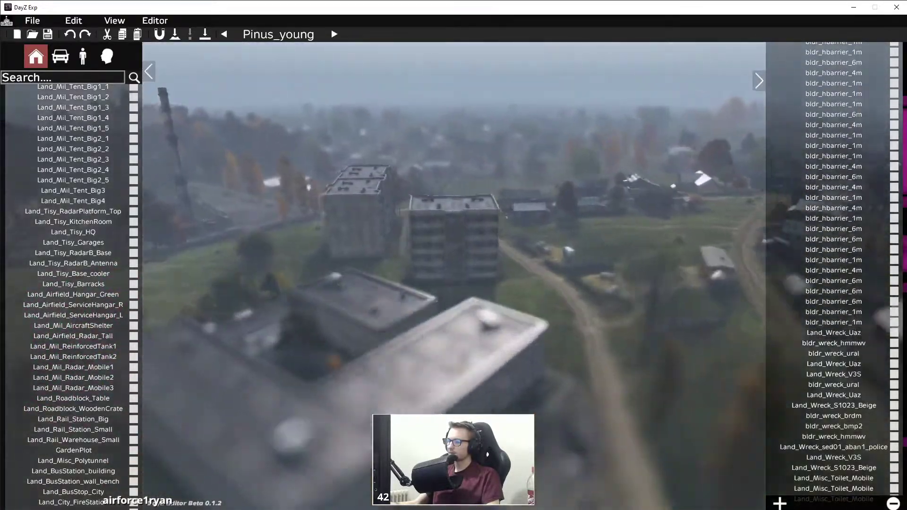
key("ctrl+s")
key("u")
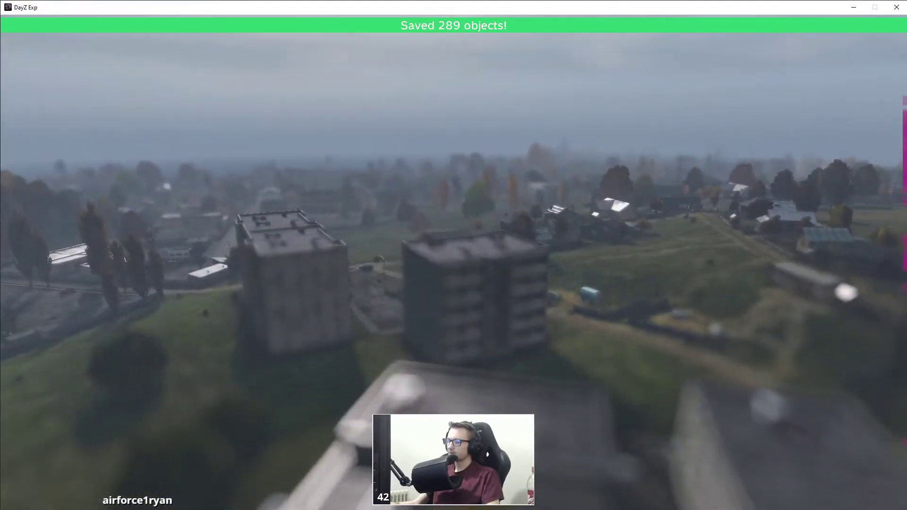
key("s")
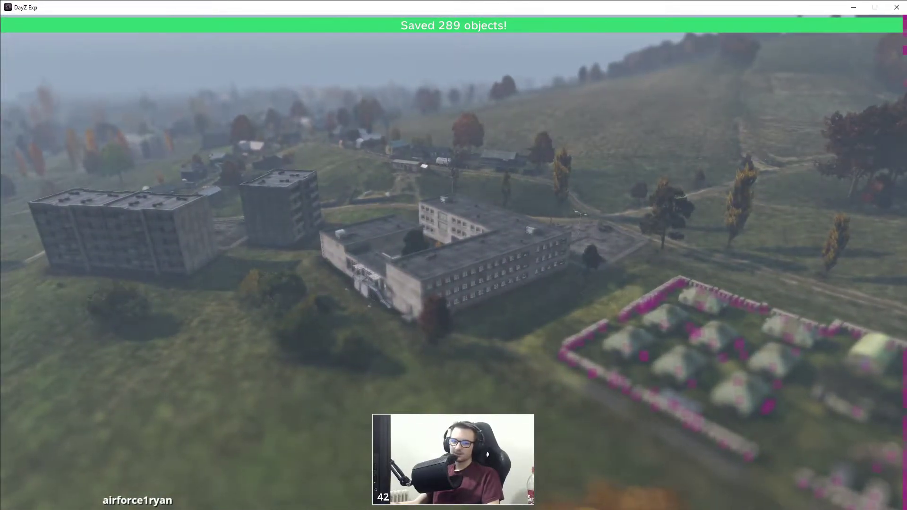
- Toggle the editor interface off and on, leaving it displayed over the town view
key("y")
key("y")
key("y")
key("y")
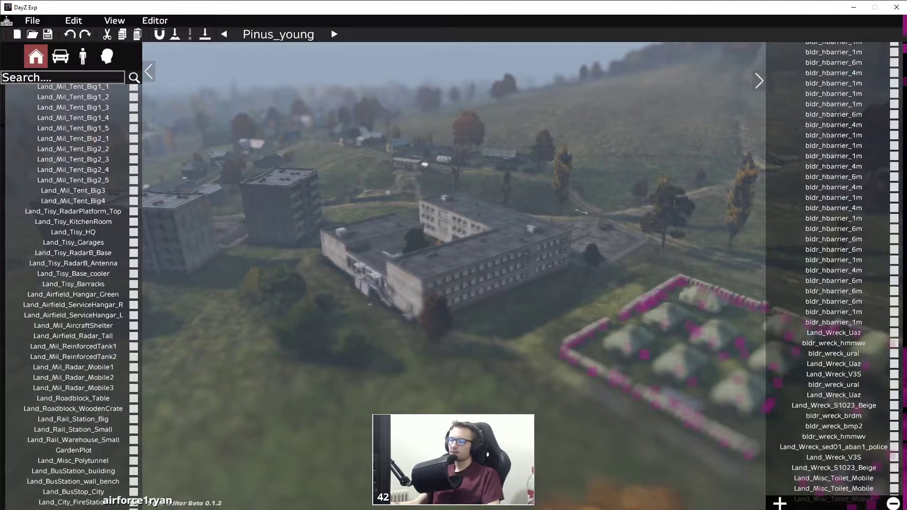
- Open the game's keybinding options, examine the DayZ Editor shortcuts such as Show / Hide UI, and return to the editor
key("Escape")
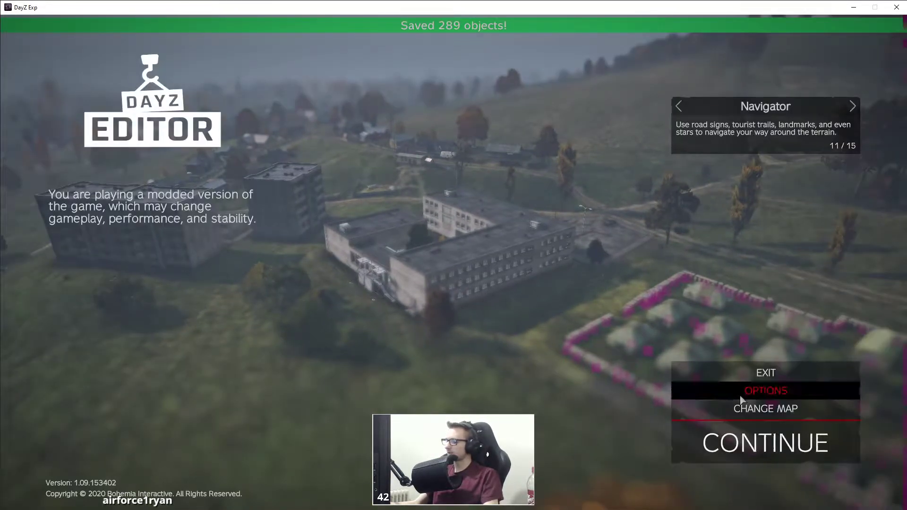
left_click(766, 390)
left_click(197, 65)
left_click(217, 176)
left_click(236, 178)
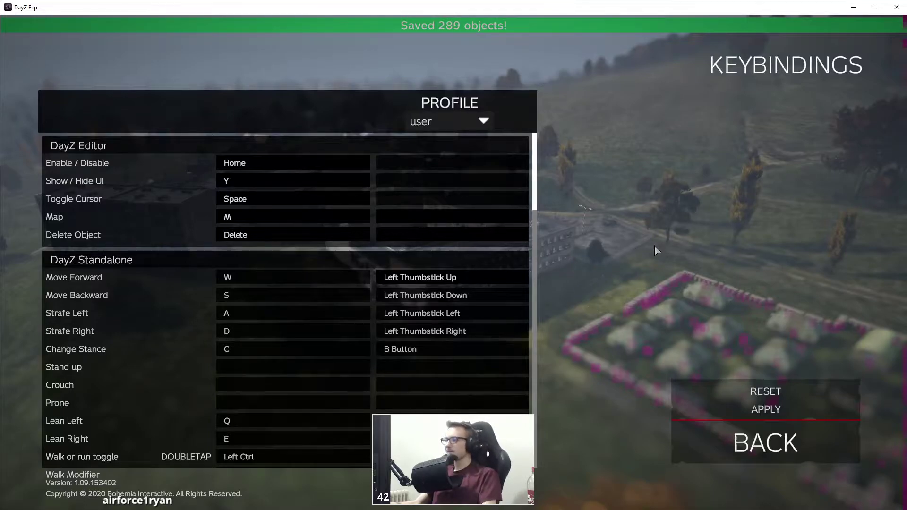
key("Escape")
key("Escape")
key("Escape")
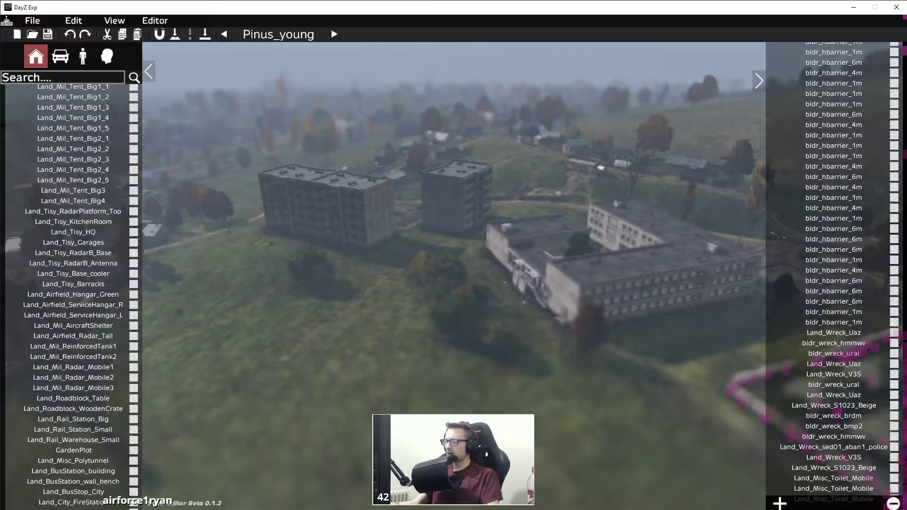
- Examine the available map import formats, including .map, Terrain Builder and .VPP, without importing a file
key("space")
left_click(50, 23)
mouse_move(107, 109)
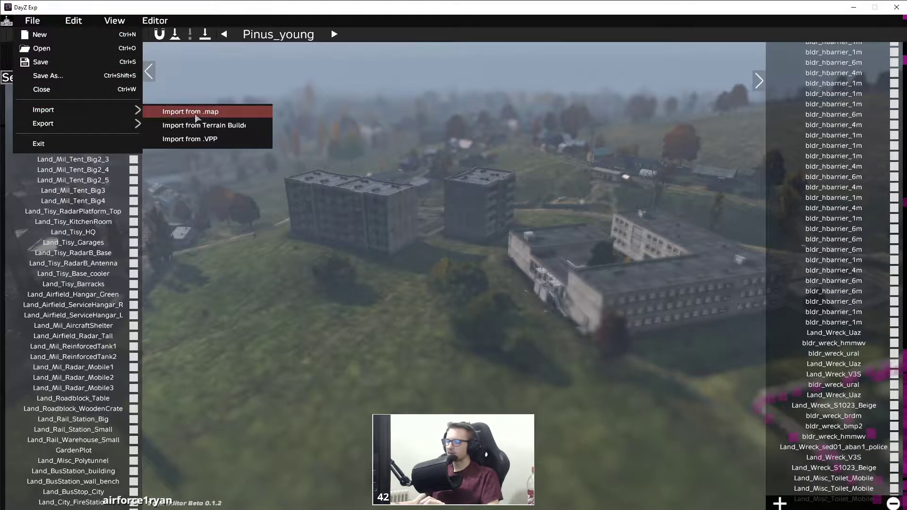
left_click(251, 92)
key("space")
key("d")
key("space")
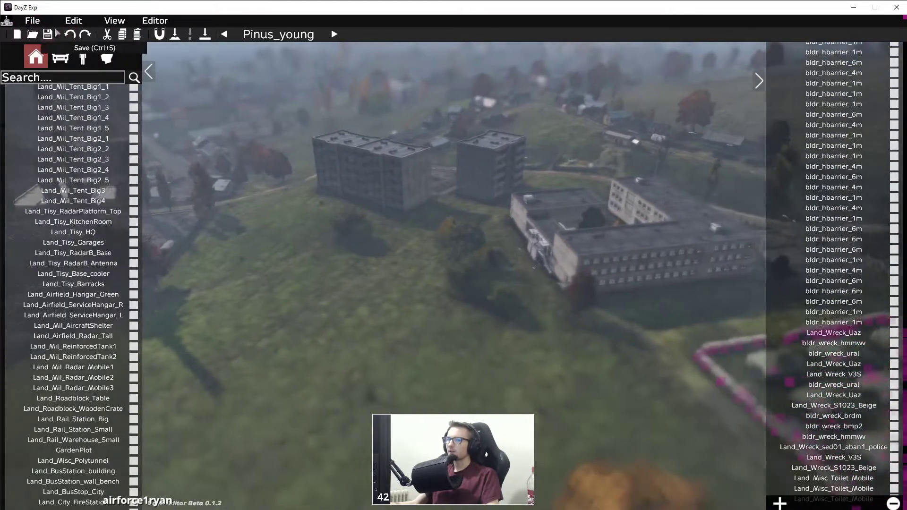
left_click(38, 21)
mouse_move(82, 107)
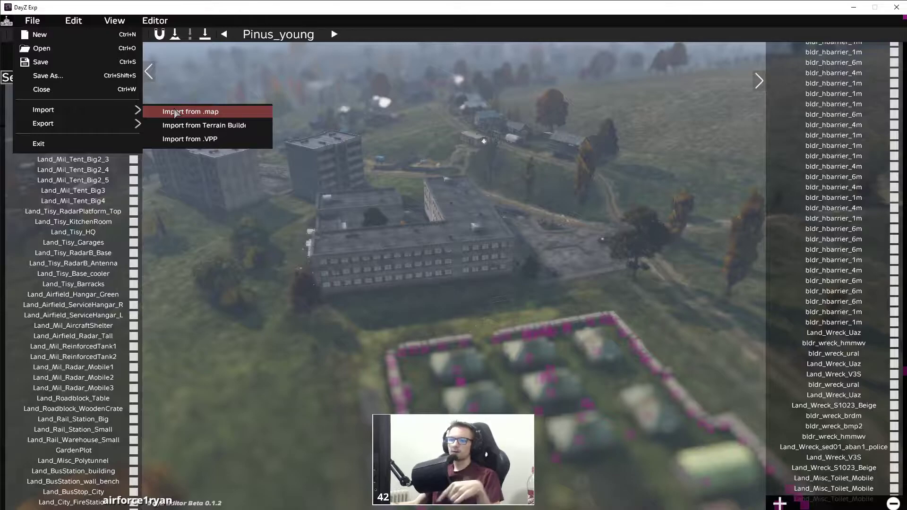
left_click(217, 243)
- Set the camera FOV to 1.004 and exposure to 0.951, try sharpness and vignette but return both to 0, and close the camera properties
middle_click_drag(316, 294, 265, 279)
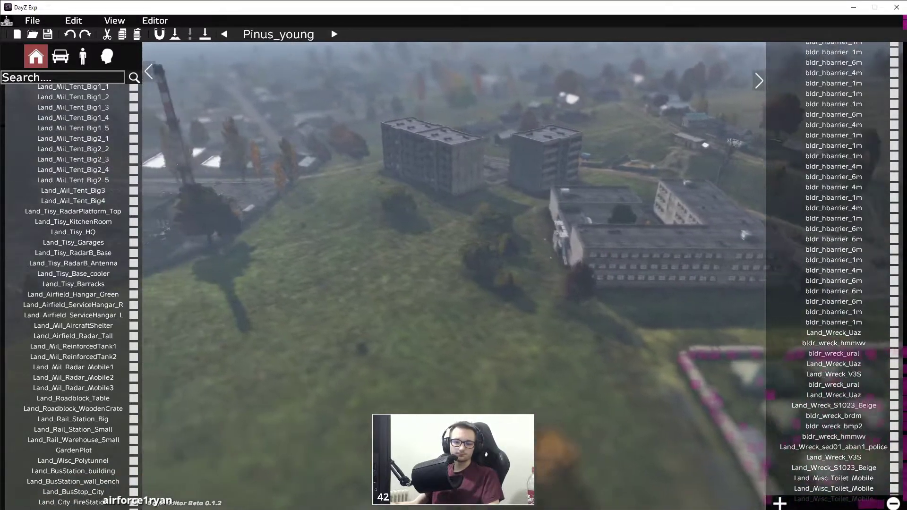
key("w")
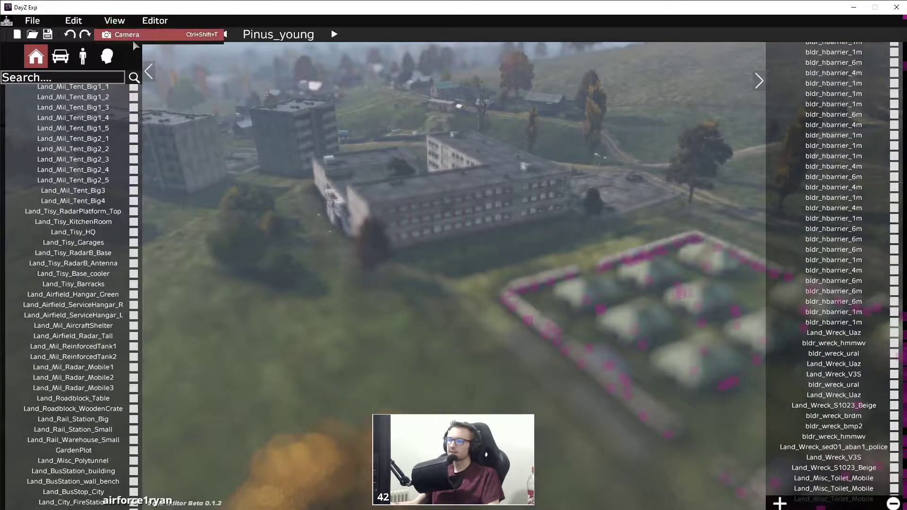
left_click(126, 35)
left_click_drag(416, 207, 453, 206)
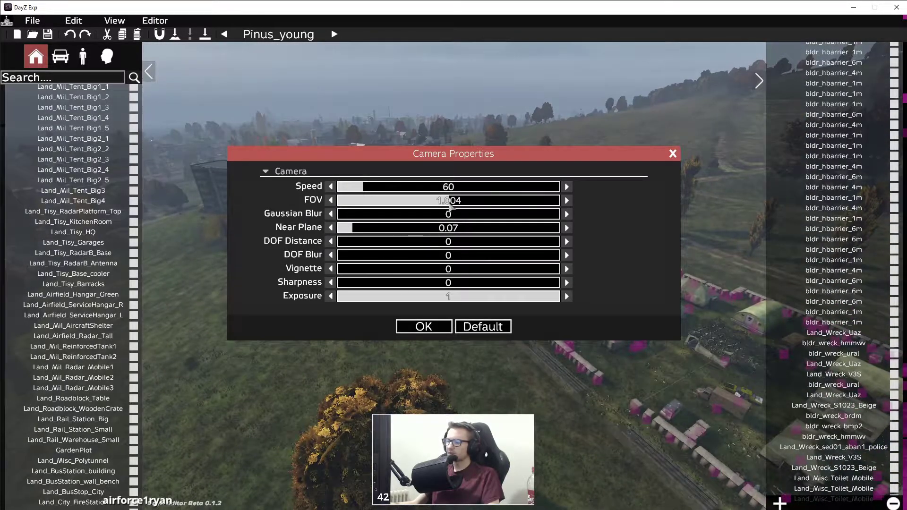
left_click_drag(474, 301, 549, 303)
left_click_drag(331, 284, 532, 289)
left_click_drag(347, 271, 327, 284)
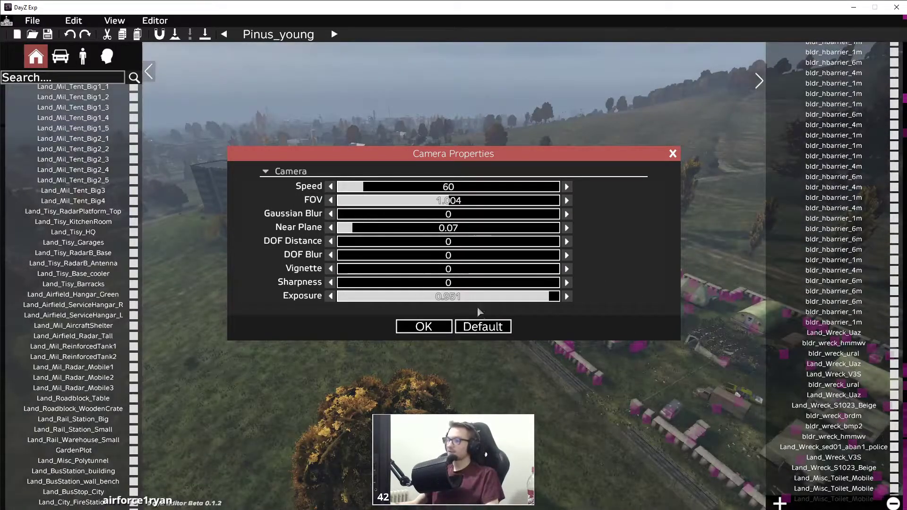
left_click(673, 153)
- Set the environment time to about 44300, rain to 0.454, fog to 0.676, overcast to about 0.538 and wind to 0.835
left_click(155, 20)
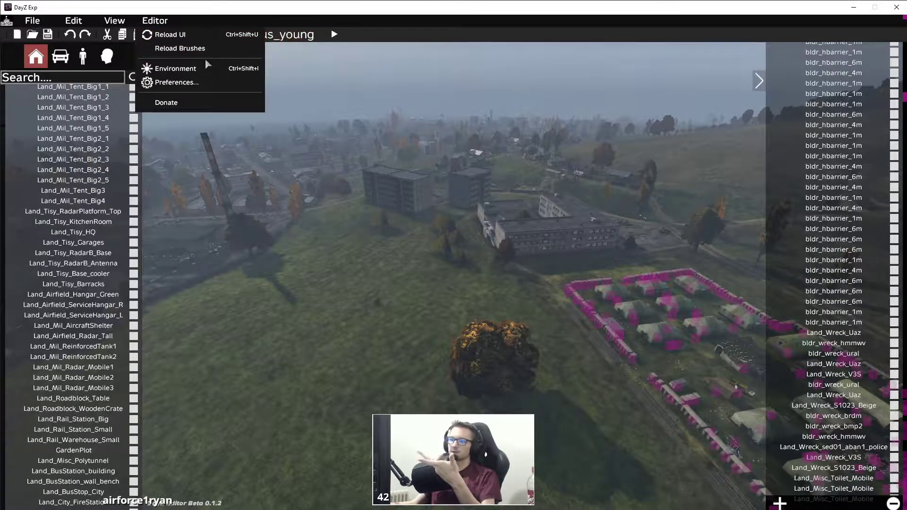
left_click(242, 68)
left_click_drag(434, 178, 458, 161)
left_click_drag(459, 198, 558, 202)
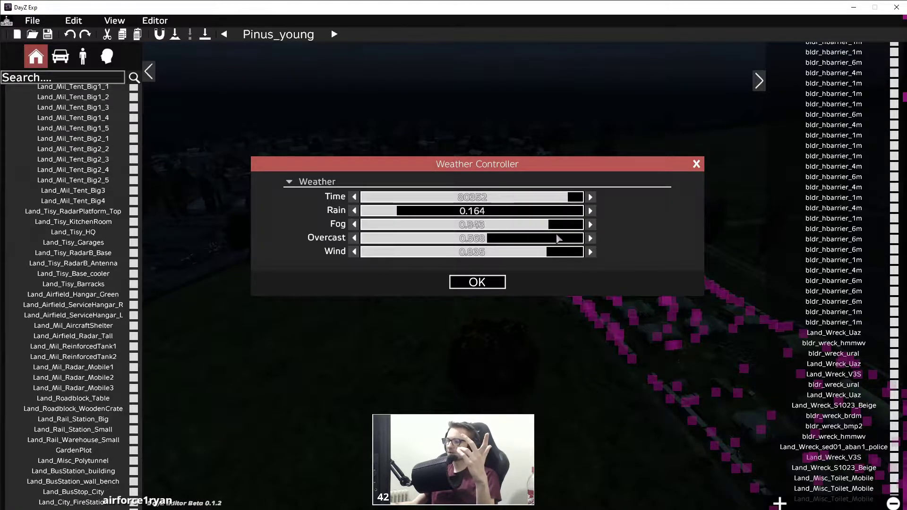
left_click_drag(541, 199, 532, 226)
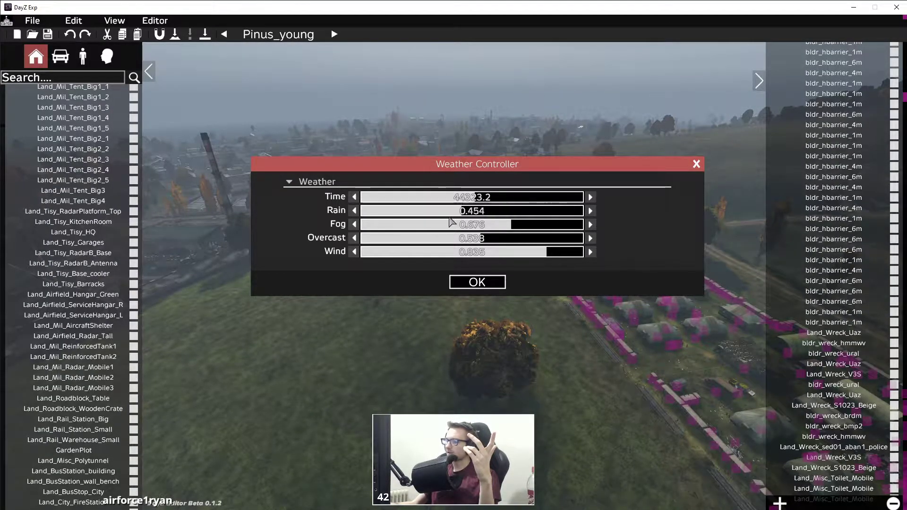
left_click(696, 164)
- Examine the log level choices and the auto save setting in the Editor Preferences, then close them without changes
left_click(155, 21)
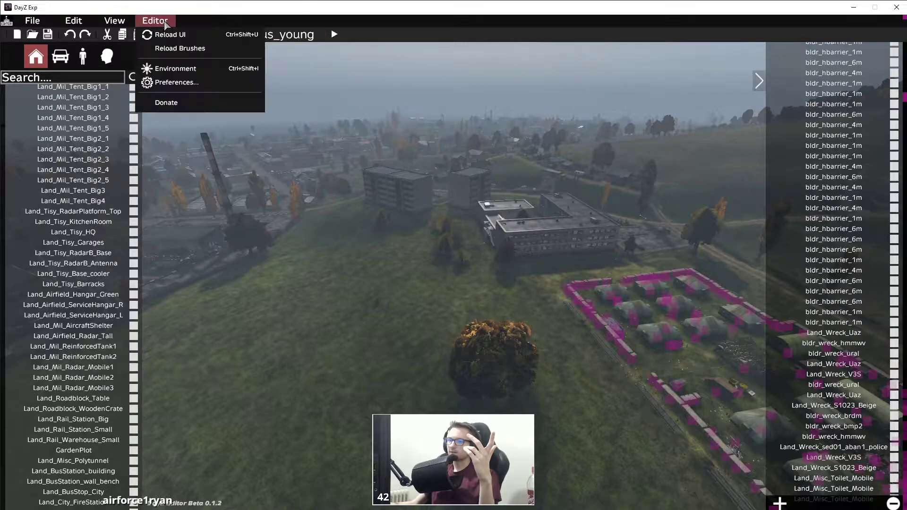
left_click(171, 83)
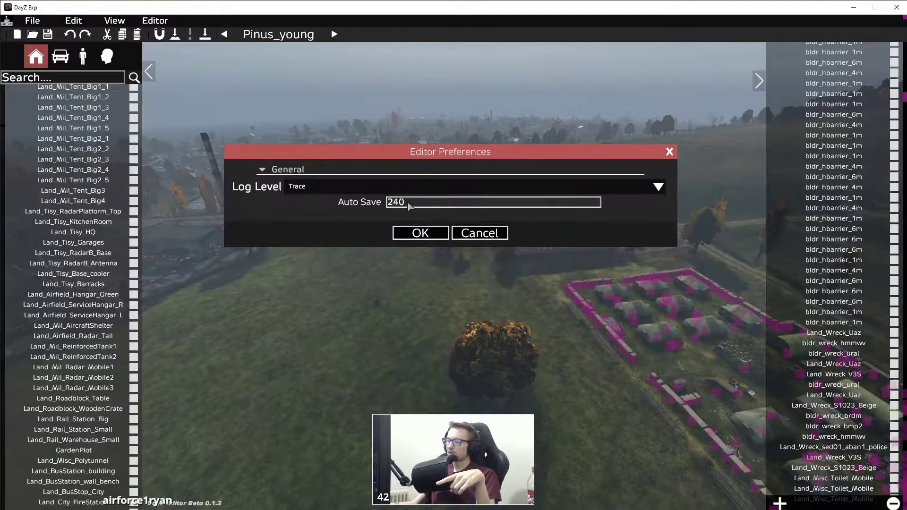
left_click(395, 184)
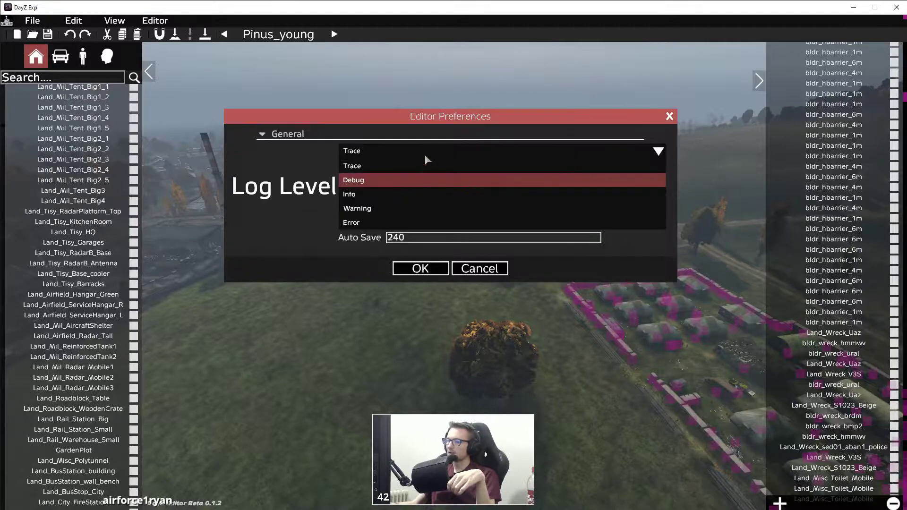
left_click(416, 151)
left_click(336, 188)
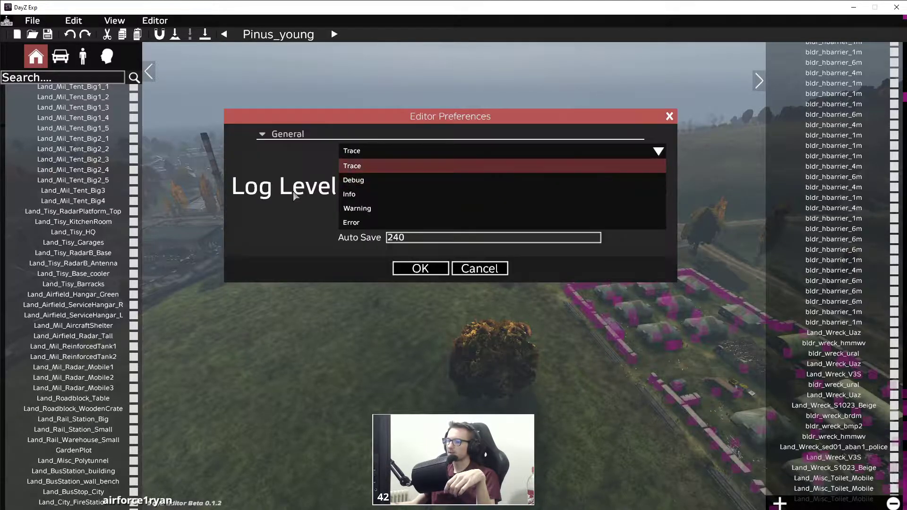
left_click(384, 150)
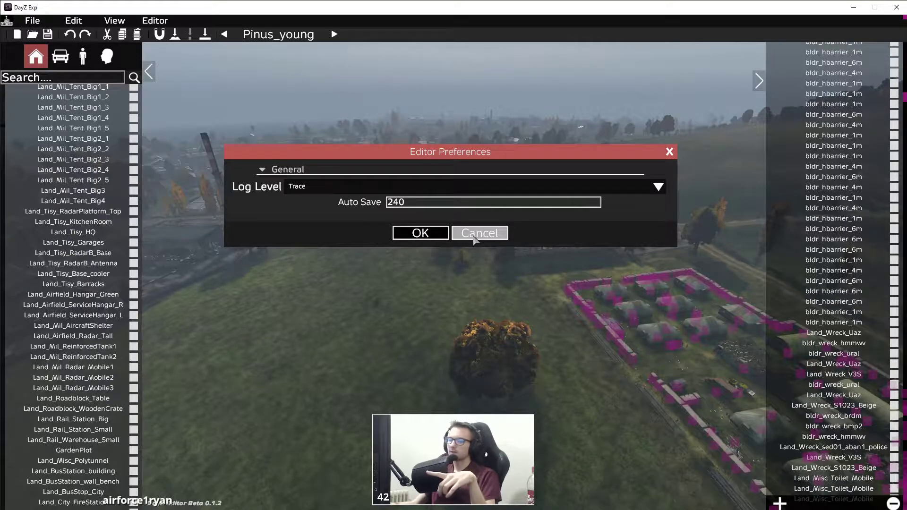
left_click(669, 151)
- Open the editor's Donate option, then close it and return to the viewport
left_click(149, 21)
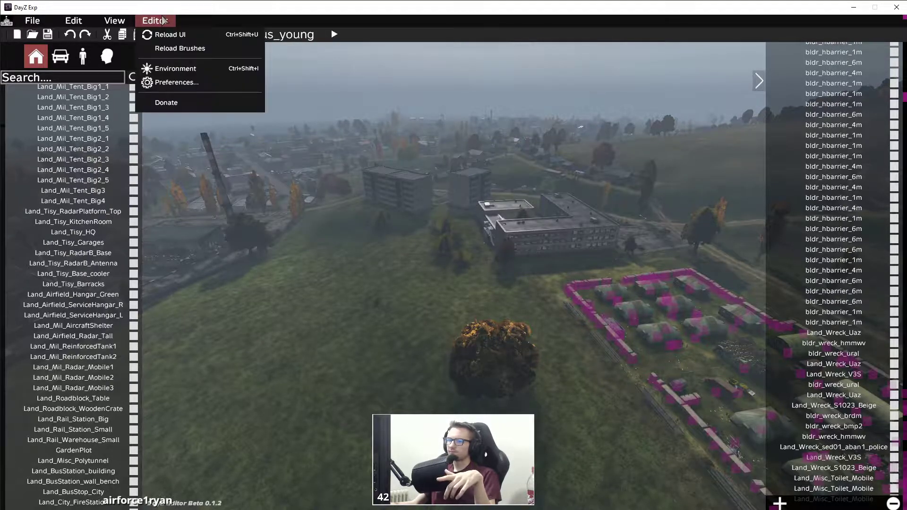
left_click(209, 103)
left_click(672, 173)
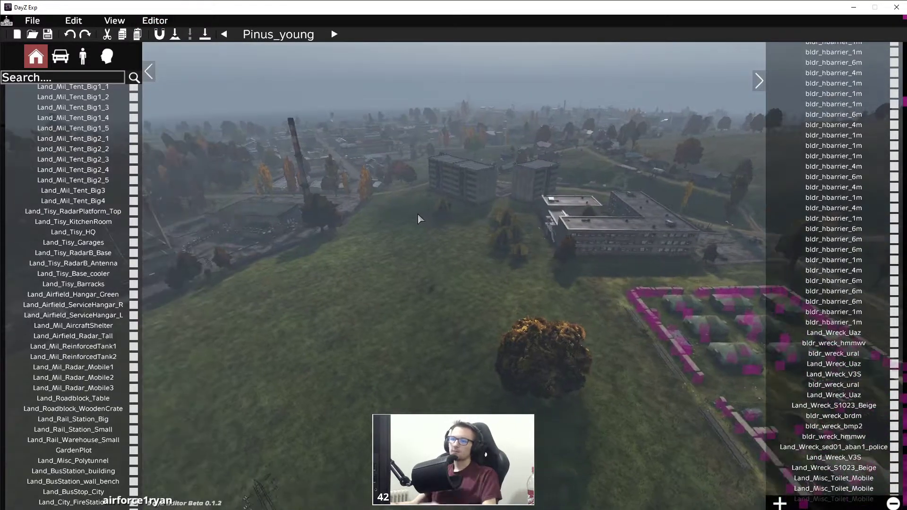
- Fly the camera around the long flat-roofed building and past the tent camp to the roadside village
key("d")
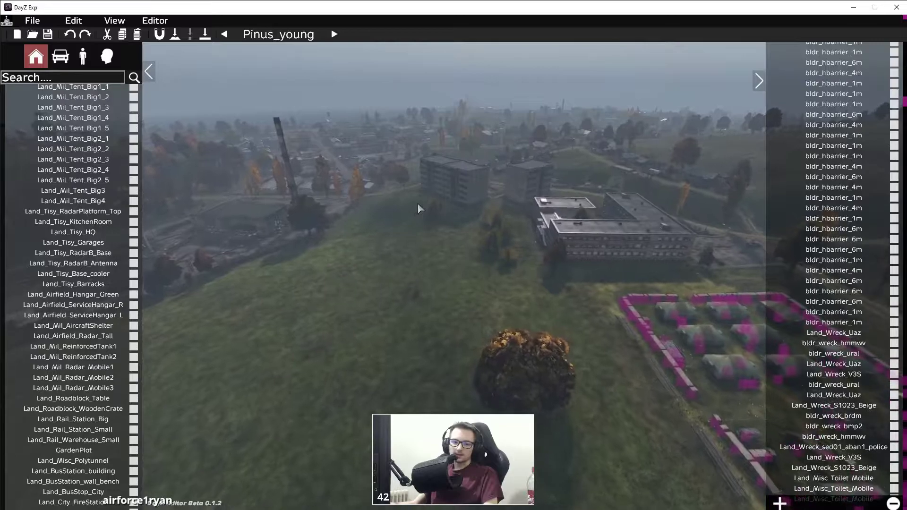
key("w")
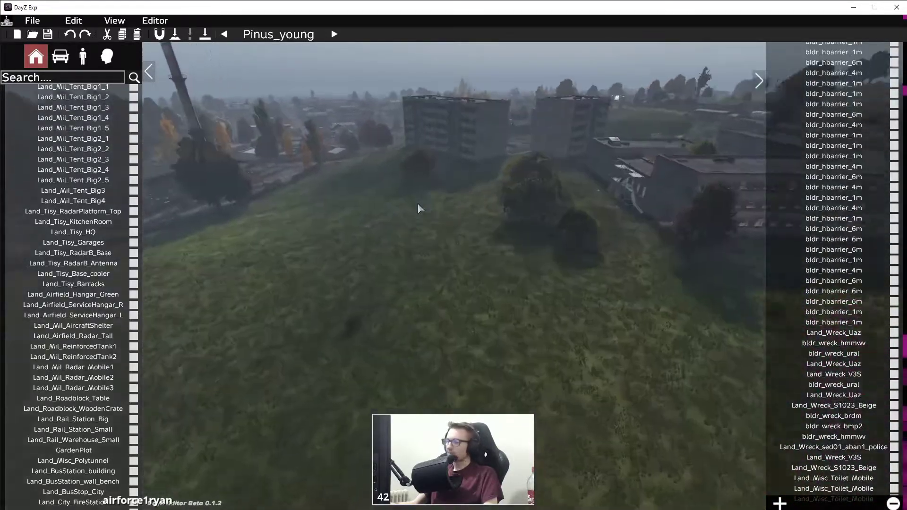
key("s")
middle_click(466, 212)
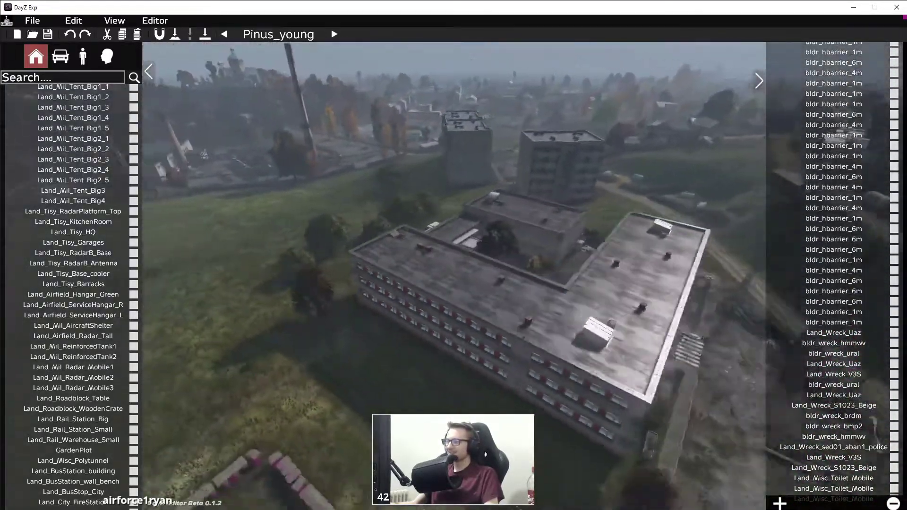
key("s")
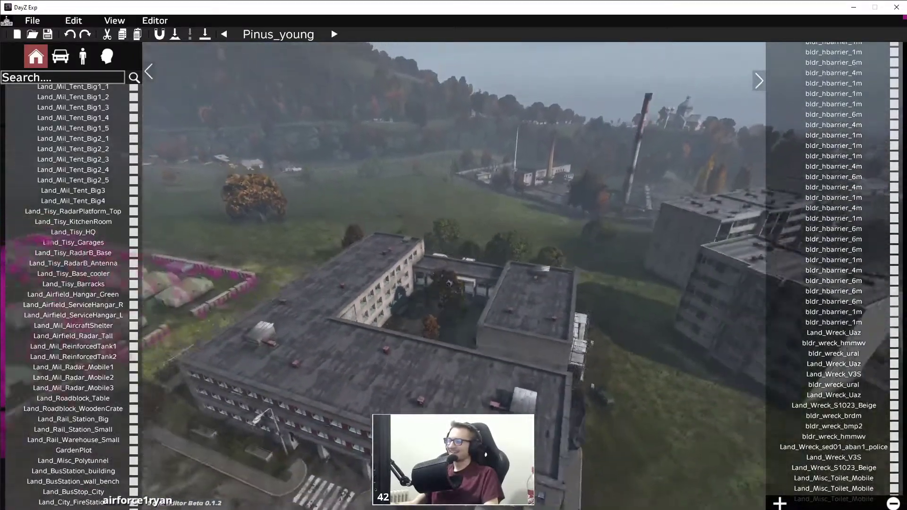
key("a")
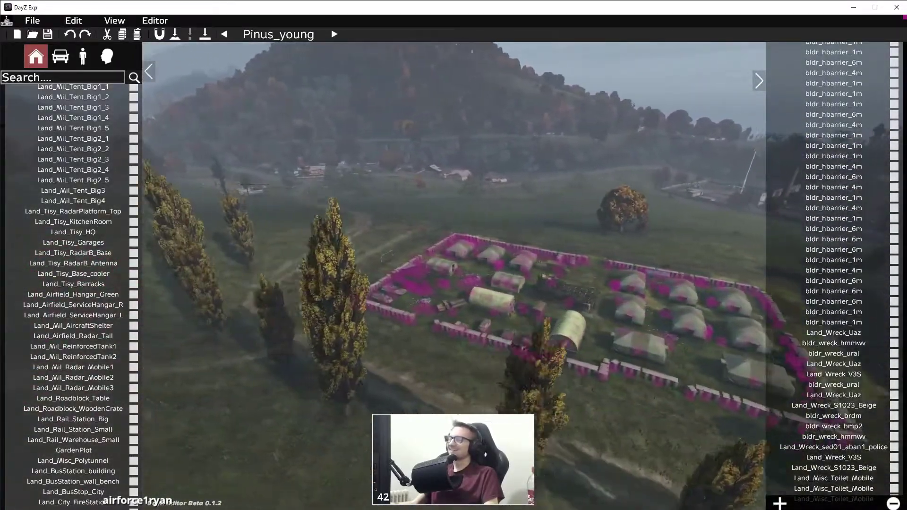
key("w")
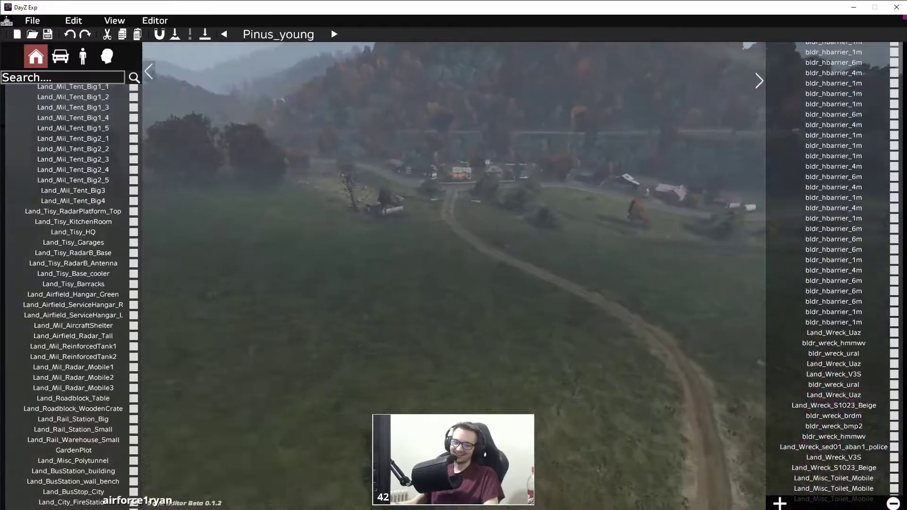
key("w")
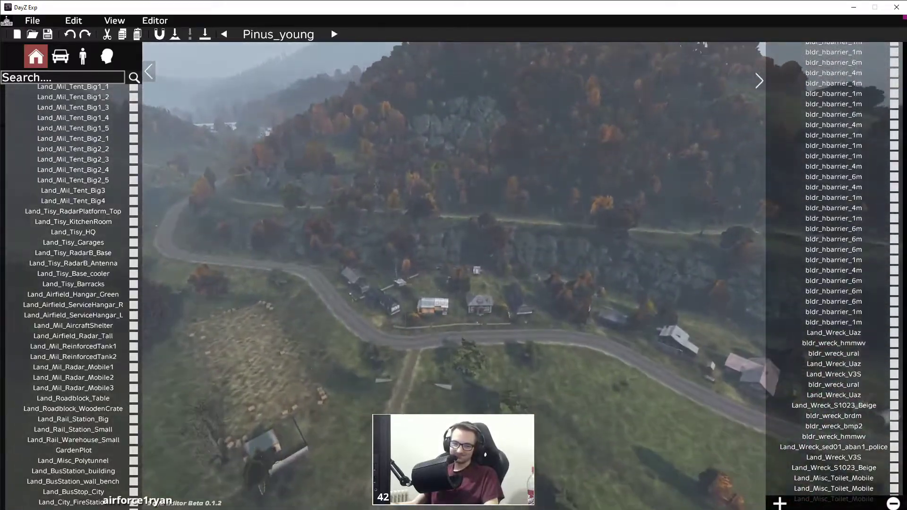
key("w")
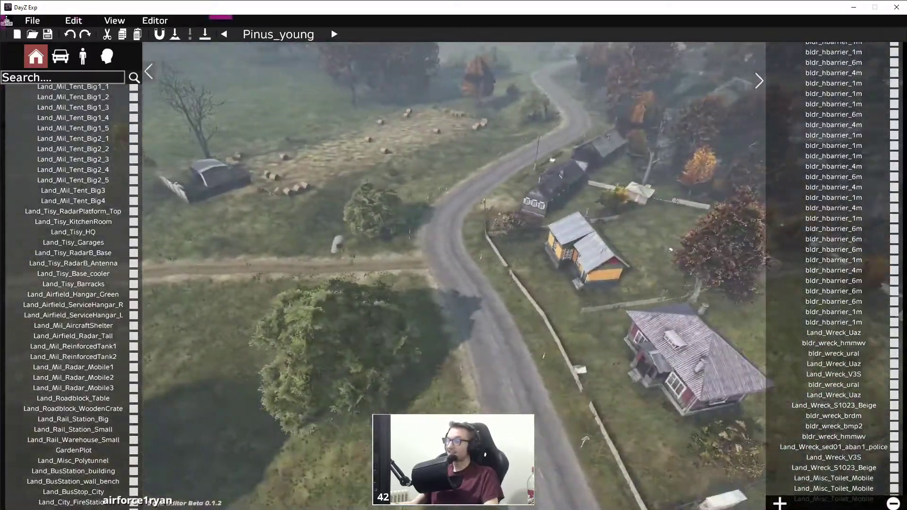
key("w")
key("s")
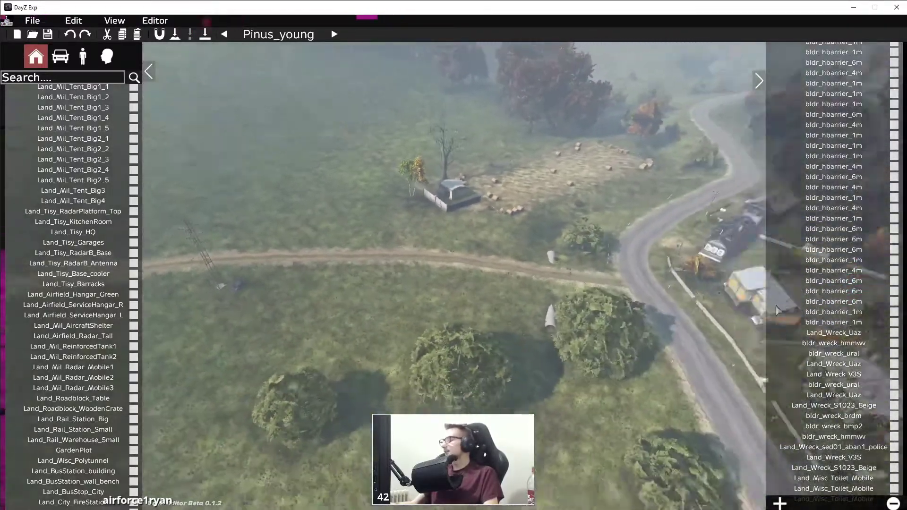
- Look through the list of placed objects, from the barriers to the garbage piles, pallets and crates, and back
scroll(850, 340, "down", 5)
scroll(850, 340, "down", 6)
key("d")
key("a")
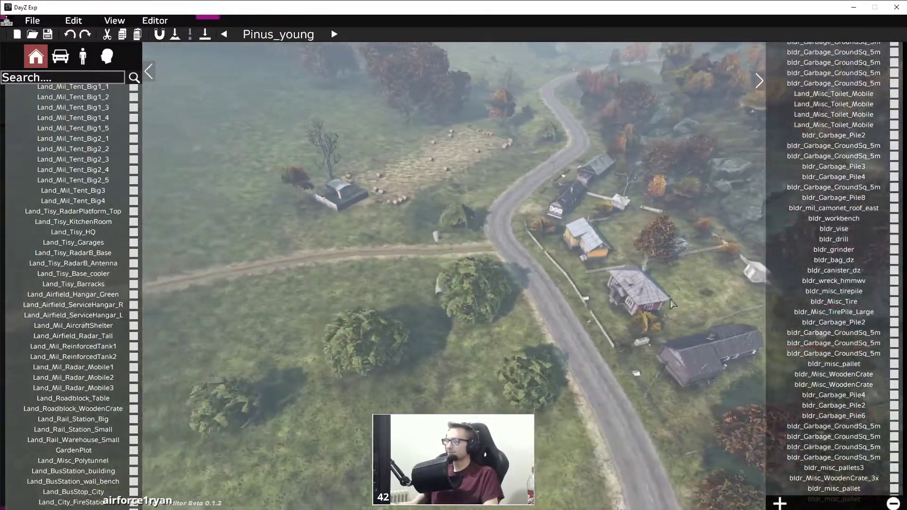
scroll(837, 339, "down", 10)
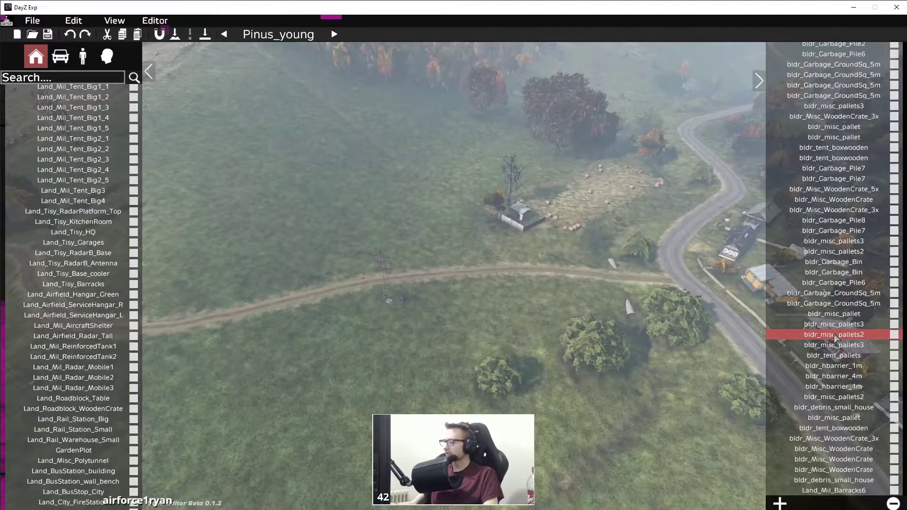
middle_click_drag(639, 307, 644, 294)
scroll(803, 310, "up", 11)
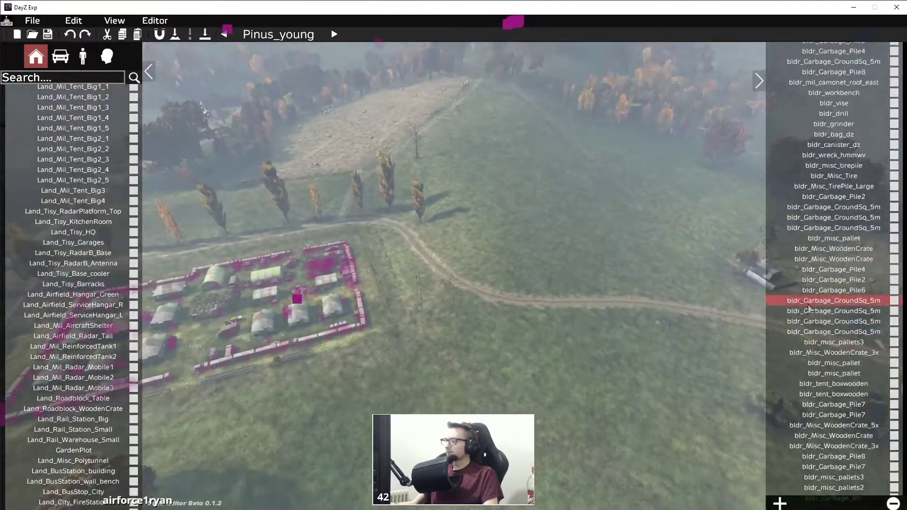
scroll(802, 278, "up", 7)
- Fly the camera in close to the tents and barrier wall at the corner of the camp
key("w")
key("a")
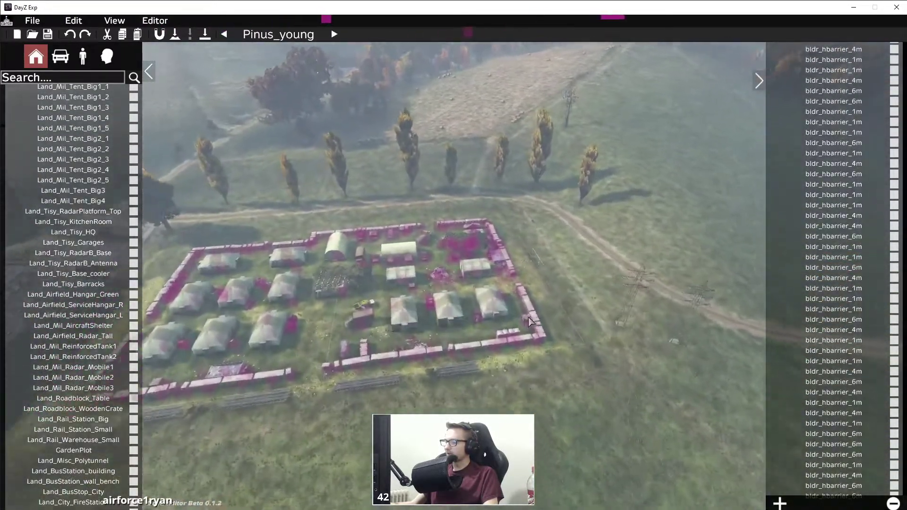
key("w")
key("z")
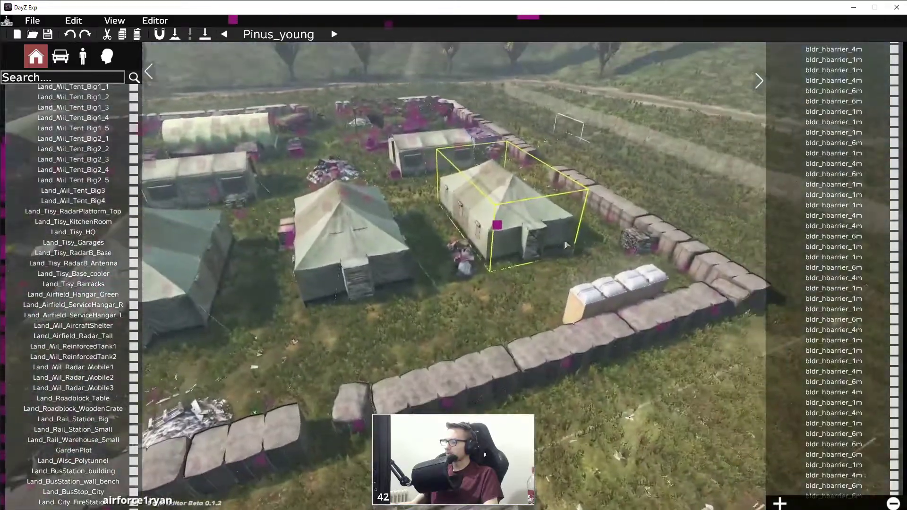
- Delete the tent nearest the sandbag pallets and barrier wall, and undo the deletion
key("w")
key("d")
key("w")
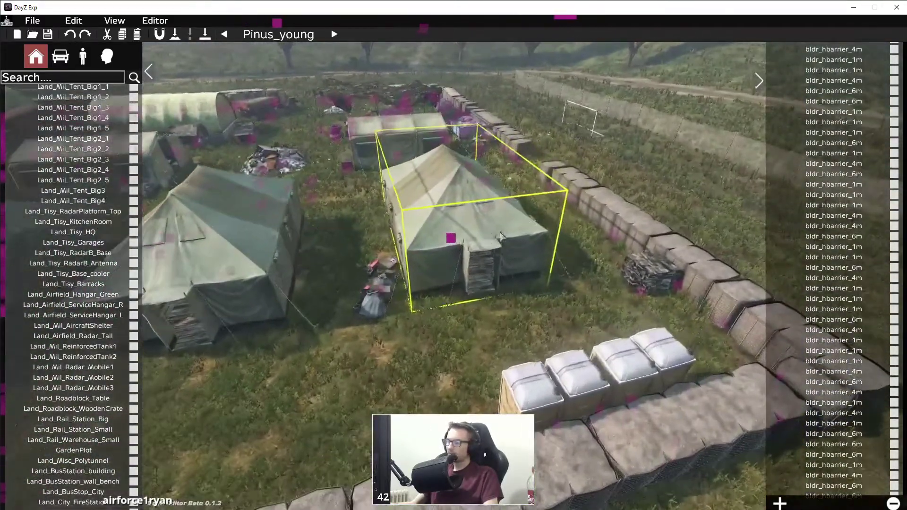
right_click(450, 241)
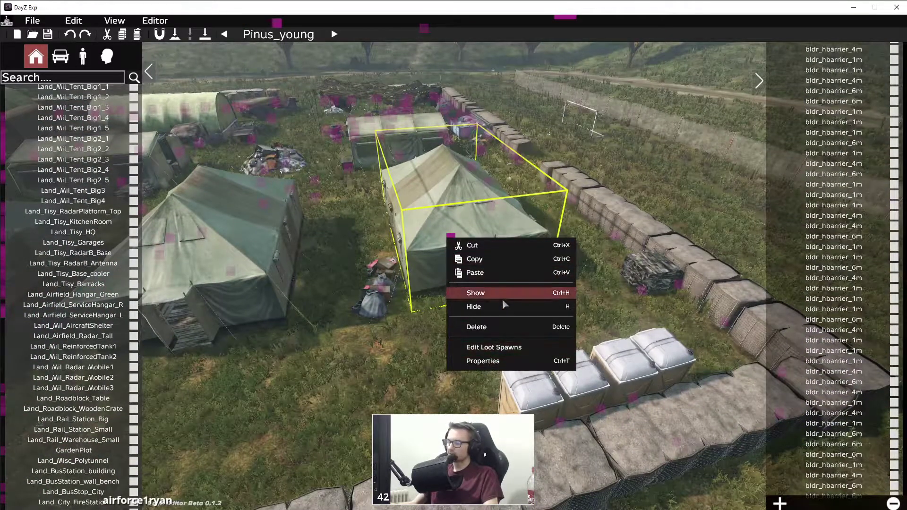
left_click(459, 244)
left_click(454, 244)
key("Delete")
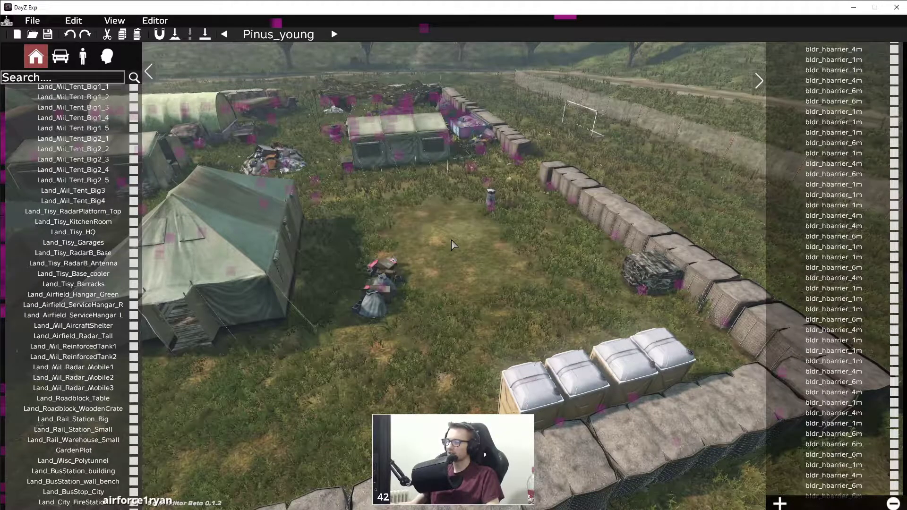
key("ctrl+z")
- Open loot spawn editing for the tent nearest the barrier wall and fly the camera in through its entrance
right_click(456, 242)
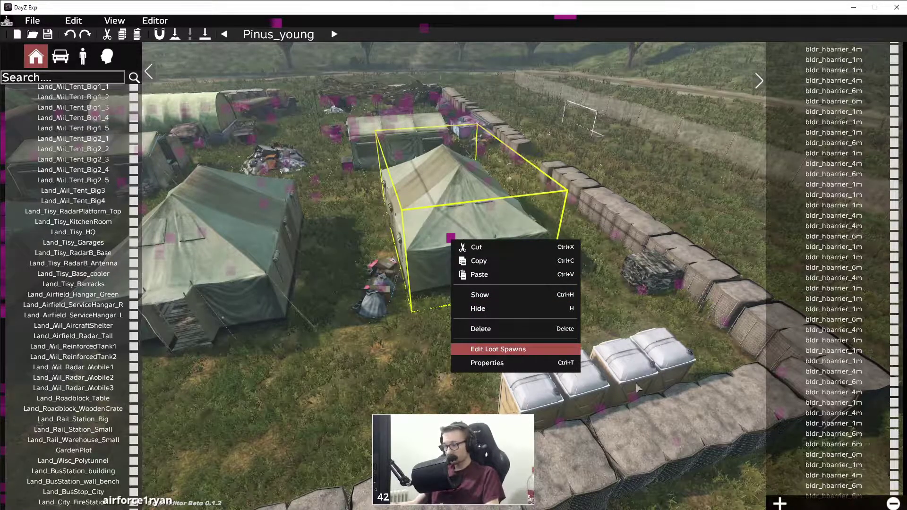
key("Return")
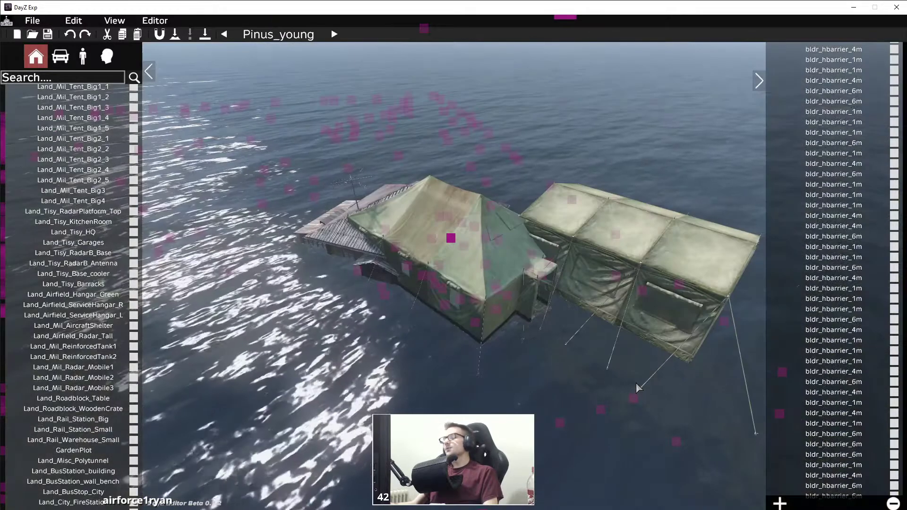
key("d")
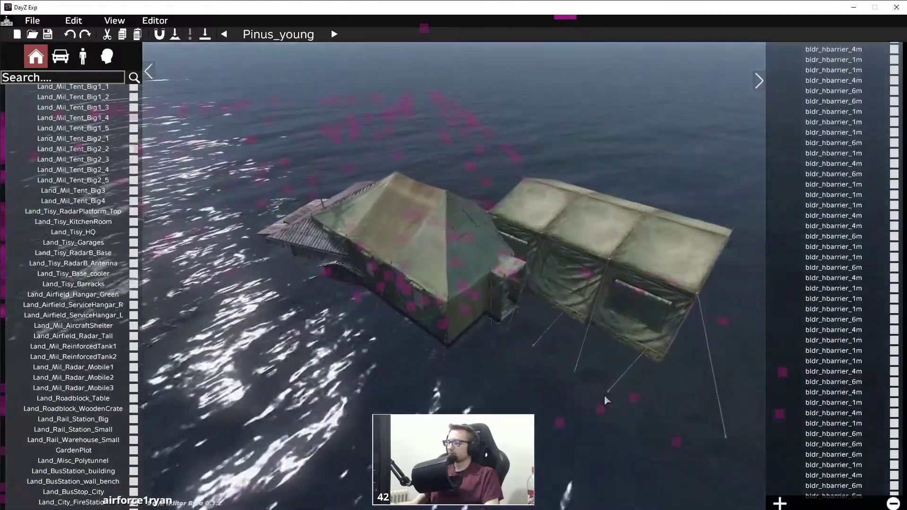
right_click_drag(547, 398, 527, 406)
key("w")
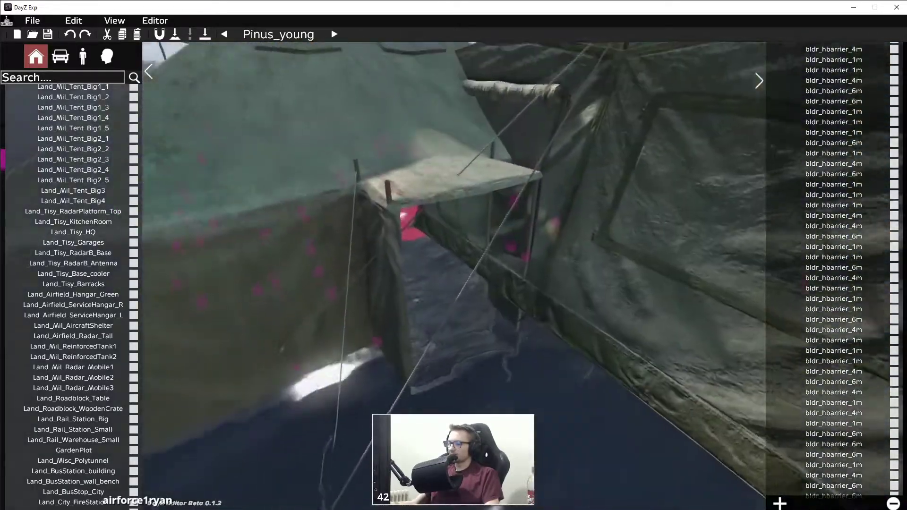
key("w")
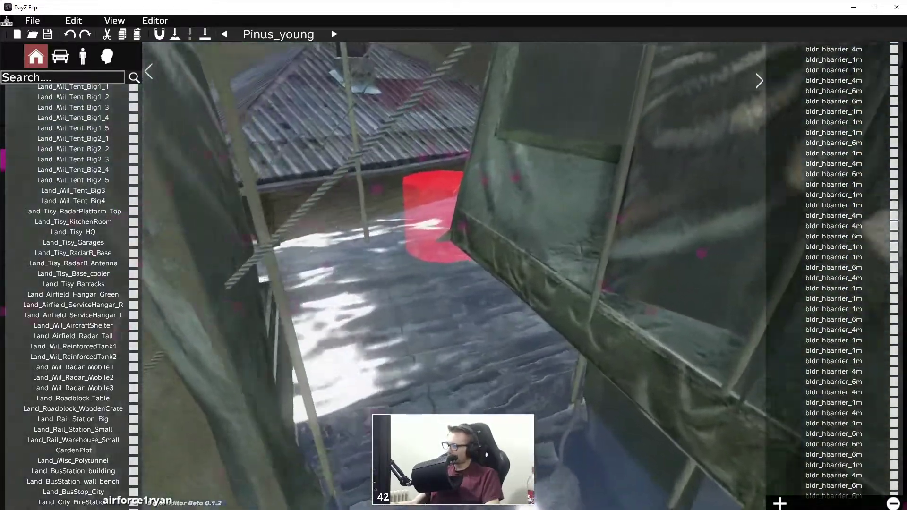
key("w")
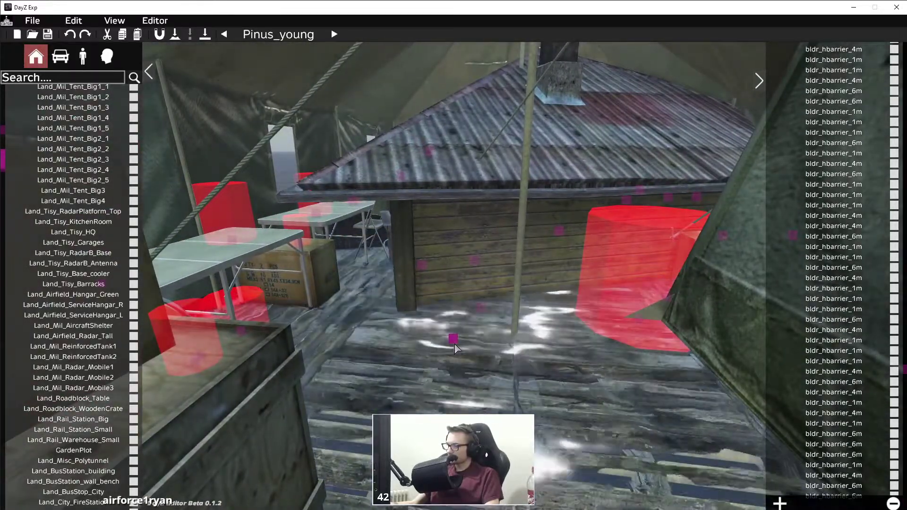
key("w")
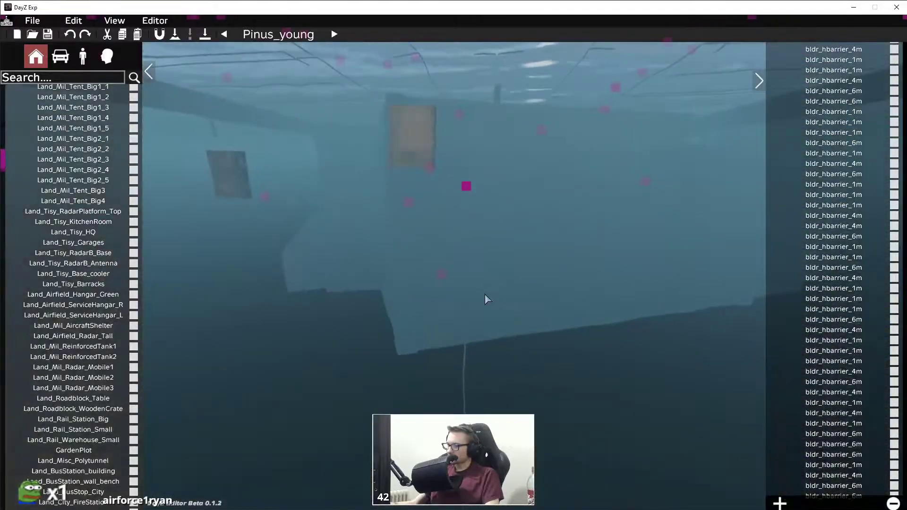
- Delete the metal-roofed house and the long tent that overlap the edited tent
left_click(408, 284)
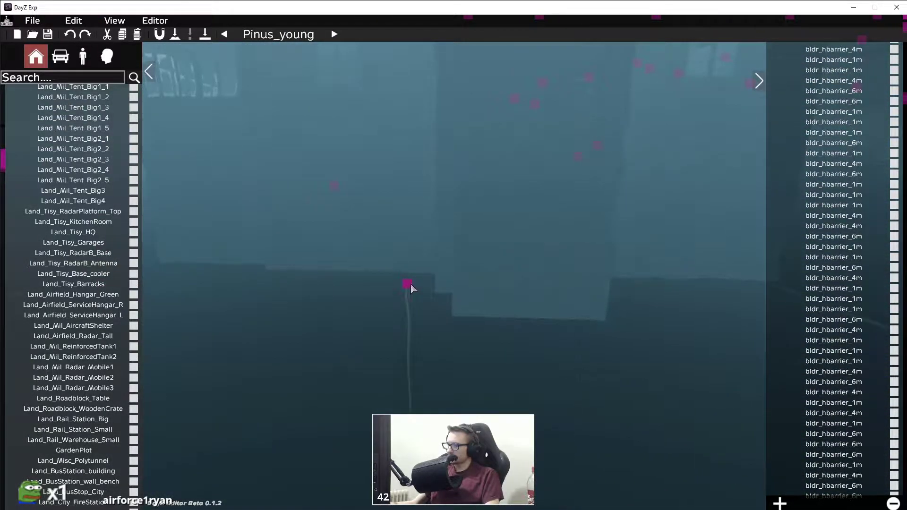
key("s")
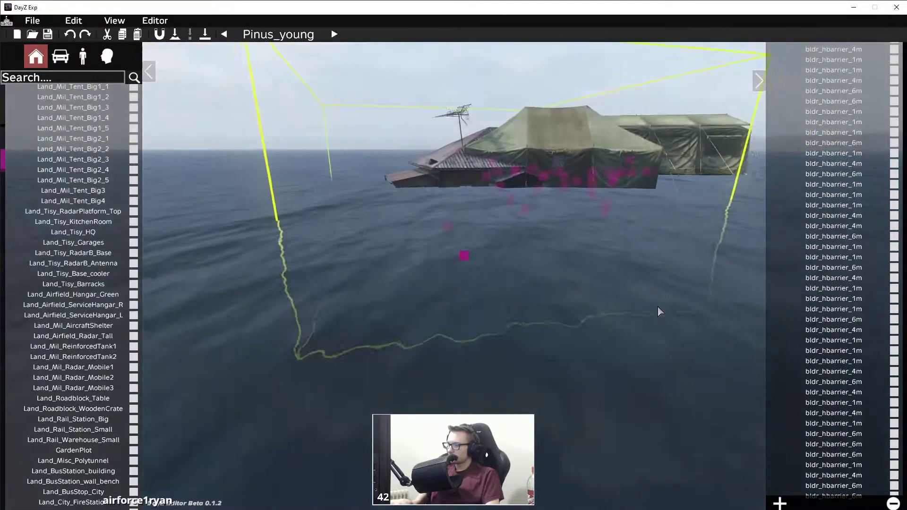
key("d")
key("Delete")
key("w")
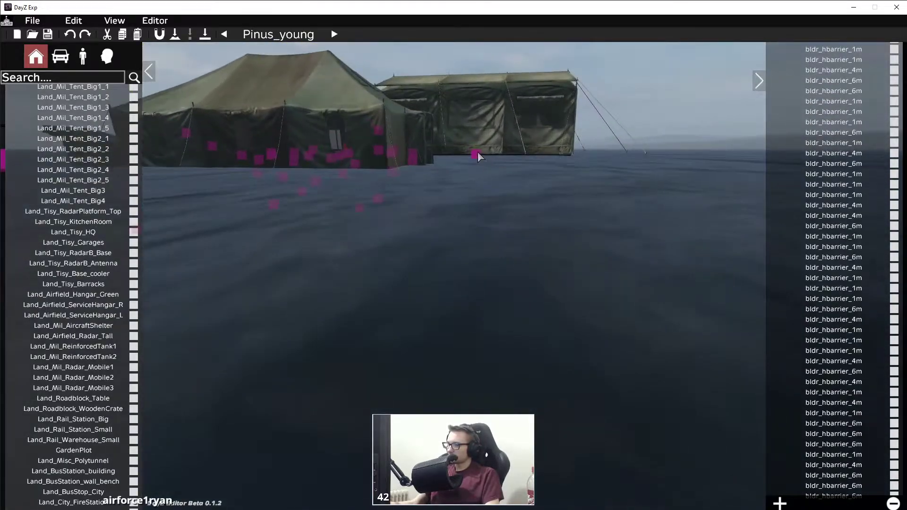
left_click(478, 152)
key("Delete")
- Fly around the tent's interior with the editor interface hidden and save the map
key("w")
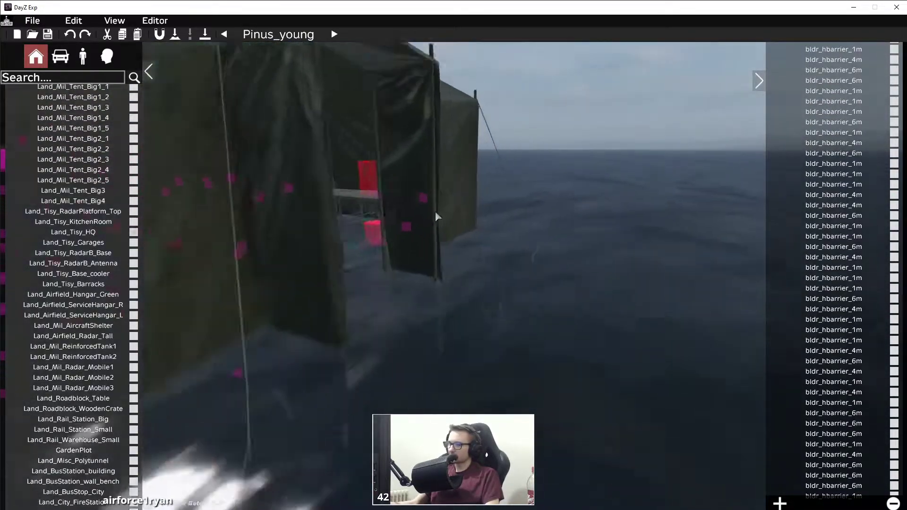
key("w")
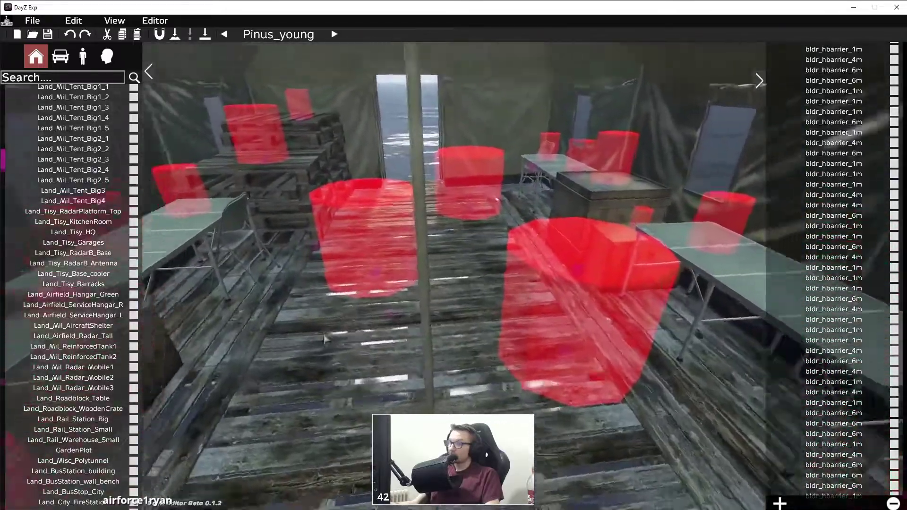
middle_click_drag(325, 339, 482, 285)
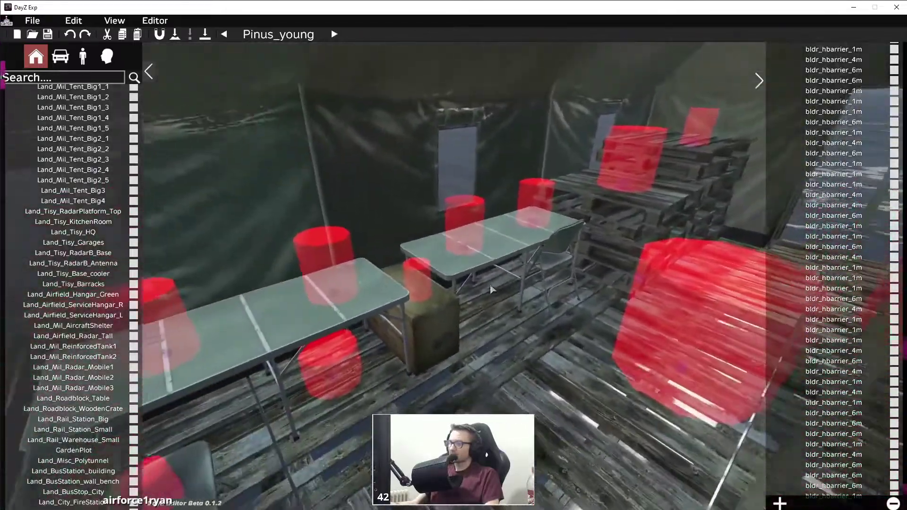
key("y")
key("ctrl+s")
key("d")
key("w")
key("w")
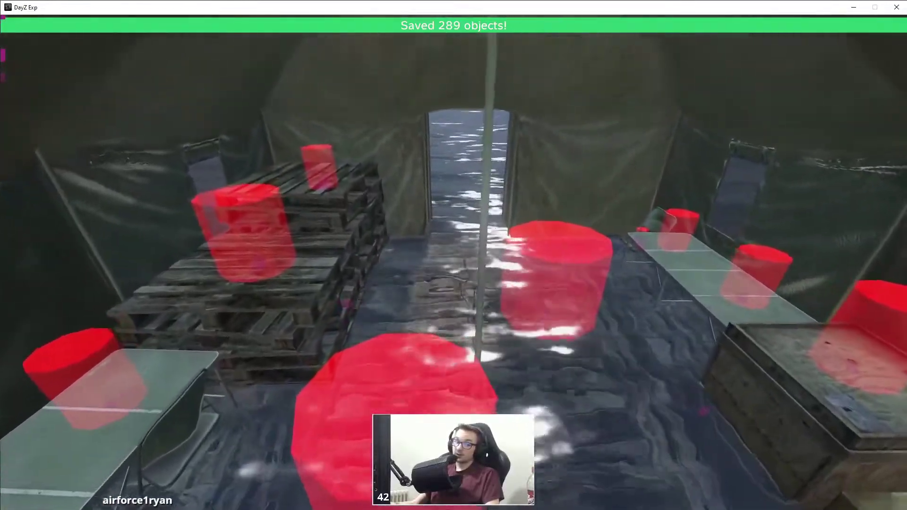
key("s")
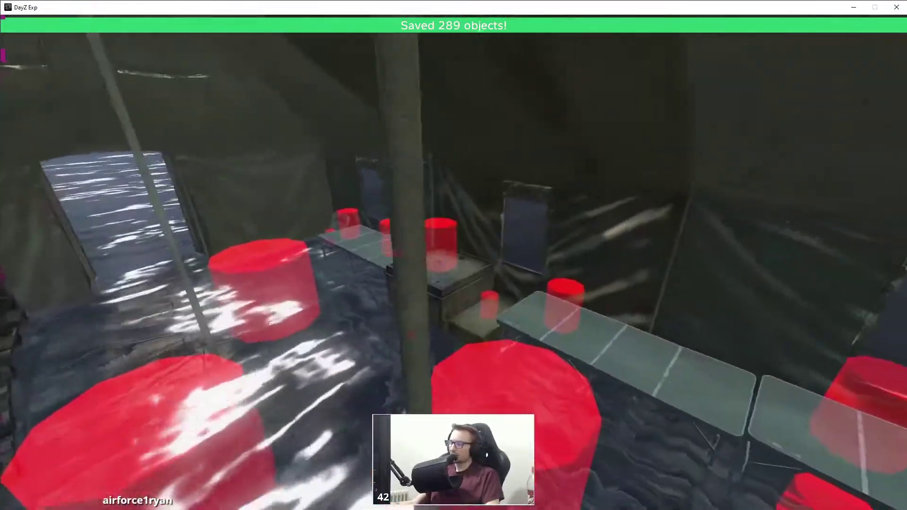
key("w")
key("s")
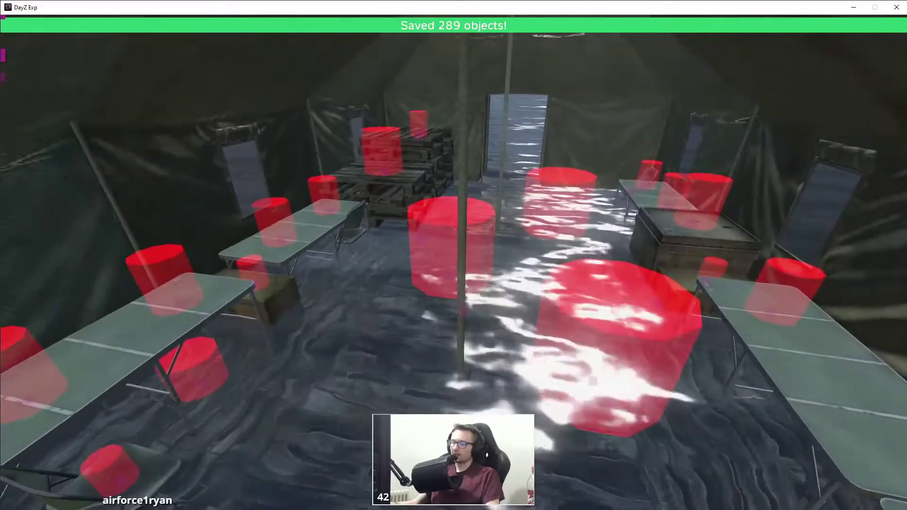
- Widen the loot spawn cylinders in the middle of the tent, on the pallets and at the wooden crate, saving the map in between
key("space")
left_click_drag(448, 283, 470, 274)
key("ctrl+s")
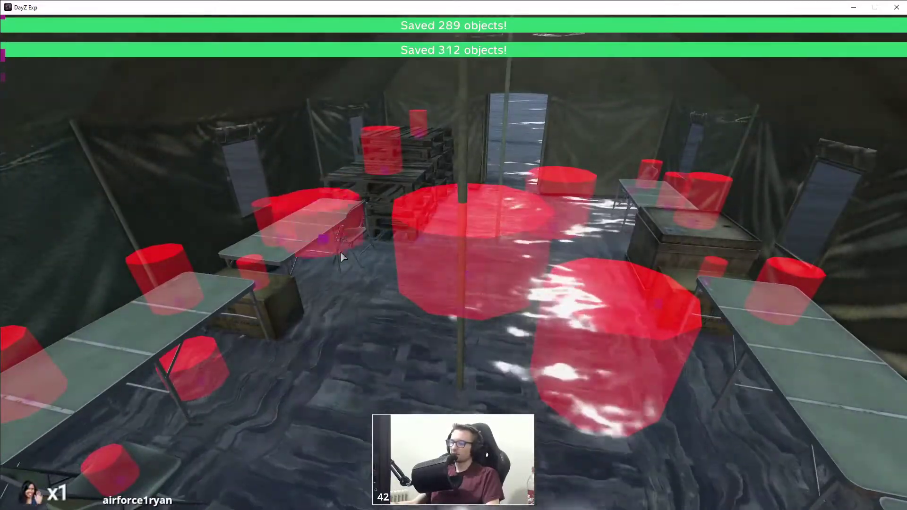
left_click_drag(384, 172, 415, 149)
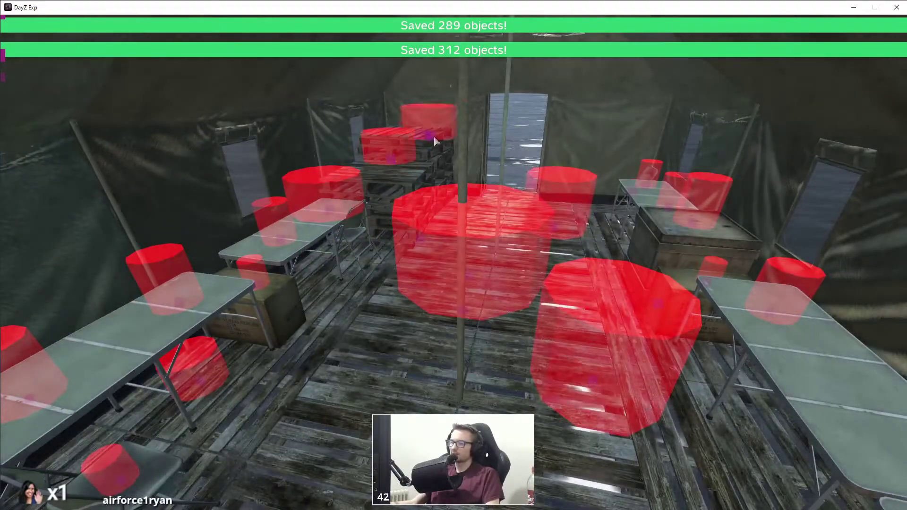
mouse_move(255, 285)
left_mouse_down()
mouse_move(310, 321)
mouse_move(268, 285)
left_mouse_up()
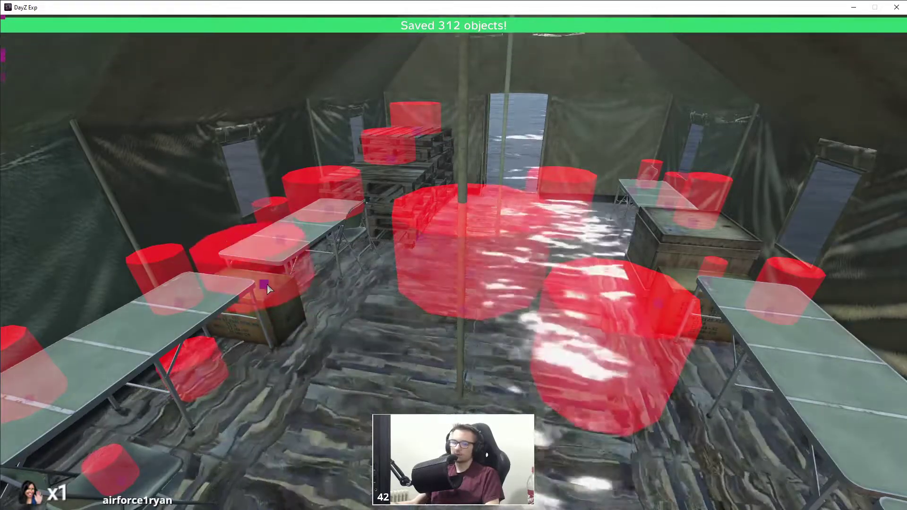
- Widen the loot spawn cylinders on the long folding table along the tent wall
key("s")
right_click_drag(396, 349, 285, 346)
key("a")
mouse_move(307, 273)
left_mouse_down()
mouse_move(300, 223)
mouse_move(305, 284)
left_mouse_up()
left_click_drag(207, 340, 194, 345)
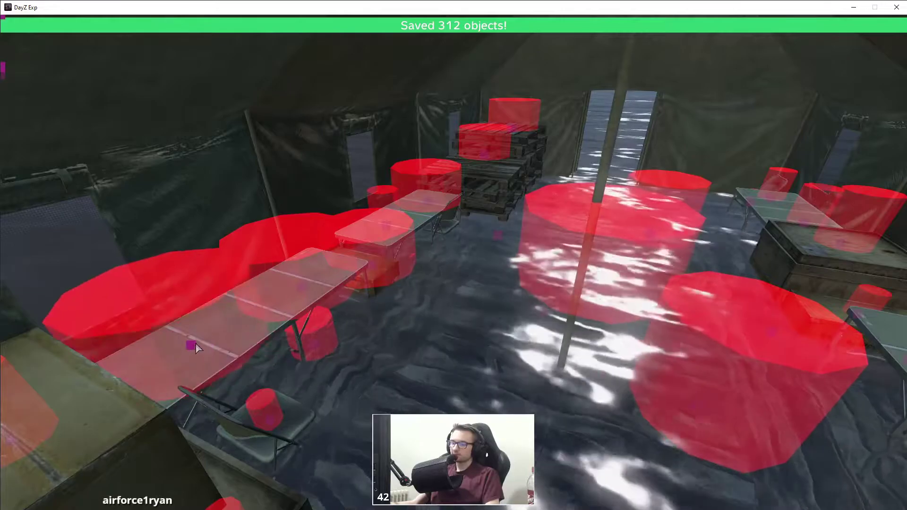
- Show the editor interface again and fly the camera out to the tent's outer corner
key("s")
right_click_drag(498, 369, 455, 317)
key("s")
key("y")
key("s")
right_click_drag(397, 310, 517, 306)
key("w")
key("d")
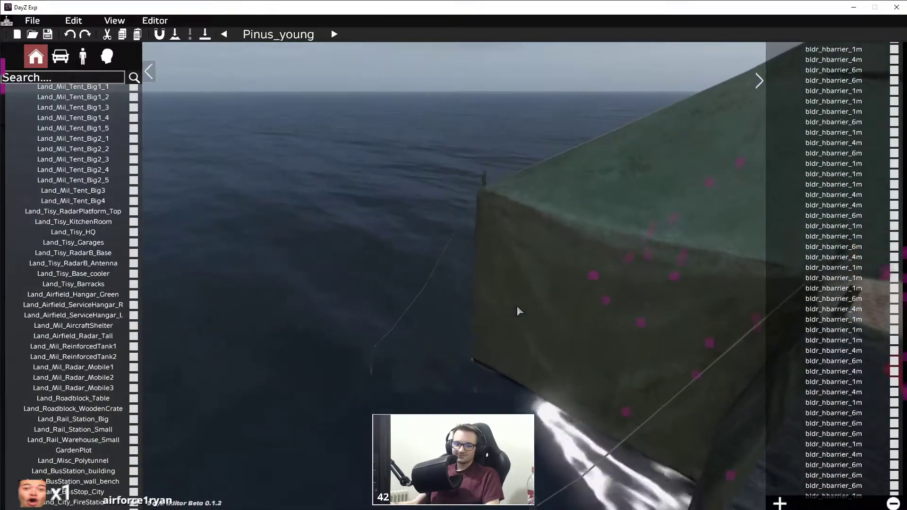
- Fly back through the tent to examine the resized loot spawn cylinders around the tables and pallets
key("w")
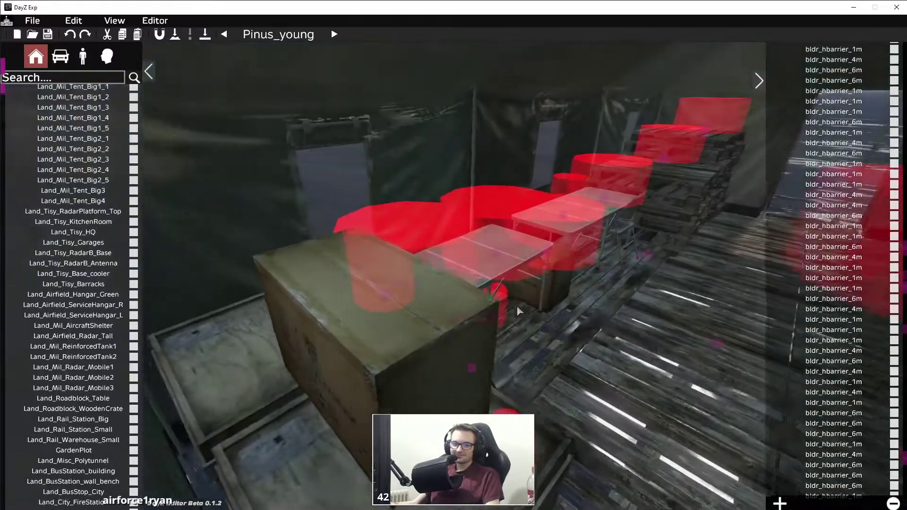
key("d")
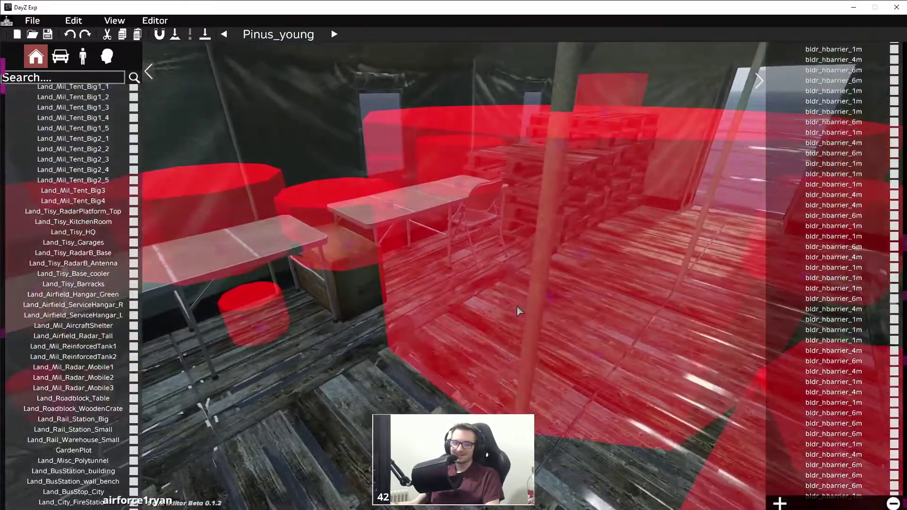
key("a")
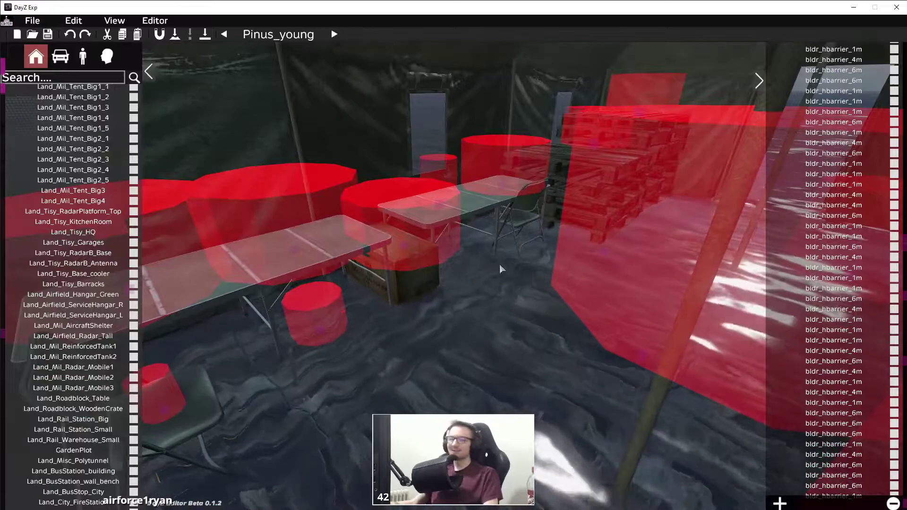
key("a")
key("a")
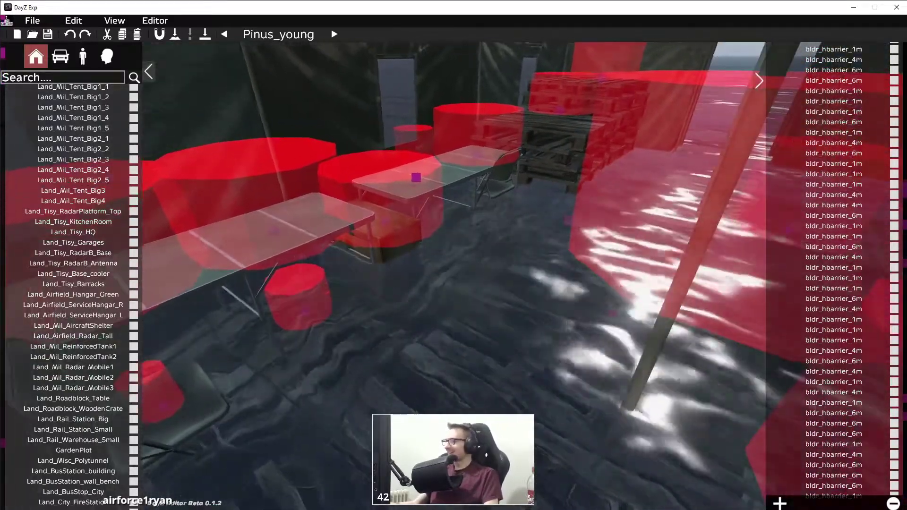
key("a")
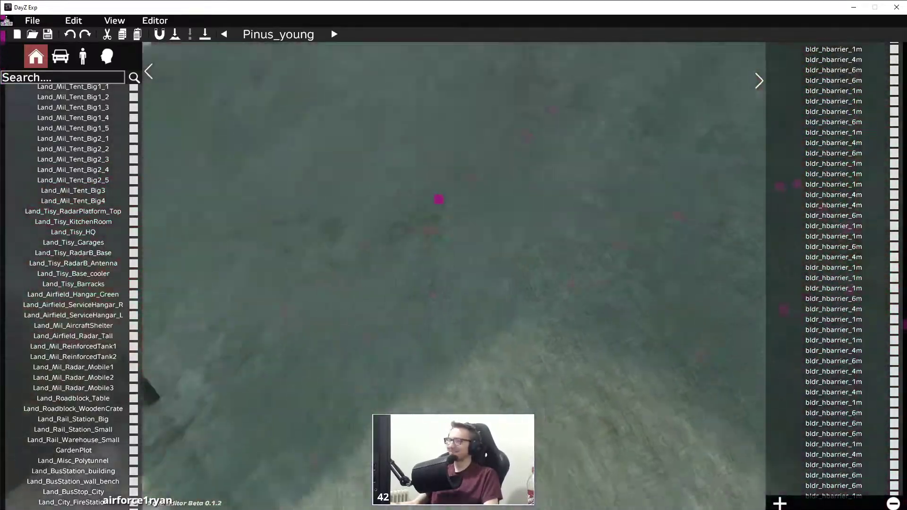
- Widen a loot spawn cylinder on the large crate in the tent's corner and move the camera back outside
key("w")
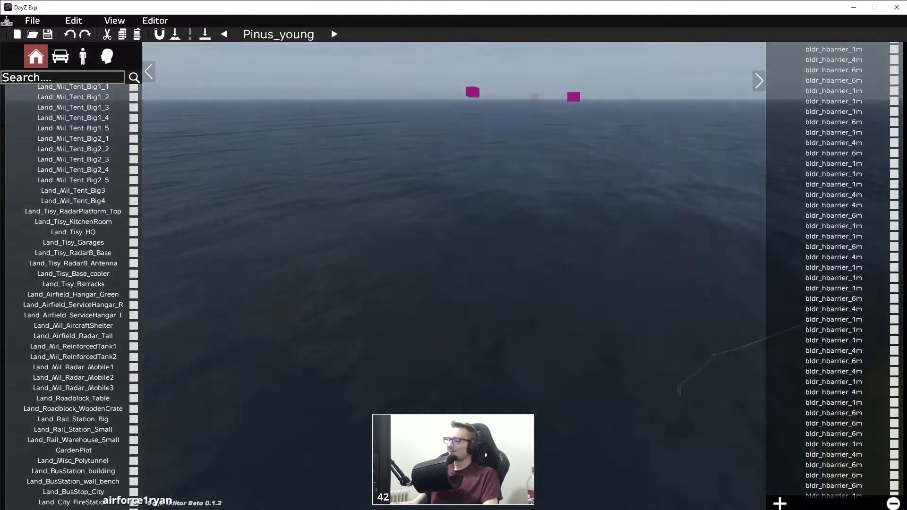
key("w")
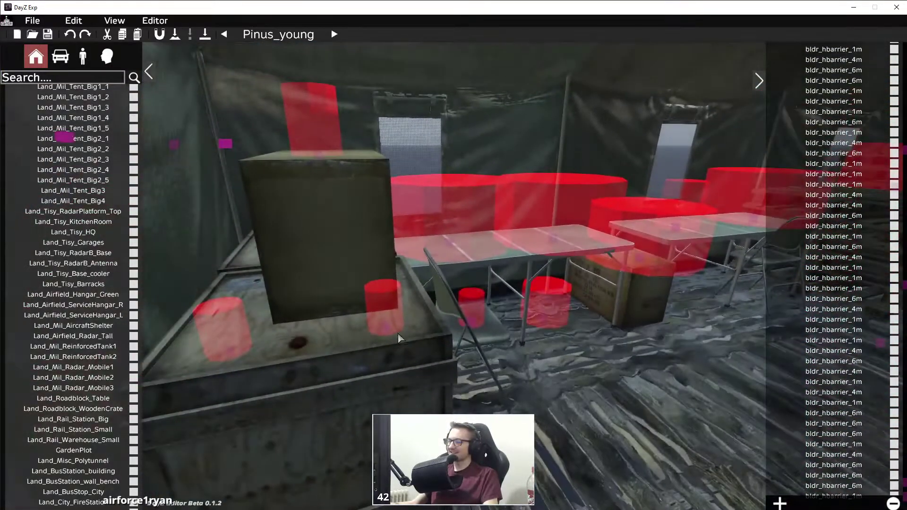
left_click_drag(387, 331, 389, 323)
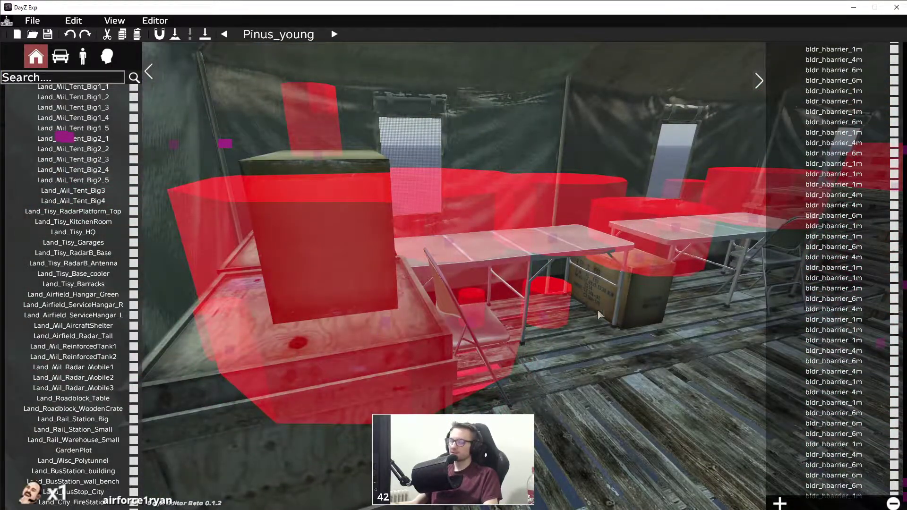
key("a")
key("space")
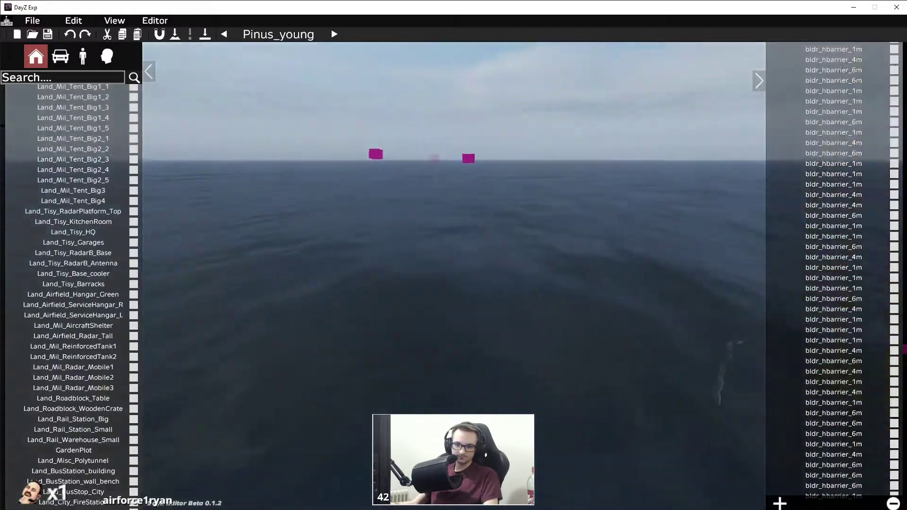
- Use the map to relocate the camera from the open sea to the fields near the coastal camp
key("m")
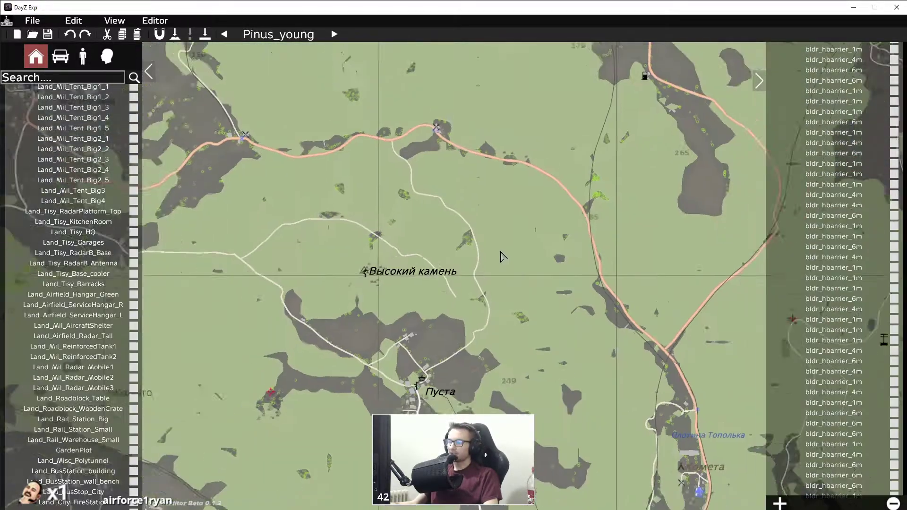
left_click_drag(573, 310, 468, 183)
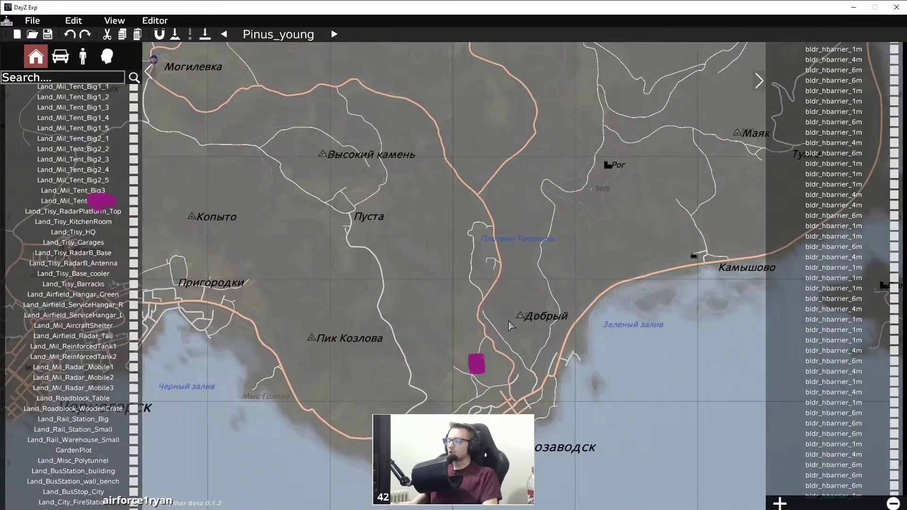
middle_click(475, 341)
key("m")
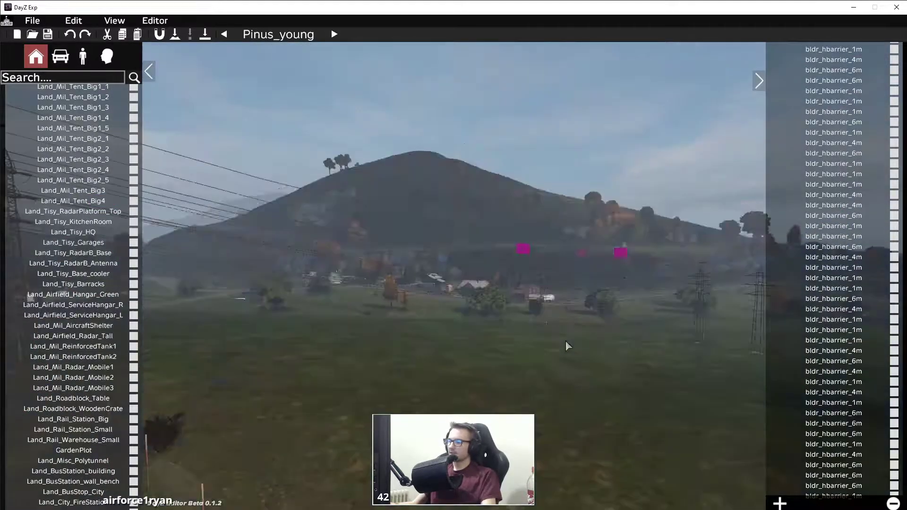
- Fly into the furnished military tent, save the map and hide the editor interface
key("space")
key("w")
key("w")
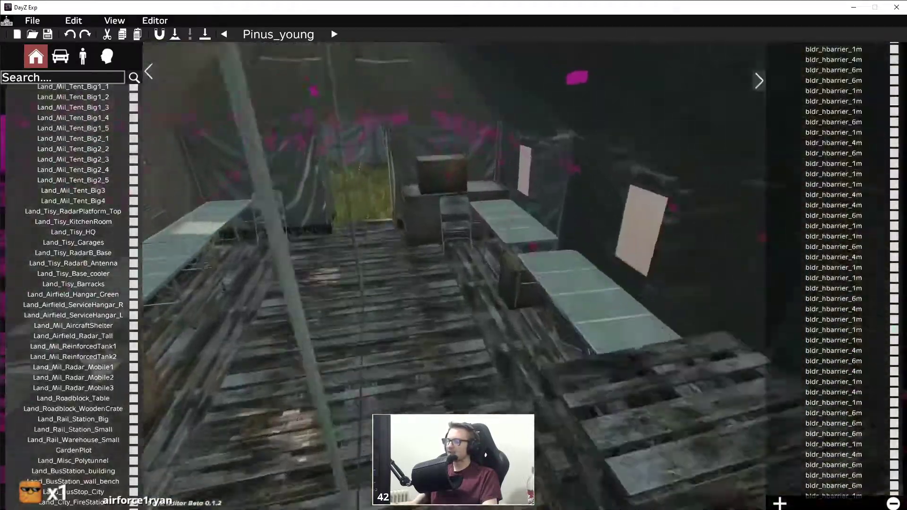
key("s")
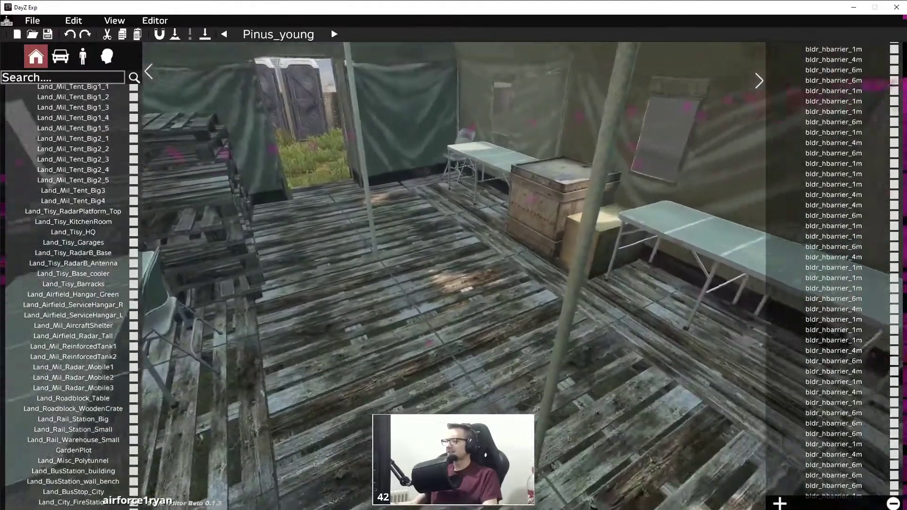
key("ctrl+s")
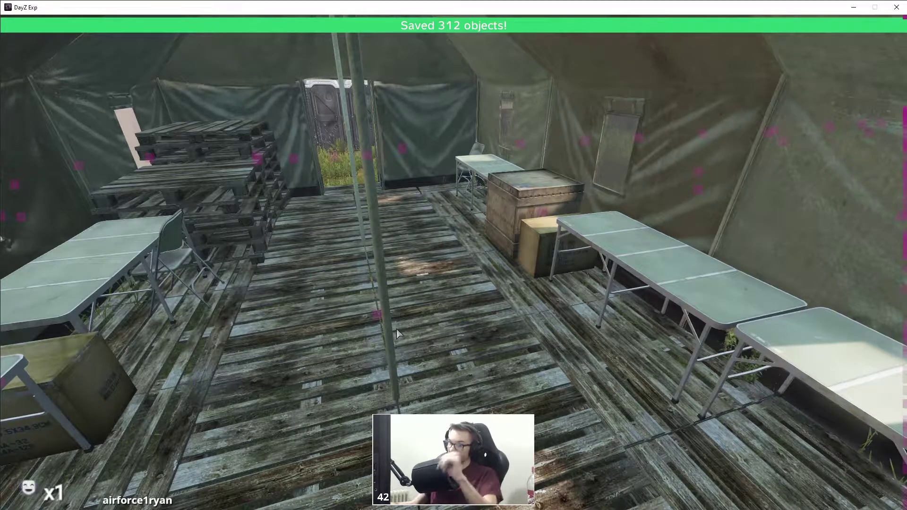
- Look over the tables, crates and pallets inside the tent and fly out above the tent row with the interface shown again
key("s")
right_click_drag(449, 339, 362, 328)
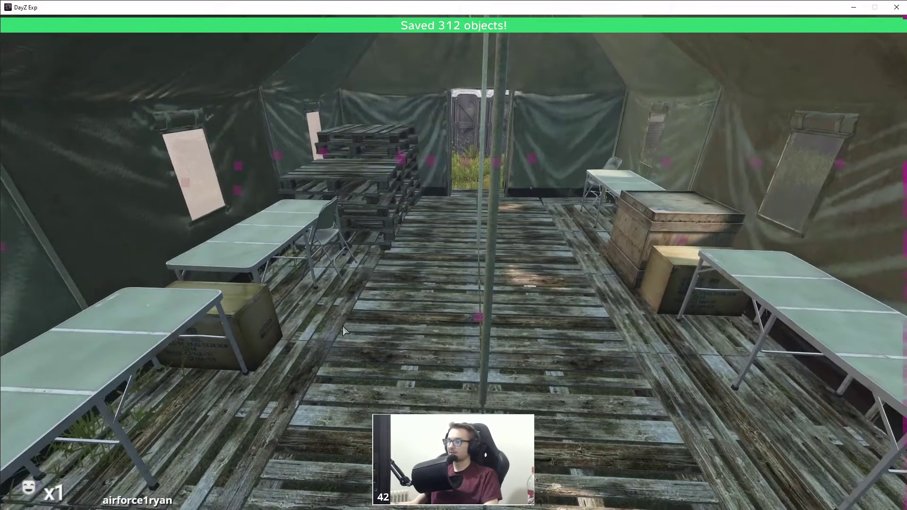
key("w")
key("w")
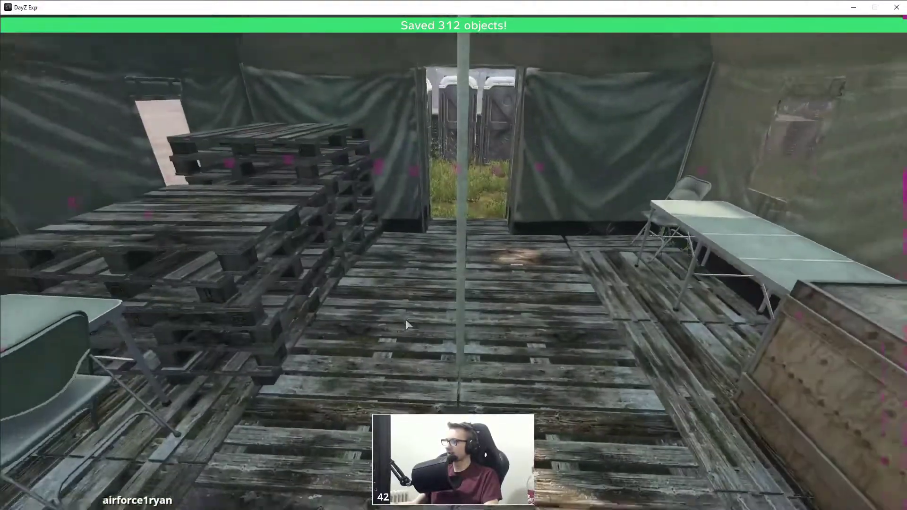
key("s")
key("q")
right_click_drag(406, 320, 717, 265)
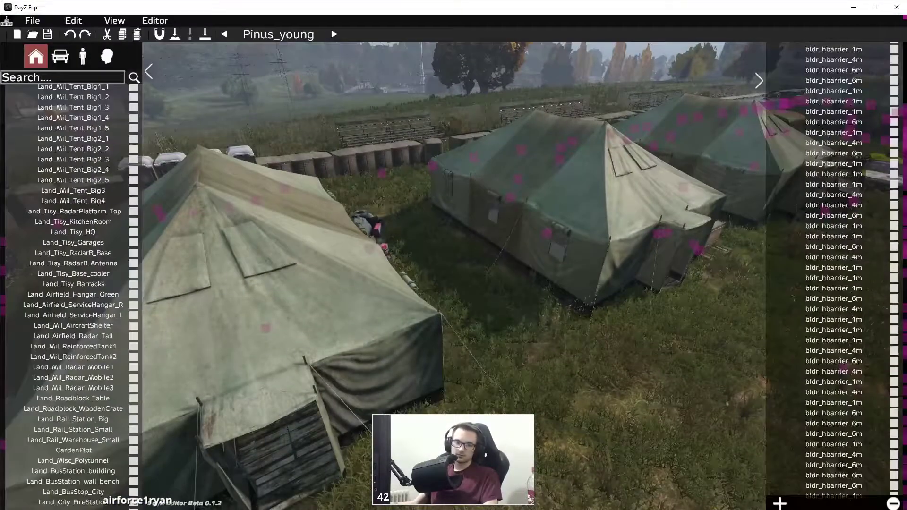
- Fly in and out of the tents to examine their furnishings, the surrounding camp grounds and the portable toilets
key("w")
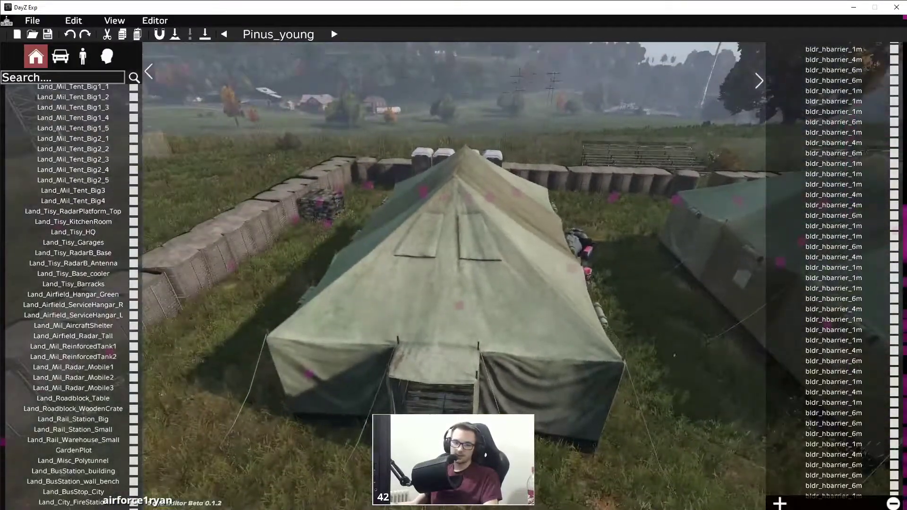
key("w")
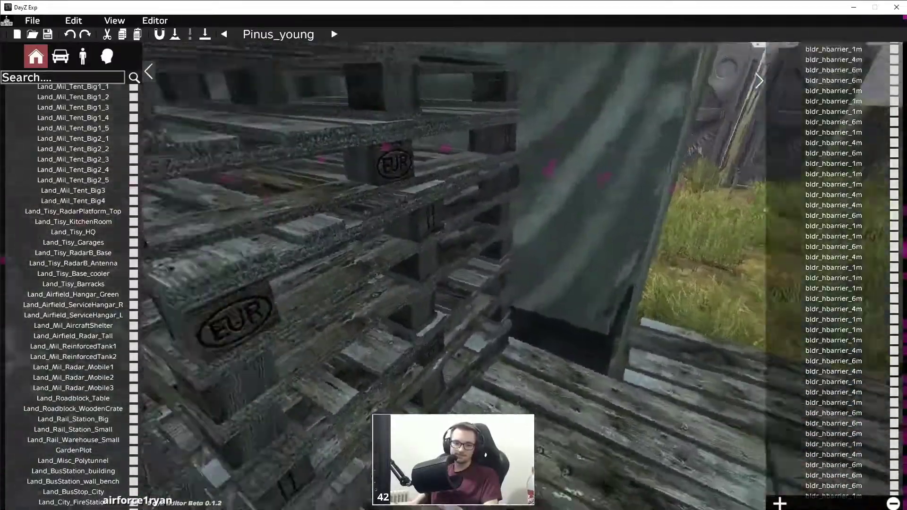
key("w")
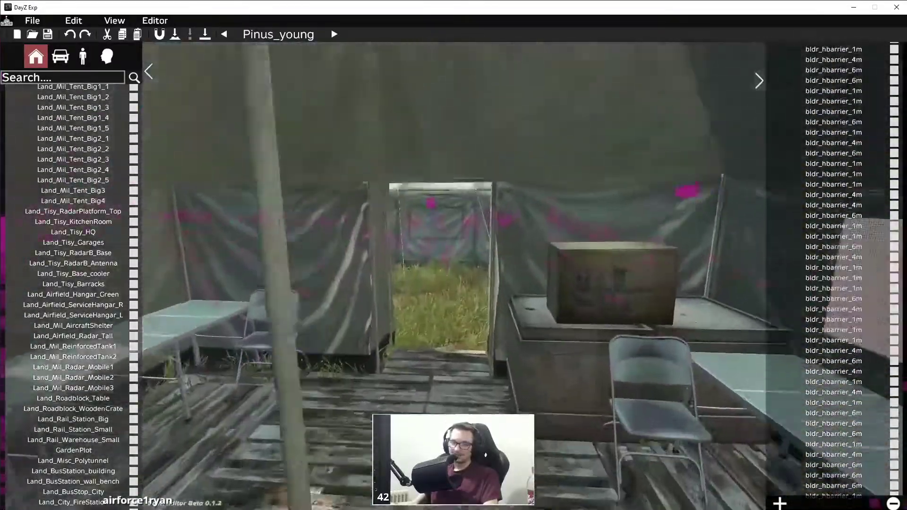
key("w")
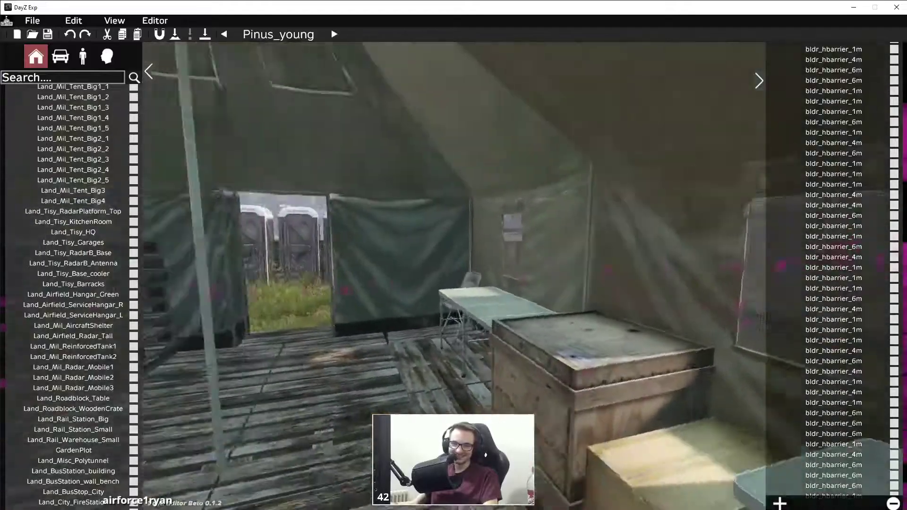
key("w")
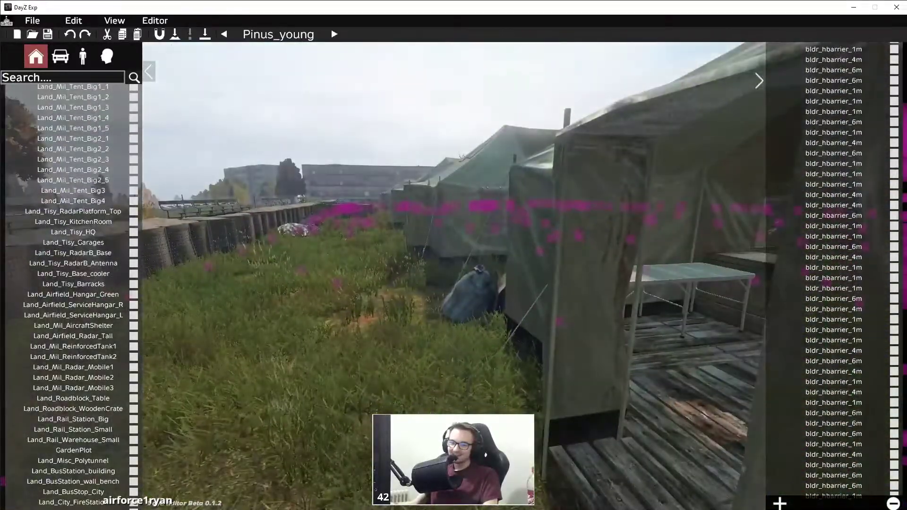
key("w")
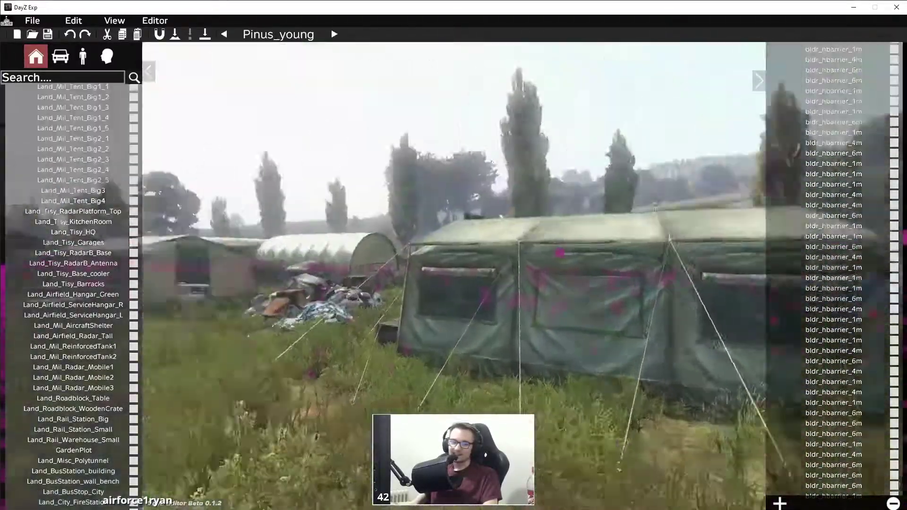
key("w")
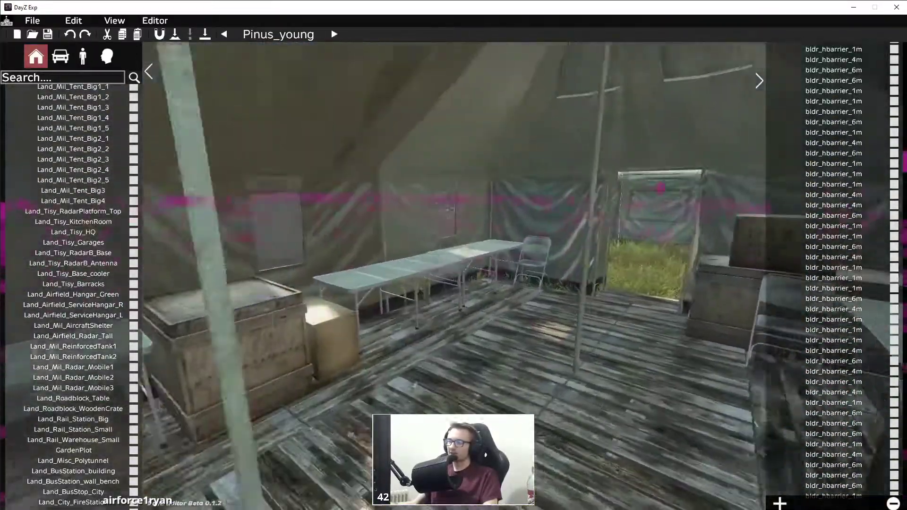
key("w")
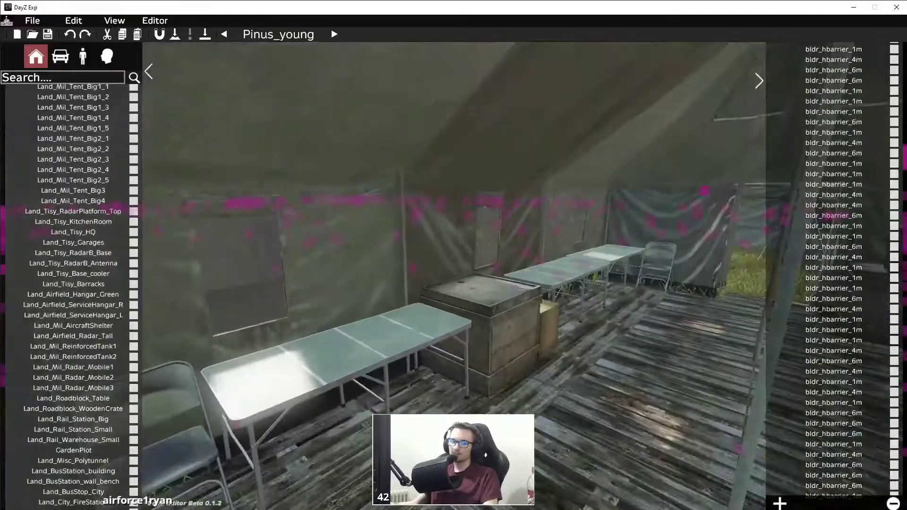
key("w")
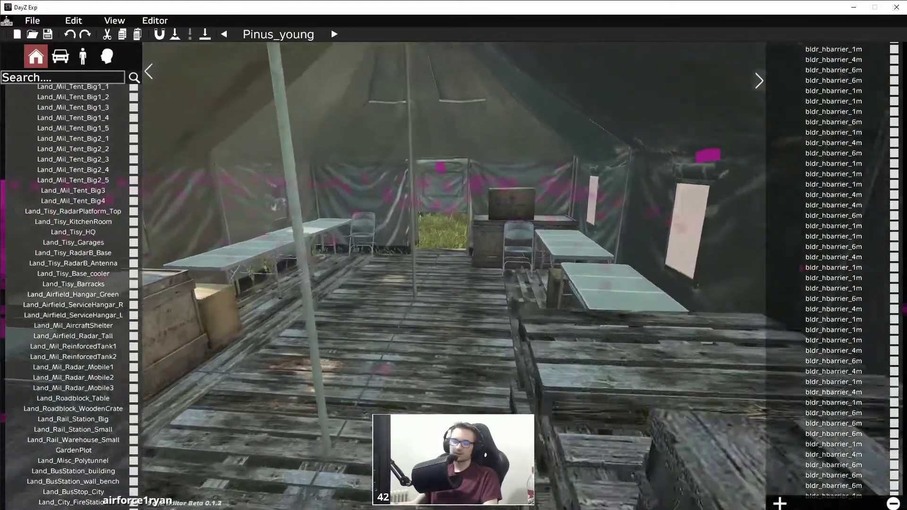
key("a")
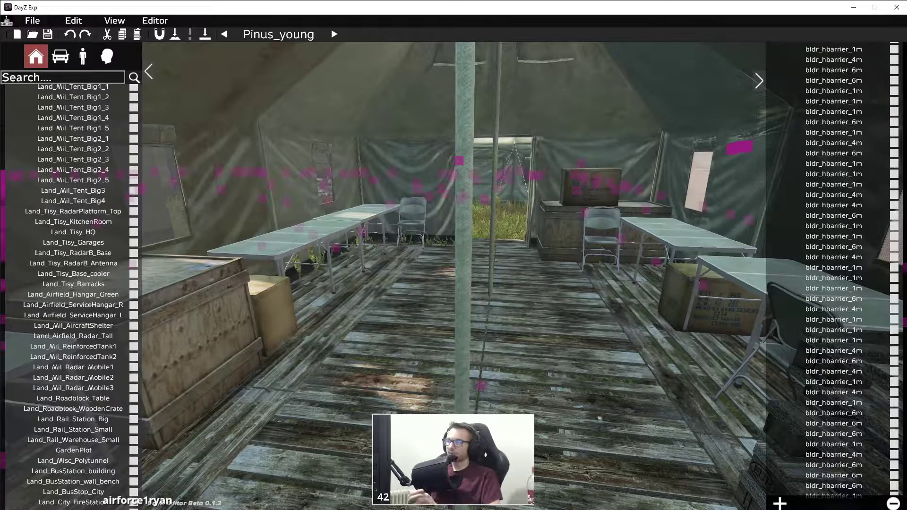
key("w")
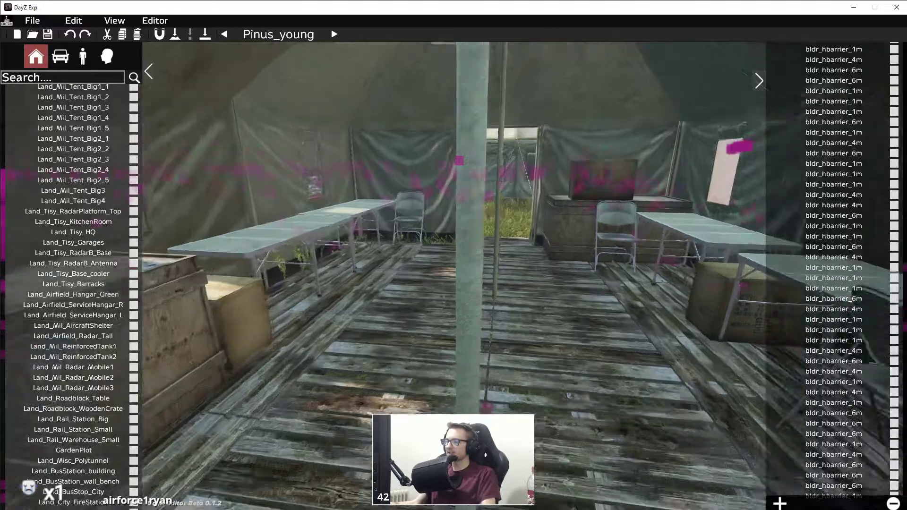
key("s")
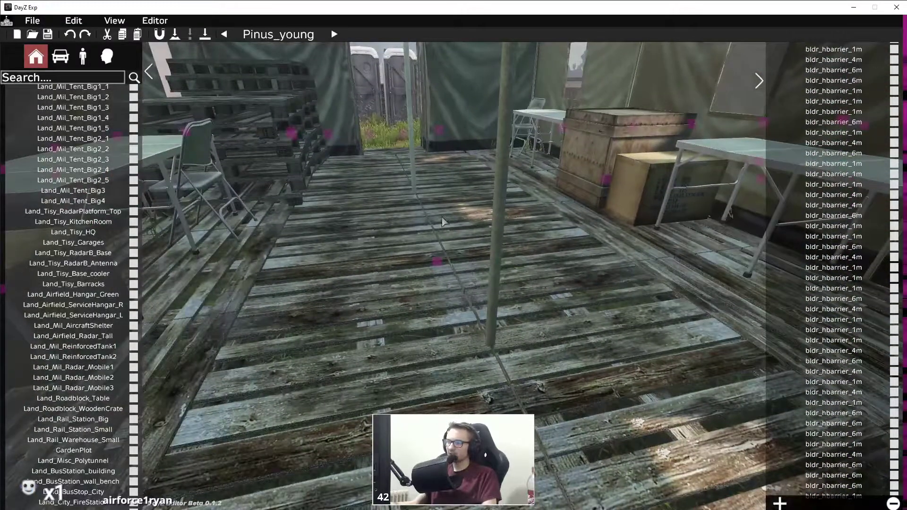
key("s")
right_click_drag(566, 273, 516, 293)
key("w")
key("w")
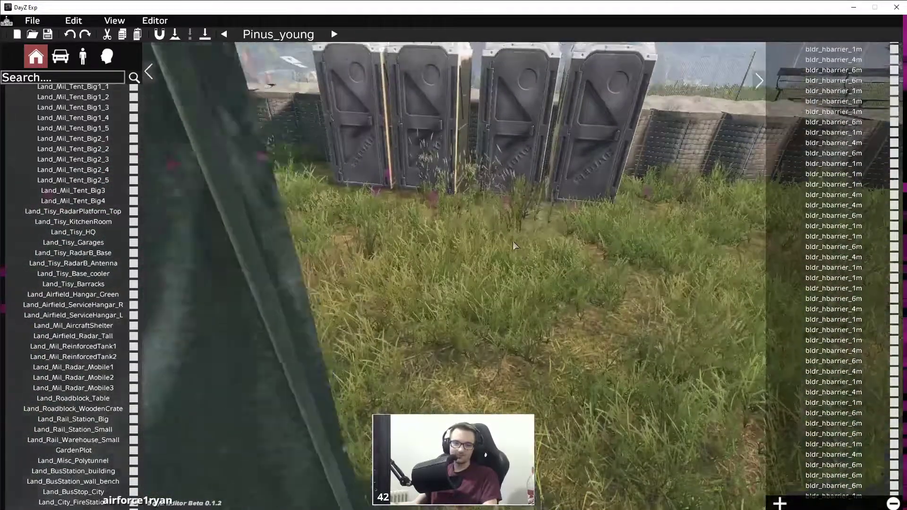
- Fly out beyond the barrier wall and up to an aerial overview of the whole tent camp
key("q")
key("w")
right_click_drag(547, 262, 477, 182)
key("w")
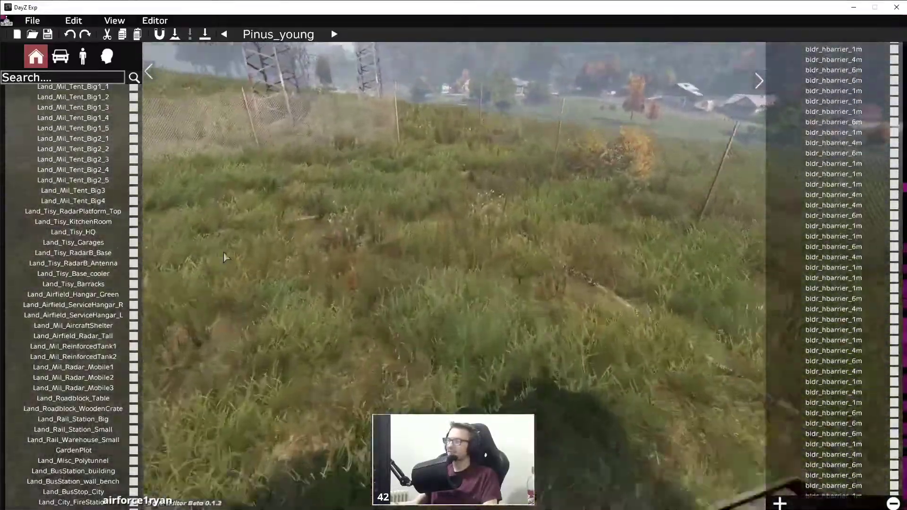
key("d")
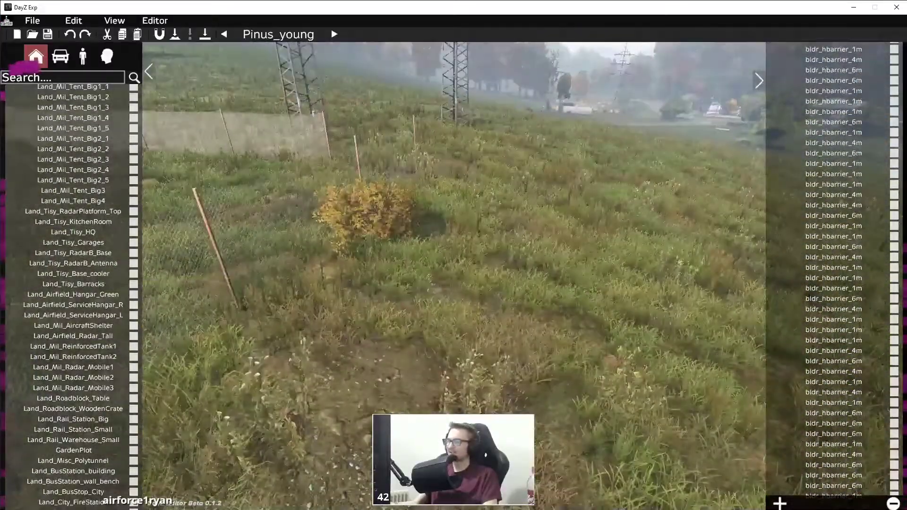
key("q")
right_click_drag(737, 199, 288, 242)
key("s")
key("w")
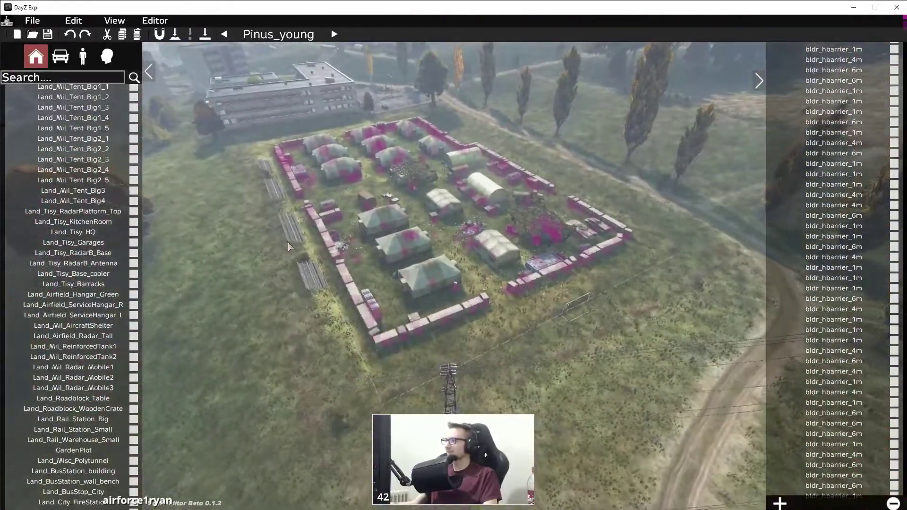
key("a")
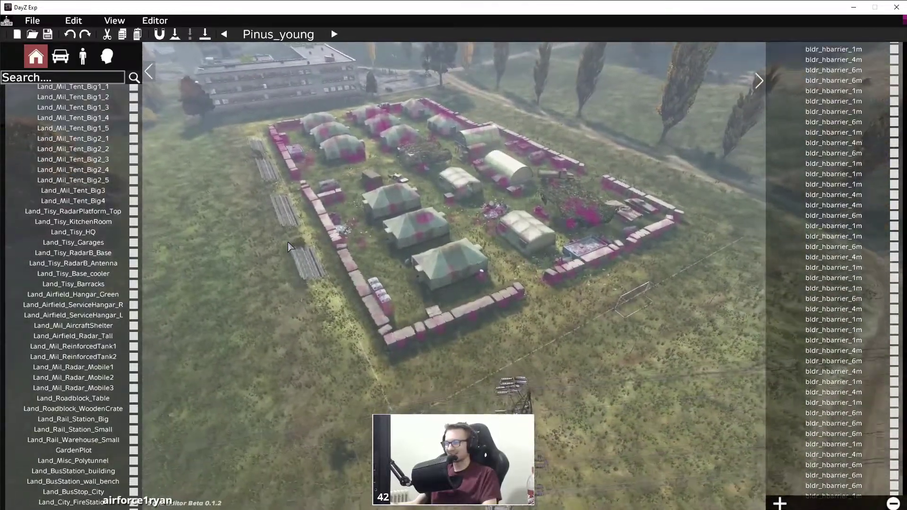
- Turn on the Pinus_young brush and paint a dense strip of trees on the open hillside with radius 50 and density 0.5
right_click_drag(289, 246, 615, 277)
right_click_drag(416, 252, 428, 163)
key("s")
key("w")
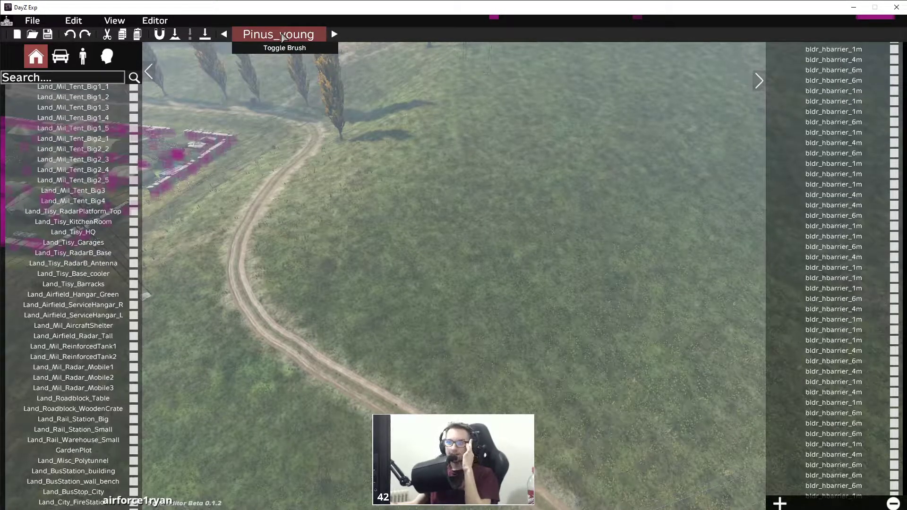
middle_click_drag(466, 163, 595, 182)
mouse_move(444, 182)
middle_mouse_down()
mouse_move(490, 120)
mouse_move(488, 102)
middle_mouse_up()
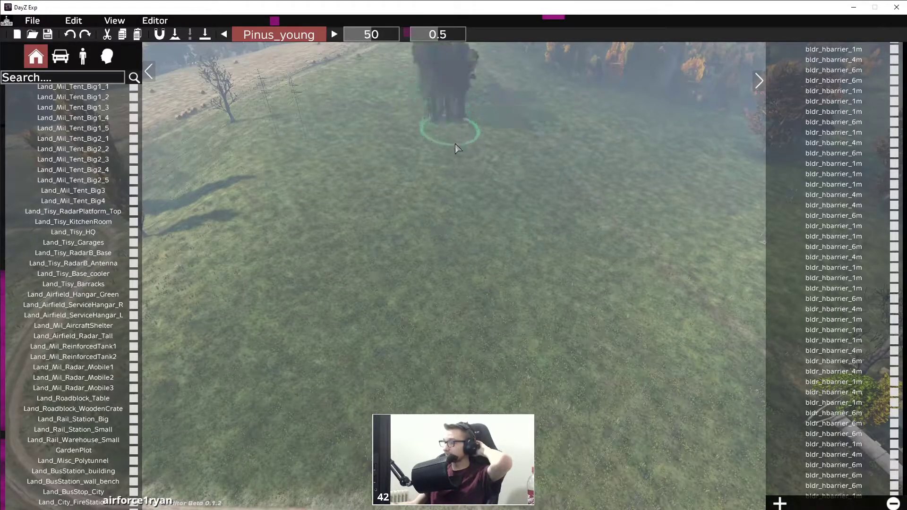
left_click_drag(431, 278, 431, 284)
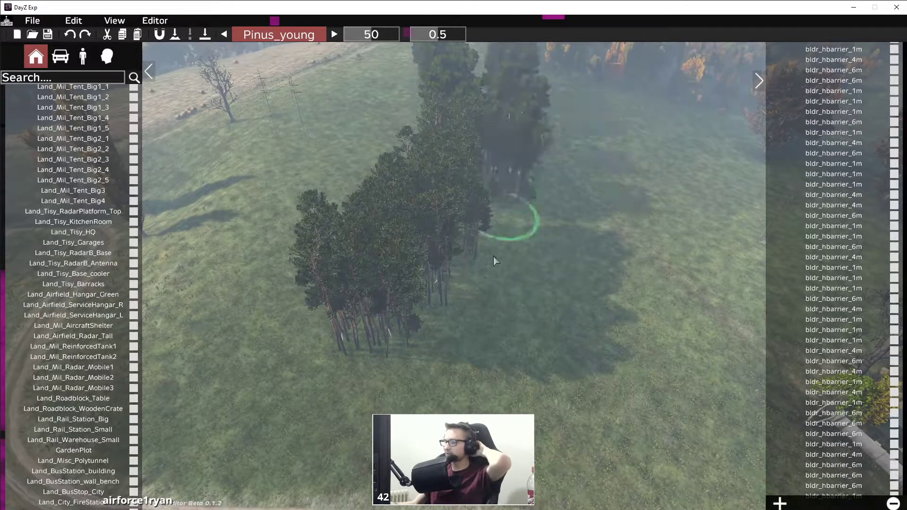
key("d")
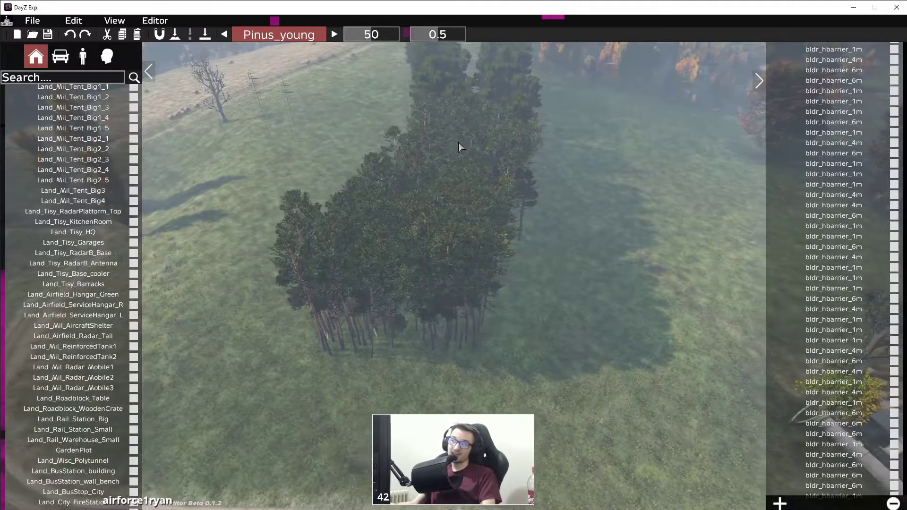
key("d")
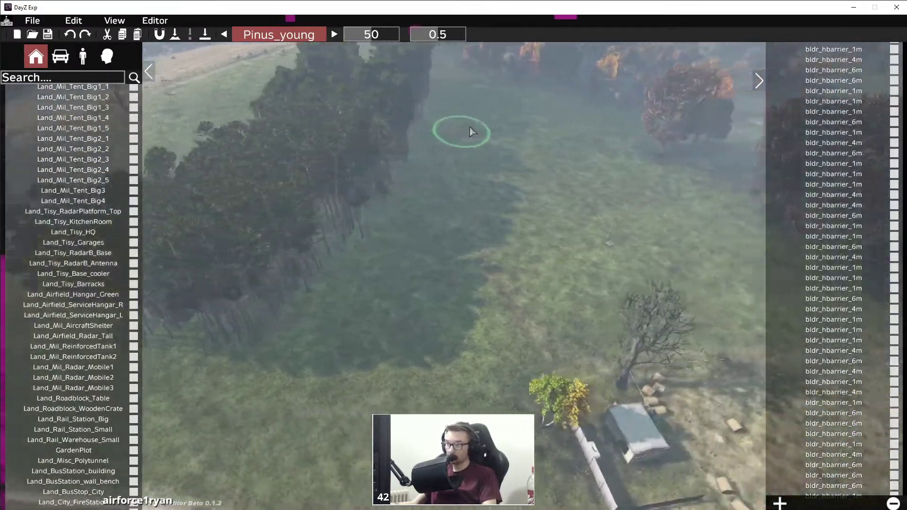
- Set the brush radius to 90 and density to 0.76, and paint Pinus_young trees across the hillside beside the existing strip
key("s")
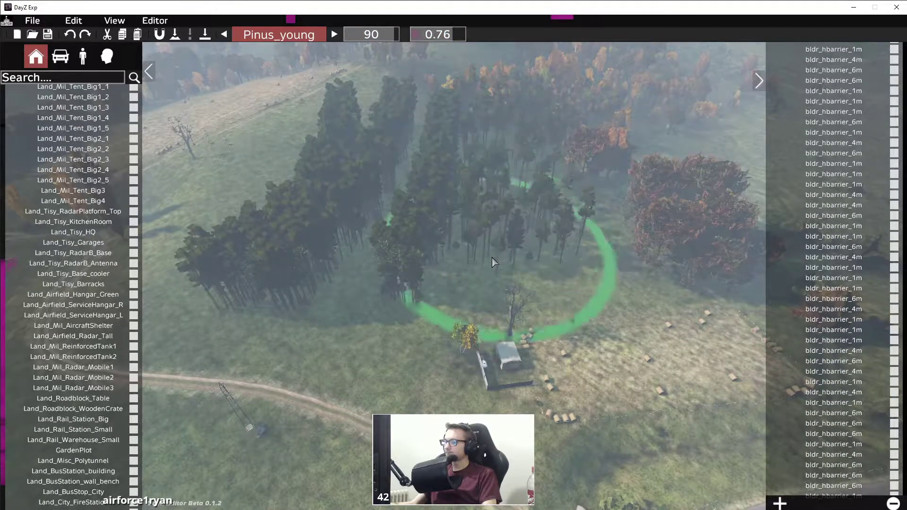
key("s")
left_click_drag(330, 359, 442, 368)
key("d")
key("d")
mouse_move(614, 168)
left_mouse_down()
mouse_move(512, 176)
mouse_move(567, 207)
mouse_move(548, 235)
mouse_move(265, 321)
left_mouse_up()
key("a")
key("a")
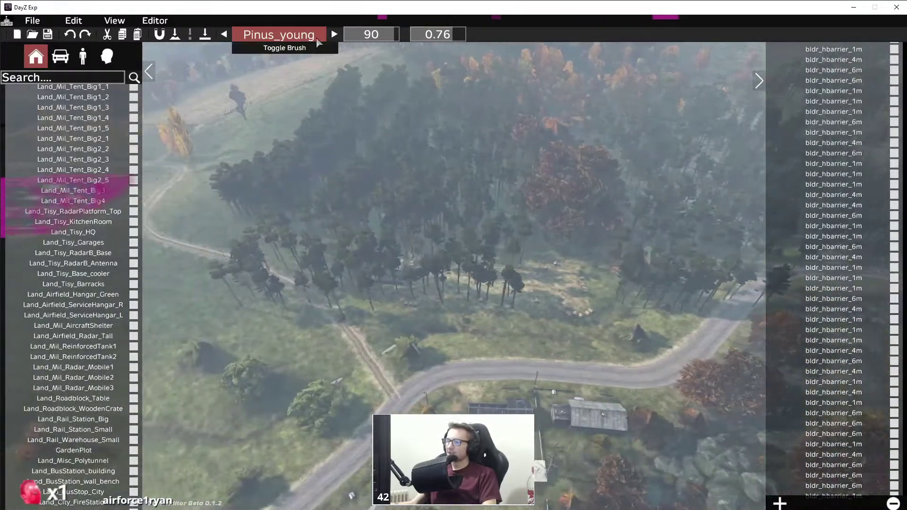
- Switch the brush to Pinus_mature and paint trees over the field between the dirt track and the tent camp
key("a")
key("a")
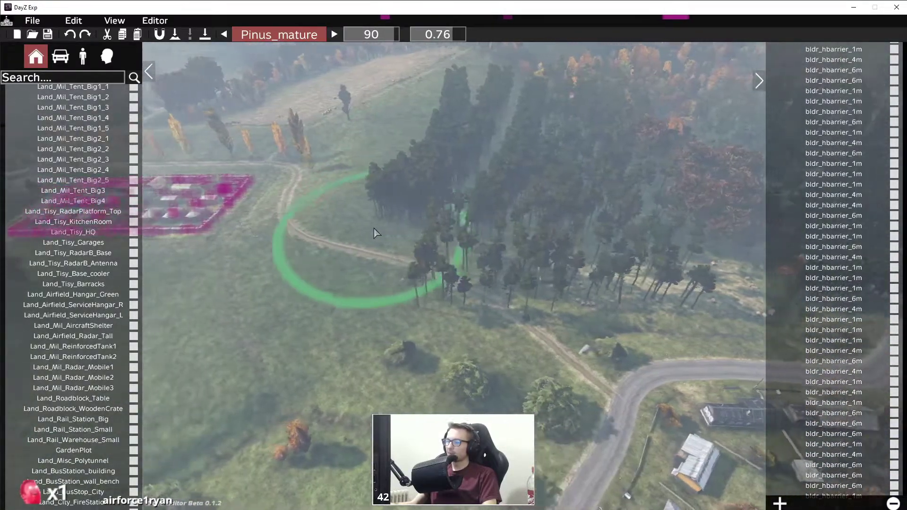
mouse_move(373, 297)
left_mouse_down()
mouse_move(293, 344)
mouse_move(386, 344)
left_mouse_up()
key("a")
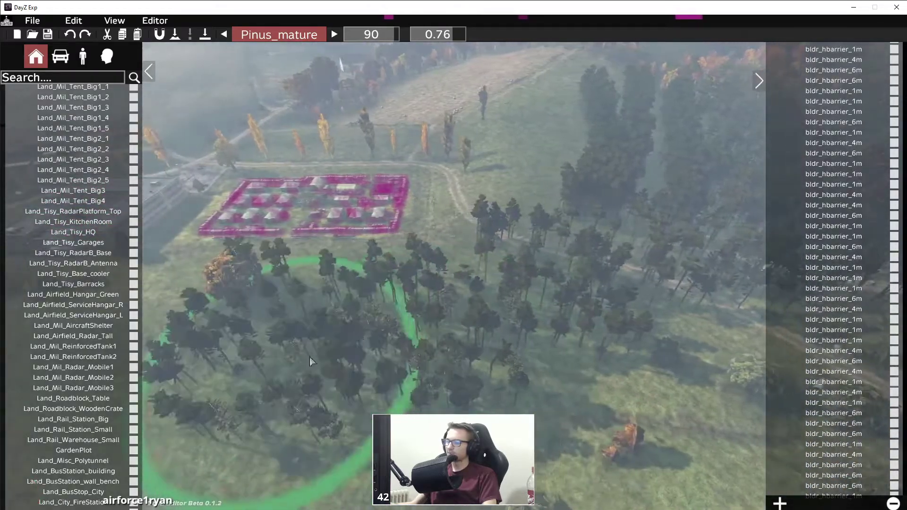
- Switch the brush to Picea_mature, reduce its radius to 61, and paint trees around the tent camp and down to the road
left_click(335, 34)
key("a")
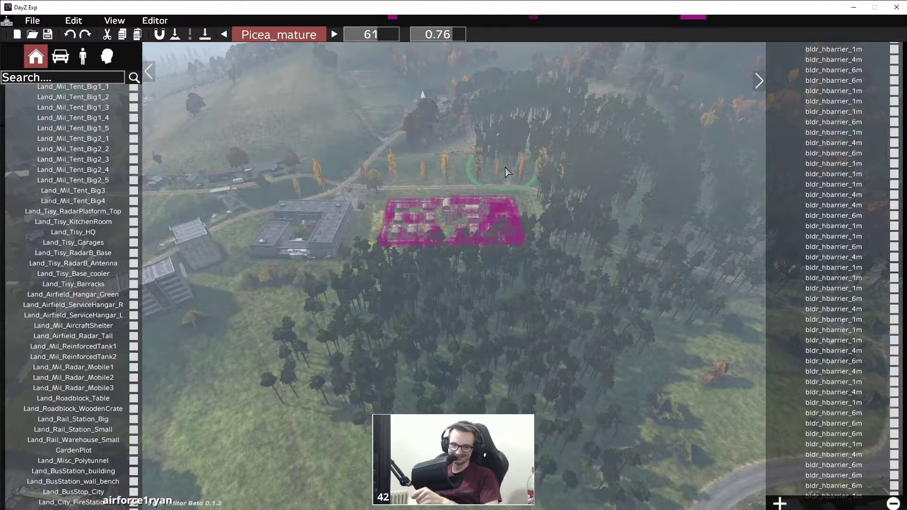
key("s")
right_click_drag(481, 310, 463, 374)
mouse_move(581, 385)
left_mouse_down()
mouse_move(390, 311)
mouse_move(690, 271)
mouse_move(587, 283)
mouse_move(560, 239)
left_mouse_up()
key("d")
key("d")
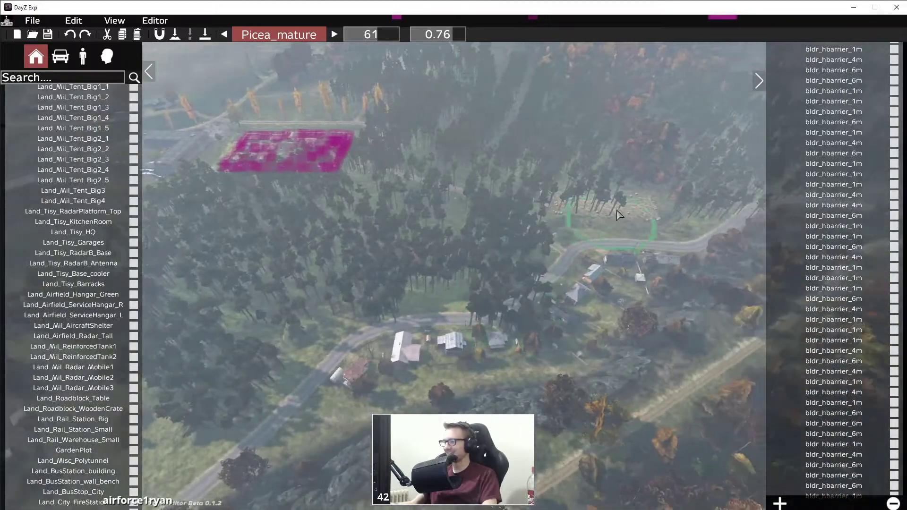
- Extend the Picea_mature forest across the hillside above the winding road and turn the brush off
key("d")
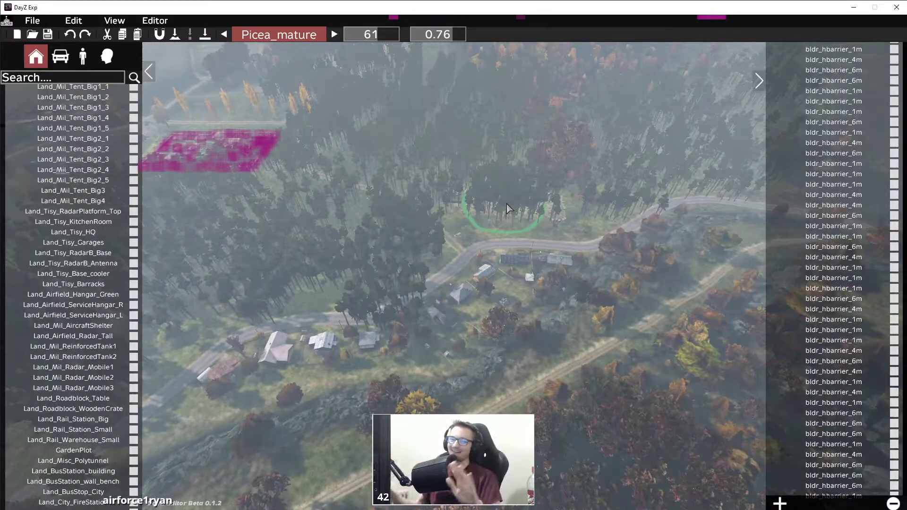
key("d")
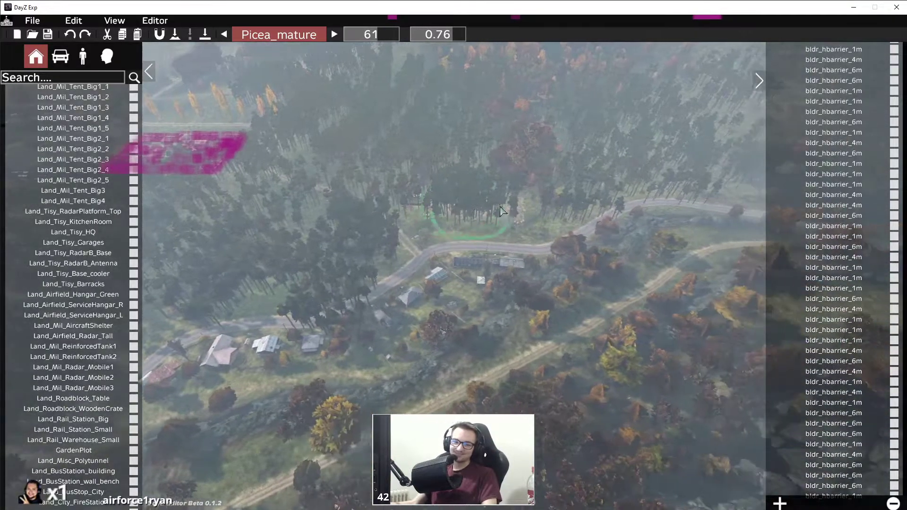
right_click_drag(456, 213, 415, 217)
key("w")
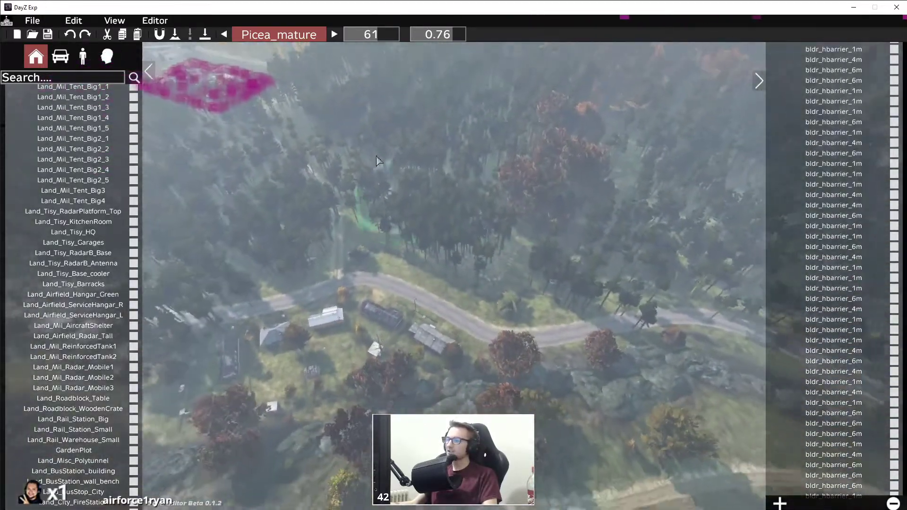
key("s")
key("a")
left_click(304, 35)
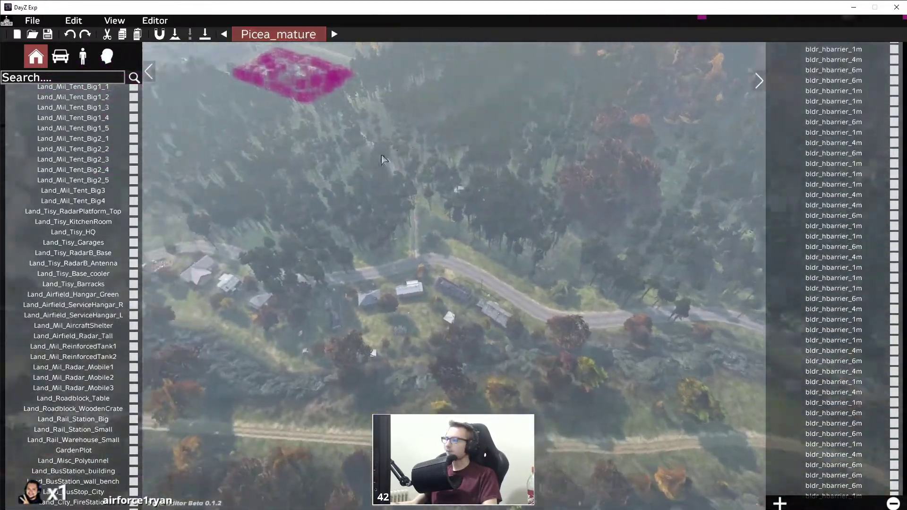
- Export the map to Terrain Builder with the file name TBExport
left_click(32, 20)
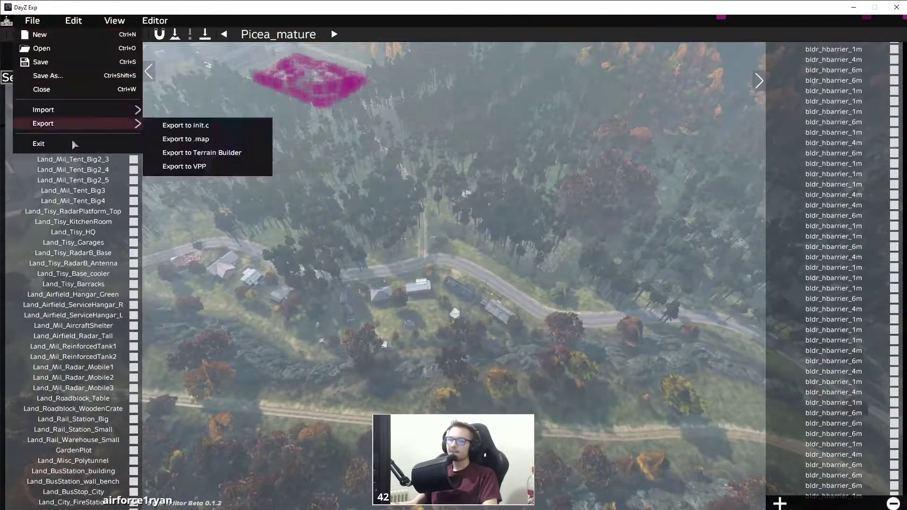
left_click(196, 153)
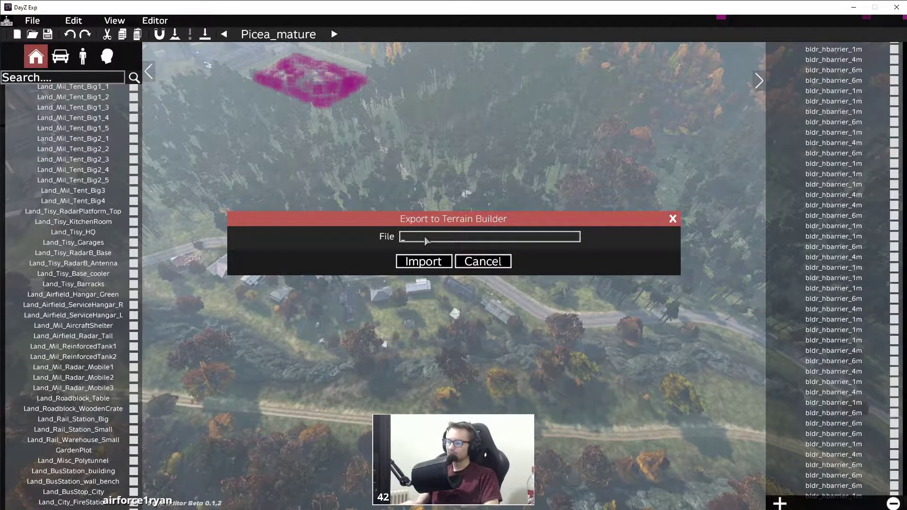
type("TBExp")
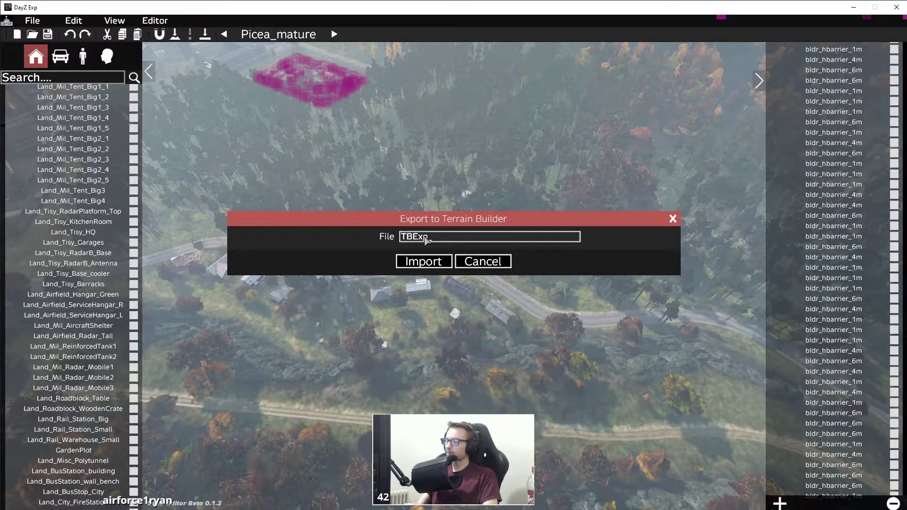
left_click(414, 267)
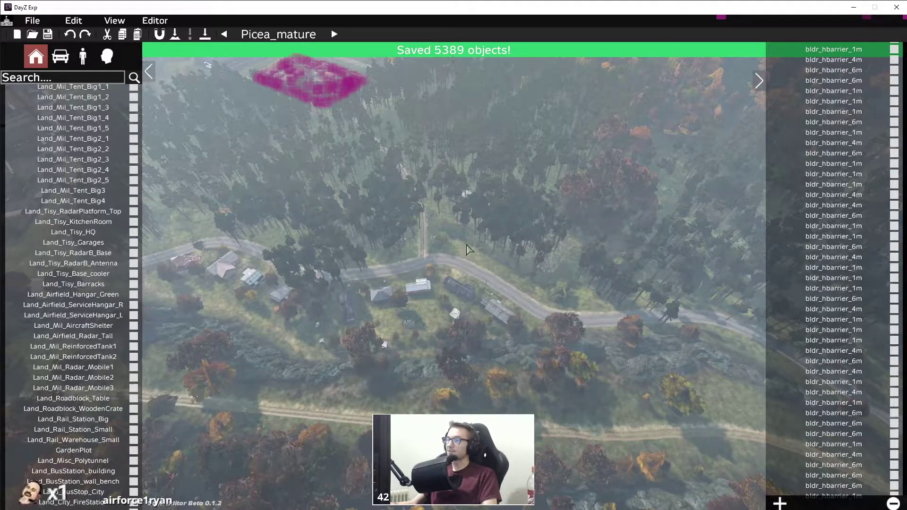
- Open TBExport.txt from the profile's Editor folder in Notepad++, look through the exported object lines, and return to DayZ Editor
key("alt+Tab")
left_click(58, 500)
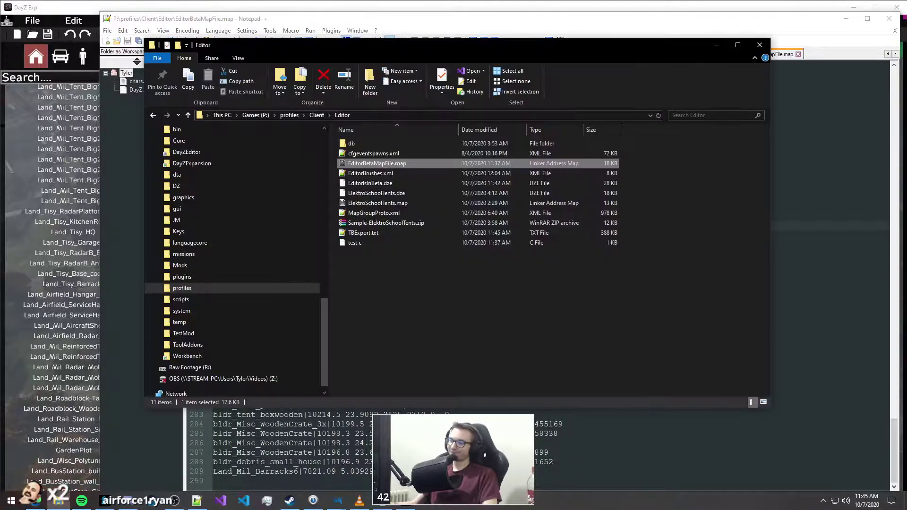
double_click(373, 233)
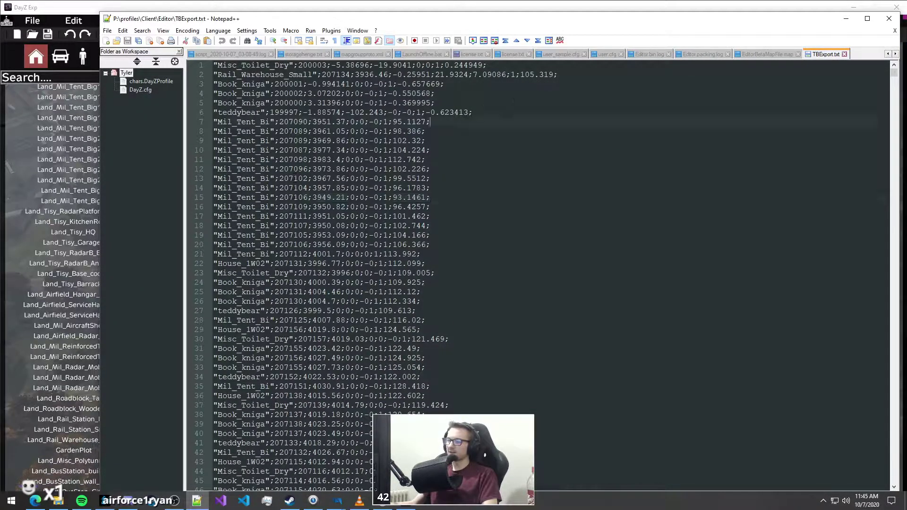
scroll(266, 84, "down", 20)
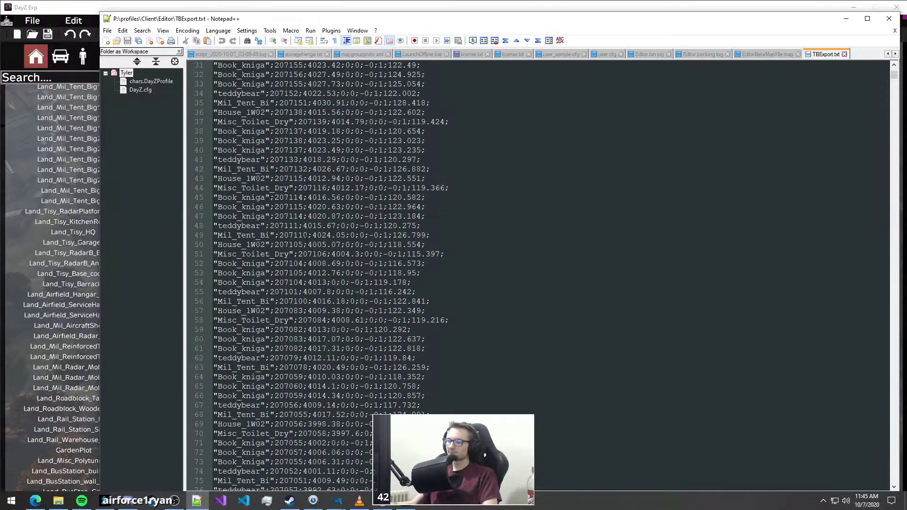
left_click_drag(893, 82, 849, 68)
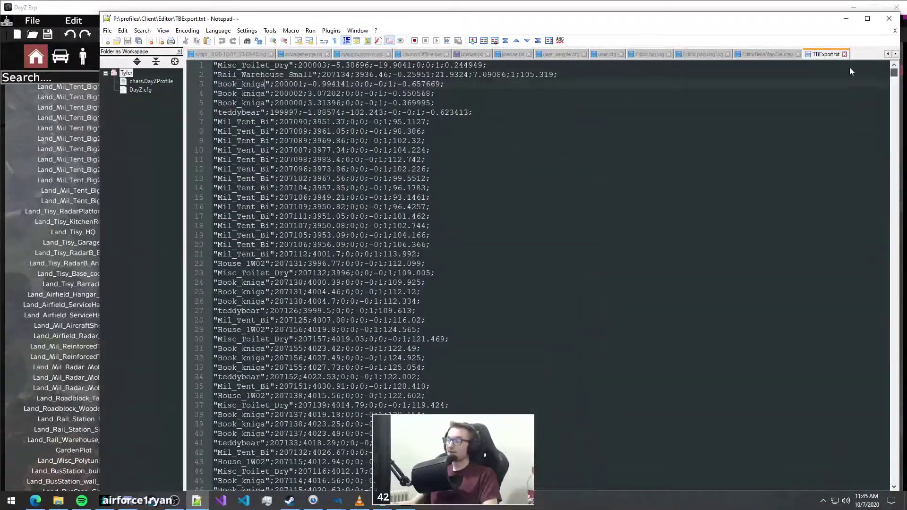
left_click(844, 22)
left_click(662, 432)
- Fly the camera around the road and houses to examine the painted forest from above
key("d")
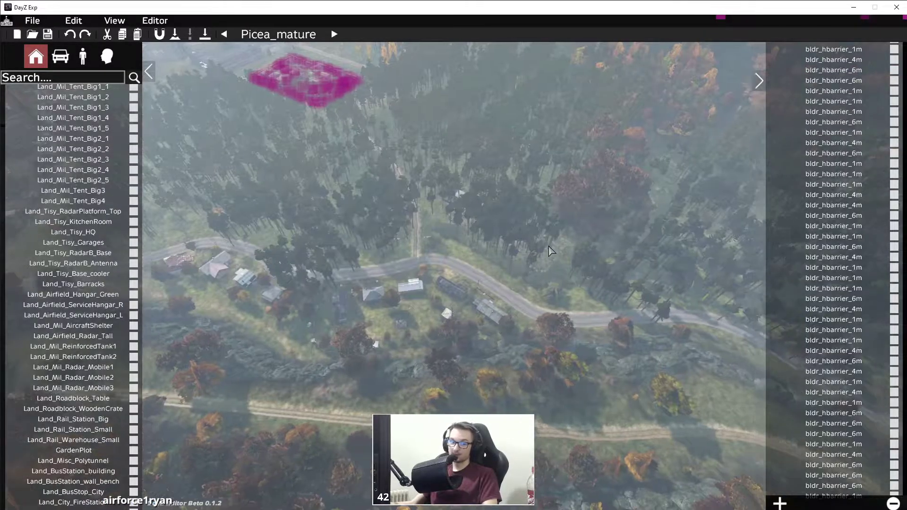
right_click_drag(549, 251, 439, 310)
right_click_drag(397, 265, 288, 260)
key("w")
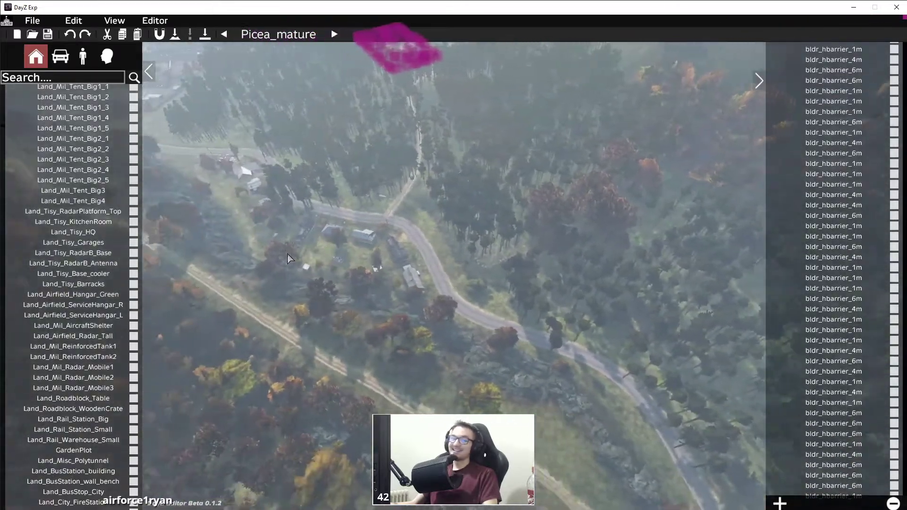
key("s")
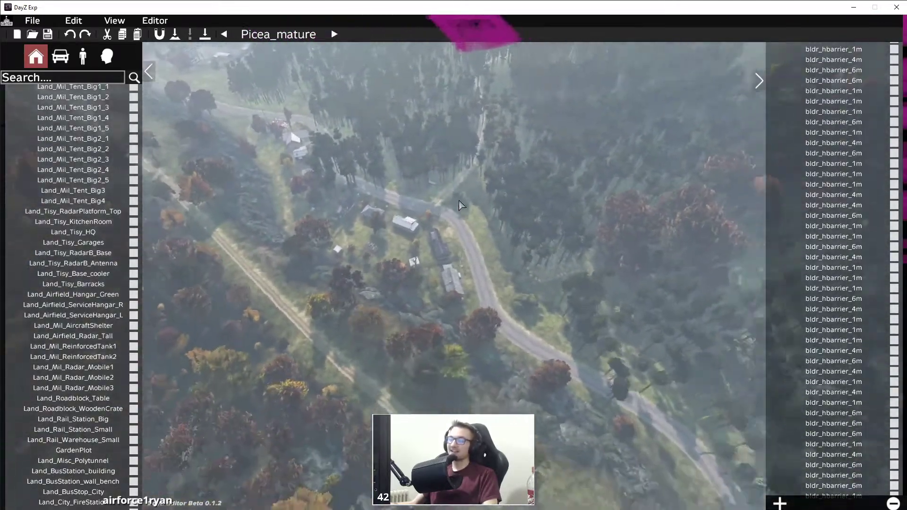
right_click_drag(463, 203, 355, 200)
key("d")
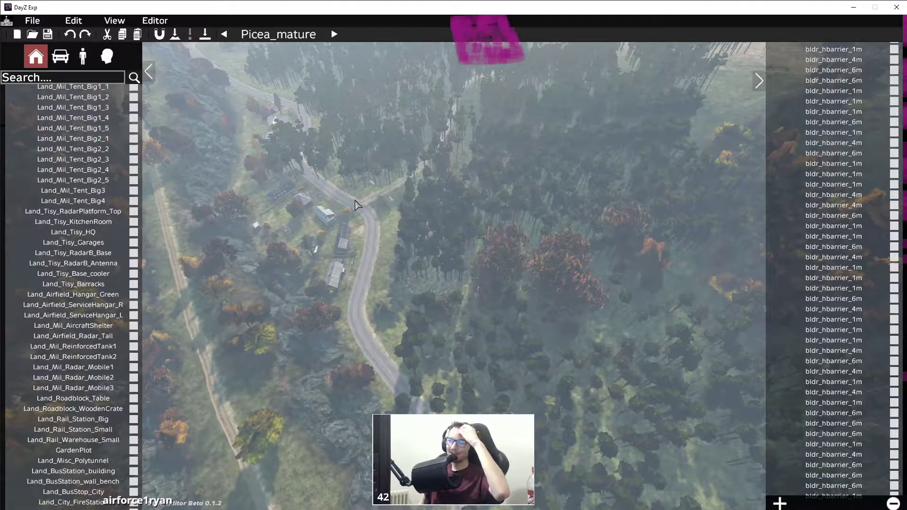
right_click_drag(406, 237, 373, 188)
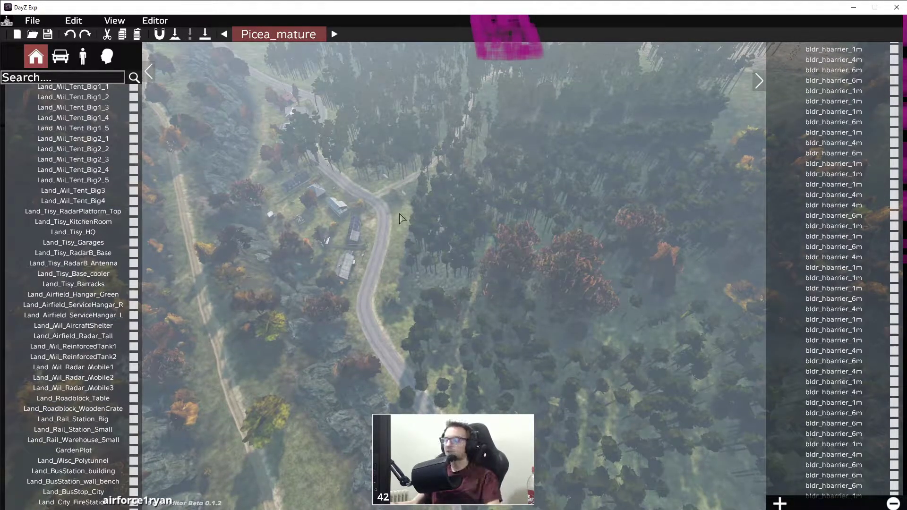
- Open EditorBrushes.xml from the Editor folder in Notepad++ and read through the brush definitions from Pinus_young to Delete
key("alt+Tab")
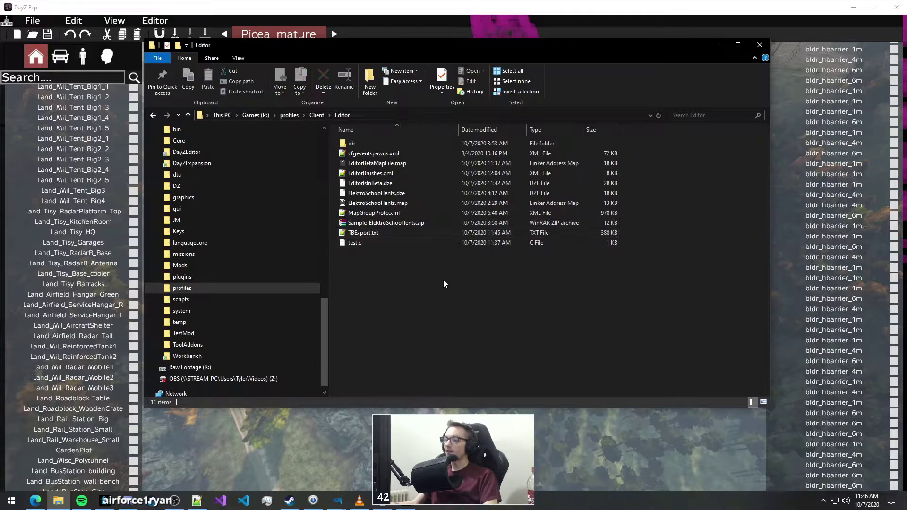
left_click_drag(379, 44, 373, 74)
left_click(361, 205)
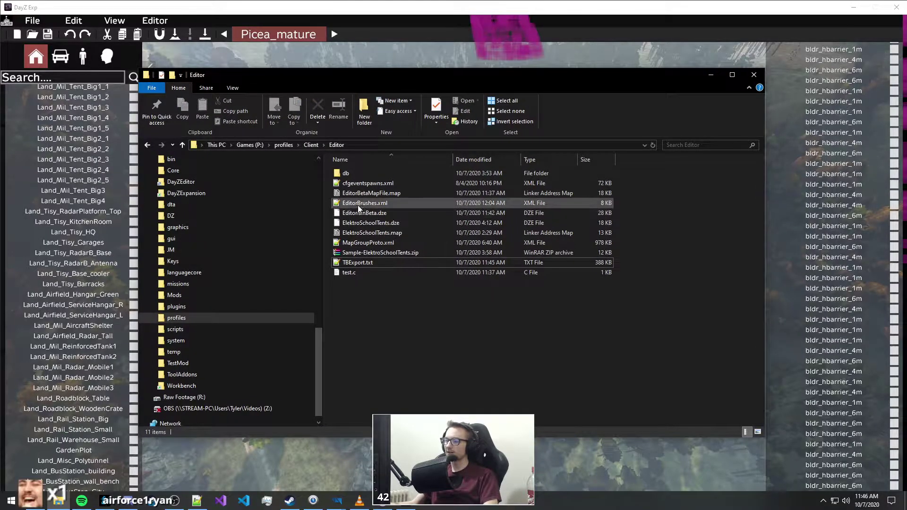
double_click(359, 204)
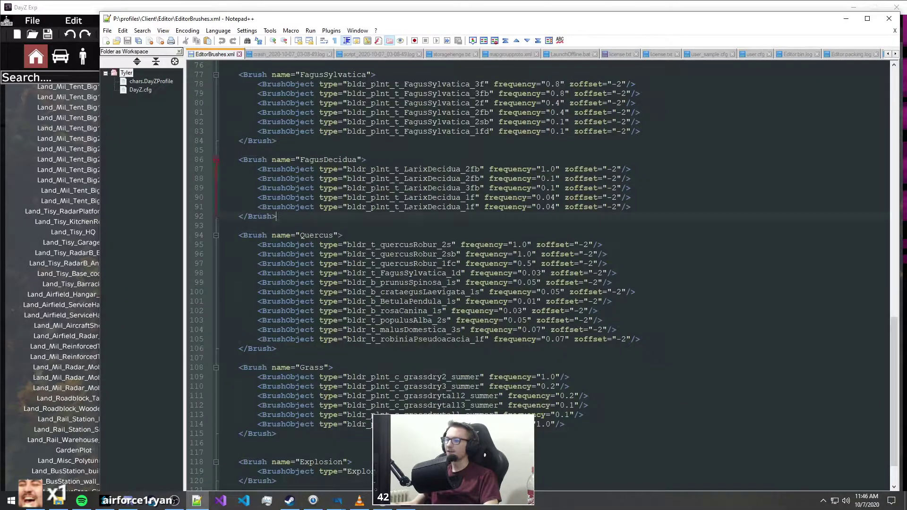
scroll(420, 221, "up", 5)
scroll(420, 222, "up", 9)
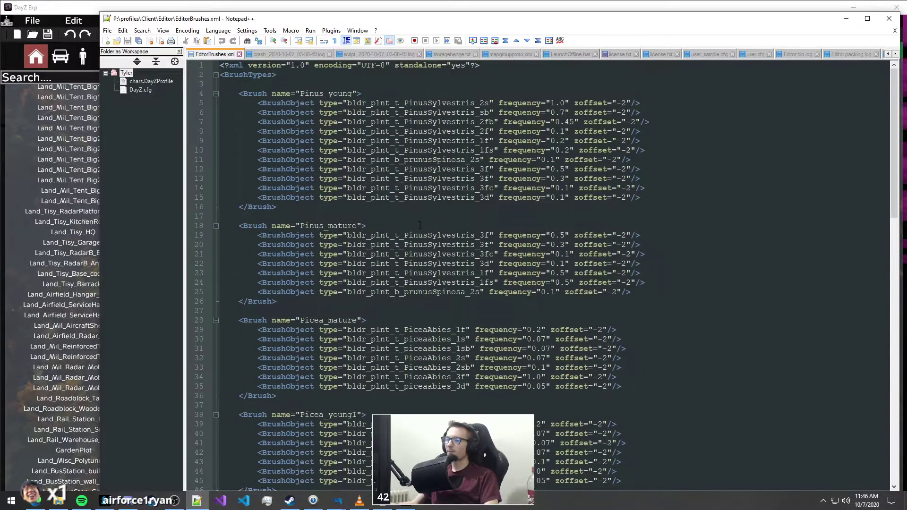
scroll(420, 225, "down", 20)
scroll(412, 230, "down", 5)
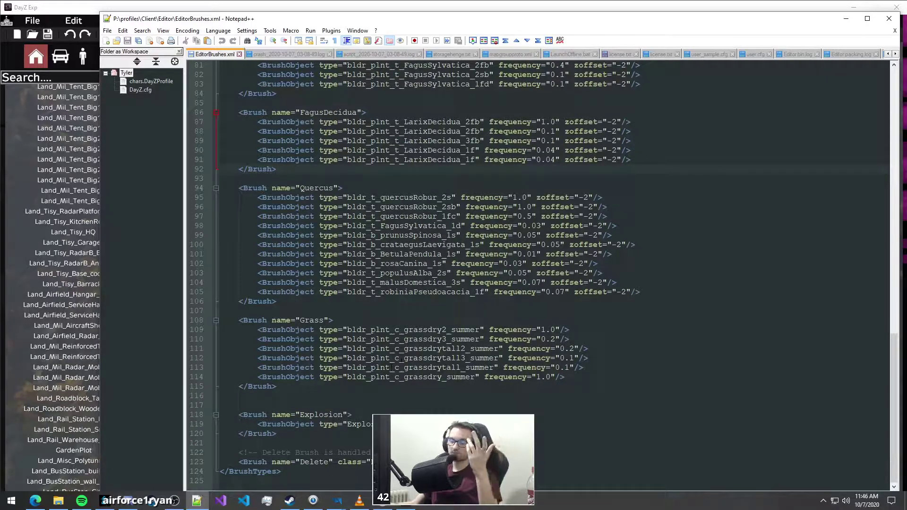
- Examine the object type and frequency attributes of the first entry in the Grass brush definition
scroll(476, 302, "up", 4)
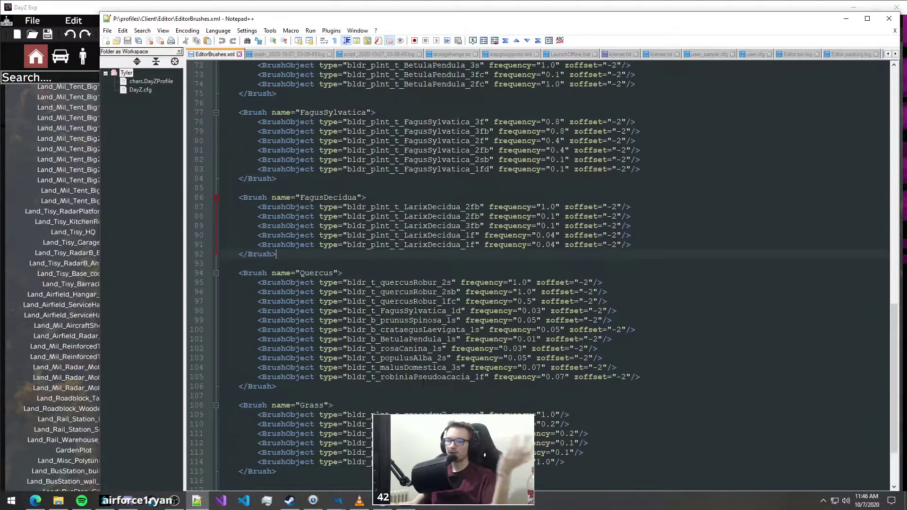
scroll(475, 301, "down", 4)
left_click(386, 330)
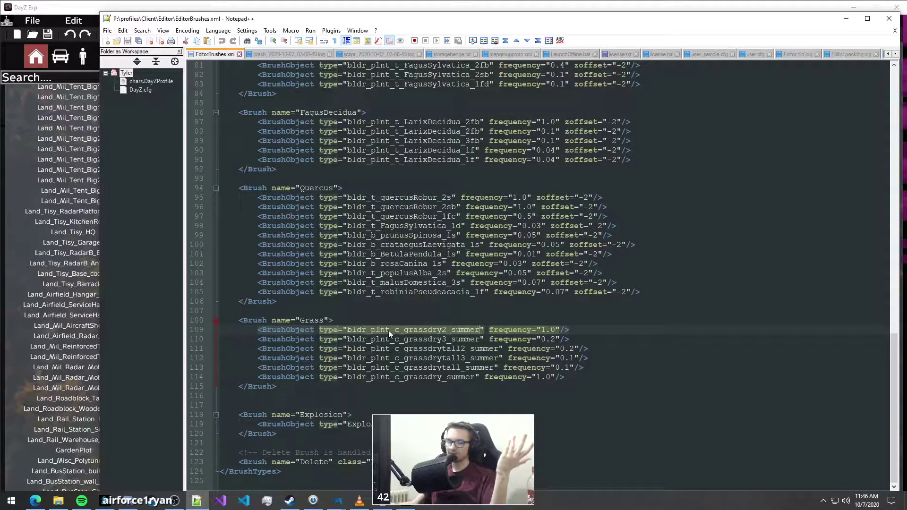
left_click(530, 330)
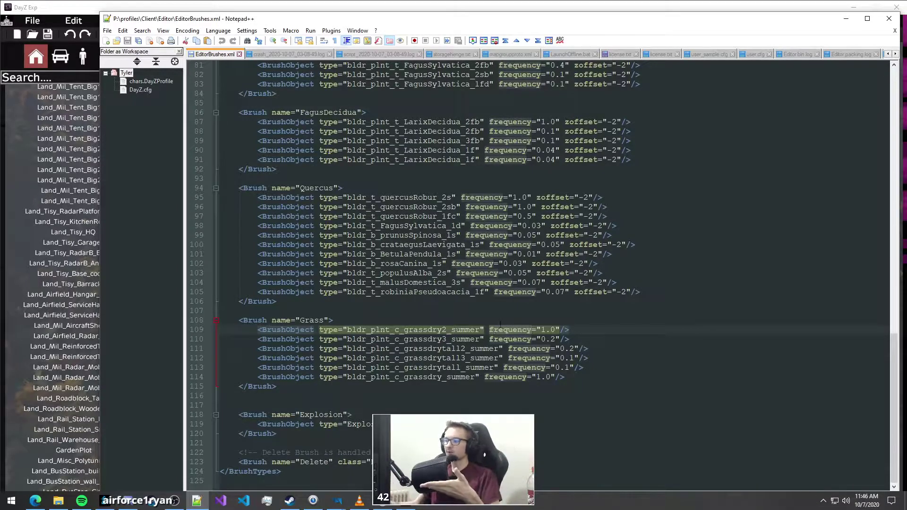
left_click(571, 254)
- Switch back to DayZ Editor, turn on the Picea_young2 brush, and paint young trees beside the road opposite the houses
key("alt+Tab")
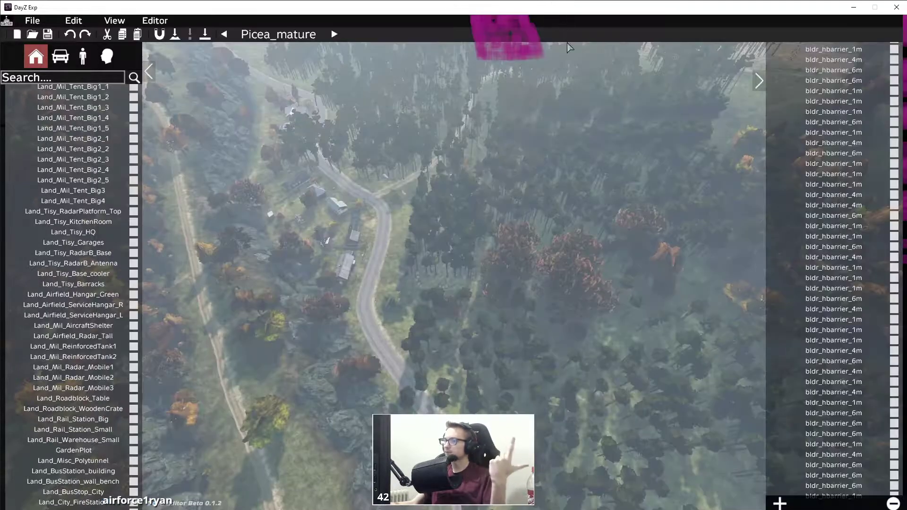
key("w")
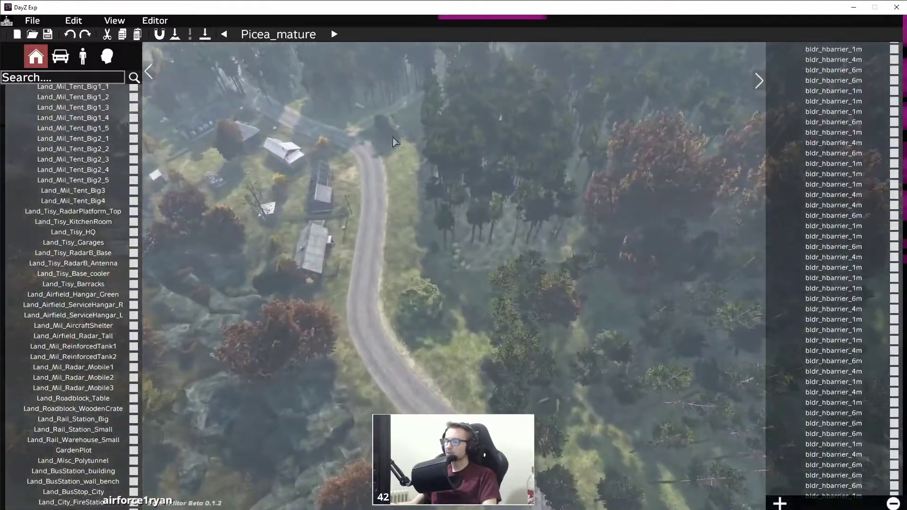
left_click(278, 34)
left_click(334, 34)
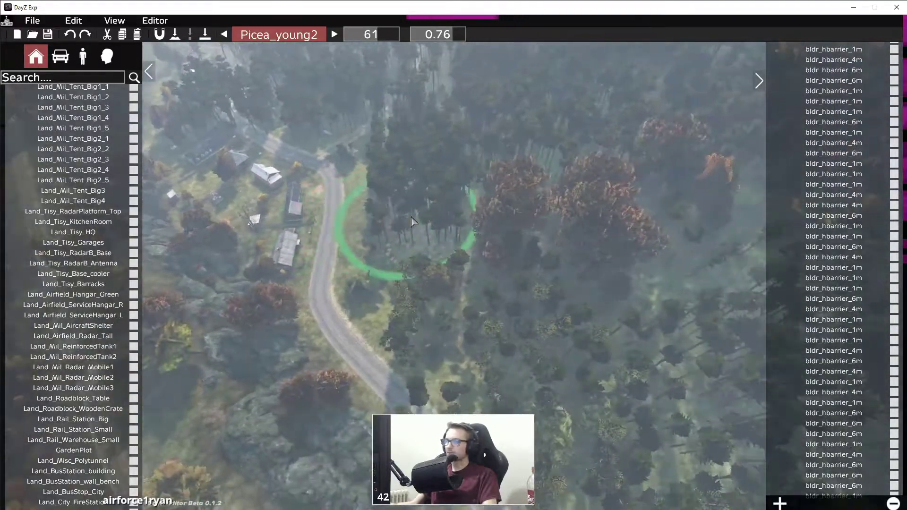
key("a")
key("w")
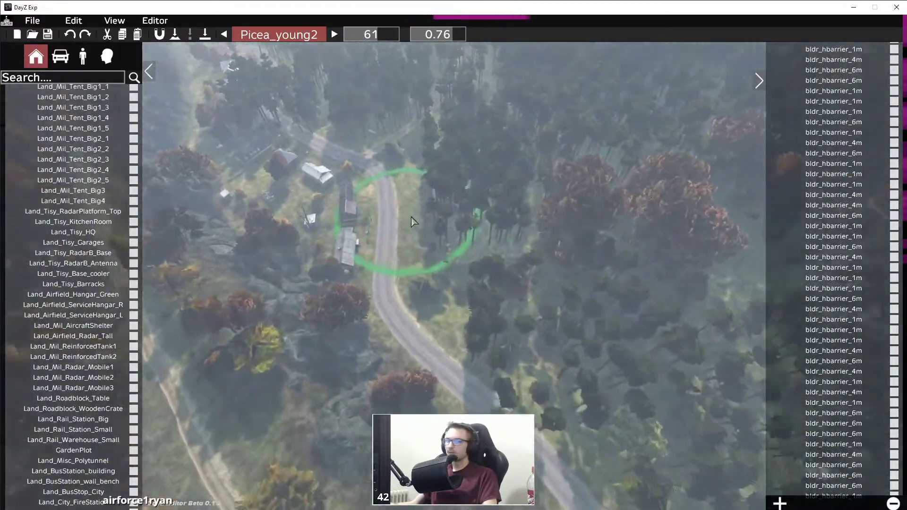
key("w")
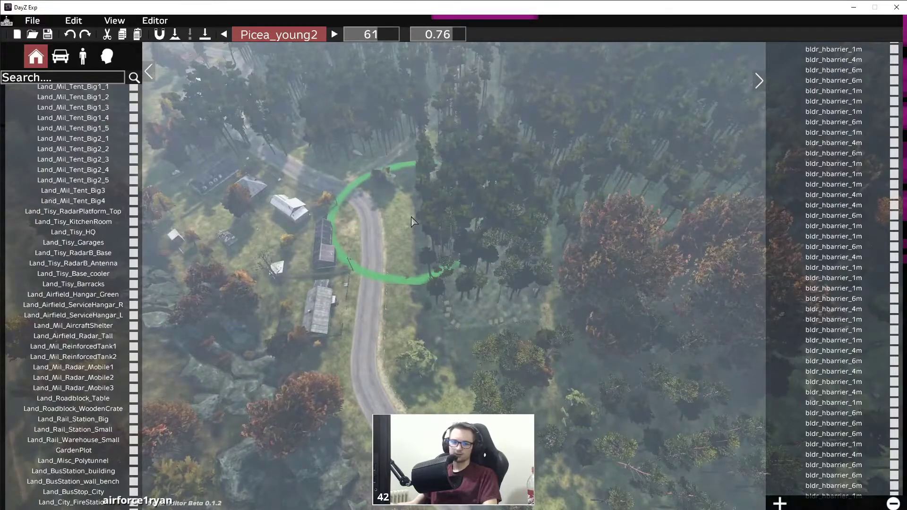
key("w")
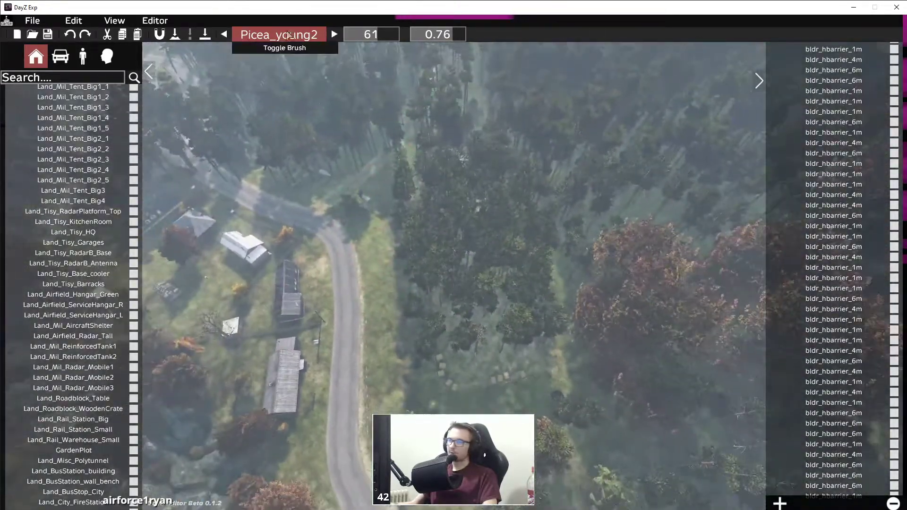
- Turn the brush off, set its type to Grass, and filter the object list by "clut"
left_click(279, 34)
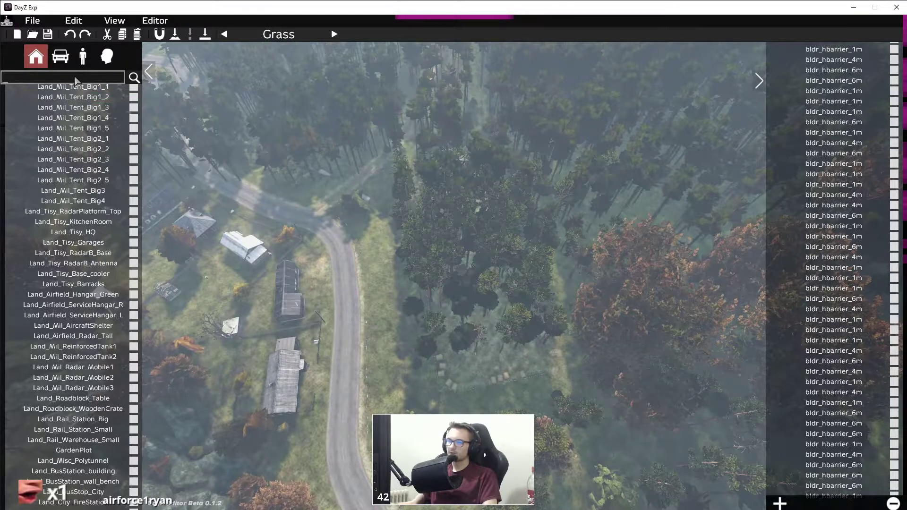
type("clut")
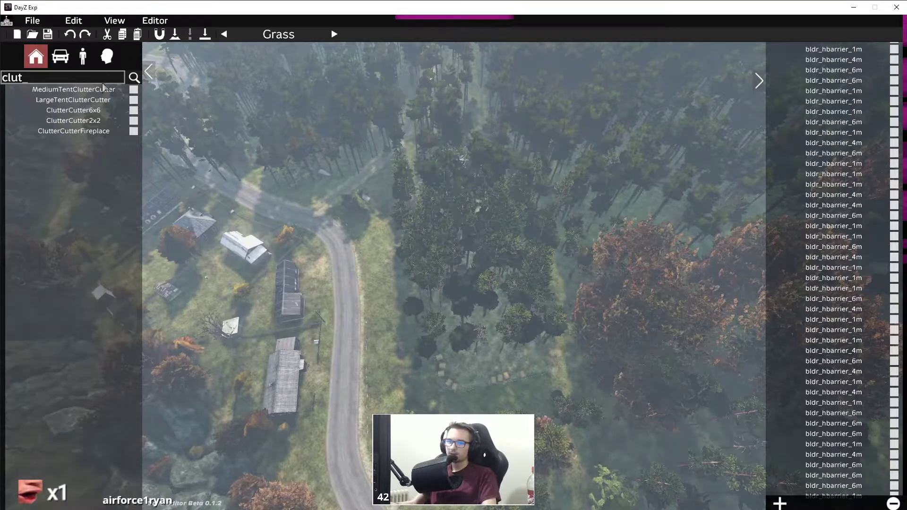
- Switch to EditorBrushes.xml in Notepad++ and add an empty Brush block named "ClutterCutter" below the Grass definition
right_click_drag(465, 368, 441, 265)
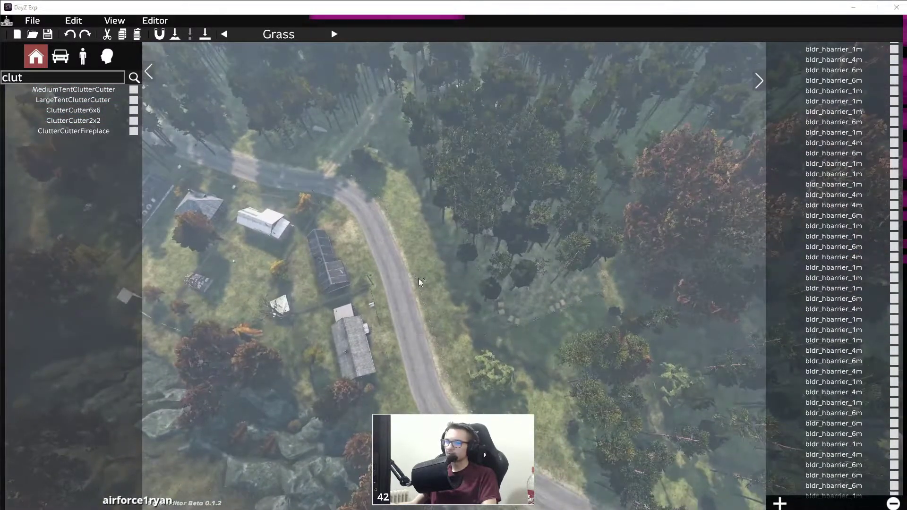
key("alt+Tab")
left_click(402, 392)
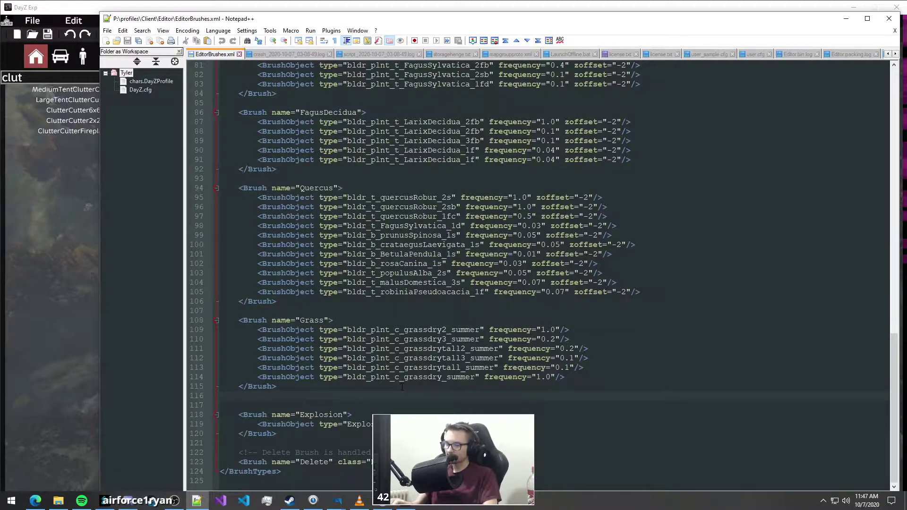
key("Return")
type("<Brush name=\"")
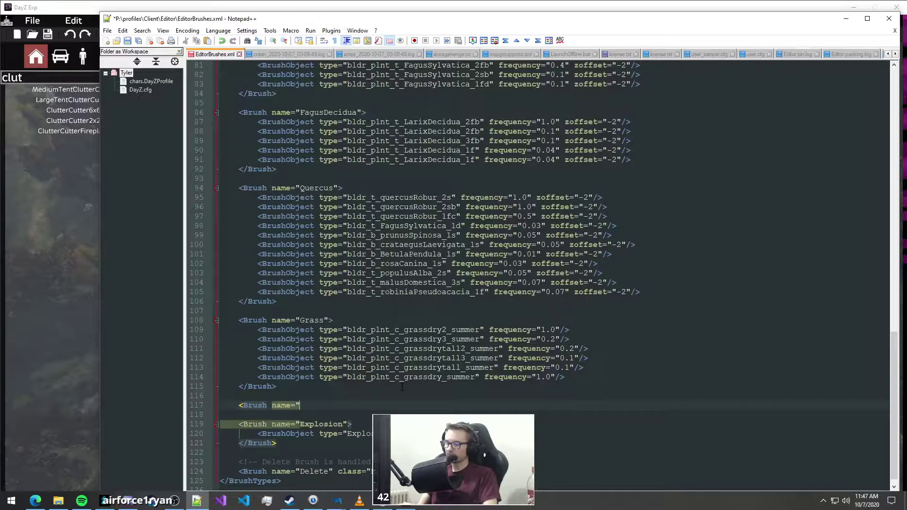
type("ClutterCutter\">")
key("Return")
key("Return")
type("</Bru")
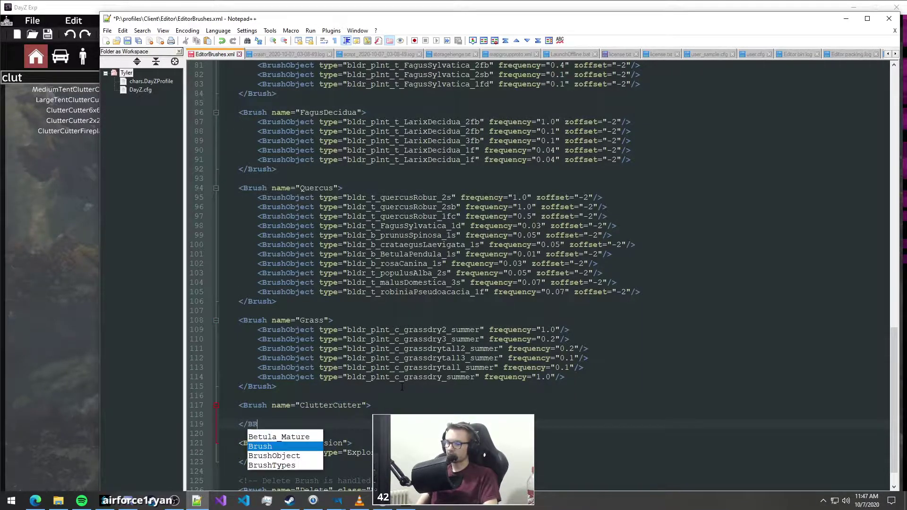
type("sh>")
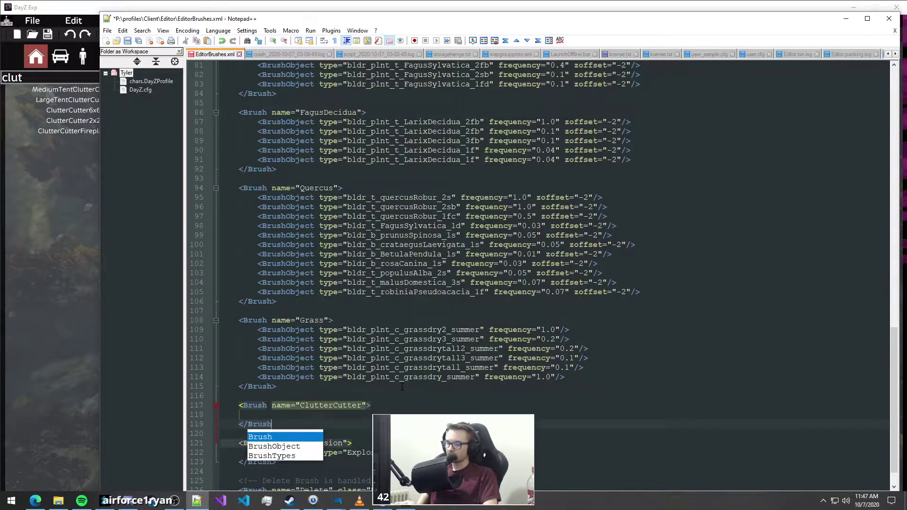
- Copy the first Grass BrushObject line into the ClutterCutter block and set its type to "ClutterCutter2x2", keeping frequency 1.0
left_click_drag(570, 329, 257, 330)
left_click(282, 414)
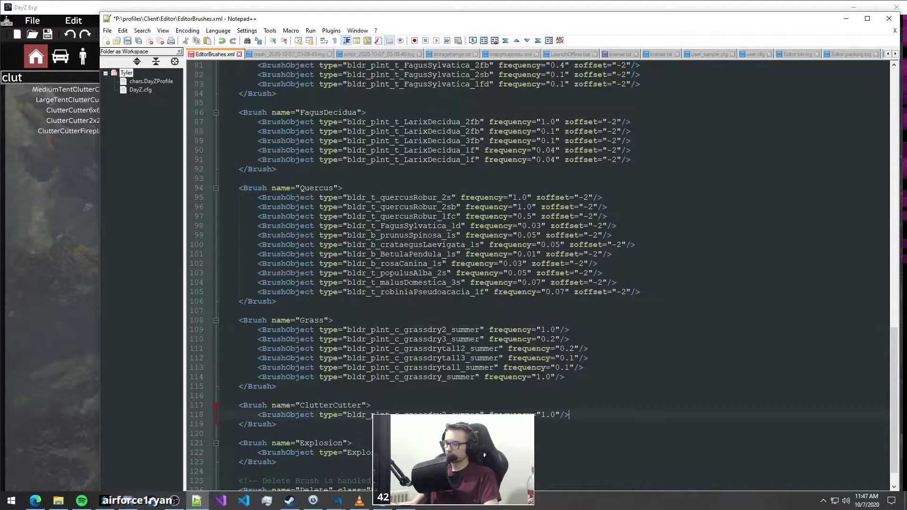
double_click(415, 415)
left_click_drag(279, 21, 323, 12)
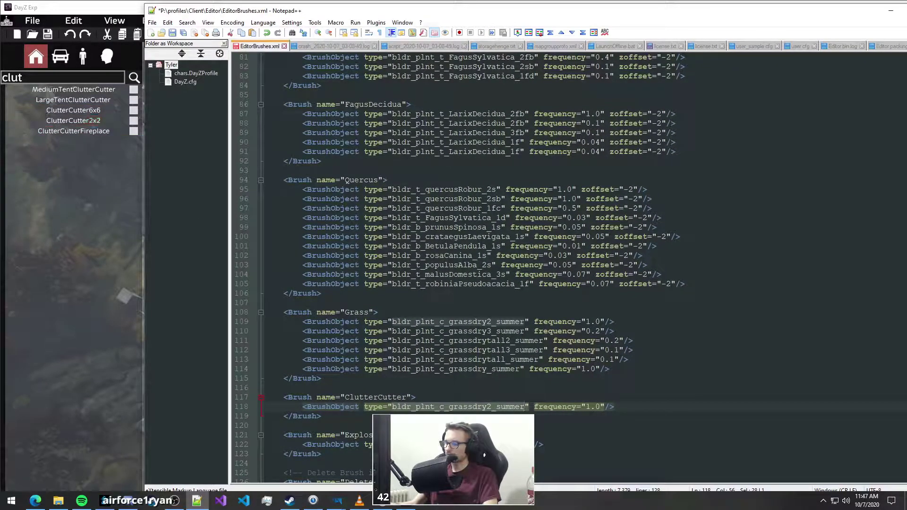
type("Clutt")
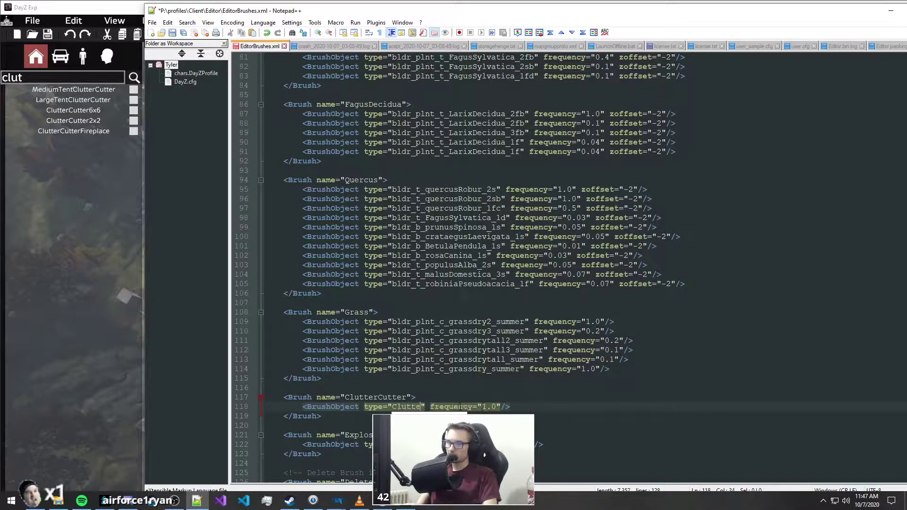
type("erCutter2x2")
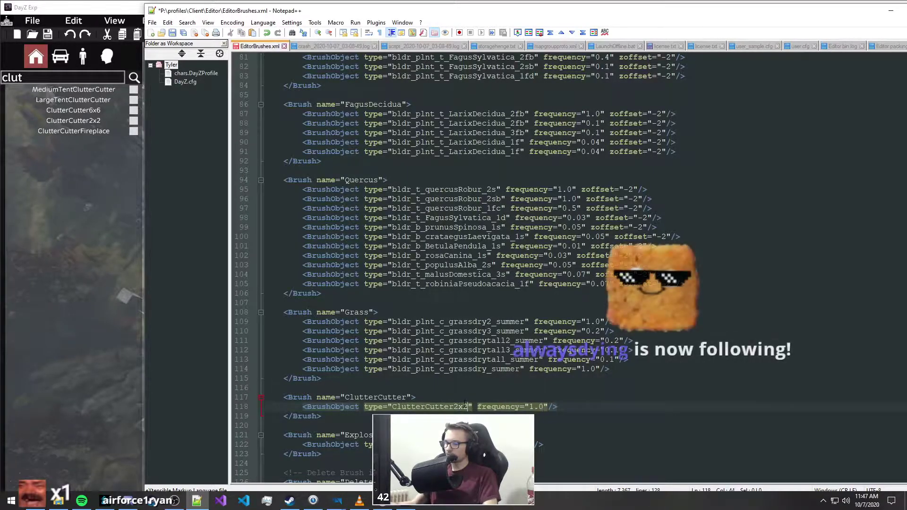
- Save the brush file, switch back to DayZ Editor, reload the brushes, and turn on the ClutterCutter brush
left_click(464, 397)
key("alt+Tab")
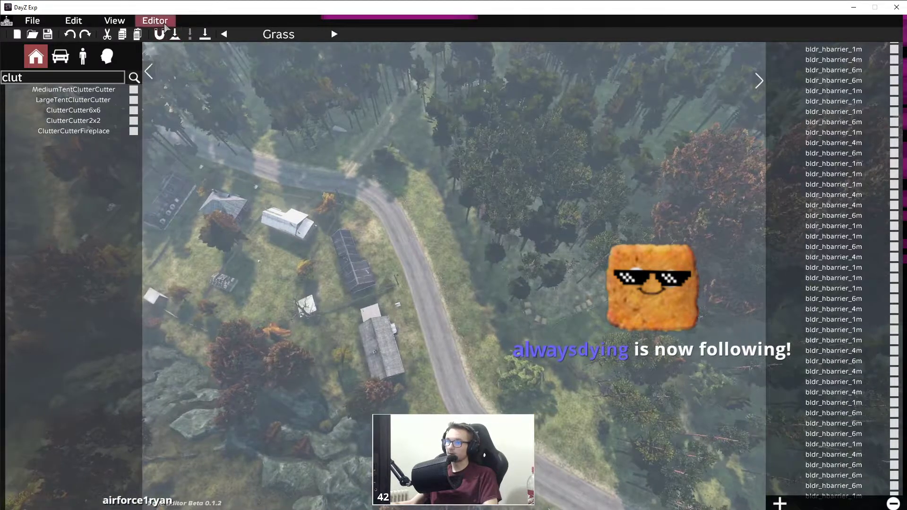
left_click(155, 20)
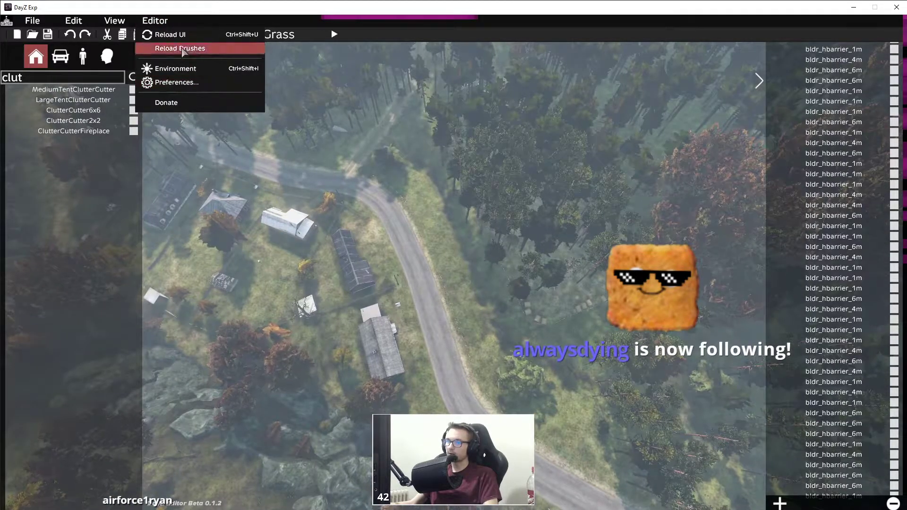
left_click(255, 44)
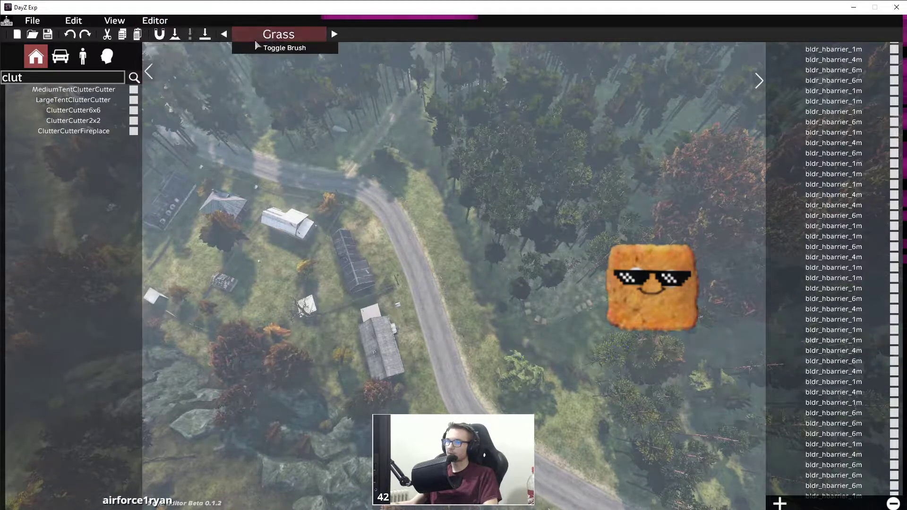
left_click(283, 35)
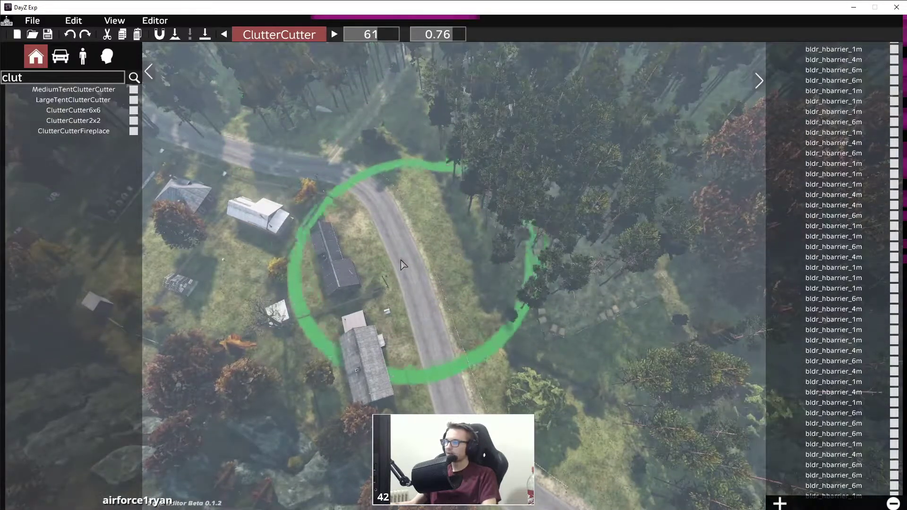
- Examine the grass and the ClutterCutter brush's coverage along the road between the houses and the forest
key("s")
key("z")
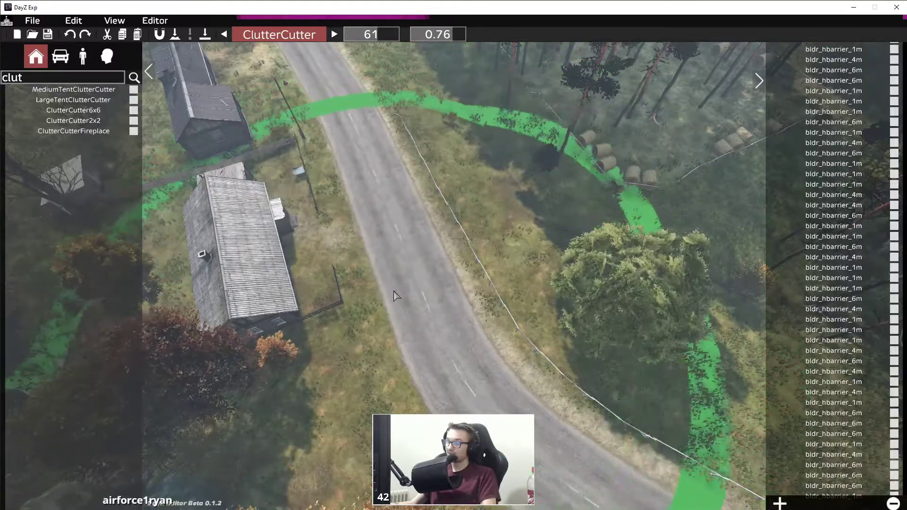
key("s")
key("w")
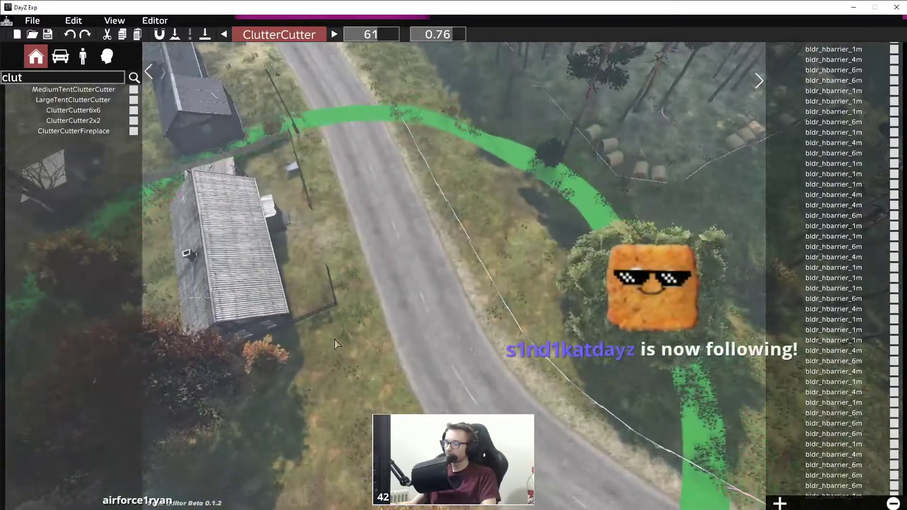
key("s")
middle_click_drag(353, 290, 438, 193)
key("w")
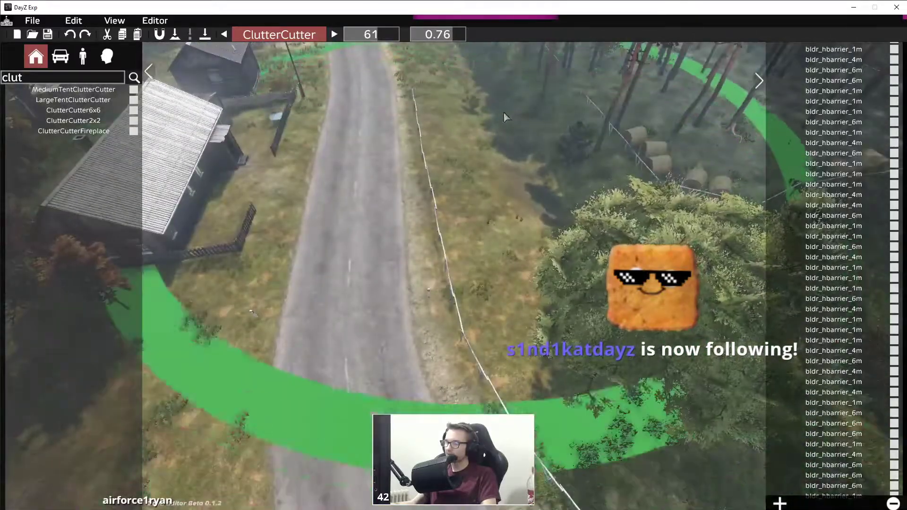
middle_click_drag(443, 111, 428, 64)
key("w")
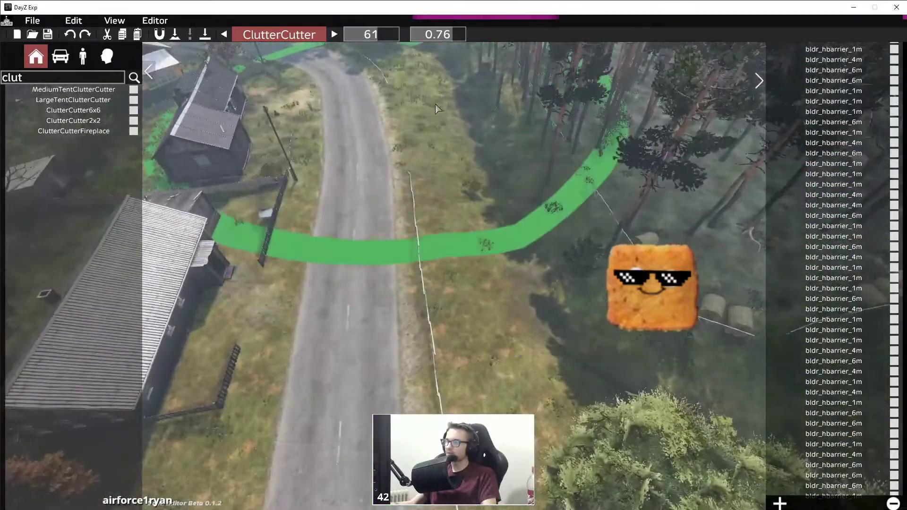
key("s")
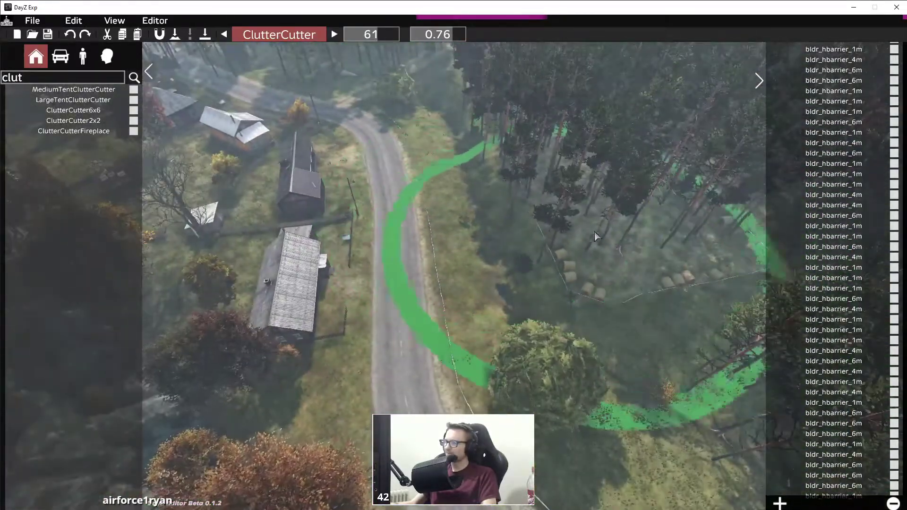
key("w")
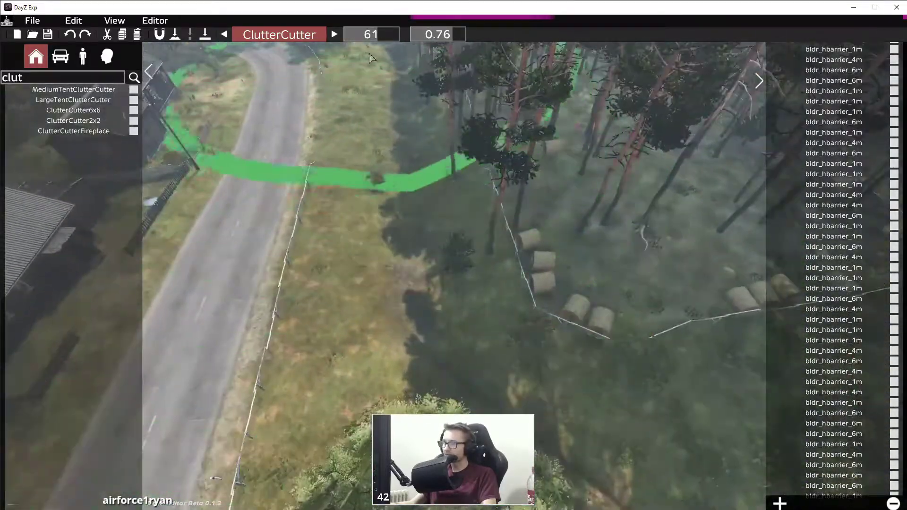
- Set the ClutterCutter brush radius to 13 and density to 1, and try a brush stroke over the grass
left_click_drag(377, 34, 351, 34)
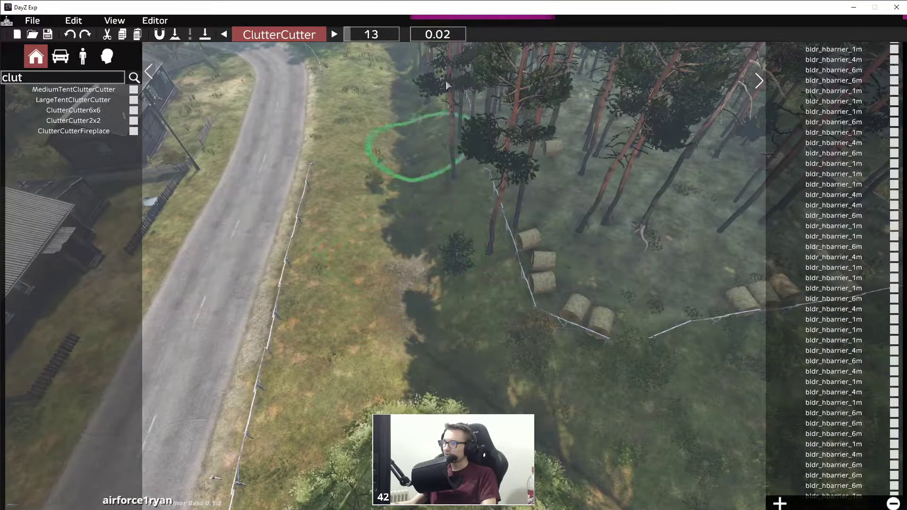
left_click_drag(427, 35, 466, 35)
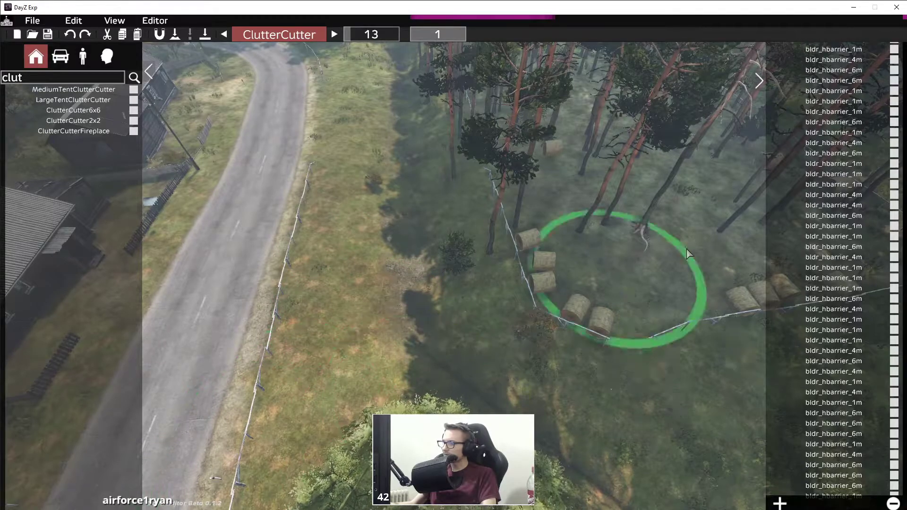
right_click_drag(651, 370, 570, 312)
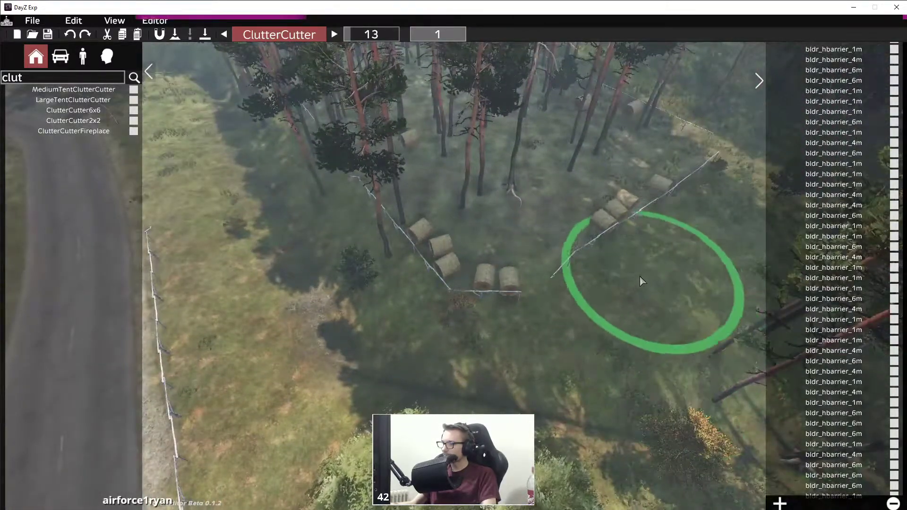
right_click_drag(638, 279, 659, 191)
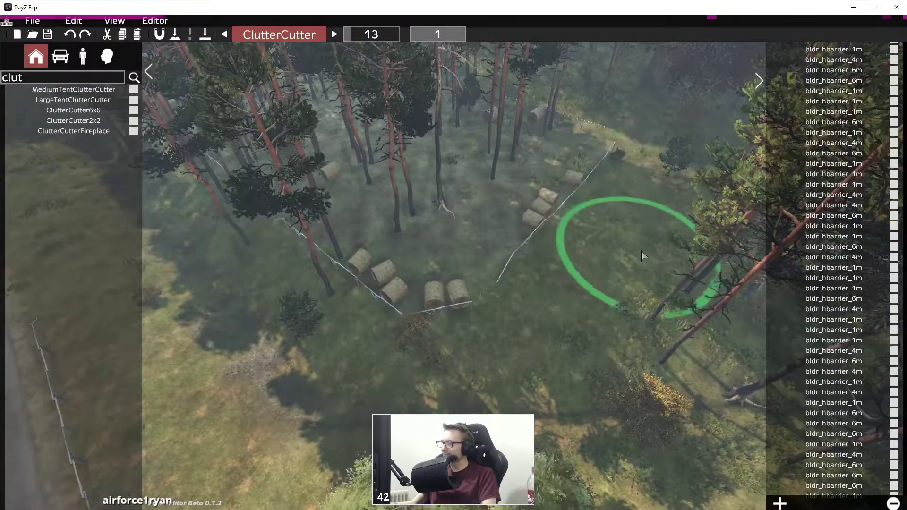
left_click(821, 329)
mouse_move(821, 328)
right_mouse_down()
mouse_move(594, 304)
mouse_move(524, 250)
mouse_move(484, 379)
right_mouse_up()
mouse_move(448, 316)
left_mouse_down()
mouse_move(260, 289)
mouse_move(653, 304)
mouse_move(507, 331)
mouse_move(278, 284)
left_mouse_up()
key("a")
- In EditorBrushes.xml in Notepad++, change the ClutterCutter brush's object type to "ClutterCutter6x6"
key("alt+Tab")
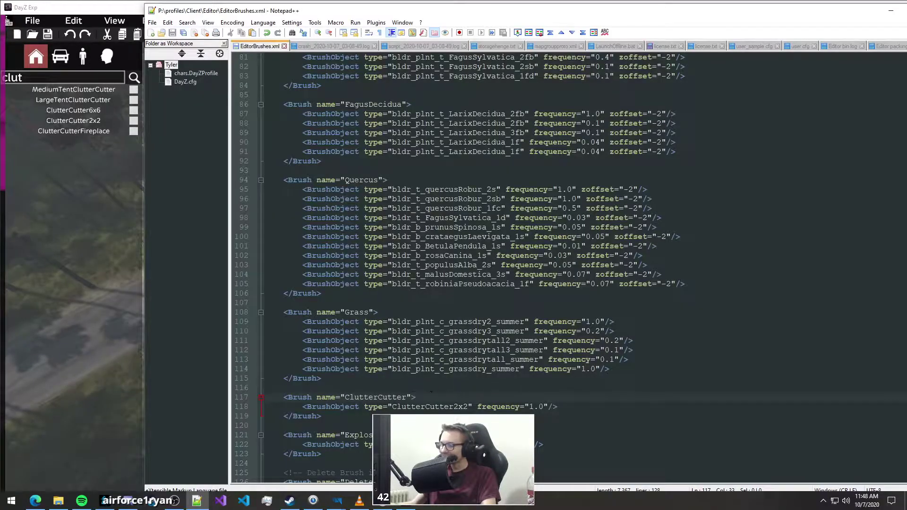
left_click(458, 406)
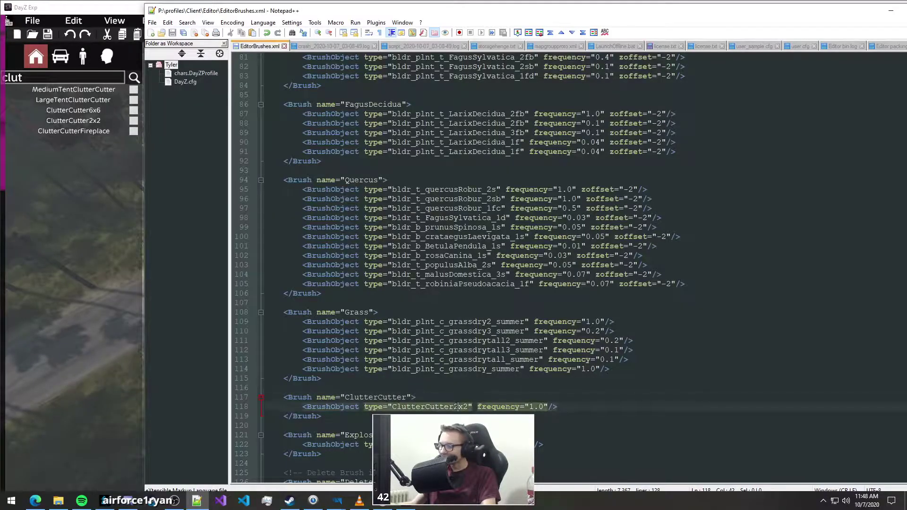
key("Delete")
type("6x6")
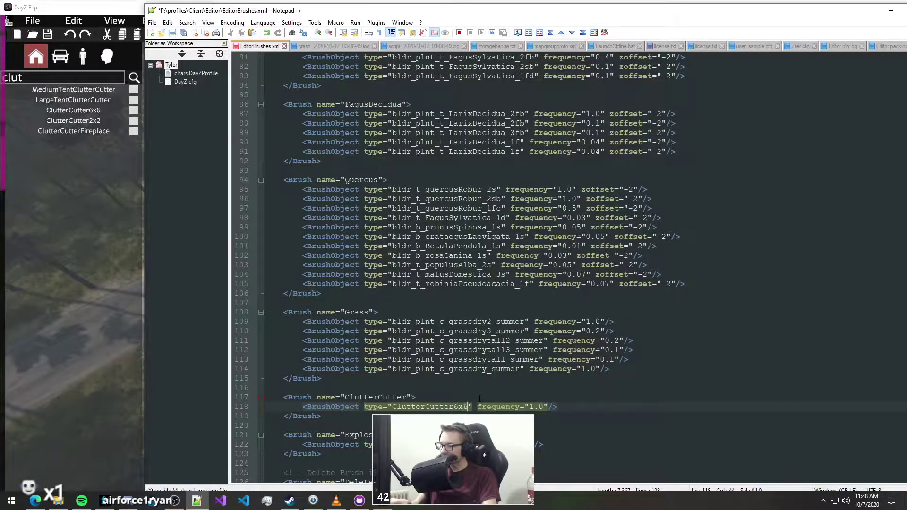
- Switch back to DayZ Editor, reload the brushes, and set the active brush to Grass
key("alt+Tab")
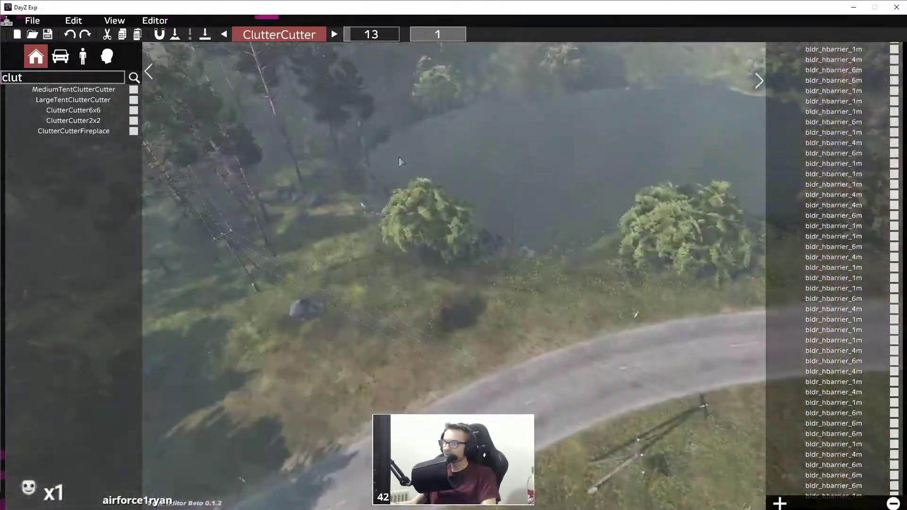
left_click(155, 21)
left_click(183, 48)
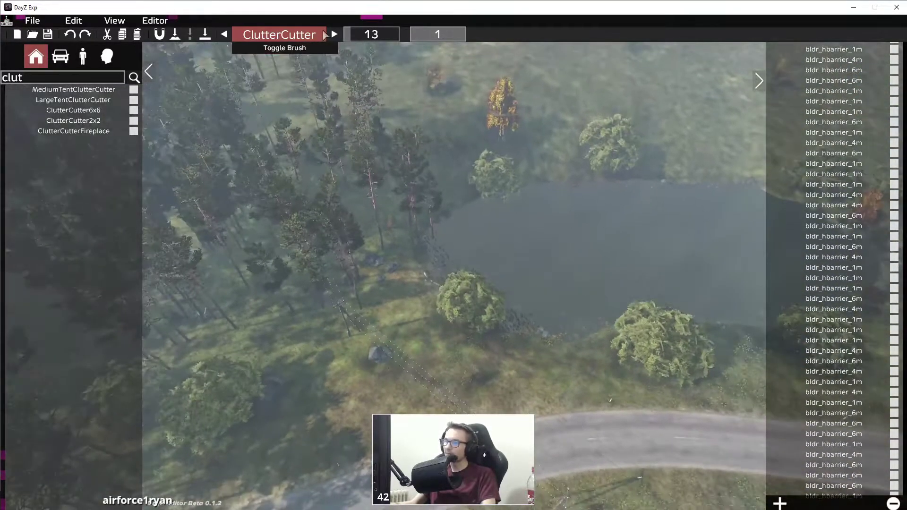
left_click(335, 34)
left_click(335, 34)
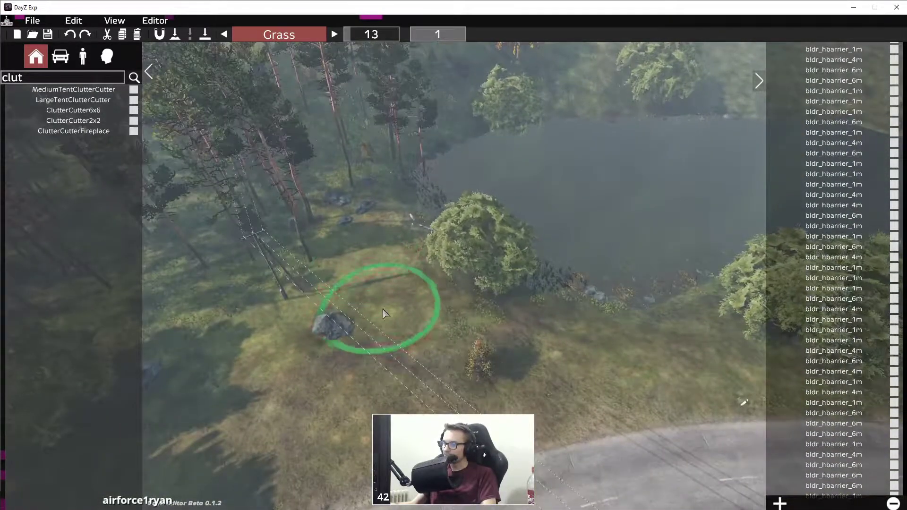
- Paint grass with the Grass brush over the dirt track junction and the paved road beside the pond
right_click_drag(352, 418, 729, 365)
key("d")
key("w")
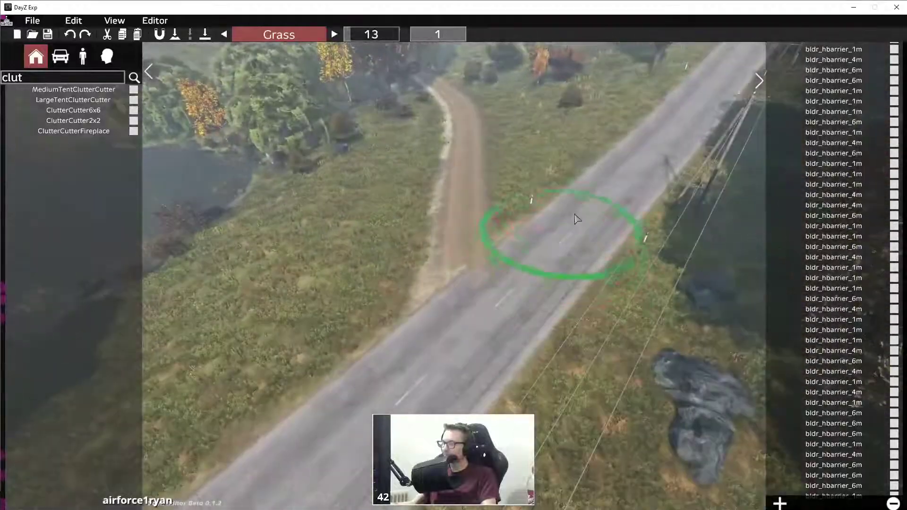
key("d")
key("s")
key("w")
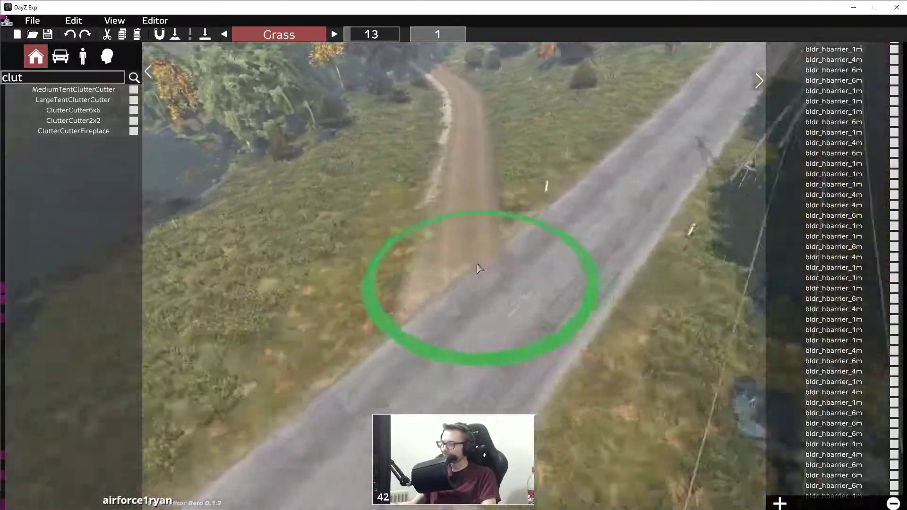
left_click(371, 232)
left_click(271, 35)
left_click(271, 35)
left_click(364, 253)
mouse_move(387, 245)
left_mouse_down()
mouse_move(467, 160)
mouse_move(465, 101)
mouse_move(599, 279)
mouse_move(440, 376)
mouse_move(511, 330)
mouse_move(377, 370)
mouse_move(345, 396)
mouse_move(507, 281)
left_mouse_up()
key("s")
right_click_drag(508, 286, 413, 324)
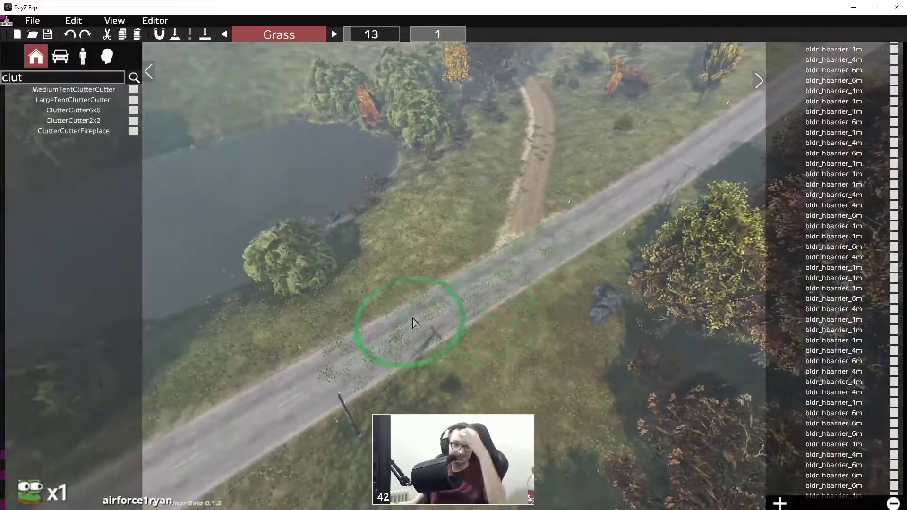
- Look over the pond, switch to the player's view, and return to the editor camera
right_click_drag(466, 314, 430, 274)
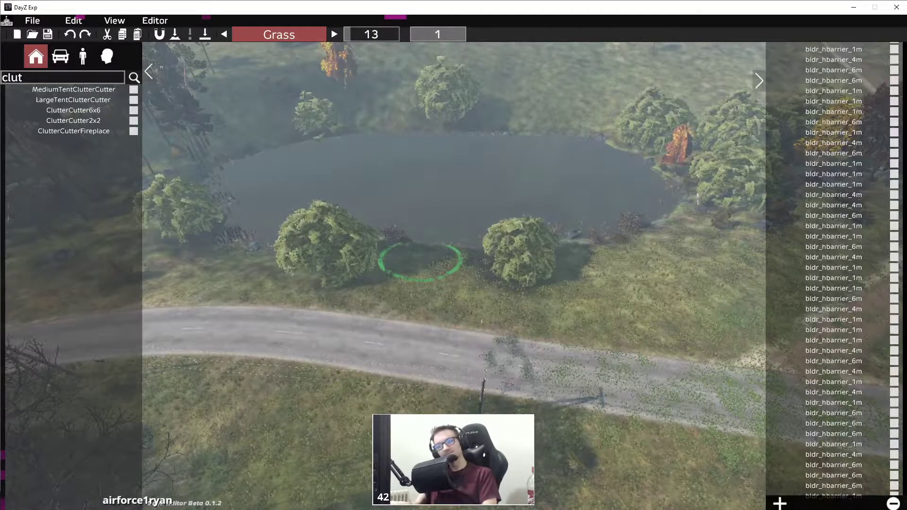
key("x")
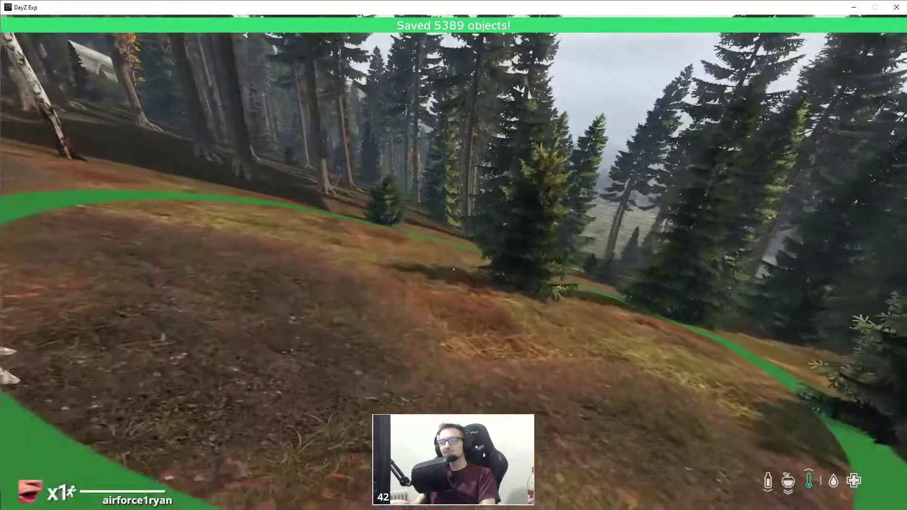
key("x")
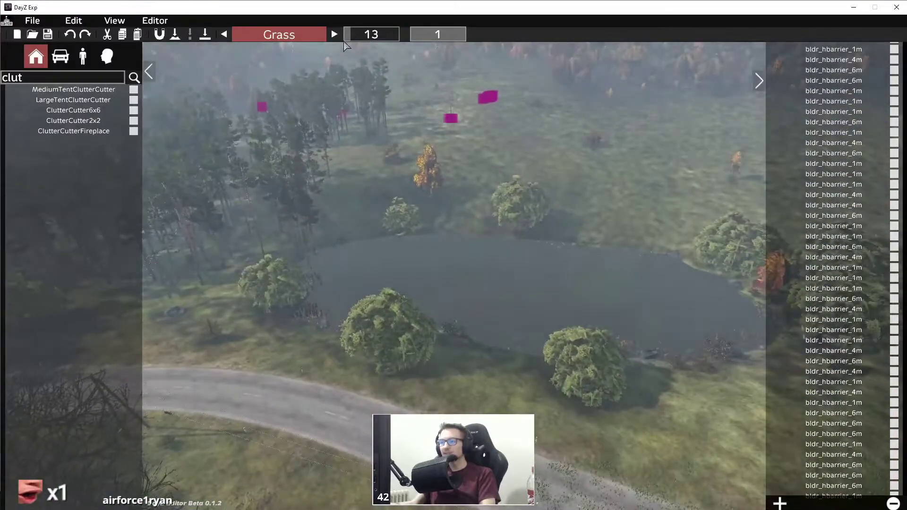
- Set the active brush to Explosion and turn the brush tool off
left_click(303, 36)
left_click(334, 34)
left_click(334, 34)
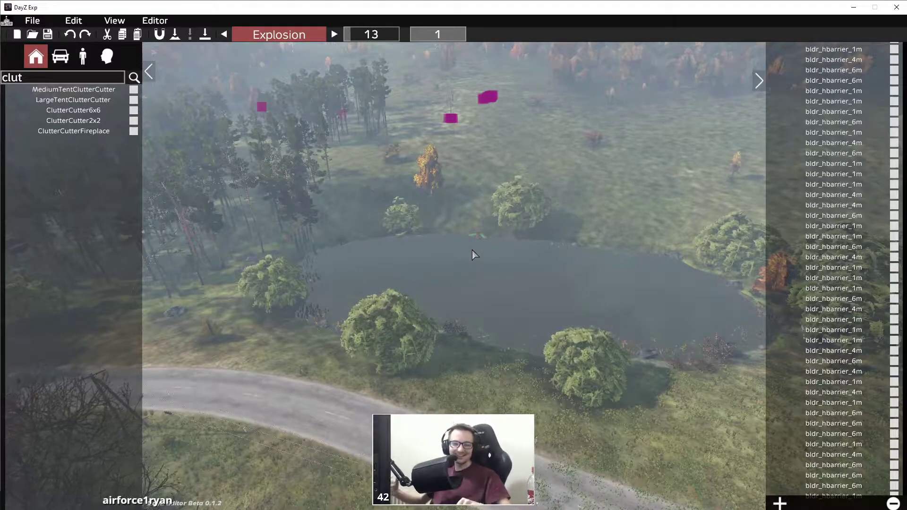
key("d")
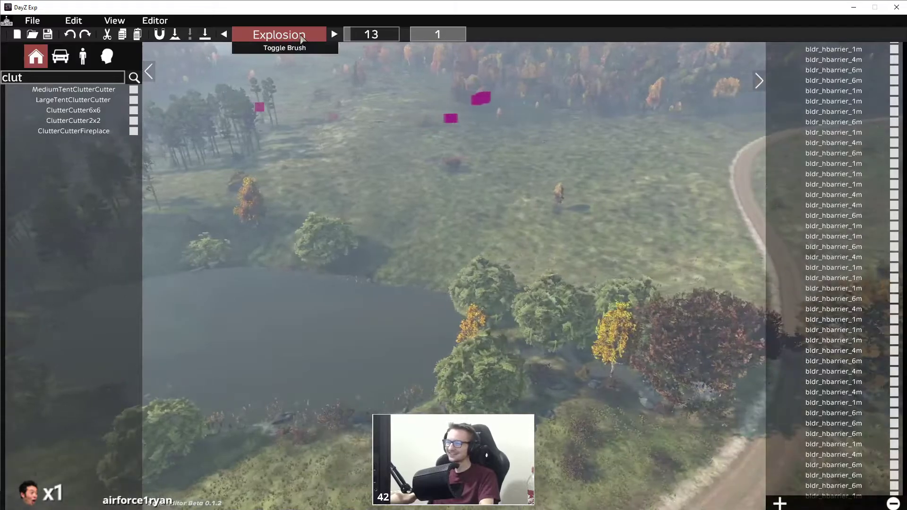
left_click(303, 34)
- Look over the wooded valley and its roads from the air, ending above the meadow crossed by the dirt track
key("s")
key("space")
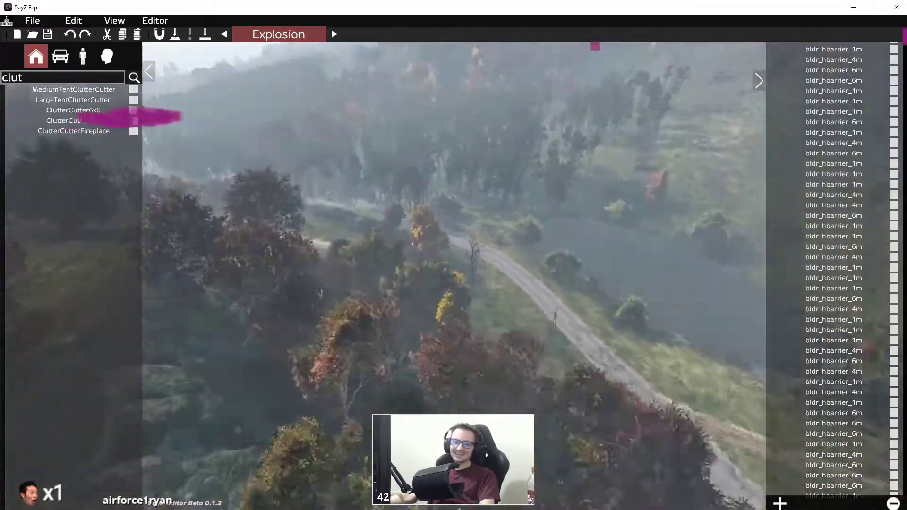
key("w")
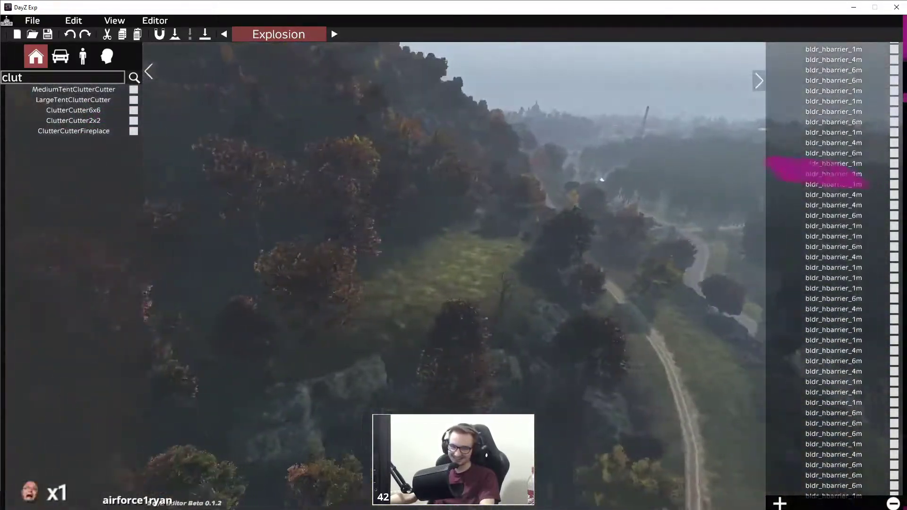
key("w")
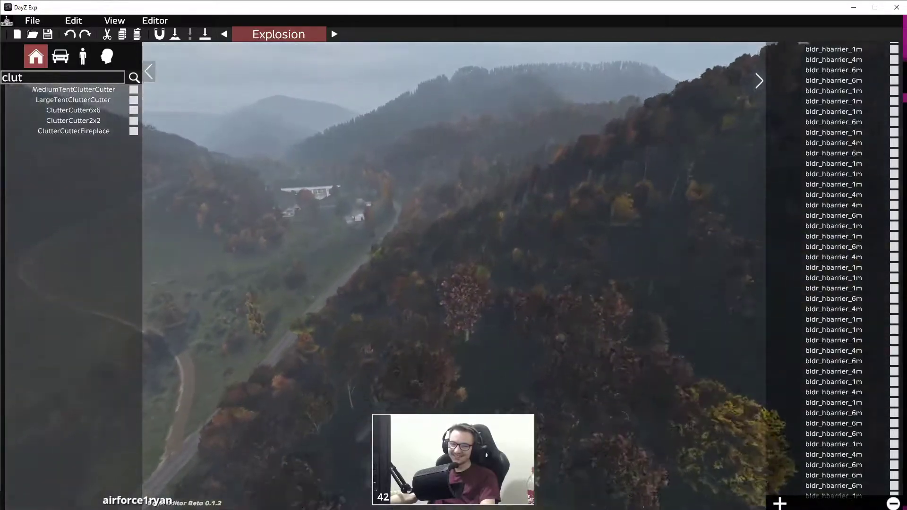
key("space")
key("w")
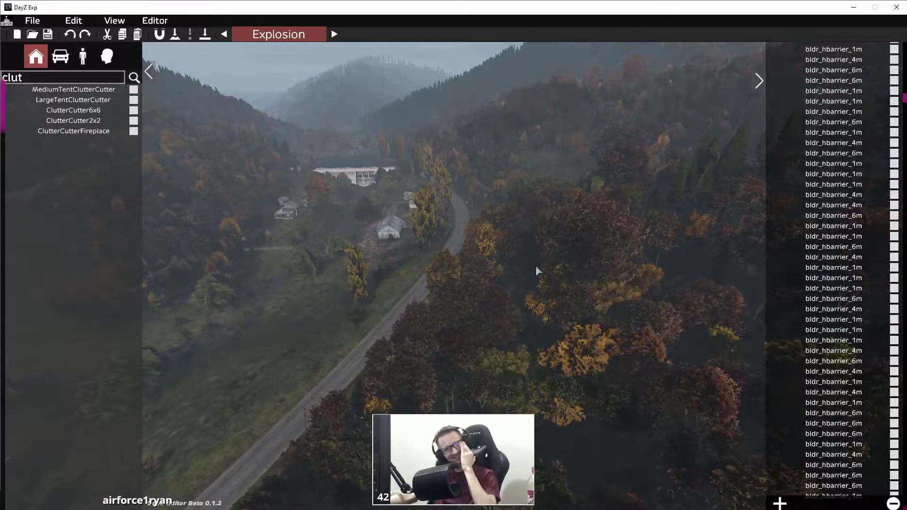
right_click_drag(534, 264, 422, 272)
right_click_drag(538, 276, 316, 327)
key("a")
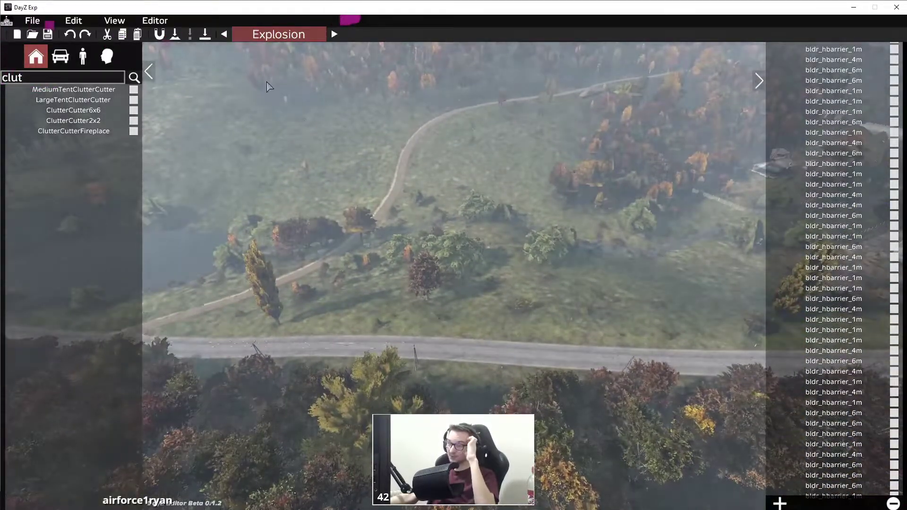
- Turn on the FagusSylvatica brush with radius 68 and density 0.12, and paint trees across the meadow beside the paved road
left_click(224, 34)
left_click(279, 34)
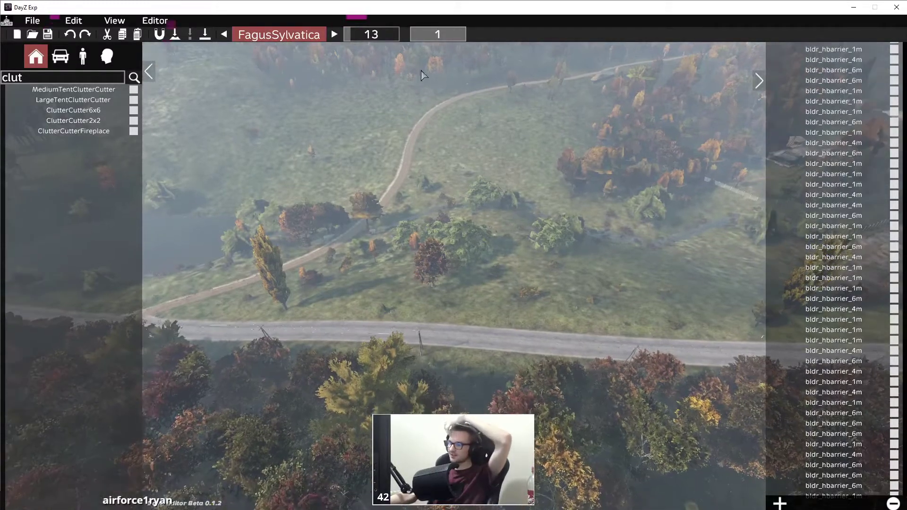
left_click_drag(435, 37, 416, 38)
left_click_drag(364, 38, 381, 39)
mouse_move(488, 190)
left_mouse_down()
mouse_move(401, 151)
mouse_move(302, 124)
mouse_move(299, 137)
mouse_move(249, 153)
mouse_move(269, 162)
mouse_move(378, 151)
mouse_move(463, 115)
mouse_move(435, 248)
mouse_move(513, 293)
mouse_move(709, 198)
left_mouse_up()
key("d")
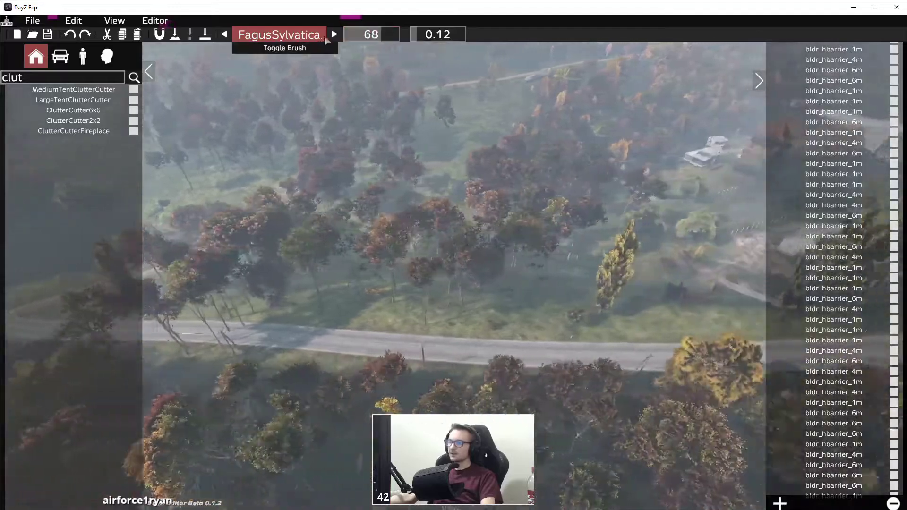
- Change the active brush to FagusDecidua and paint more trees over the fields behind the farm buildings
left_click(334, 34)
key("w")
key("q")
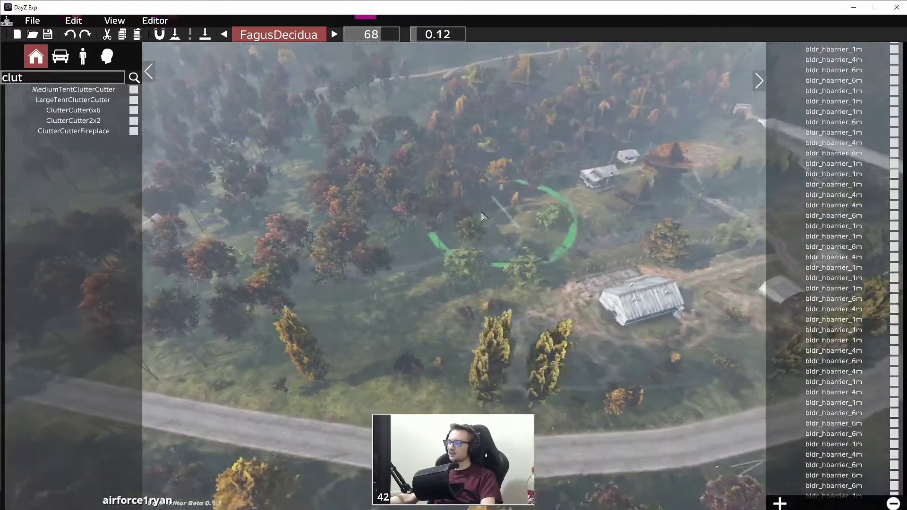
key("w")
key("s")
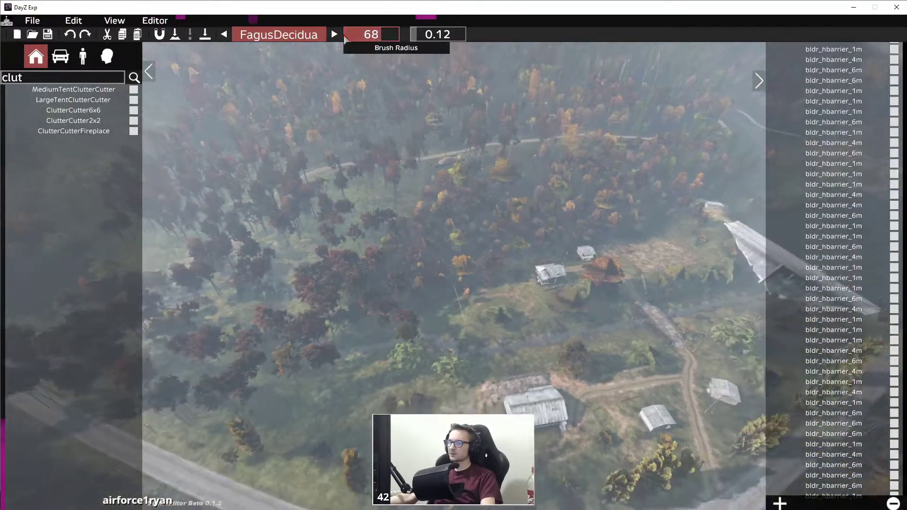
- Change the active brush to Quercus and fill in the forest between the farm buildings and the dirt road
left_click(335, 35)
key("d")
key("s")
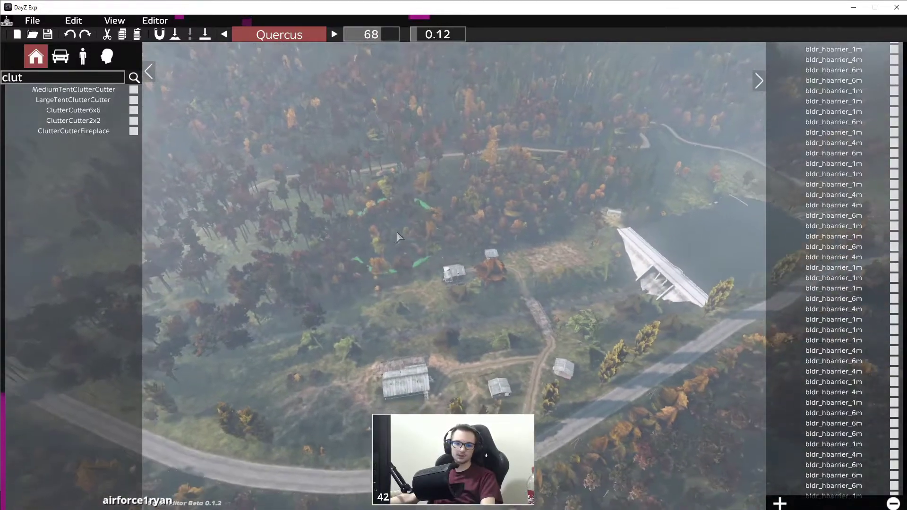
key("d")
key("q")
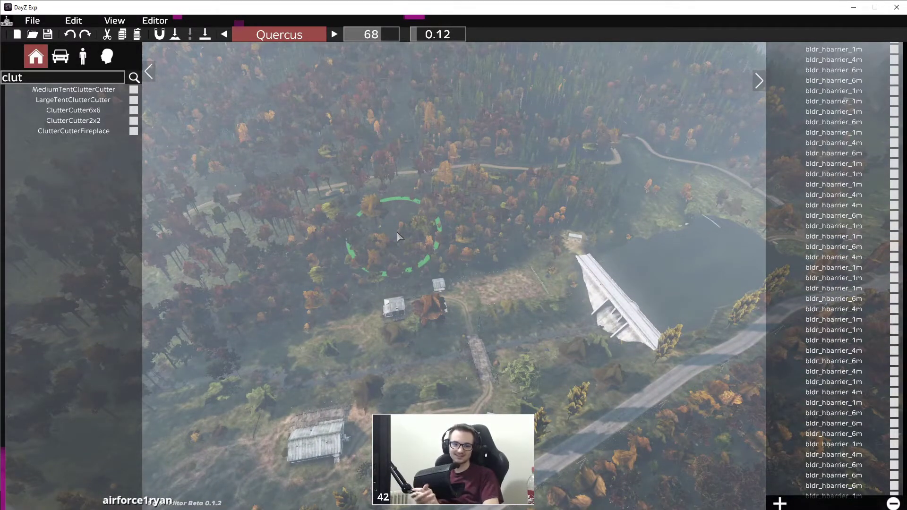